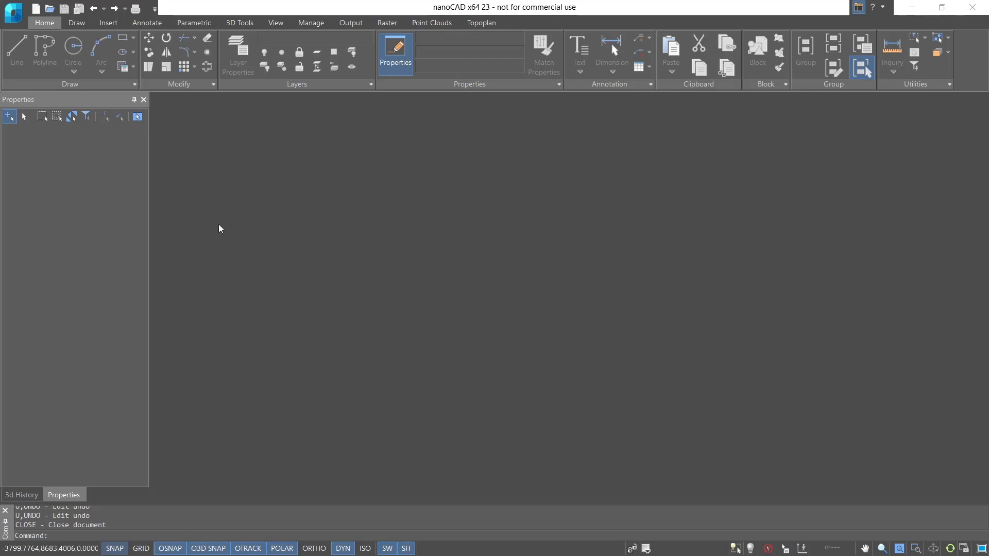
- Create a new blank drawing and turn off the grid display
left_click(36, 9)
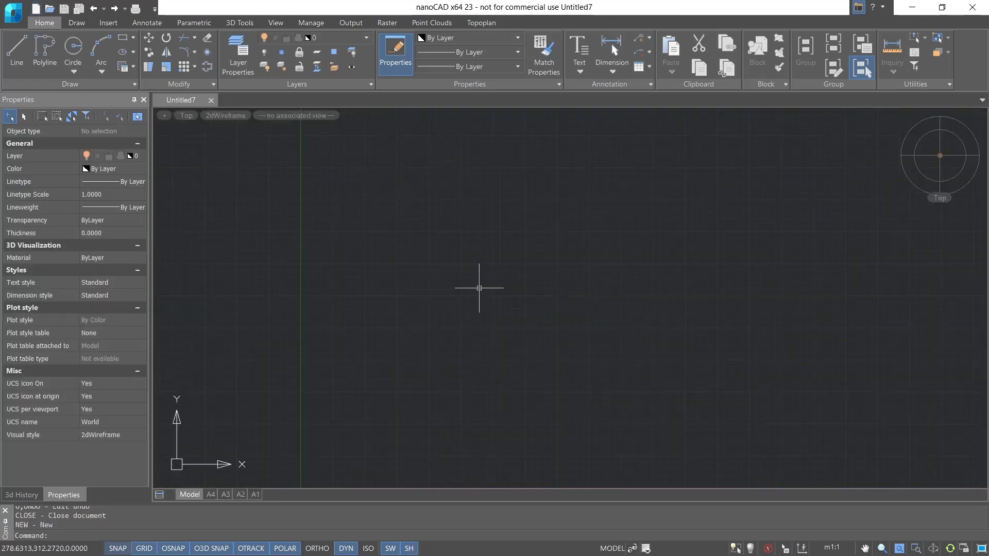
left_click_drag(541, 252, 452, 344)
middle_click_drag(520, 249, 504, 266)
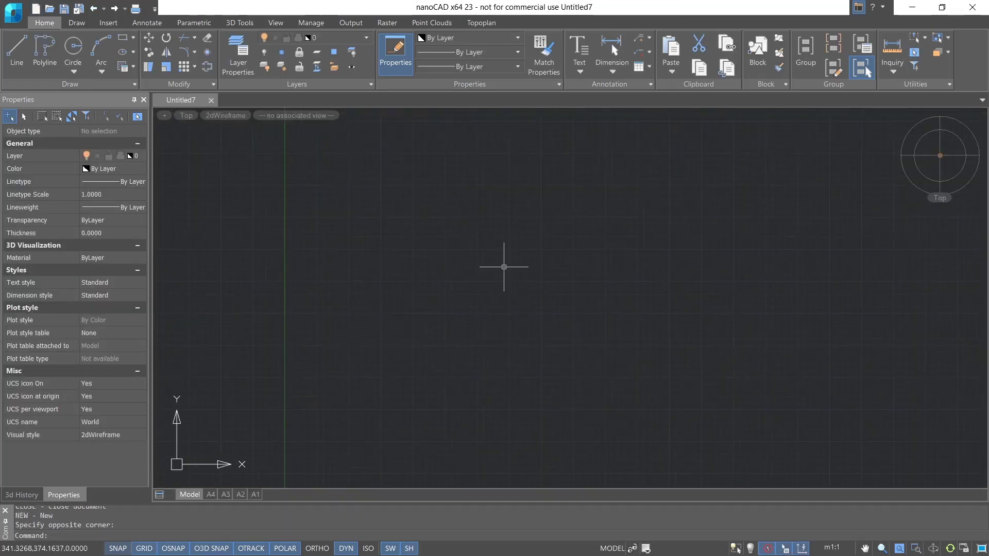
key("F7")
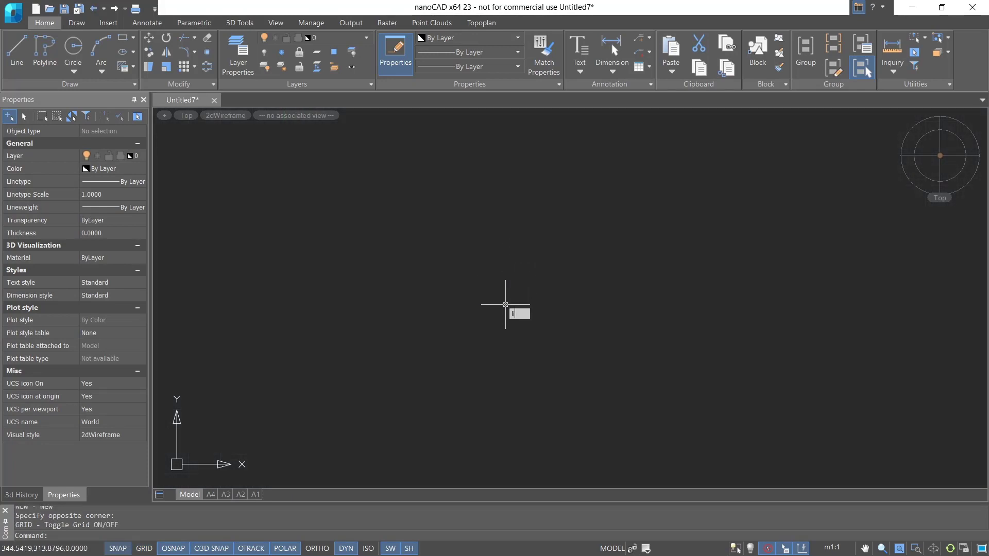
- Start a line in the empty drawing and draw the outline's bottom edge 4000 long horizontally to the right
type("n")
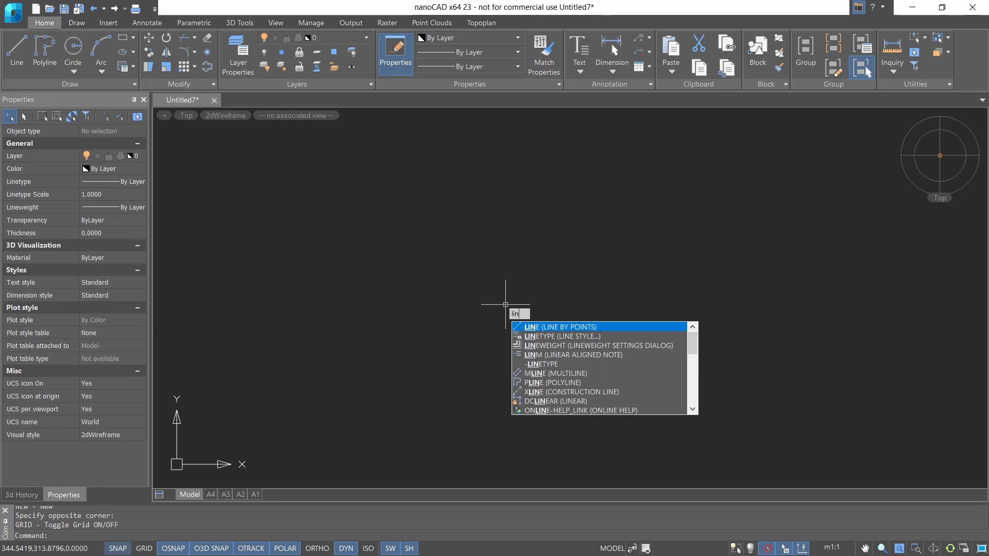
key("Return")
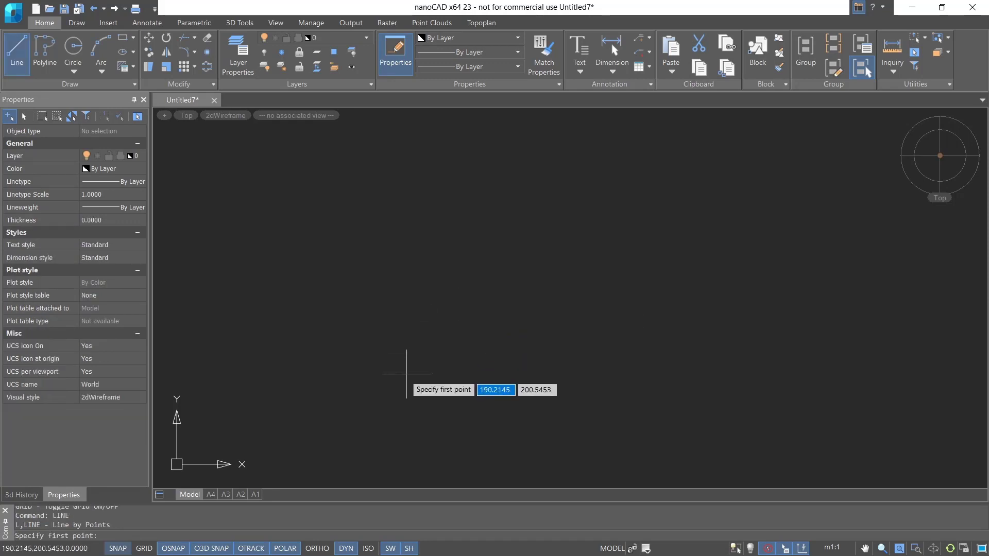
left_click(475, 398)
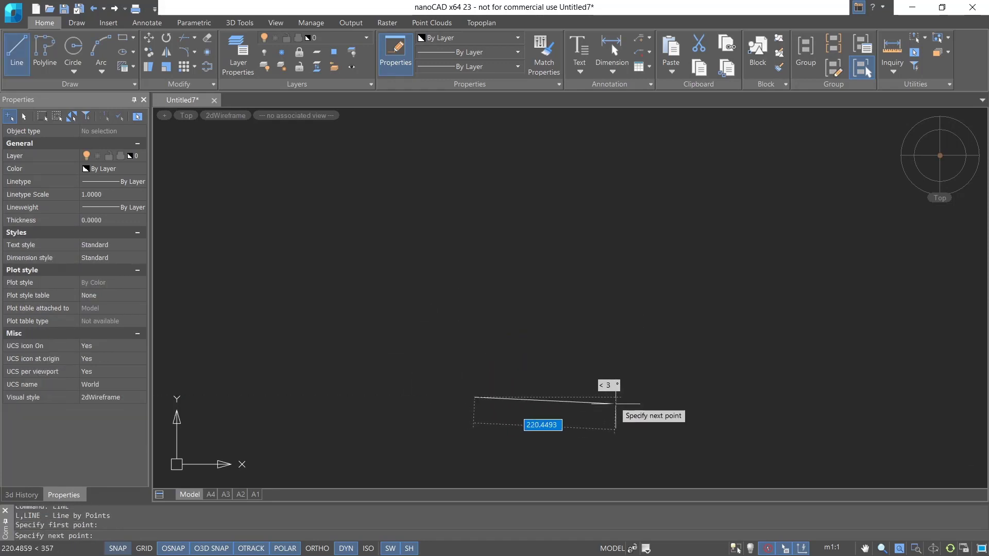
type("4")
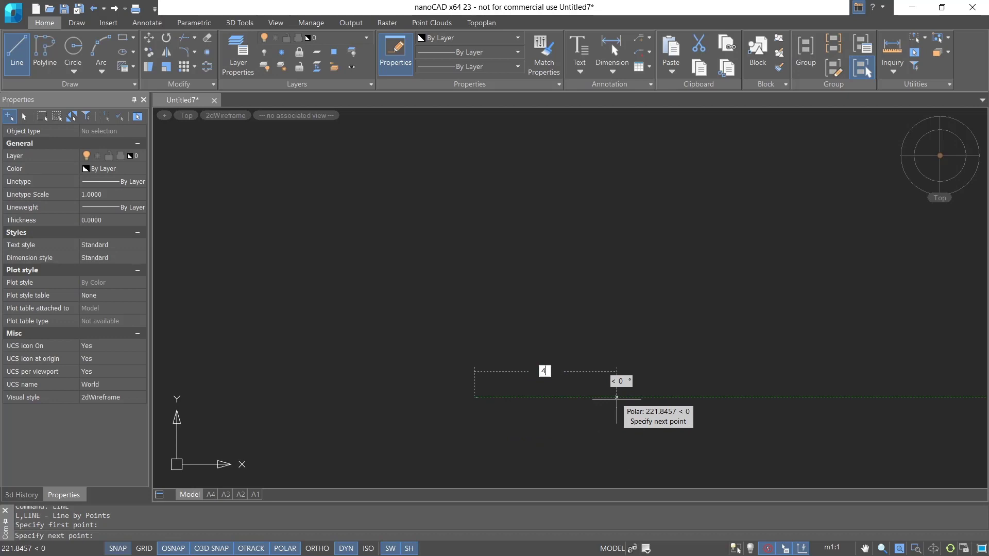
key("Return")
- Continue the line 7000 straight up from the right end of the bottom edge
scroll(667, 358, "down", 7)
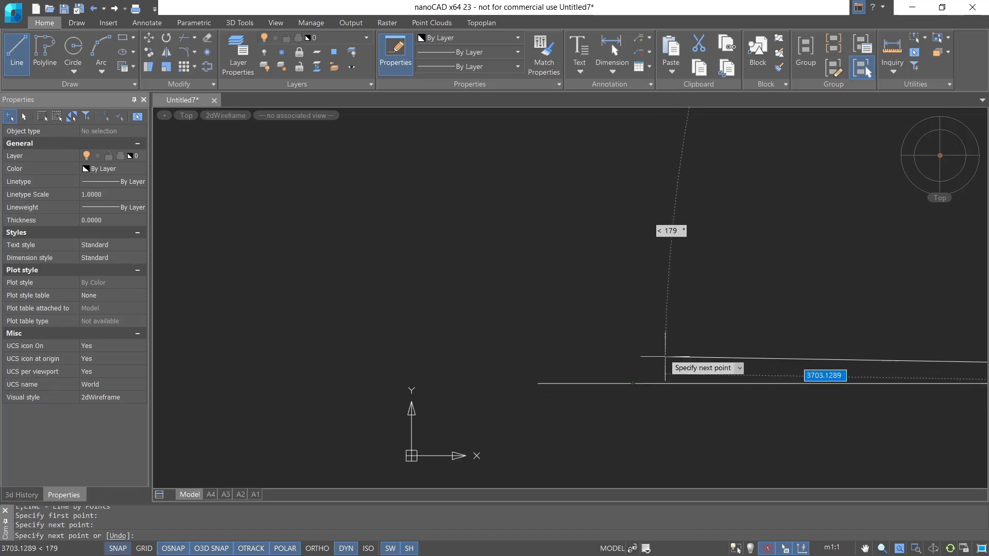
middle_click_drag(731, 313, 449, 371)
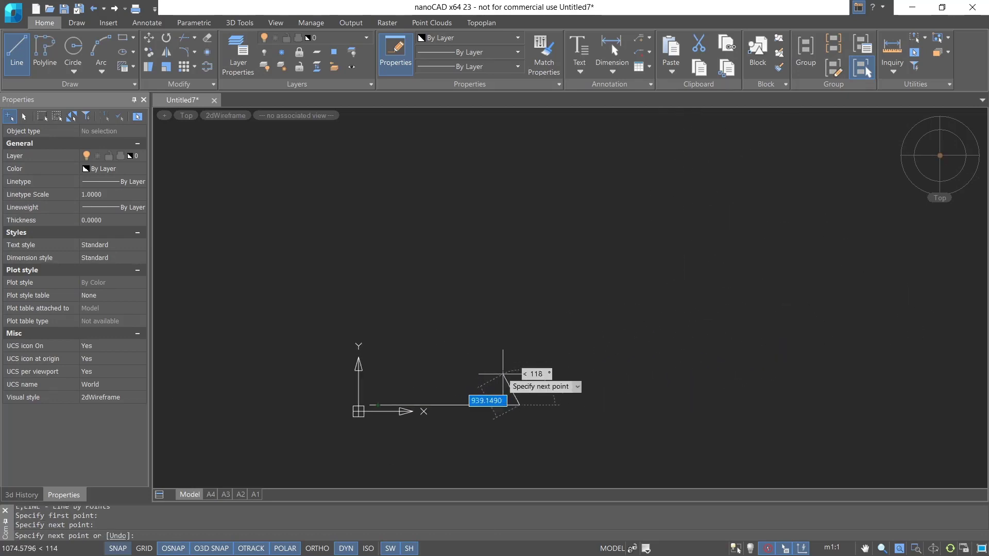
scroll(510, 377, "up", 4)
scroll(507, 364, "down", 2)
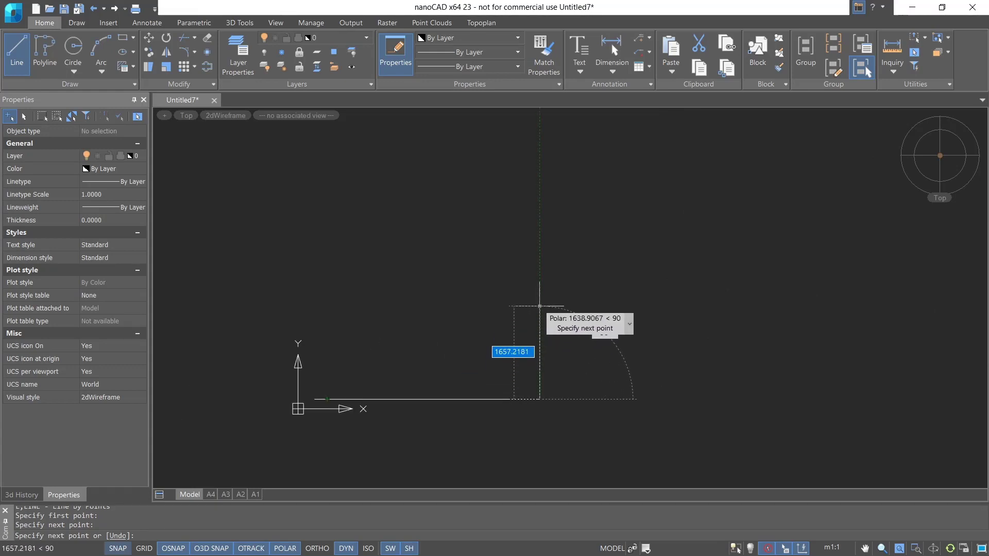
type("7000")
key("Return")
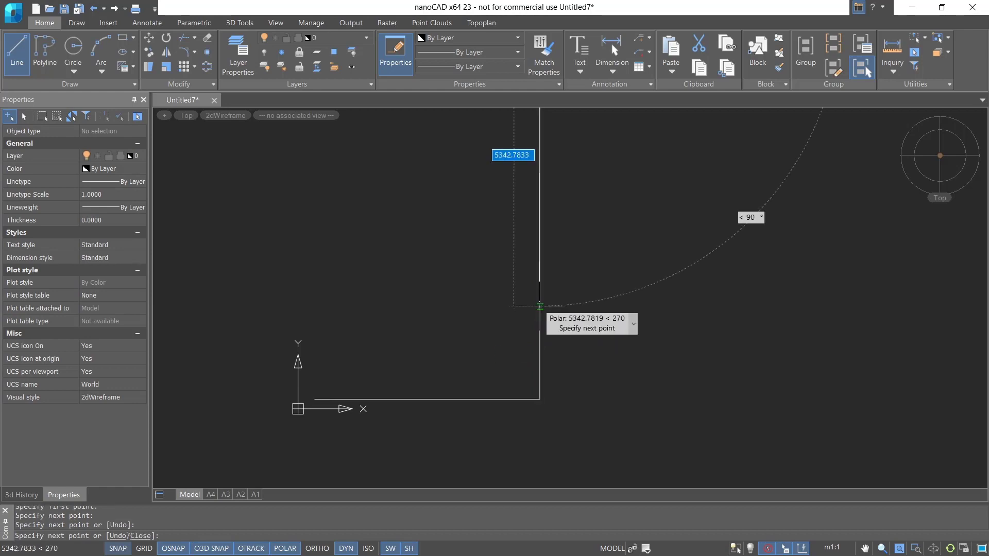
- Draw the top edge 4000 to the left, close the rectangle at the bottom edge's starting point and end the line
scroll(443, 314, "down", 3)
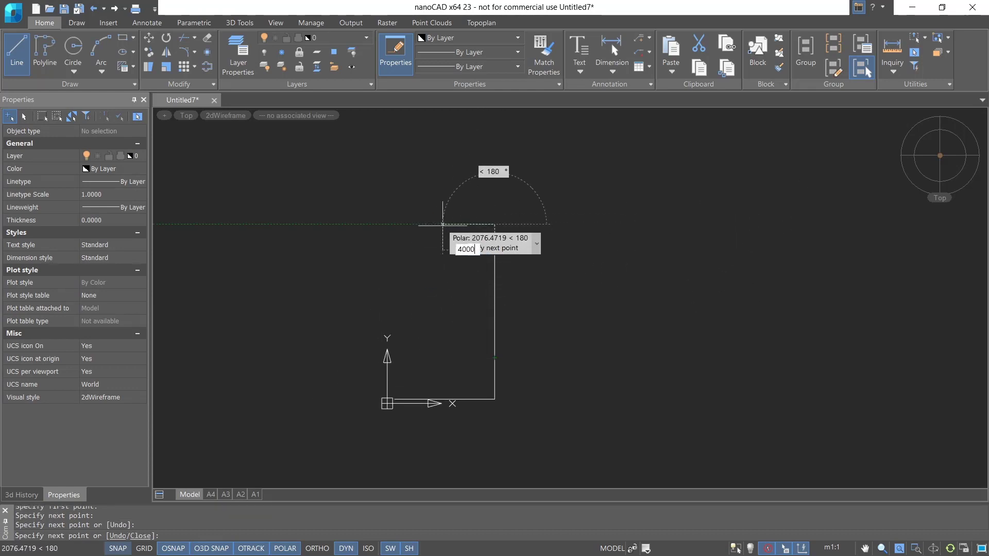
type("4000")
key("Return")
scroll(386, 356, "up", 2)
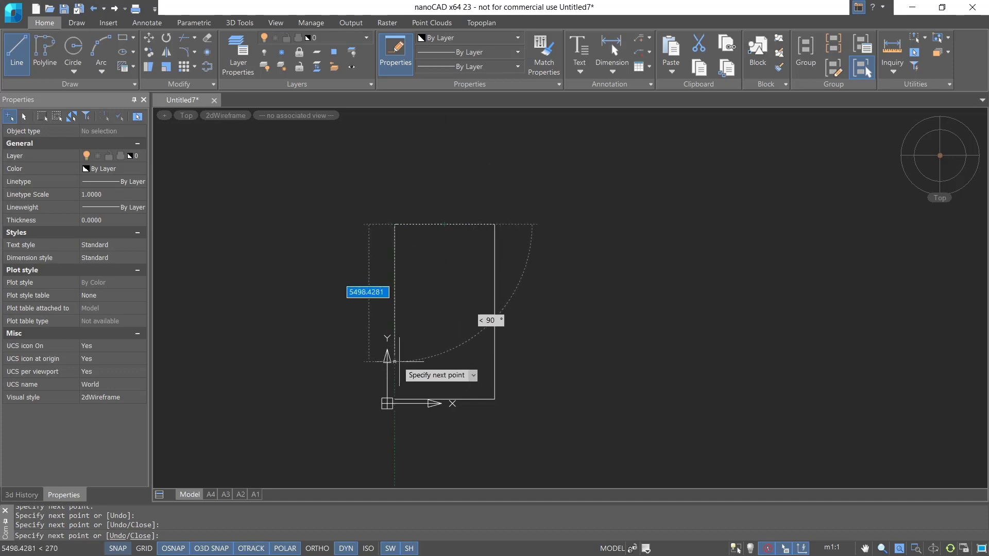
left_click(390, 443)
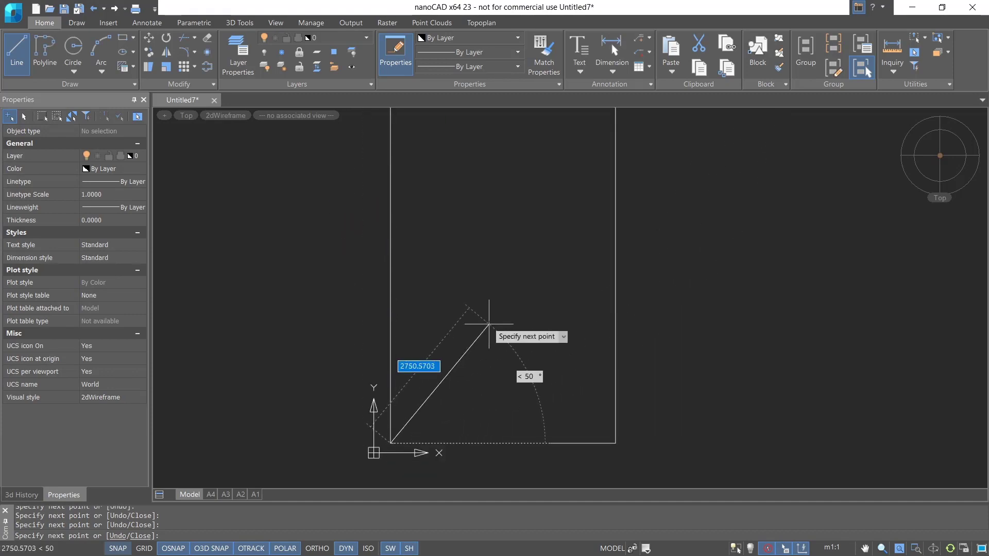
key("Escape")
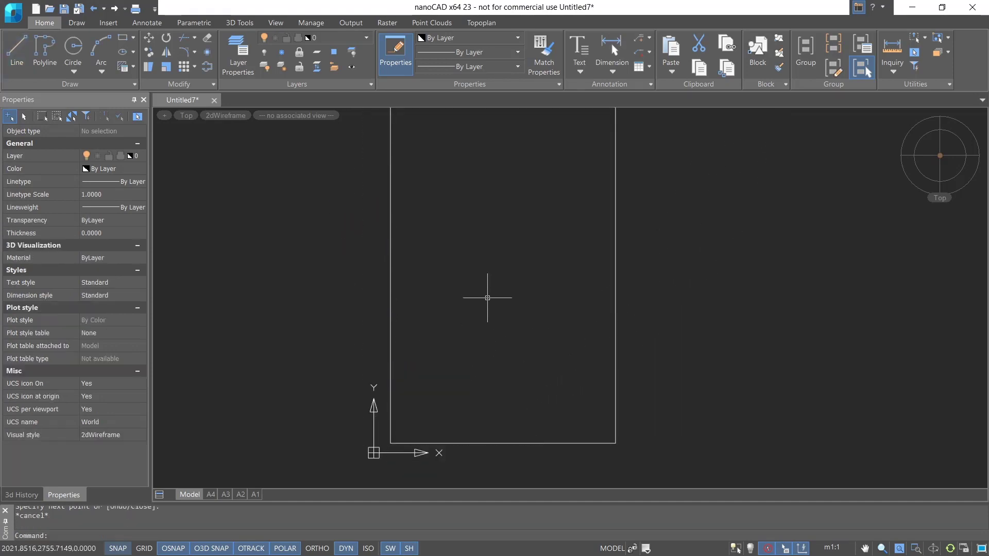
- Review the snap and grid options and the enabled object snap modes in the drafting settings
scroll(519, 326, "down", 2)
middle_click_drag(519, 326, 533, 335)
right_click(122, 550)
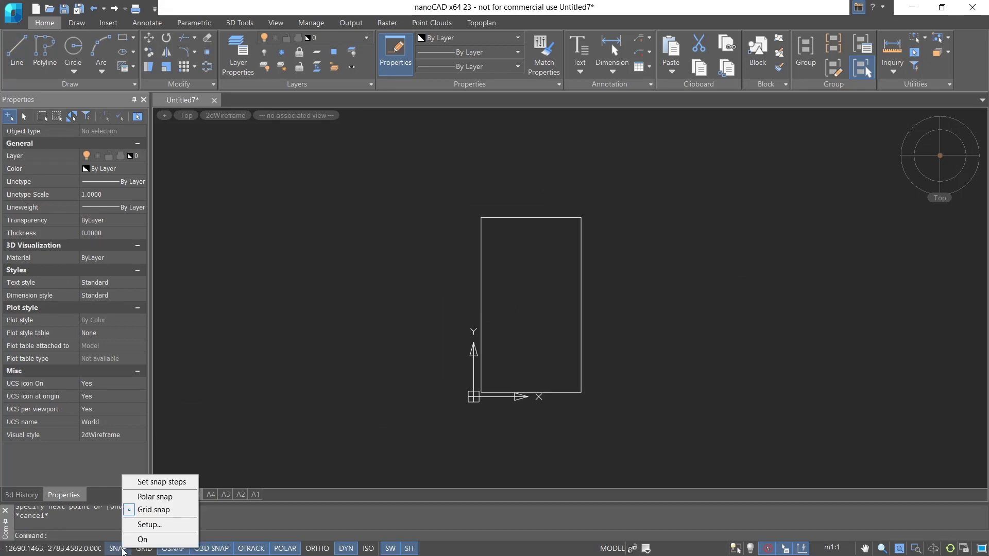
left_click(147, 525)
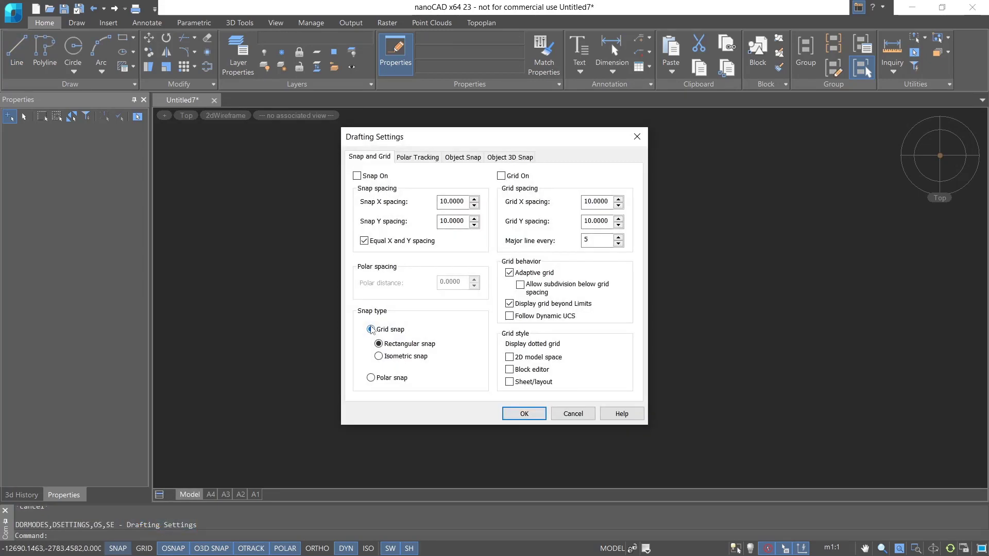
left_click(463, 157)
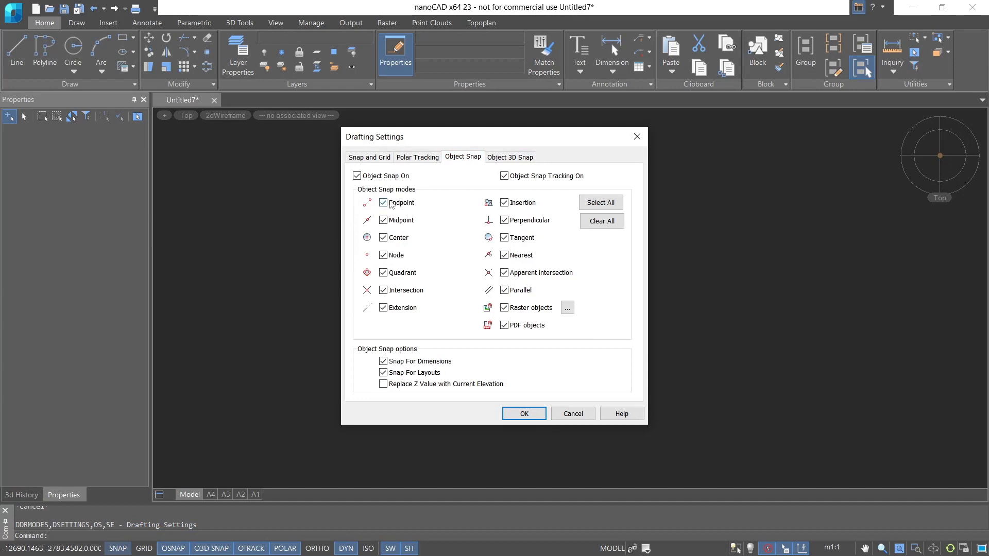
left_click(541, 417)
- Copy the rectangle's bottom edge 1000 straight up
scroll(541, 344, "up", 2)
middle_click_drag(522, 324, 485, 331)
type("co")
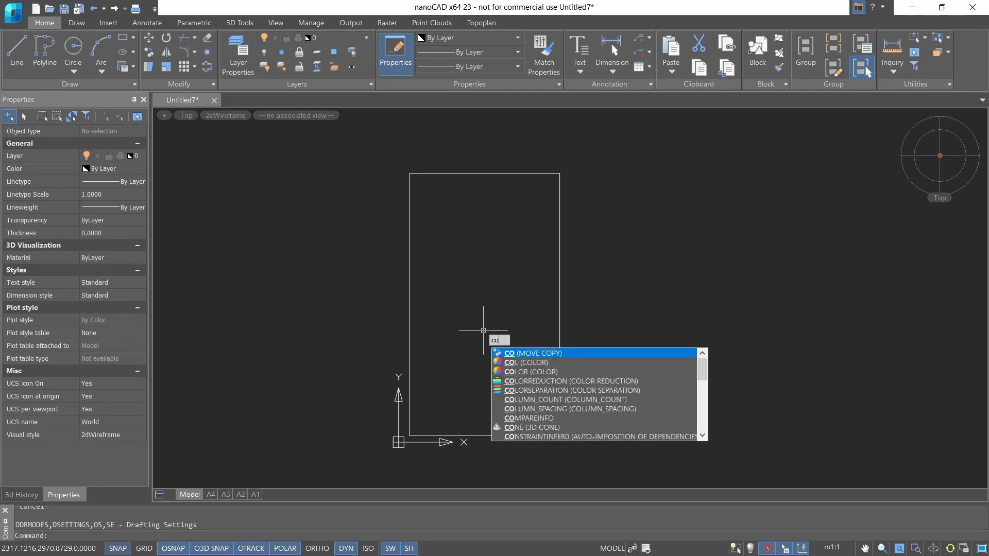
key("Return")
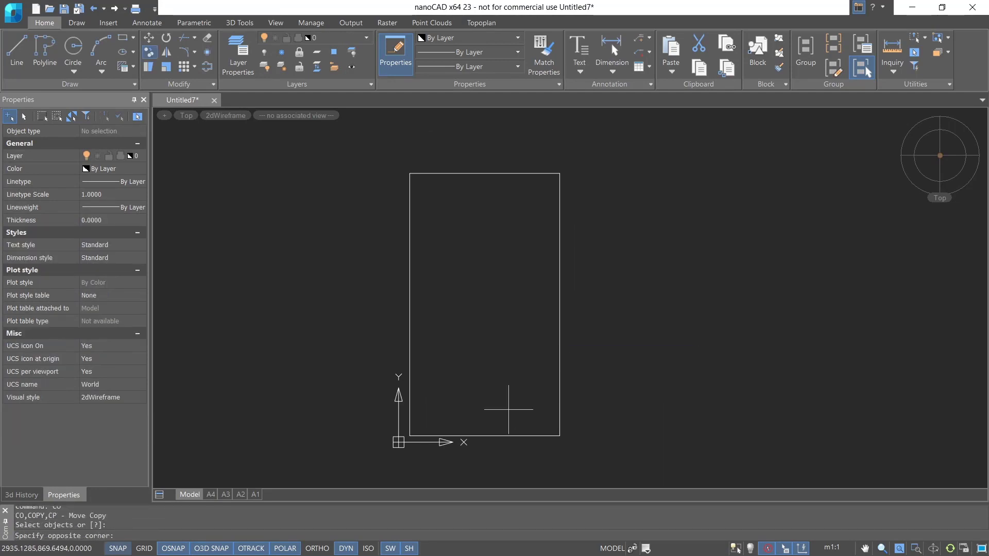
left_click(508, 409)
left_click(481, 457)
key("Return")
left_click(592, 360)
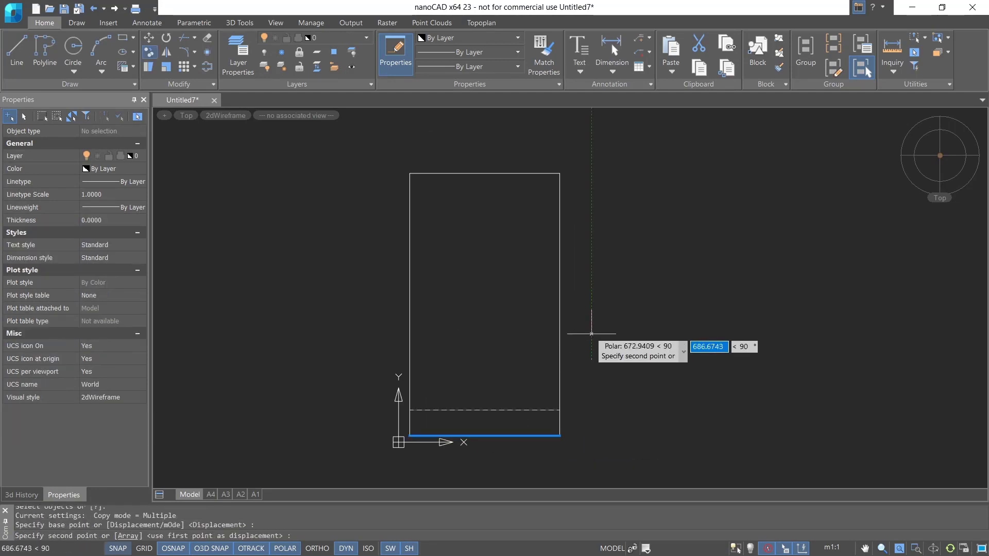
type("1")
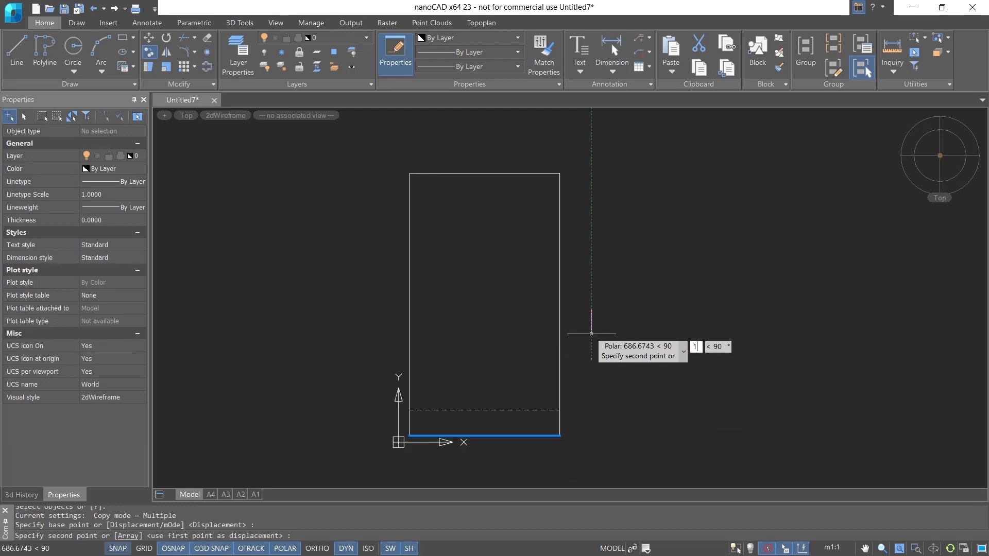
type("000")
key("Return")
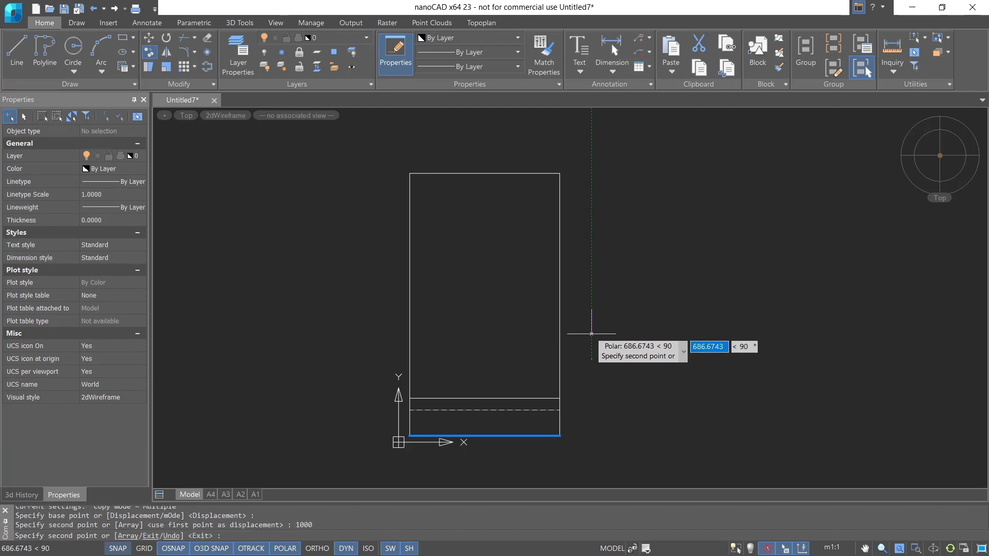
- Place two more copies of the bottom edge 3000 and 5000 above it, and finish copying
type("3000")
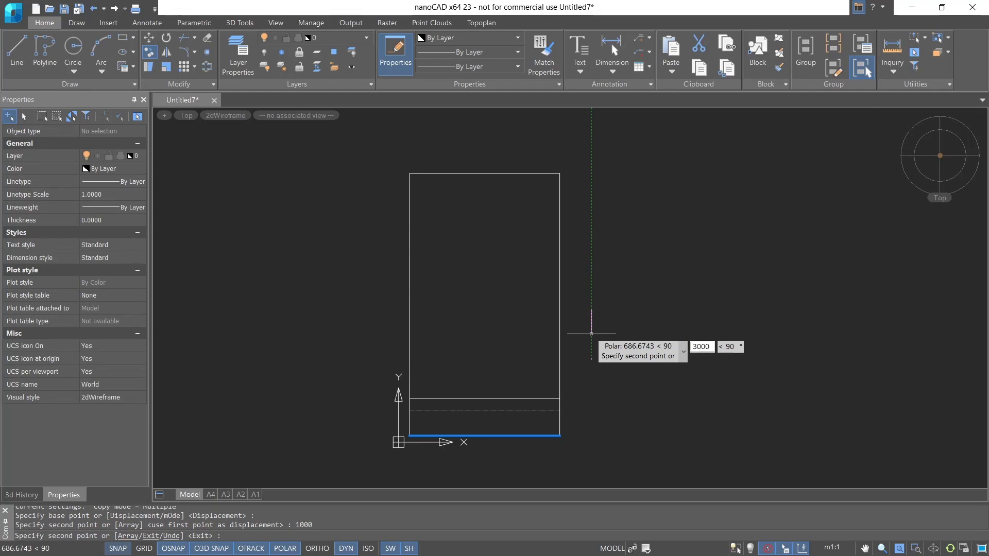
key("Return")
type("5")
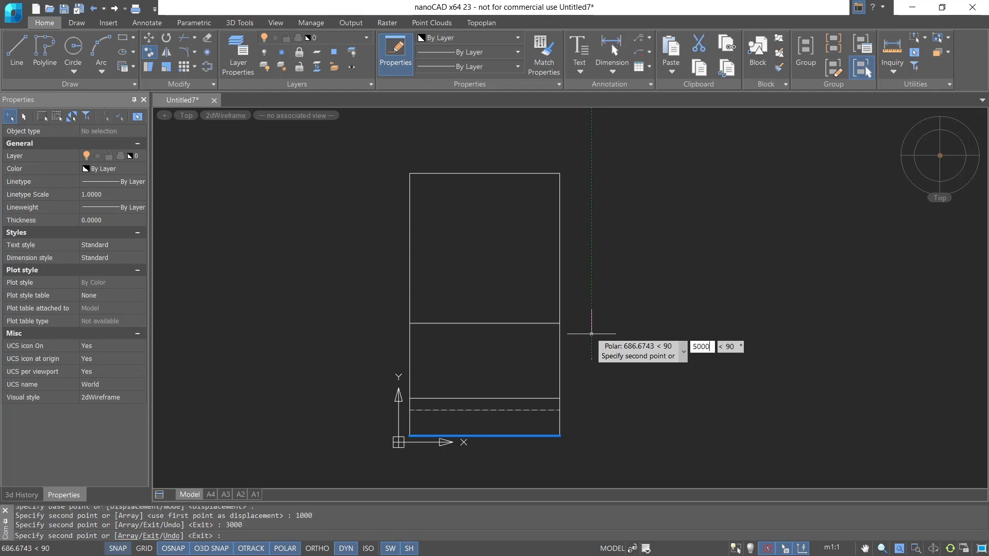
type("000")
key("Return")
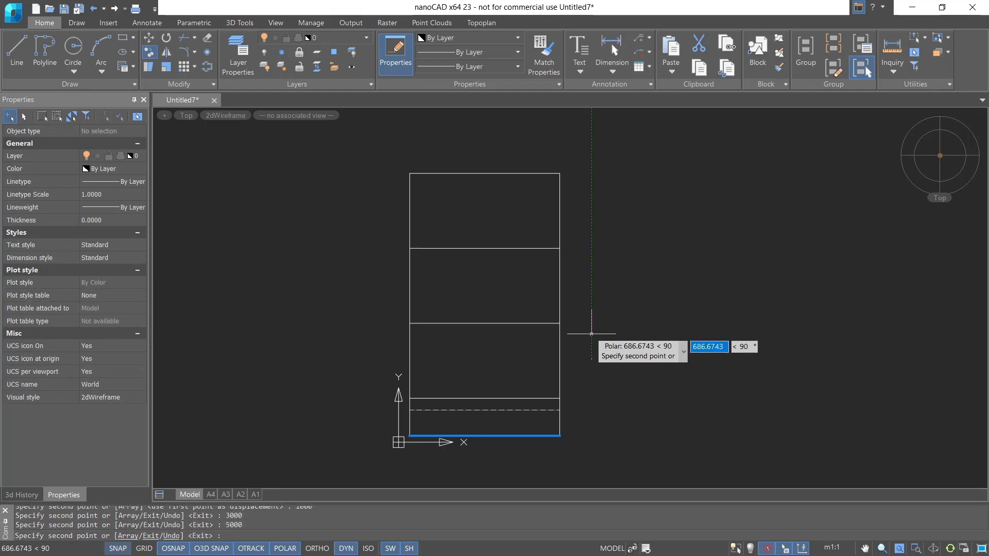
key("Escape")
key("Escape")
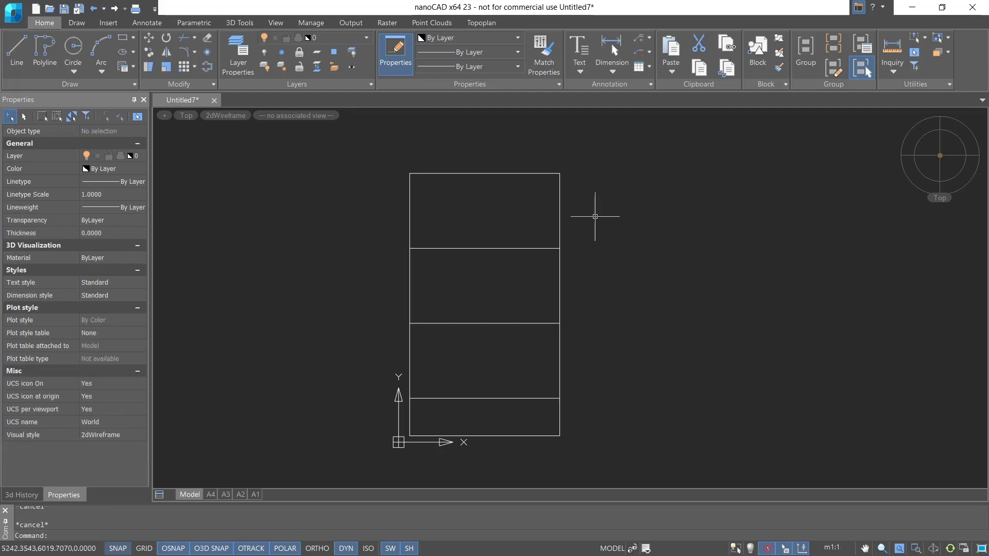
- Copy the rectangle's left edge 2500 horizontally to the right as a vertical dividing line
type("co")
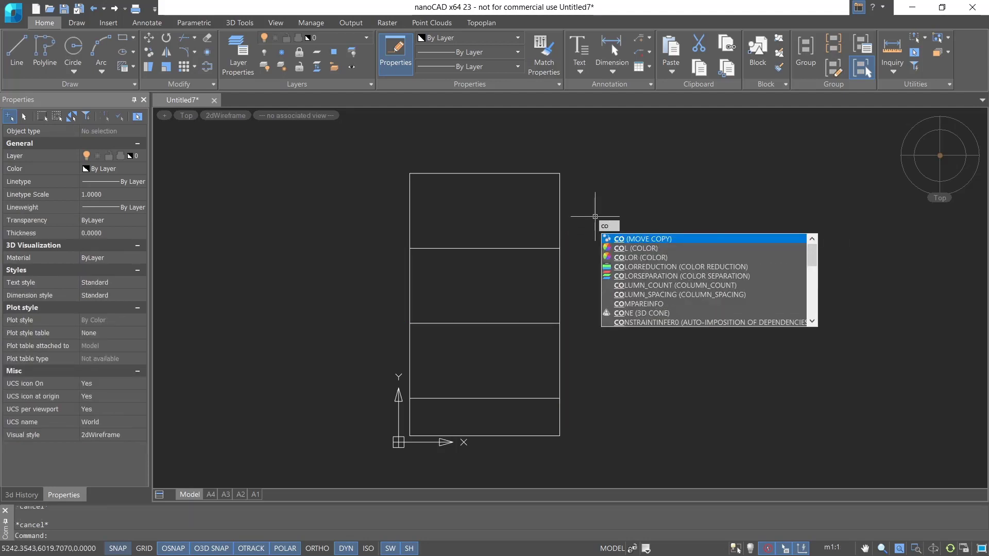
key("Return")
left_click(433, 203)
left_click(369, 242)
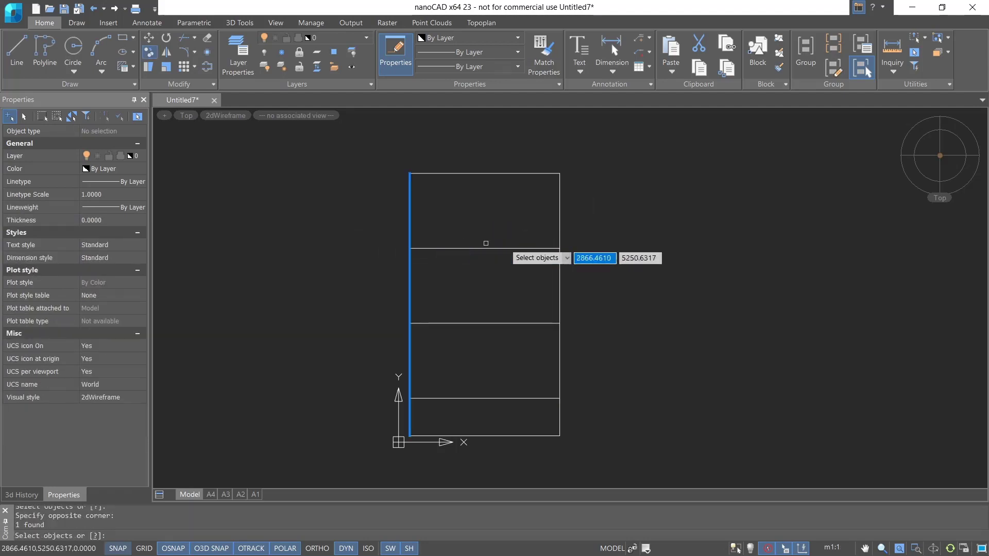
key("Return")
left_click(590, 240)
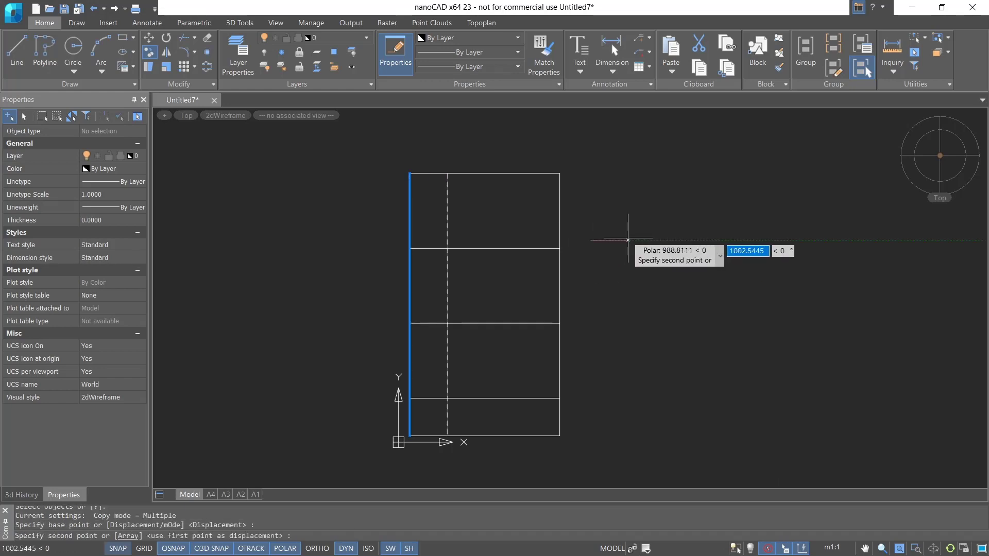
type("2500")
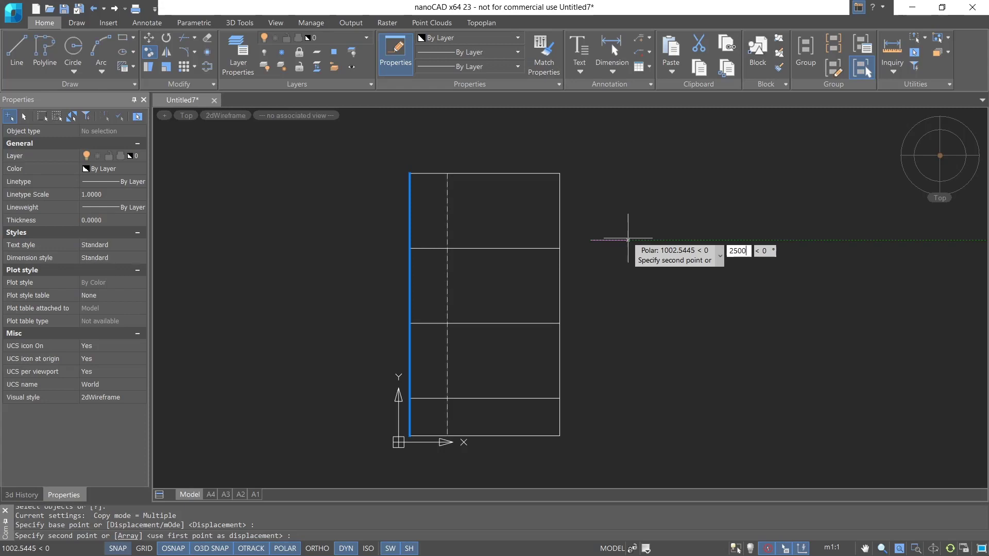
key("Return")
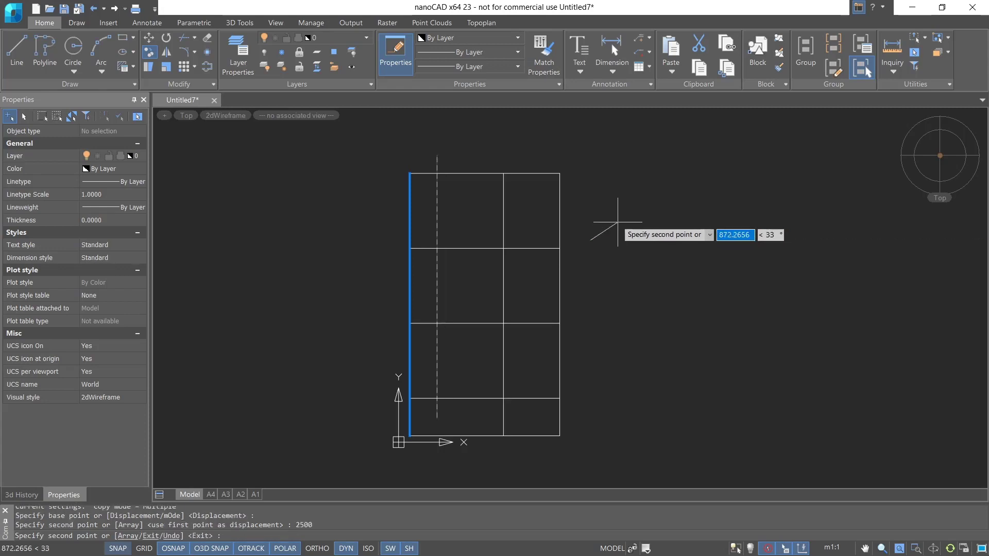
key("Escape")
key("Escape")
- Copy the rectangle's top edge 1100 straight down and clear the selection
key("Return")
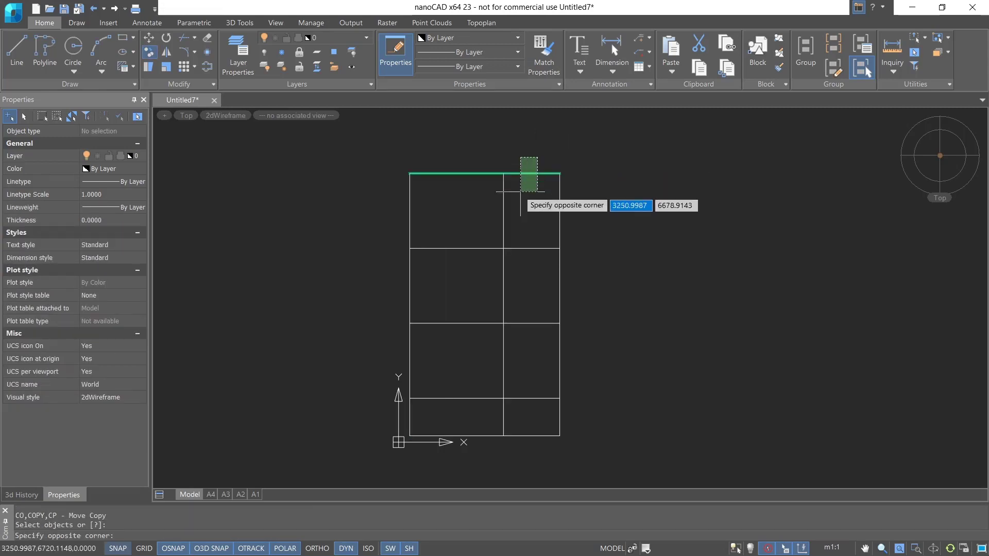
left_click(530, 173)
key("Return")
left_click(606, 164)
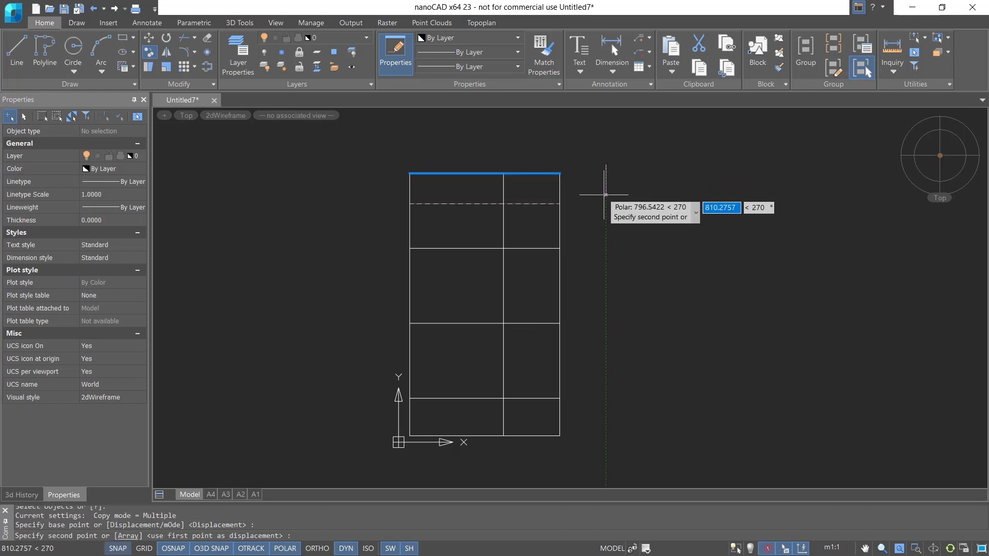
type("1100")
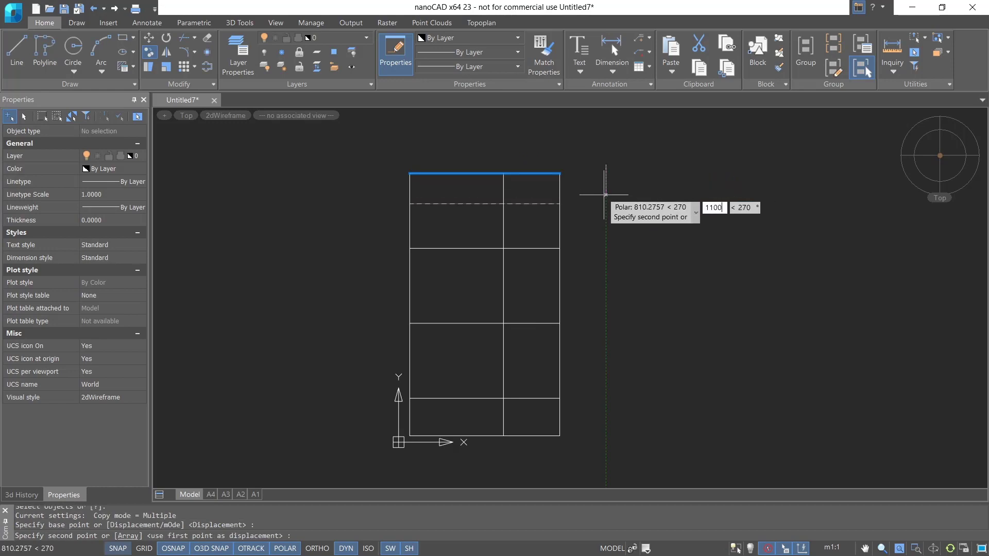
key("Return")
key("Escape")
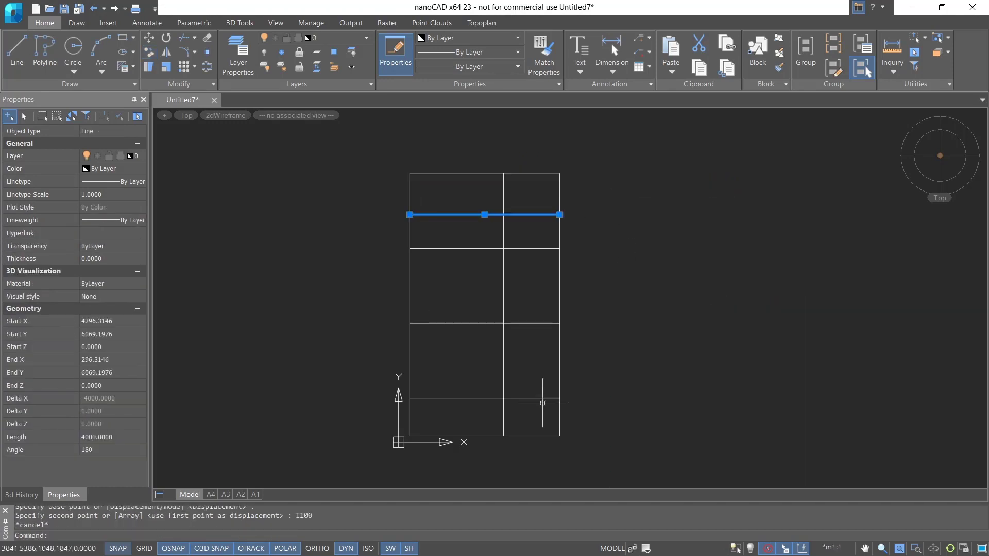
key("Escape")
scroll(527, 431, "up", 2)
type("co")
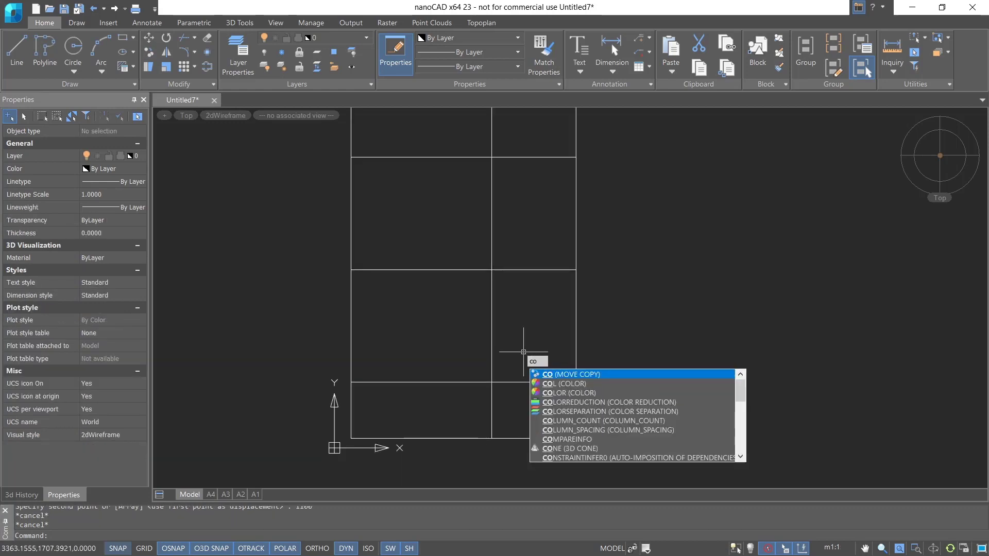
key("Return")
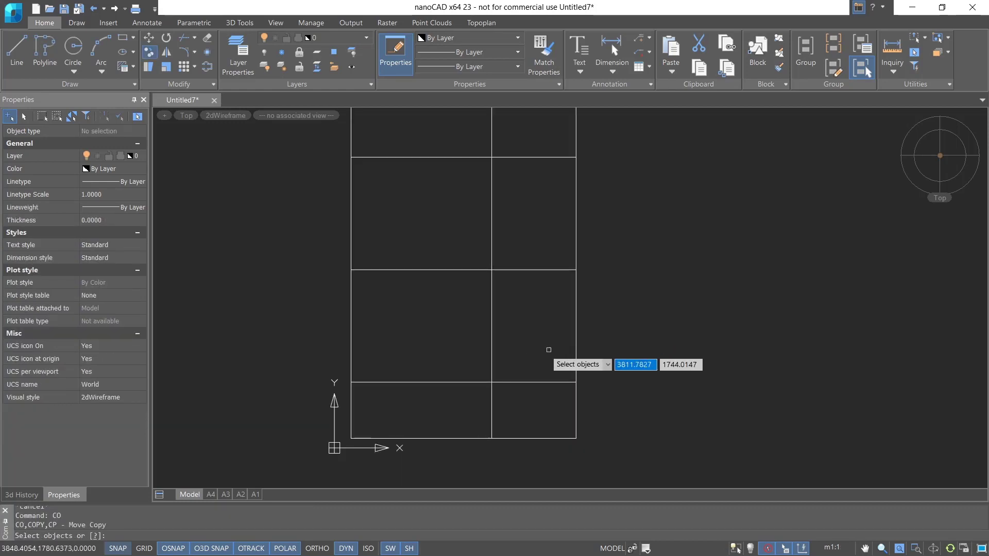
left_click(546, 354)
left_click(520, 409)
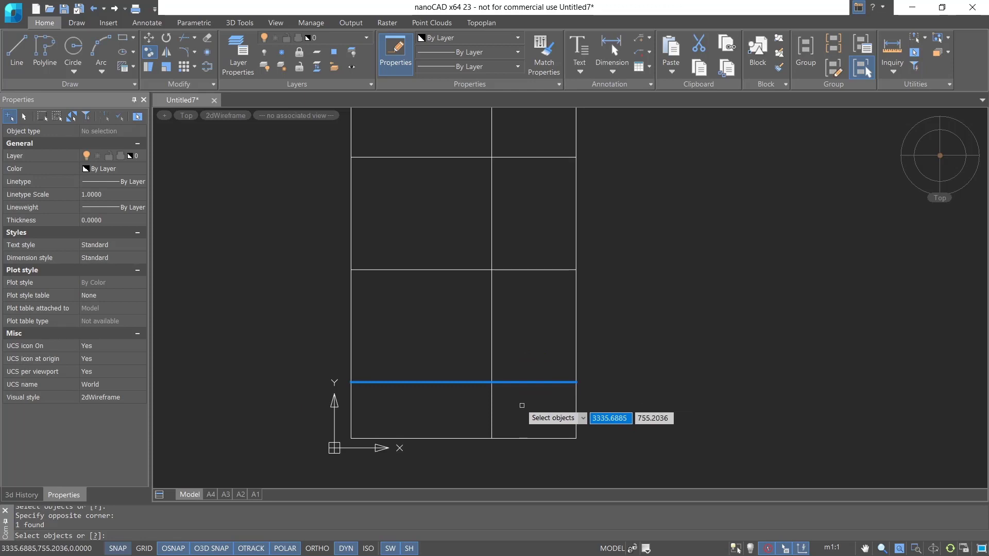
key("Escape")
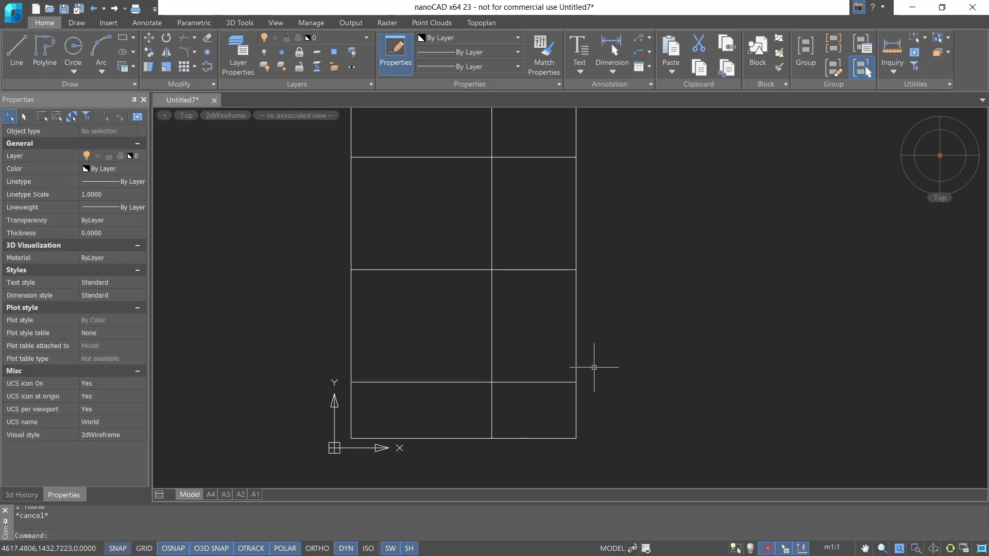
- Draw a line from 500 above the lowest divider's right end, 2000 horizontally to the left and straight down to that divider
type("l")
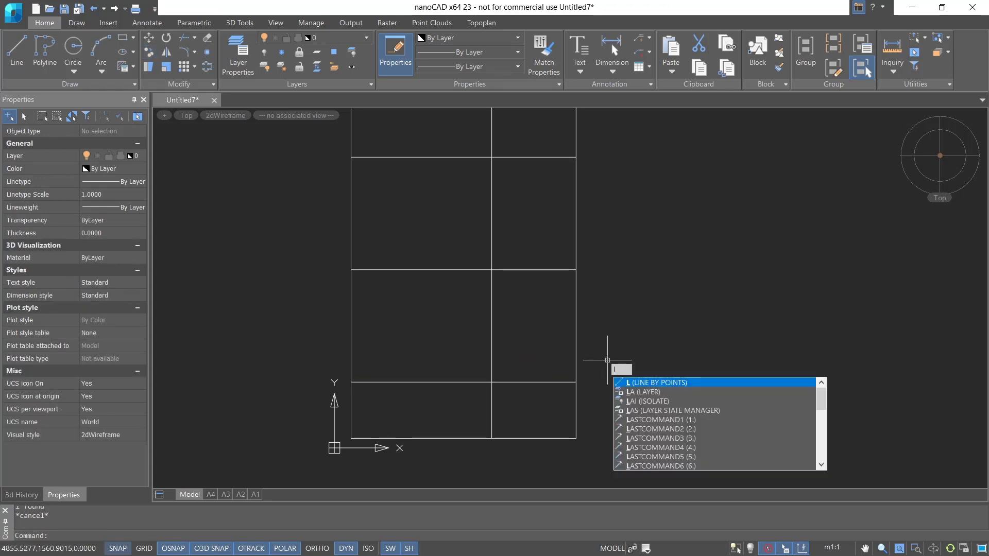
key("Return")
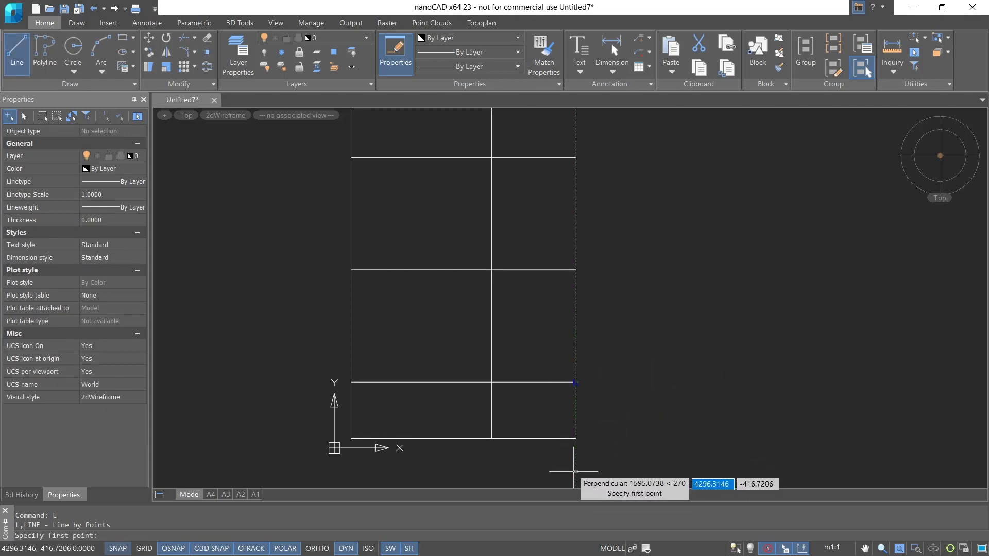
type("-")
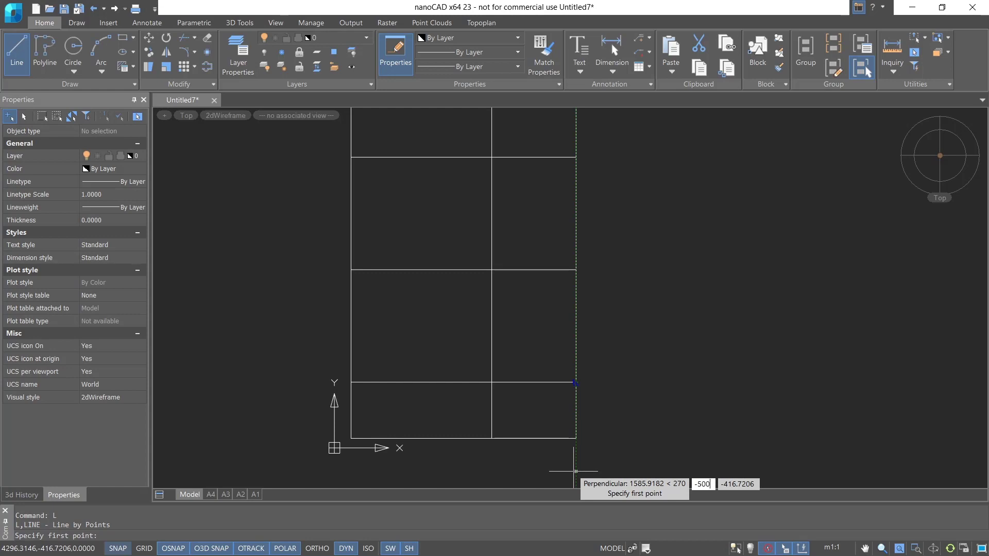
type("500")
key("Return")
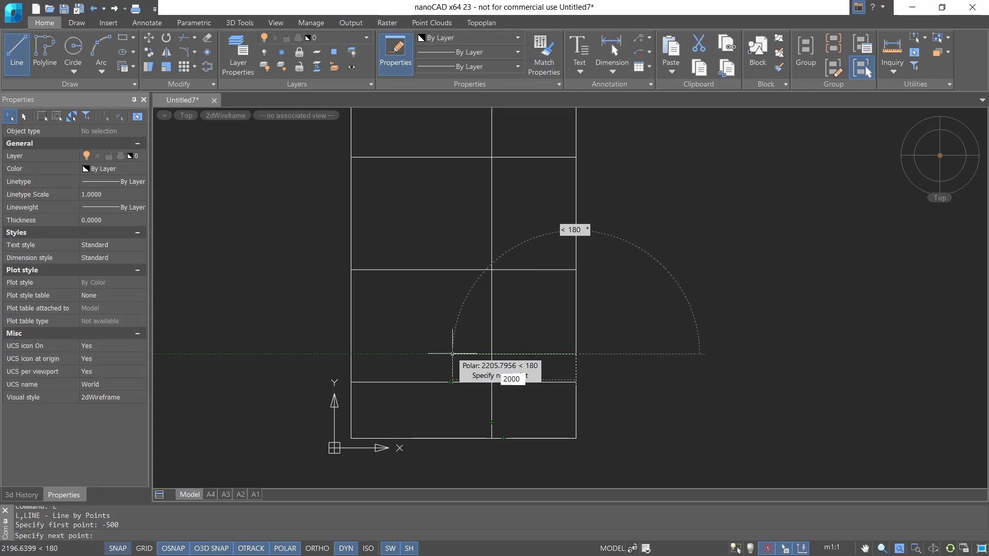
type("2000")
key("Return")
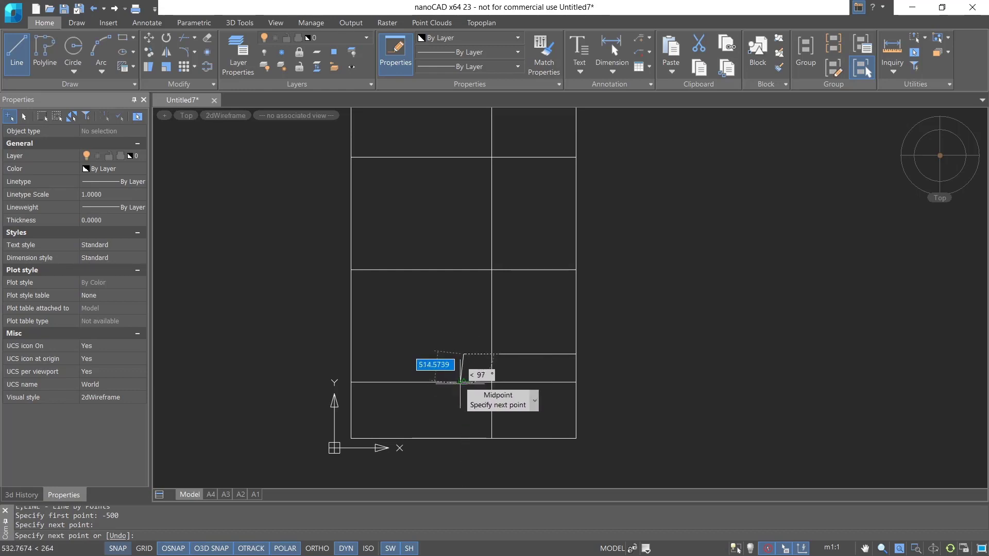
left_click(463, 382)
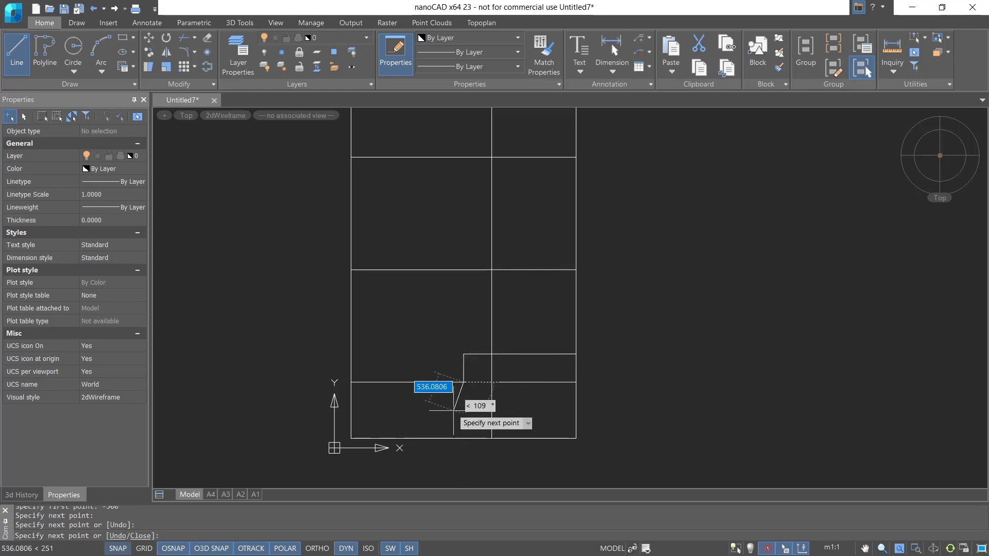
key("Escape")
- Draw a vertical line from the new corner line's lower end down to the rectangle's bottom edge
middle_click_drag(639, 376, 641, 331)
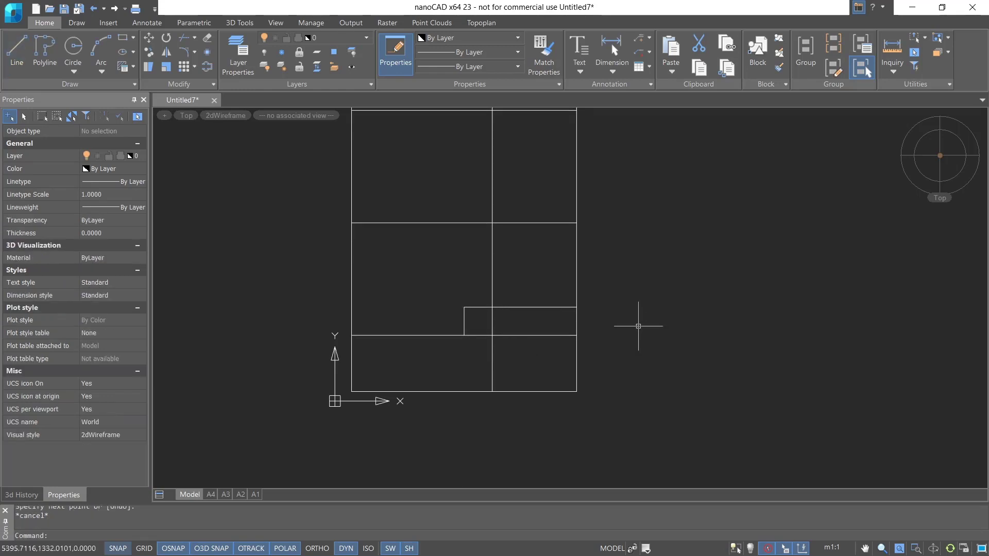
type("L")
key("Return")
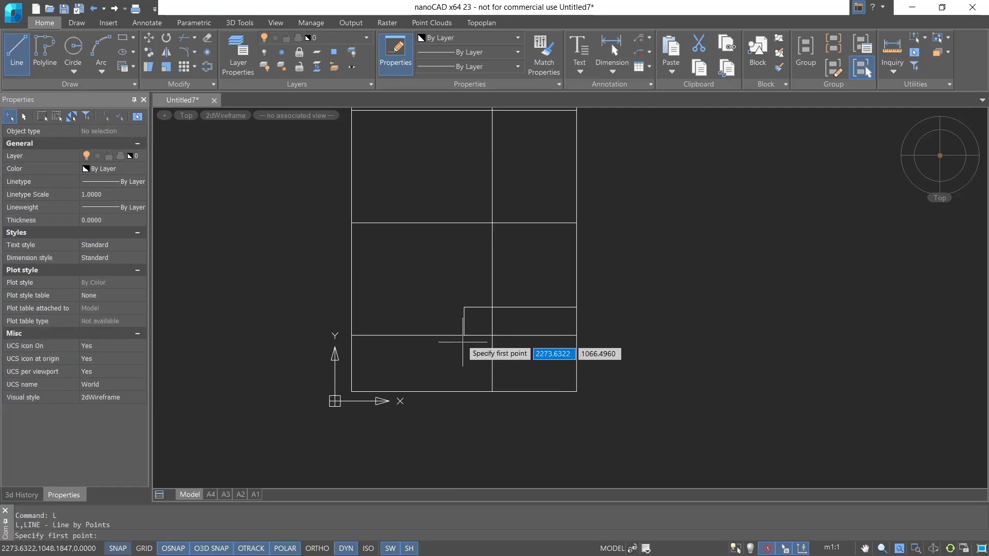
left_click(464, 335)
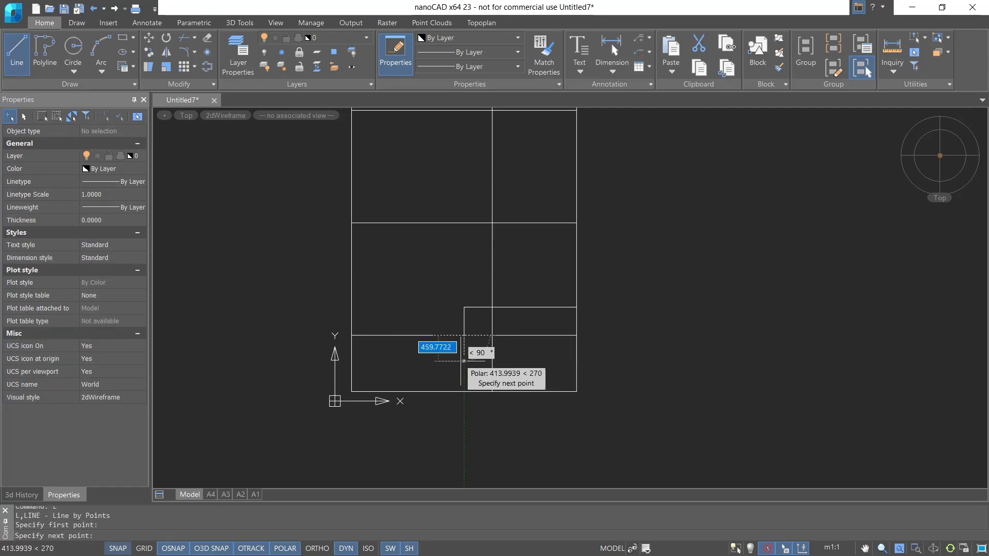
left_click(464, 392)
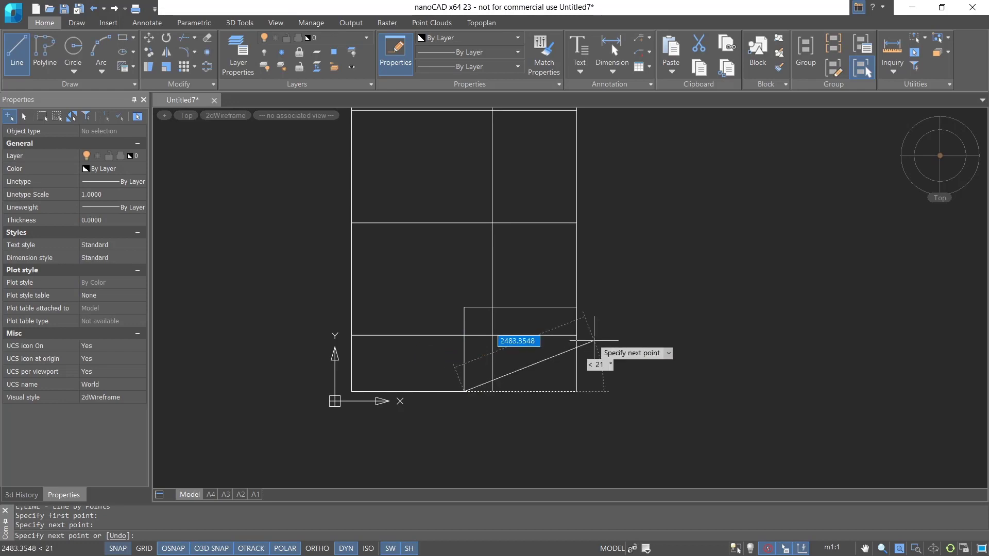
key("Escape")
- Trim the lines crossing the lower-right room and the vertical divider between that room and the next horizontal line above
middle_click_drag(653, 260, 649, 291)
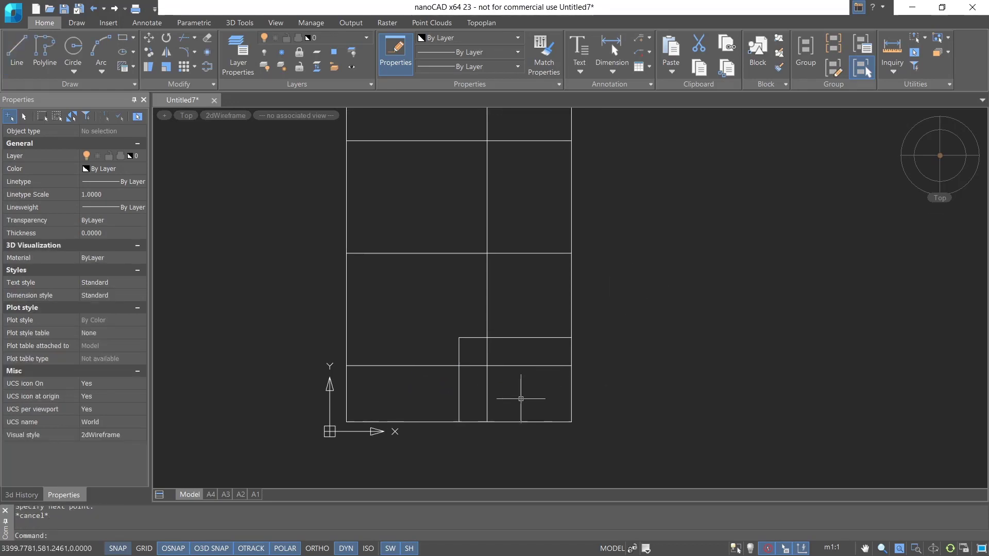
type("tr")
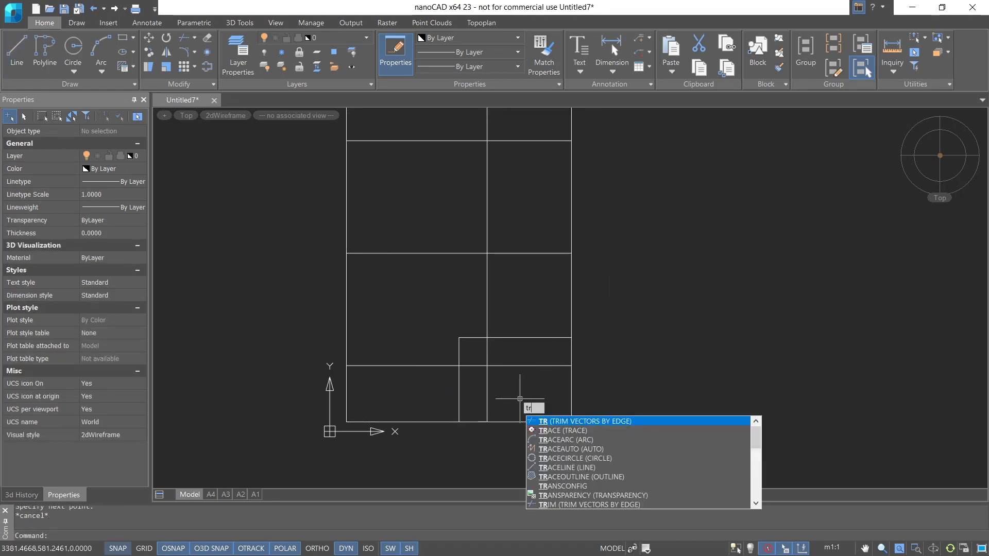
key("Return")
key("Return")
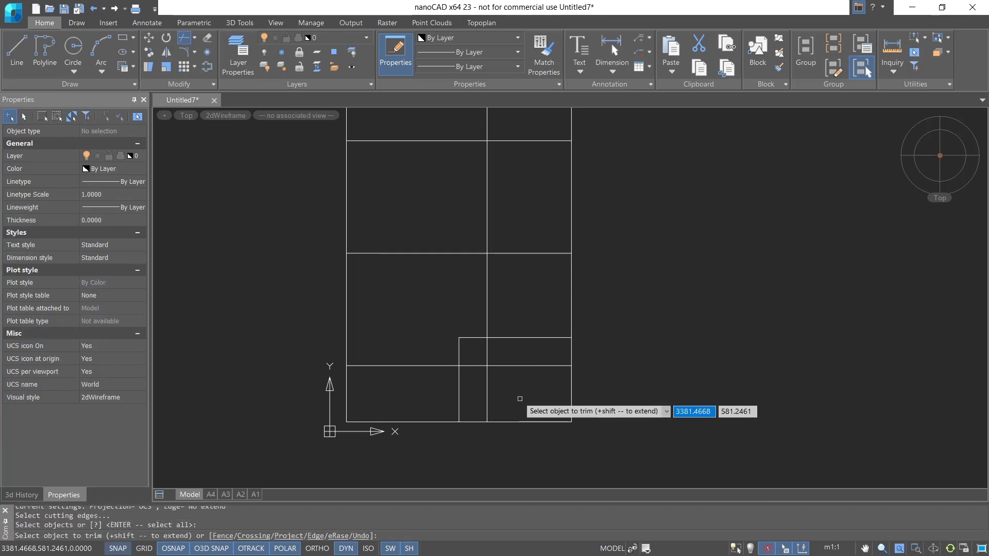
left_click(487, 389)
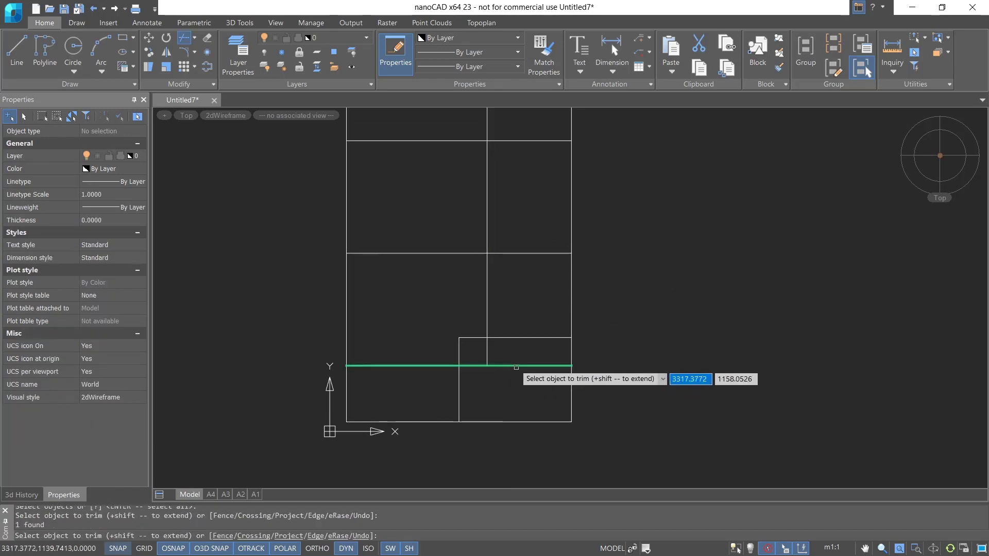
left_click(515, 366)
left_click(479, 366)
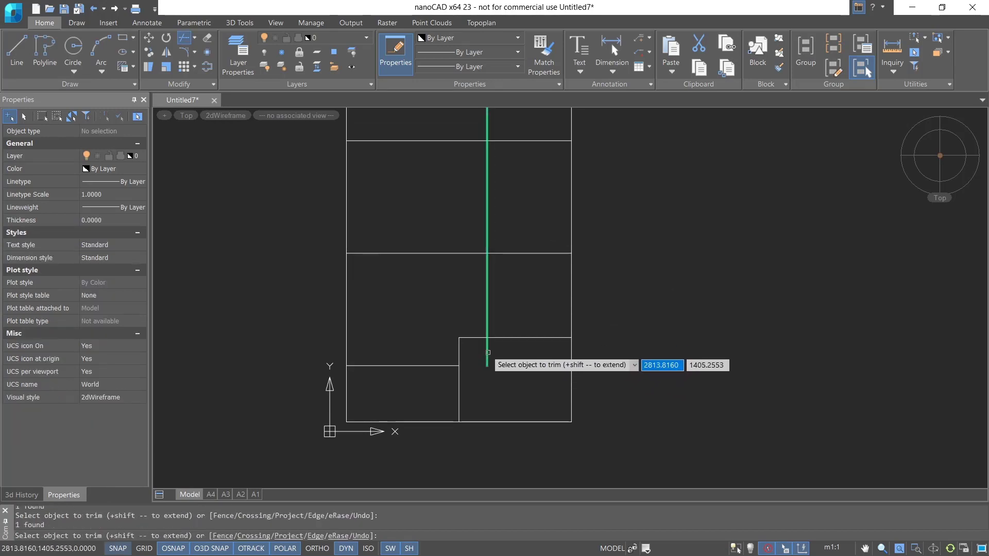
left_click(487, 354)
left_click(518, 291)
left_click(430, 299)
- Trim the two middle horizontal lines to the right of the vertical divider and the uppermost interior line to its left
scroll(515, 292, "down", 1)
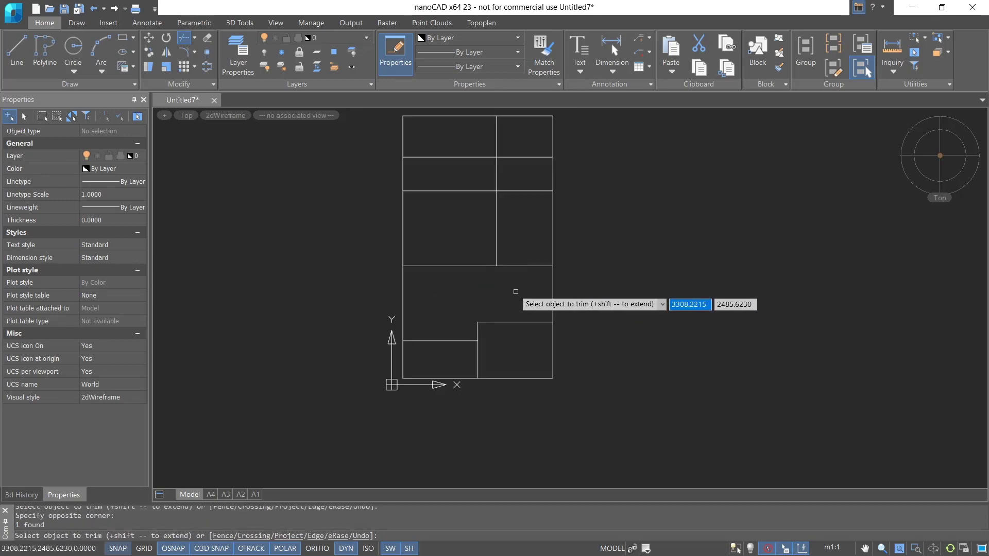
middle_click_drag(515, 293, 498, 332)
left_click(499, 324)
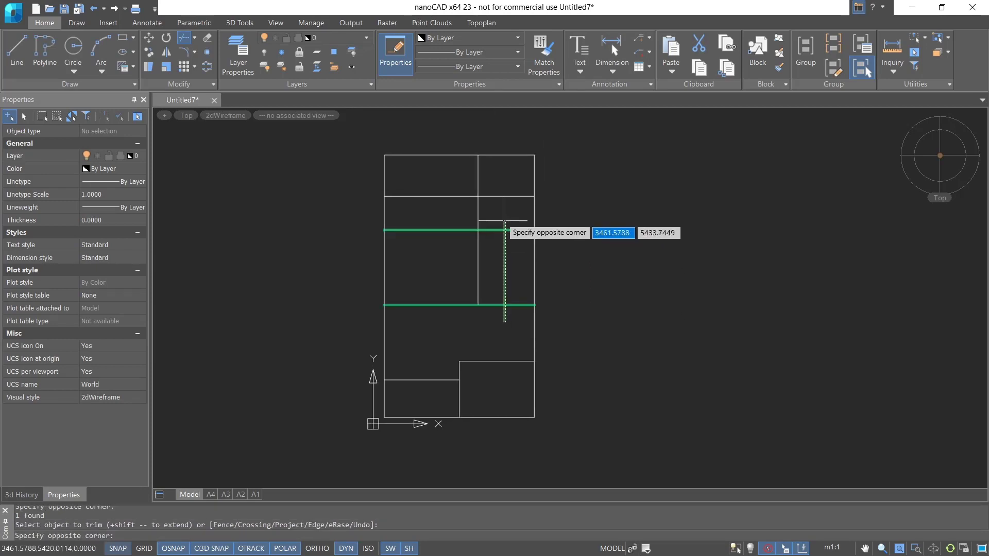
left_click(498, 213)
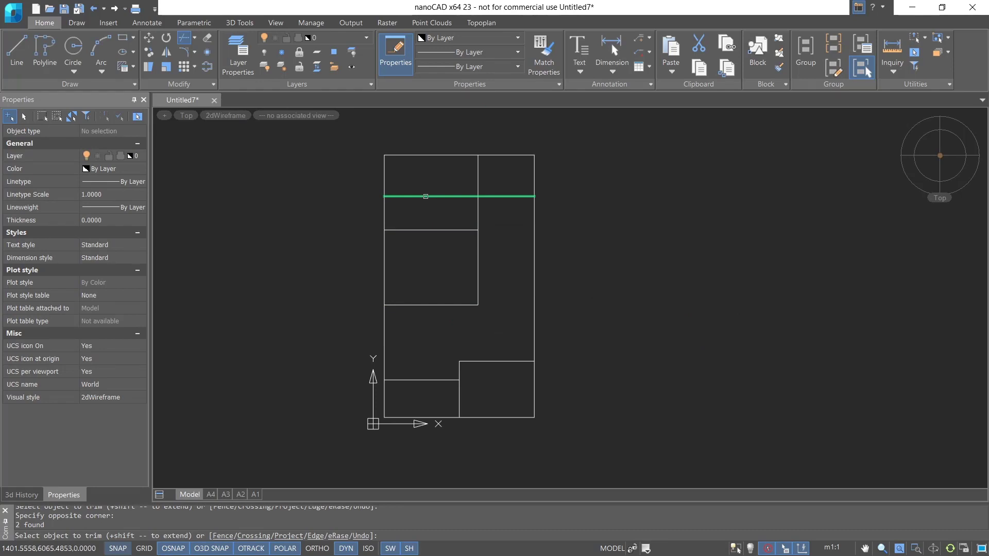
left_click(428, 197)
key("Escape")
- Select all interior dividing lines, leaving out the outer rectangle, and create a new layer named AS
middle_click_drag(456, 325, 489, 350)
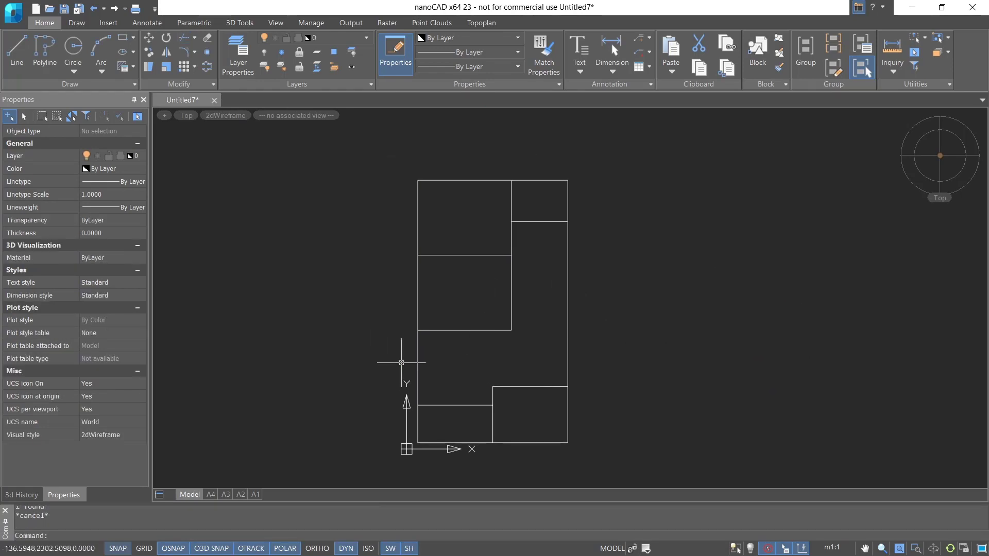
left_click(549, 424)
left_click(438, 206)
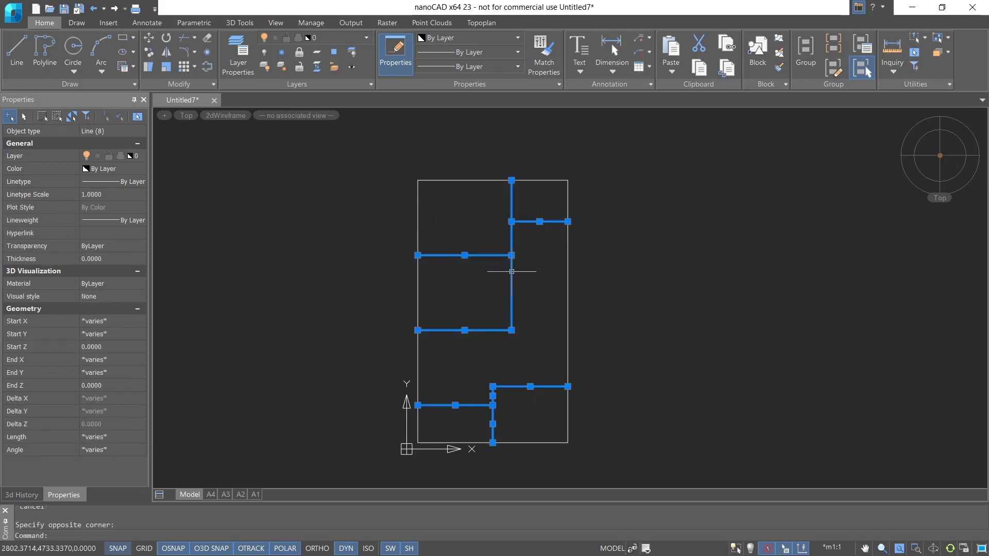
left_click(240, 51)
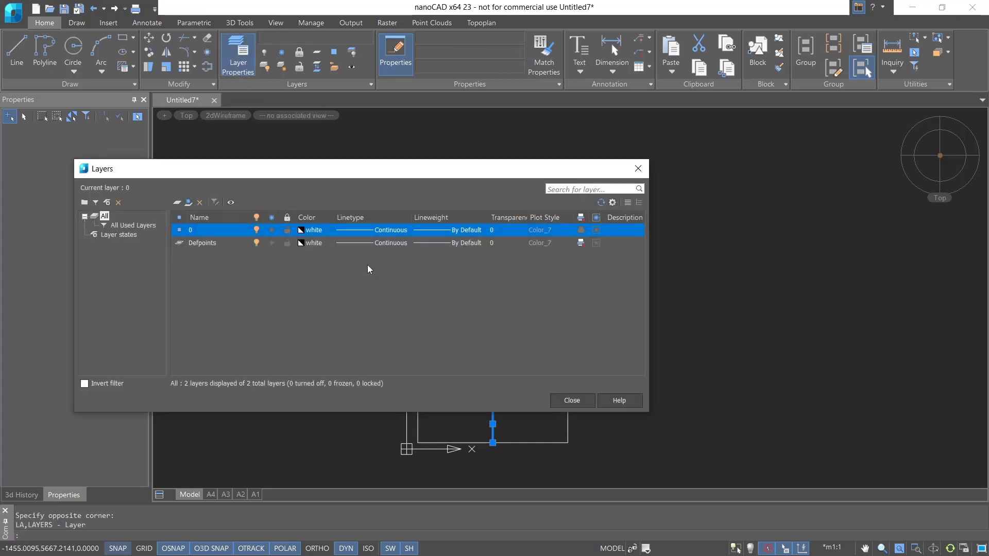
left_click(177, 203)
type("ASD")
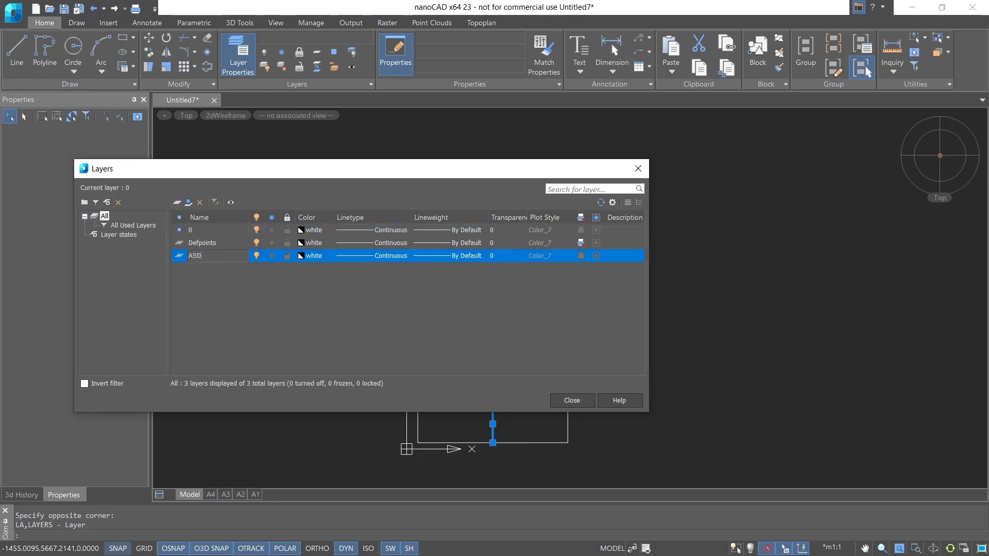
key("BackSpace")
left_click(308, 275)
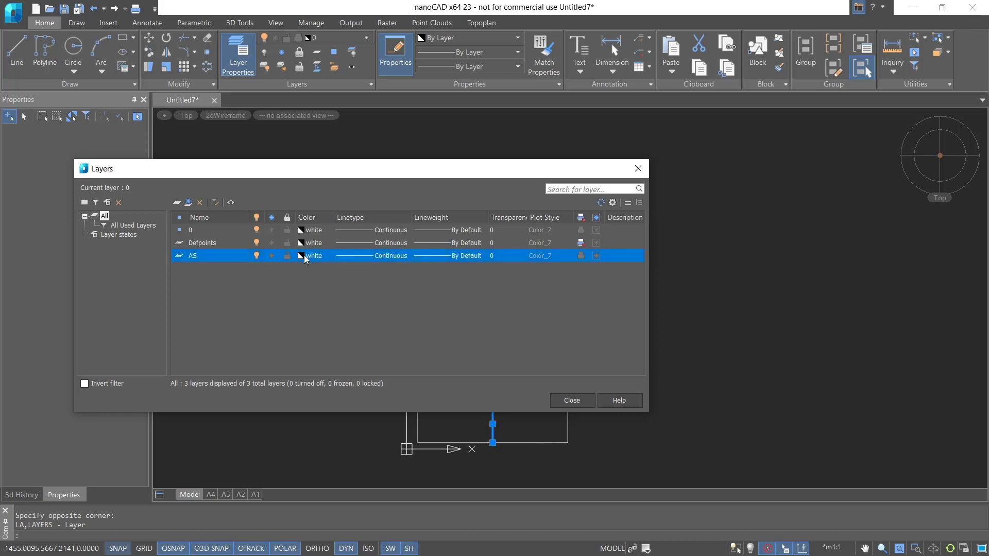
- Set the AS layer's color to index color 241
left_click(305, 257)
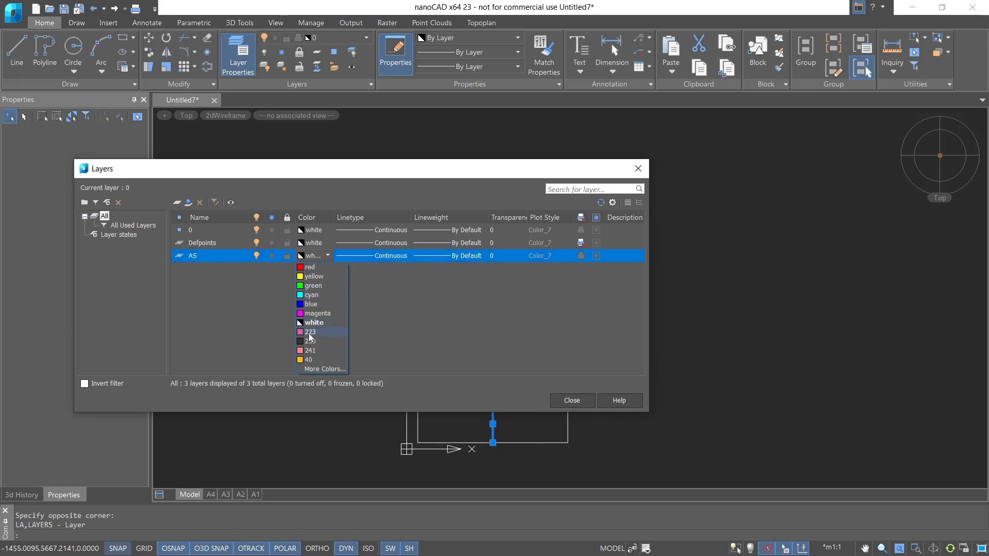
left_click(312, 368)
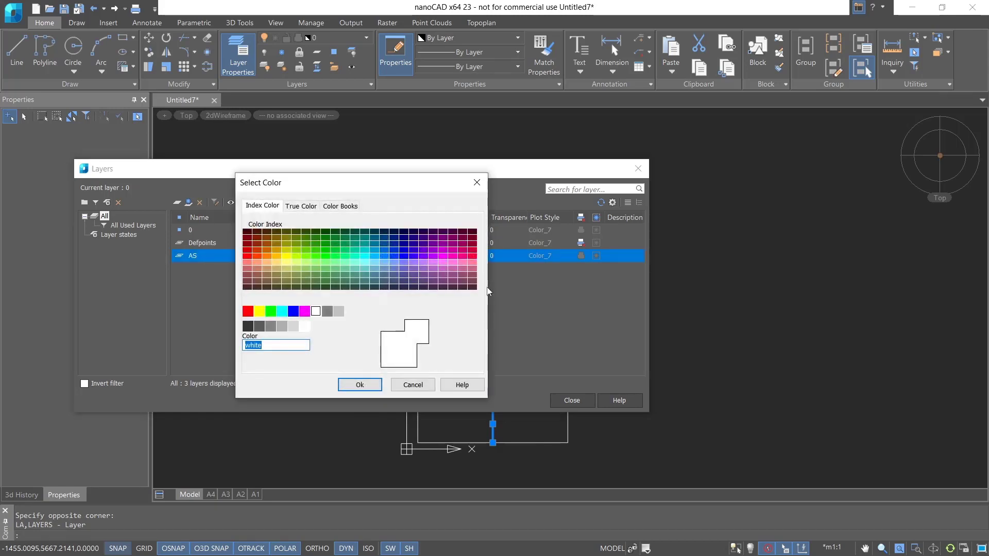
left_click(472, 262)
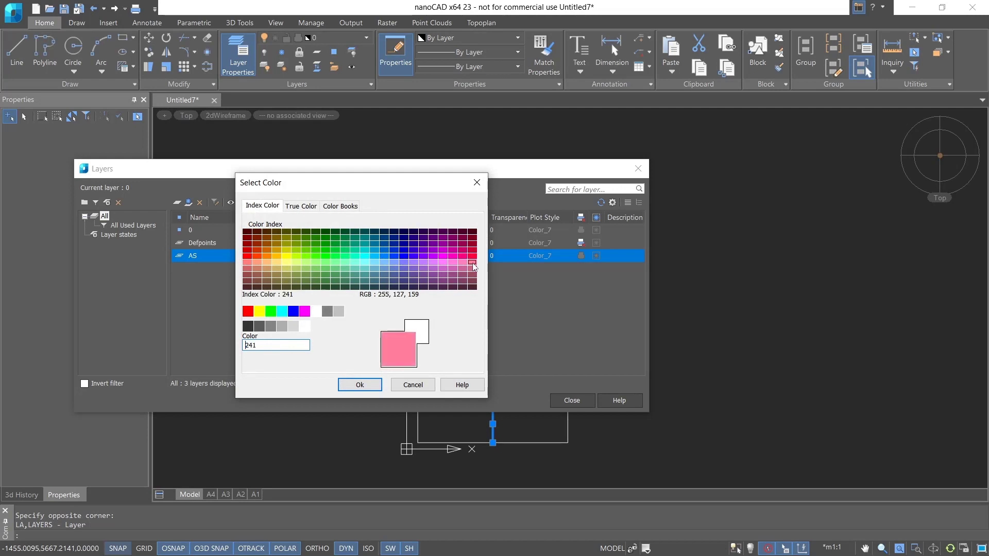
left_click(360, 385)
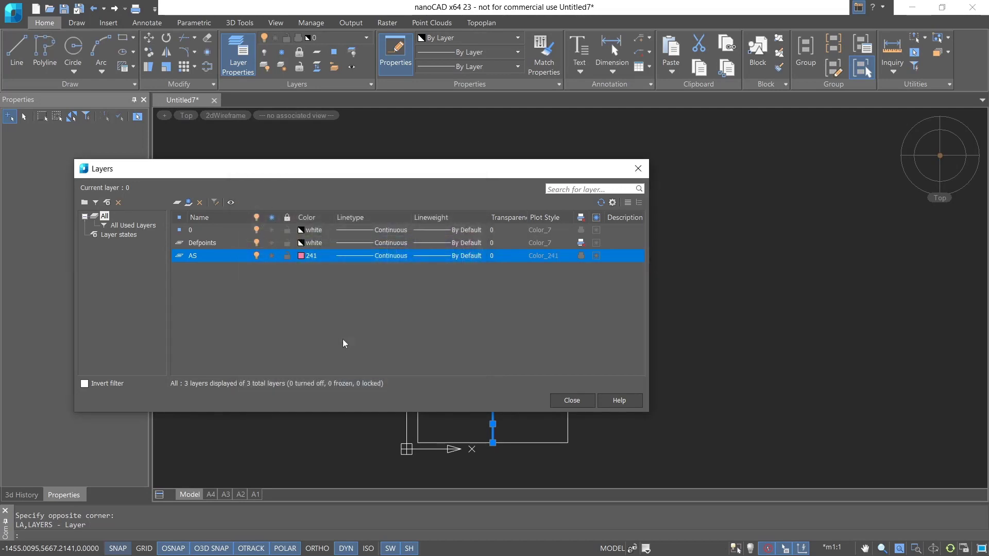
- Assign the selected interior dividing lines to layer AS and clear the selection
left_click(571, 401)
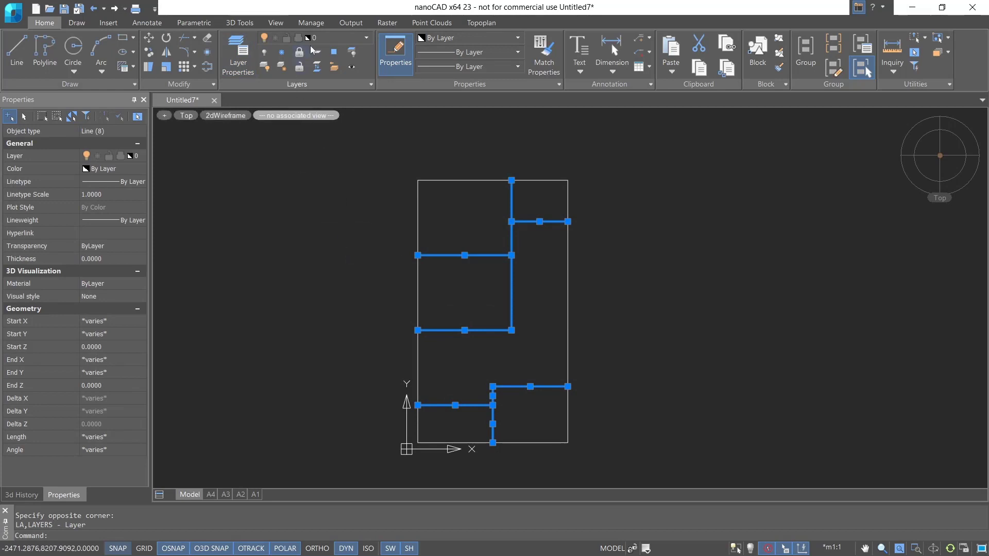
left_click(320, 36)
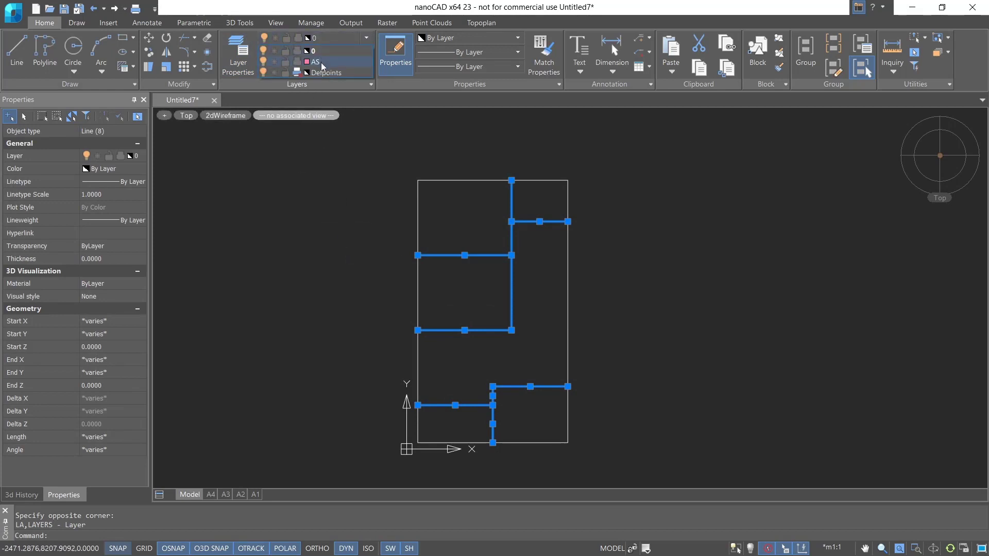
left_click(318, 62)
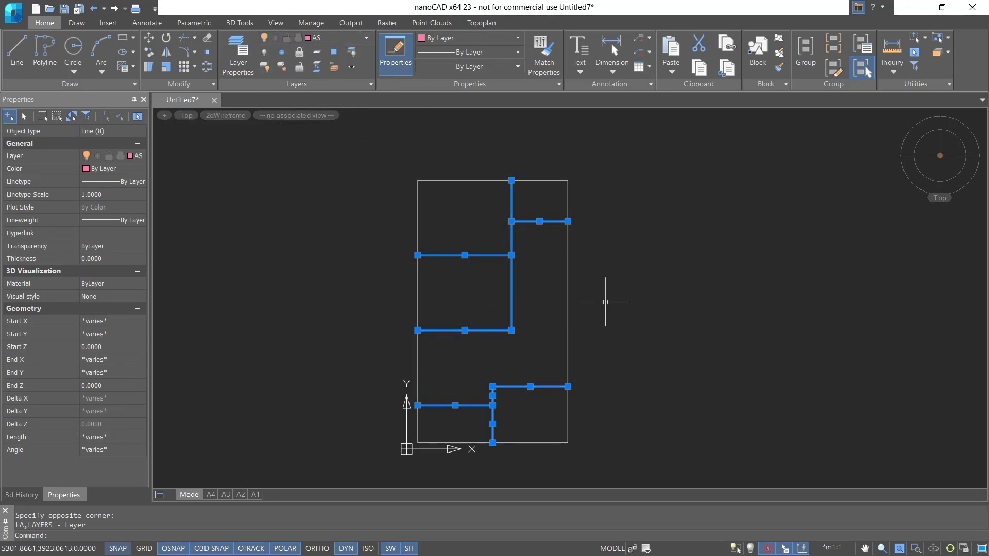
key("Escape")
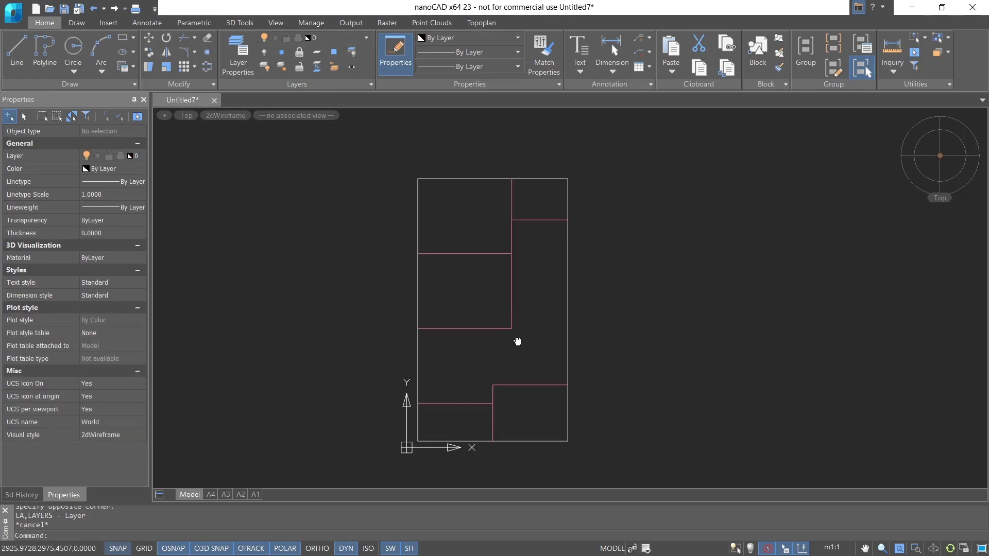
- Offset the right, upper and left lines of the outer rectangle inward by 150
mouse_move(515, 342)
middle_mouse_down()
mouse_move(479, 336)
mouse_move(504, 371)
middle_mouse_up()
scroll(475, 428, "up", 1)
scroll(481, 409, "down", 1)
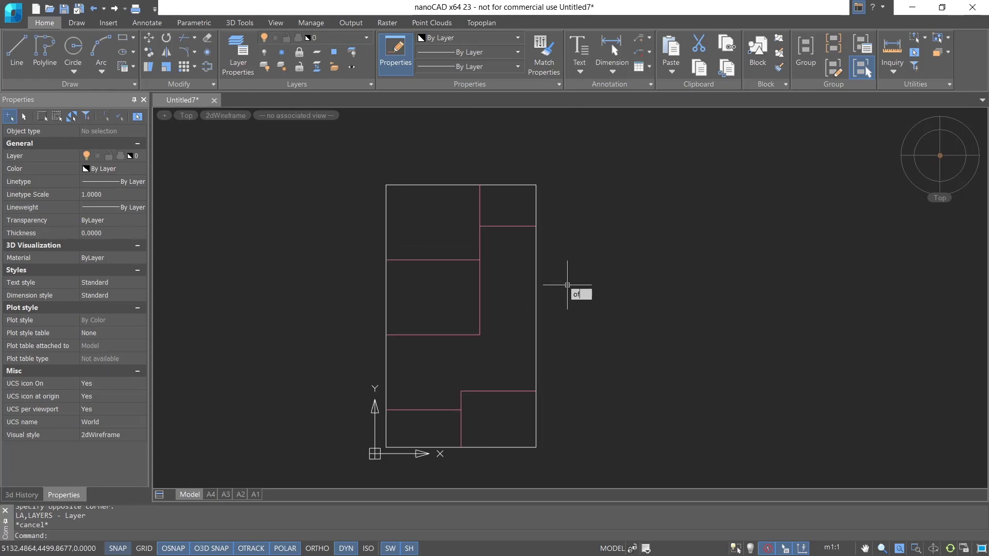
key("Return")
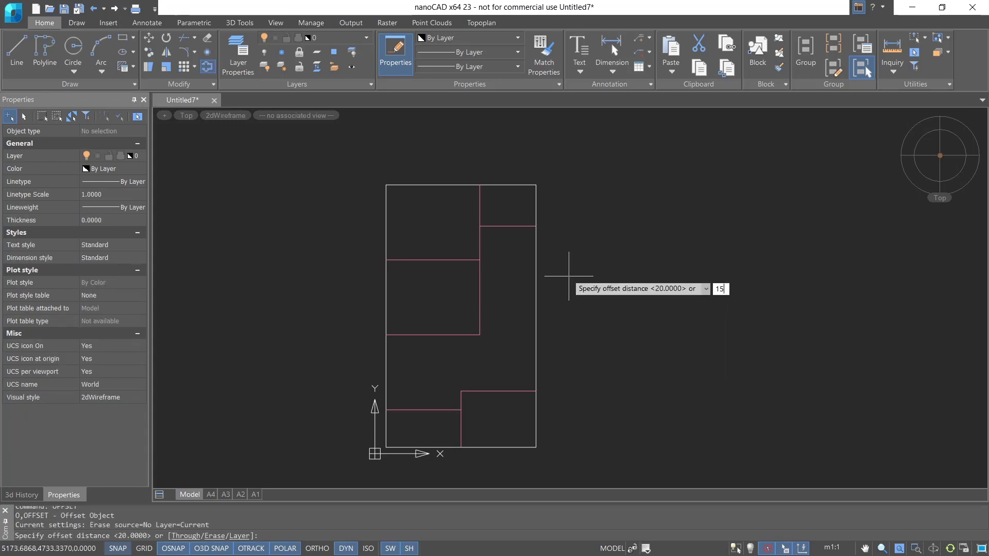
key("Return")
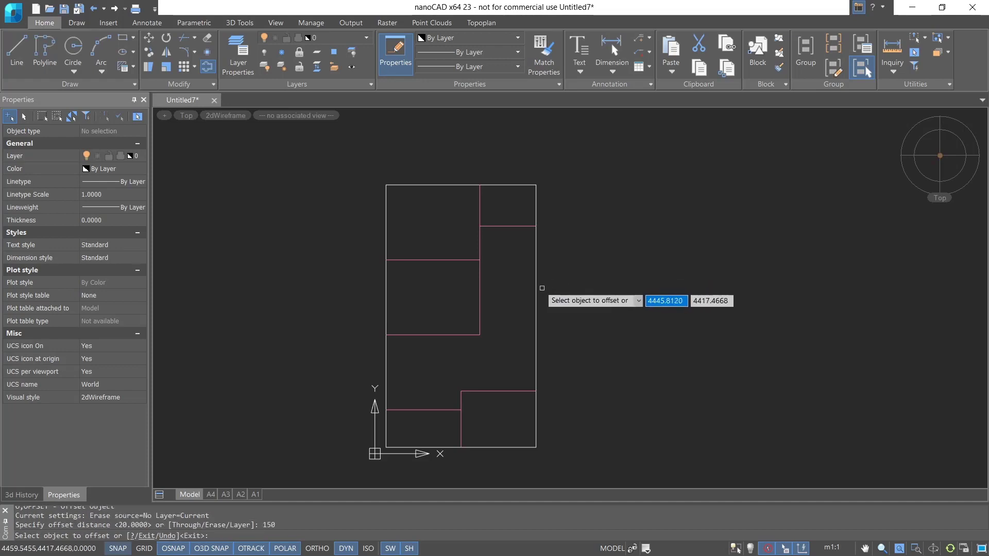
left_click(515, 287)
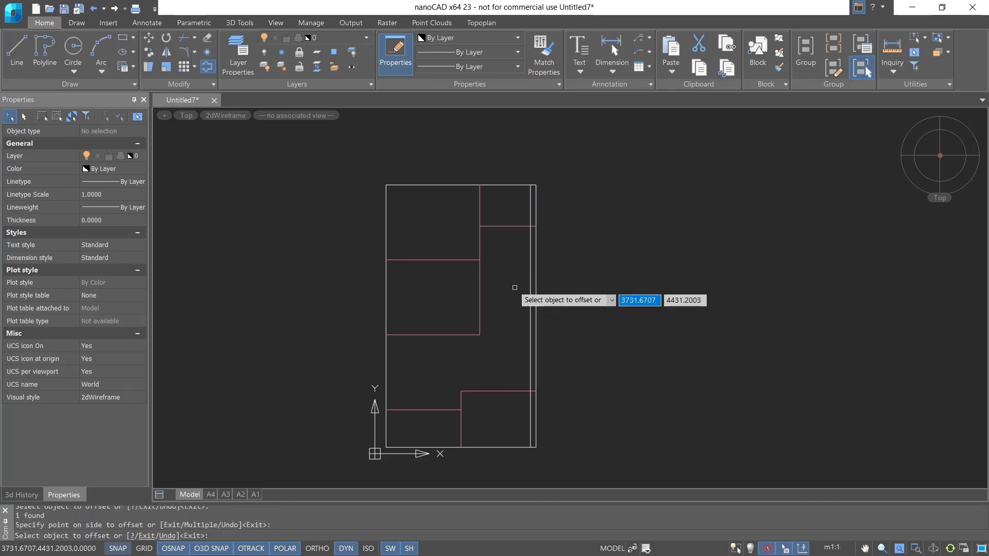
left_click(448, 185)
left_click(450, 211)
left_click(386, 221)
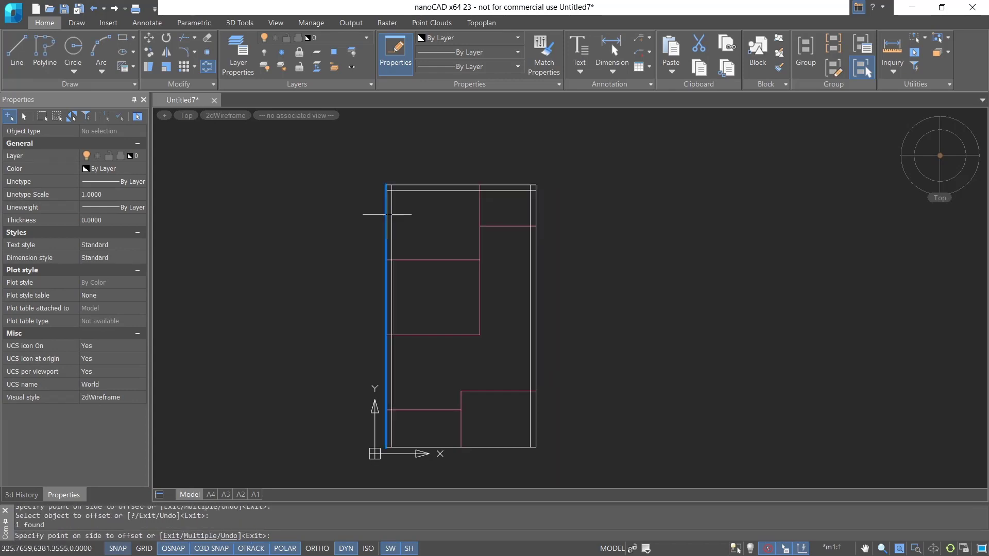
left_click(391, 221)
key("Escape")
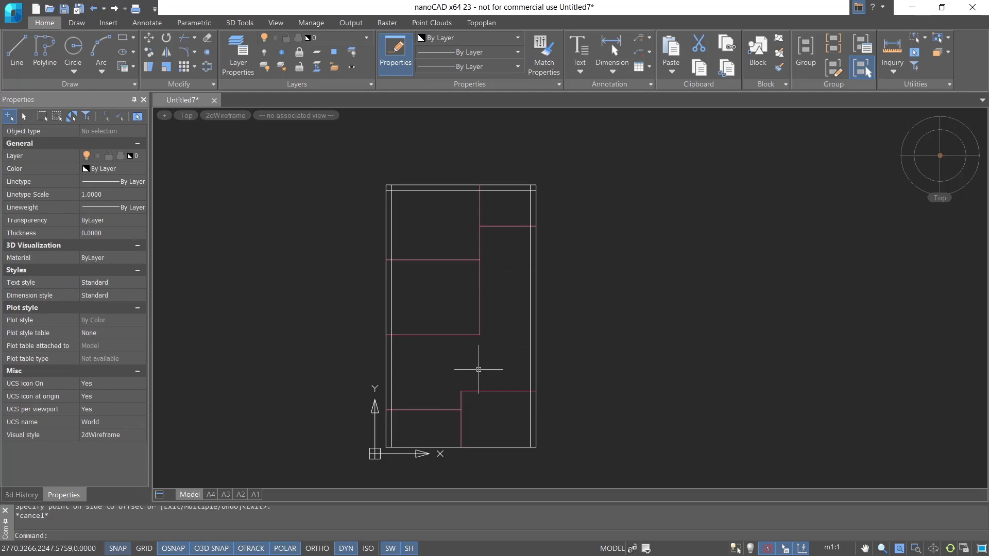
- Offset the lower-left horizontal dividing line by 75 to both sides
type("offset")
key("Return")
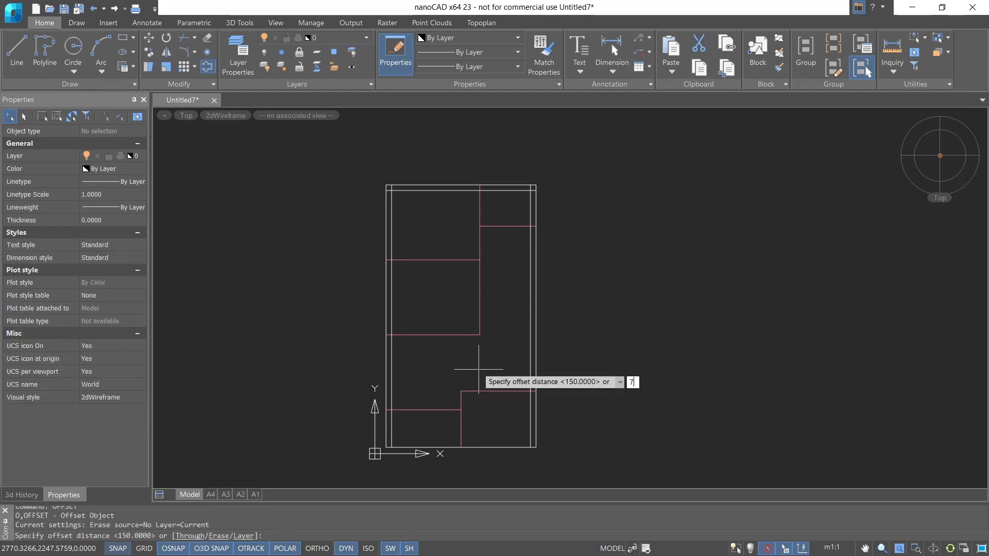
key("Return")
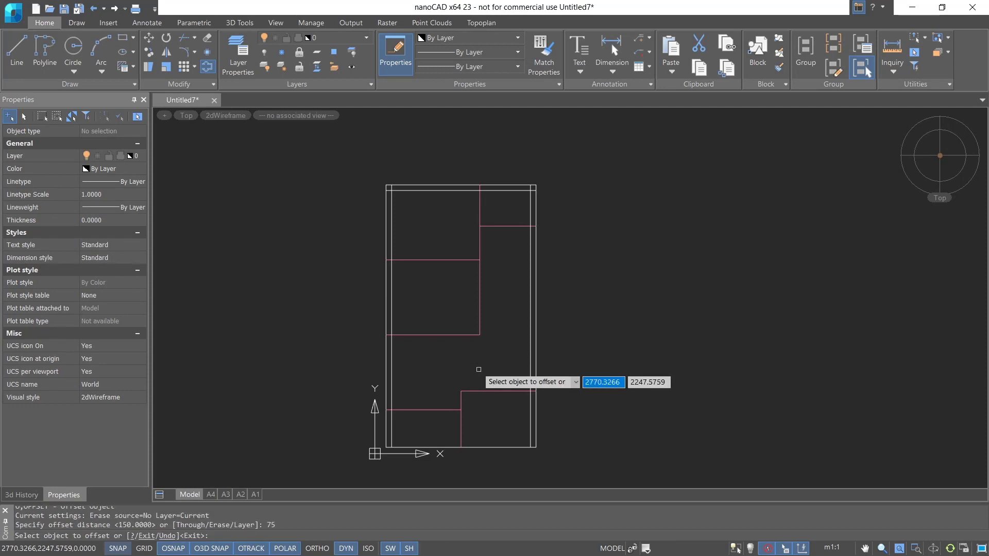
scroll(442, 425, "up", 4)
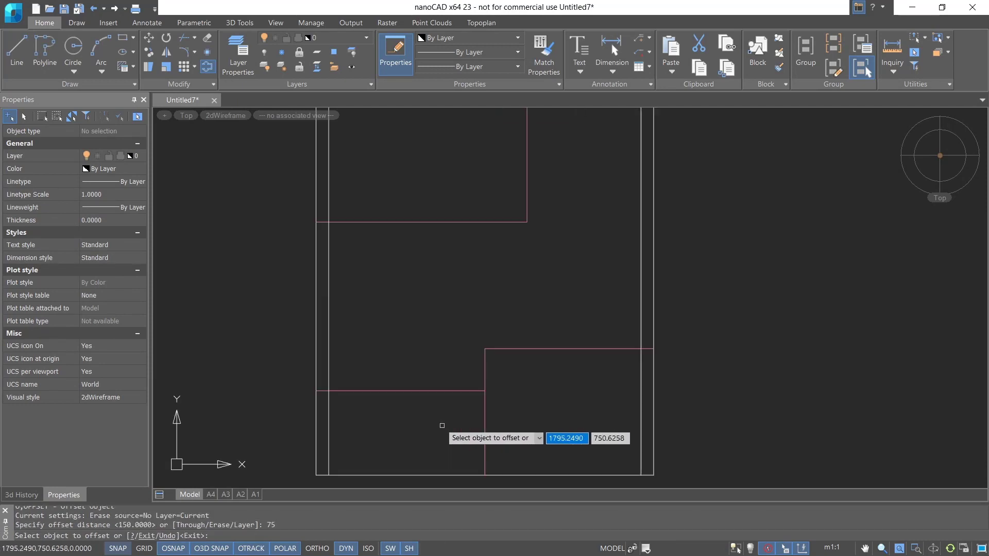
left_click(432, 391)
left_click(434, 354)
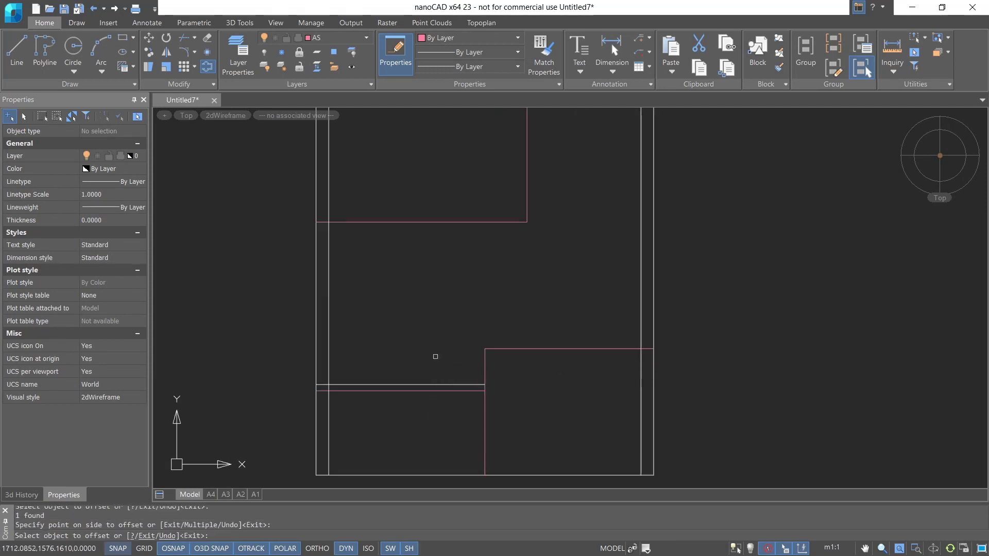
left_click(432, 392)
left_click(429, 413)
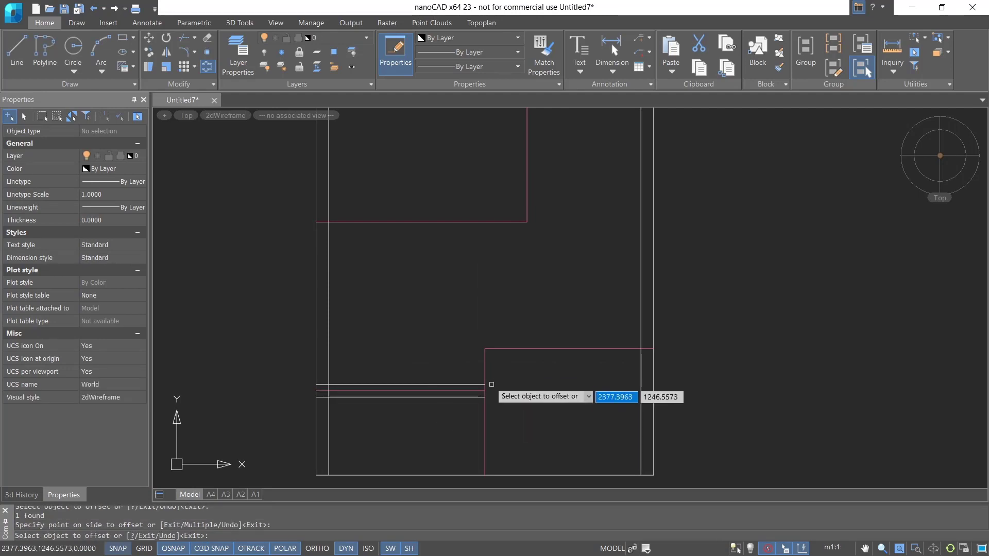
- Offset the short vertical divider and the horizontal line above the lower-right room by 75 to both sides
left_click(485, 357)
left_click(532, 366)
left_click(483, 354)
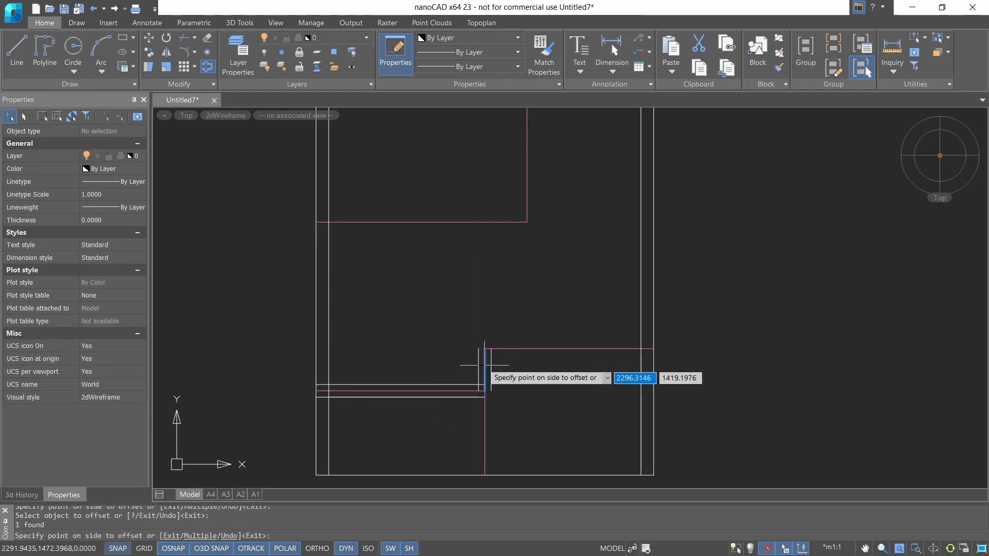
left_click(449, 365)
left_click(539, 350)
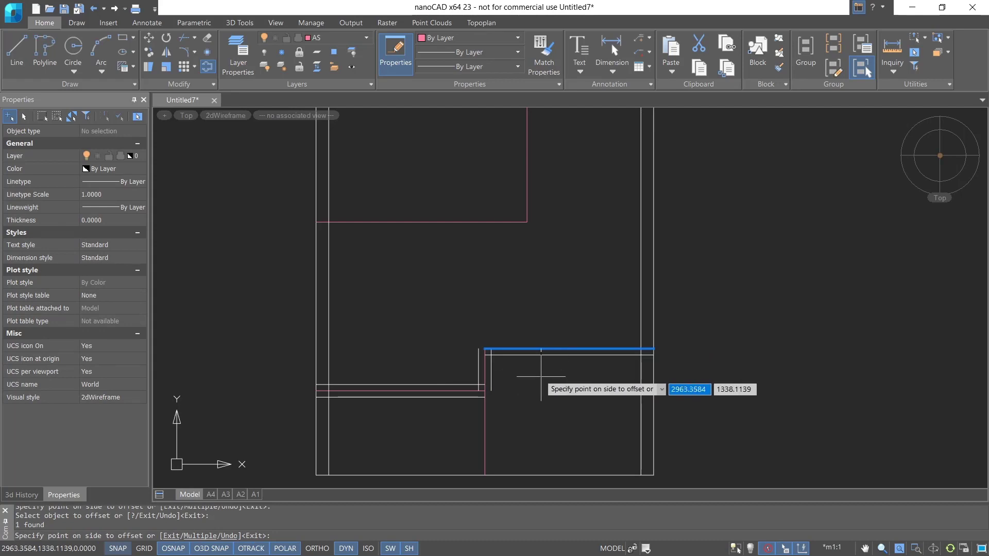
left_click(536, 365)
left_click(531, 353)
left_click(531, 326)
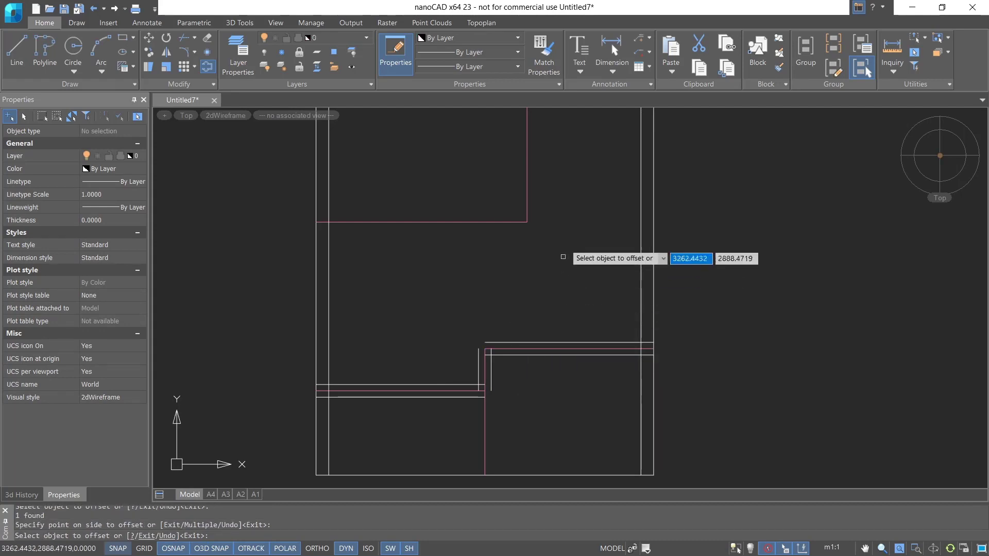
- Offset the two horizontal dividing lines of the left-hand rooms by 75 to both sides
middle_click_drag(573, 239, 572, 383)
left_click(495, 365)
left_click(490, 387)
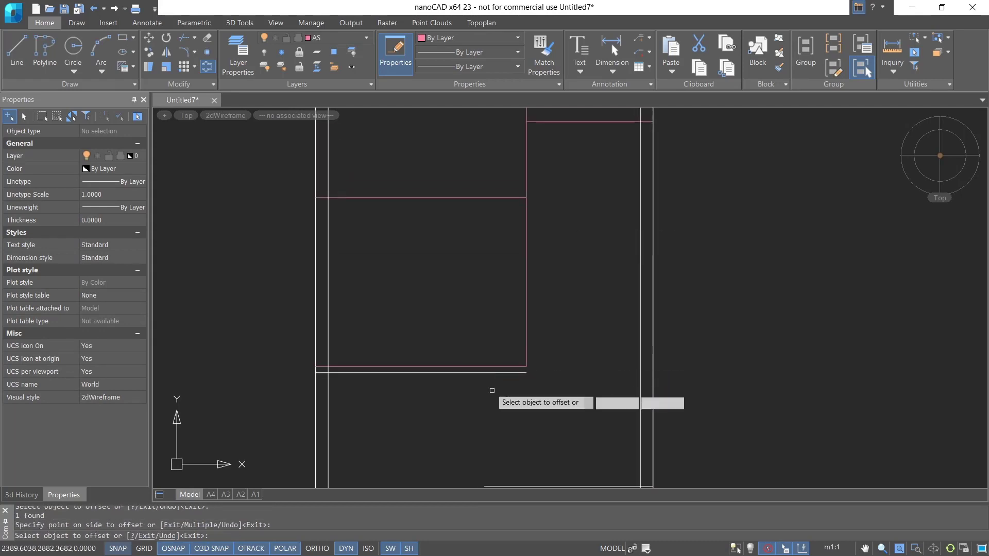
left_click(493, 366)
left_click(542, 312)
middle_click_drag(543, 312, 524, 389)
left_click(473, 271)
left_click(468, 307)
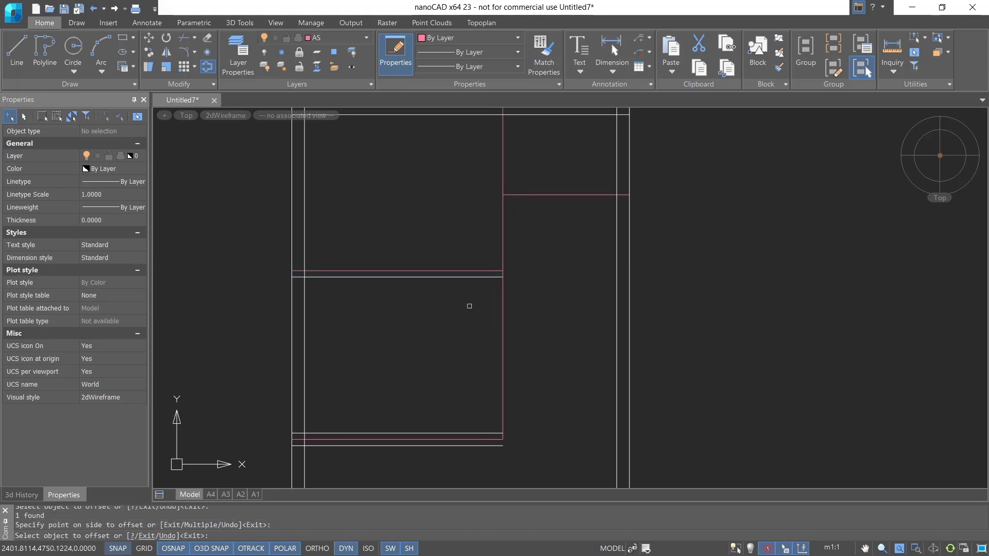
left_click(473, 271)
left_click(501, 219)
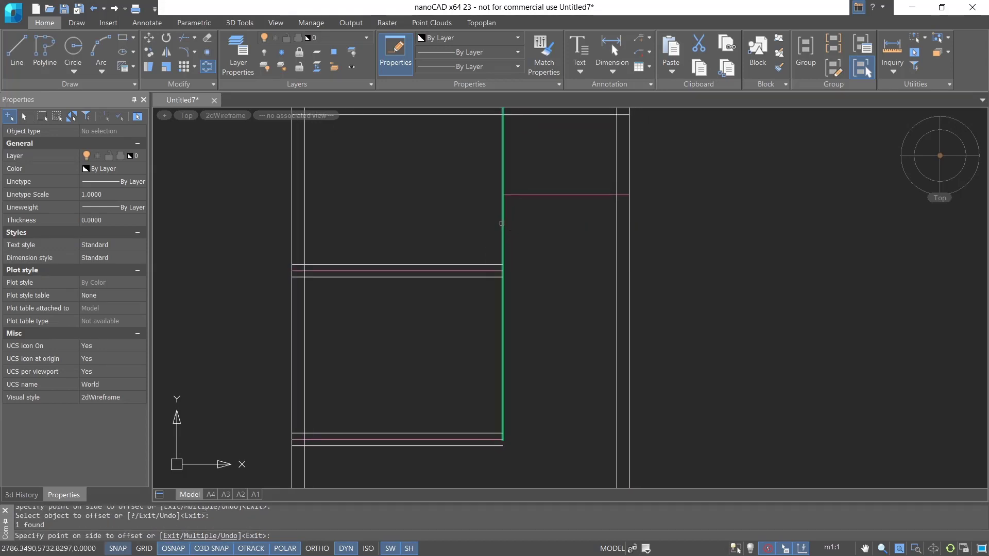
- Offset the long vertical divider and the upper-right horizontal line by 75 to both sides, and end the offset
left_click(503, 225)
left_click(556, 225)
left_click(503, 224)
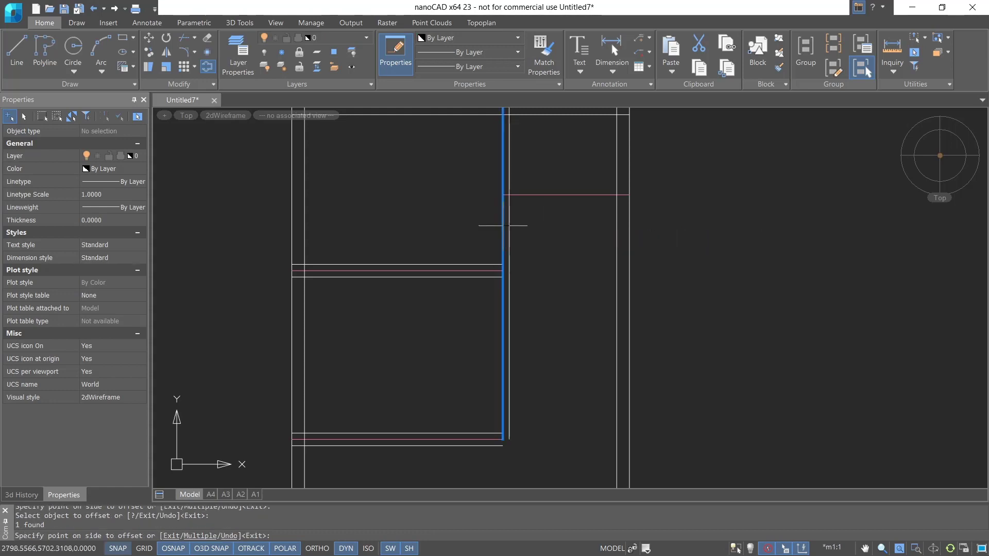
left_click(454, 225)
left_click(563, 195)
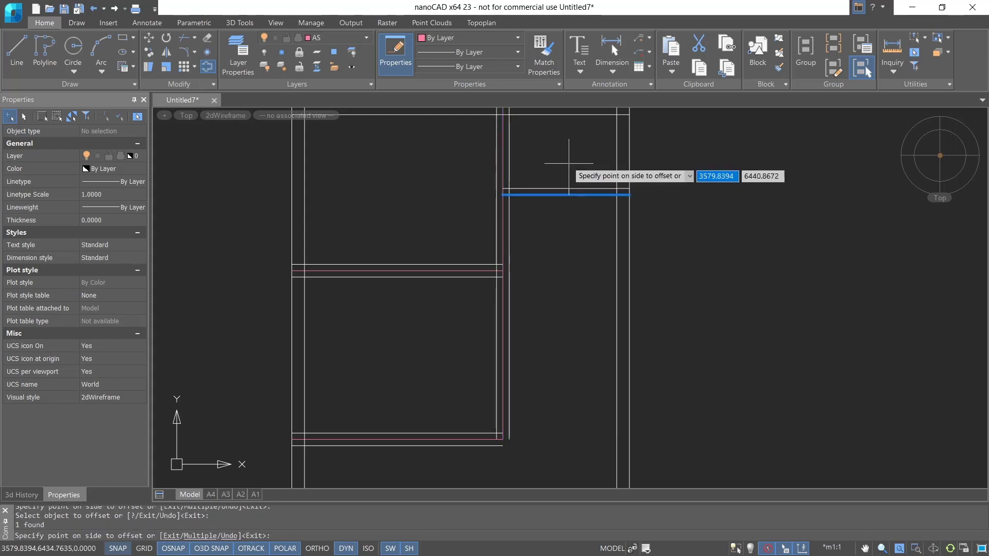
left_click(569, 170)
left_click(567, 194)
left_click(557, 245)
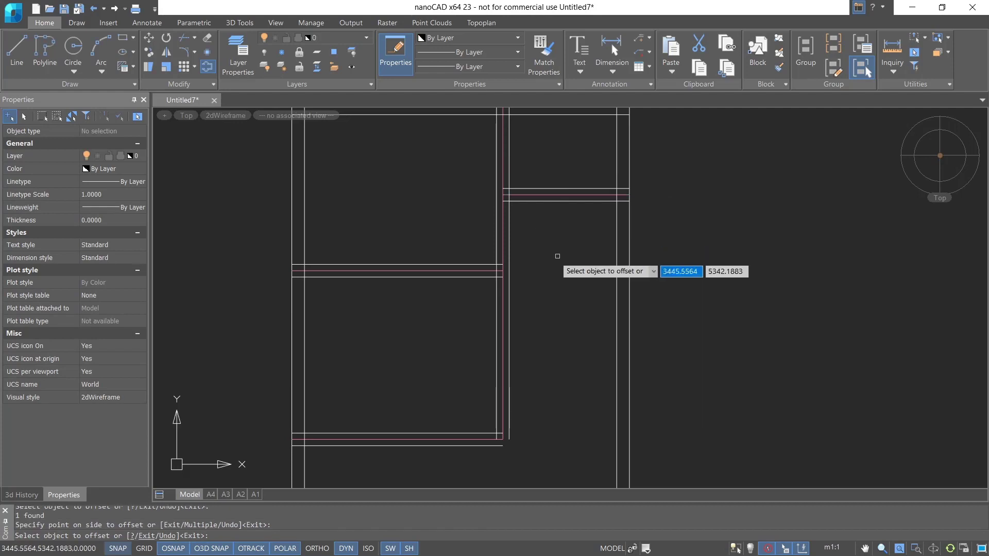
key("Escape")
scroll(536, 267, "down", 2)
scroll(510, 268, "up", 4)
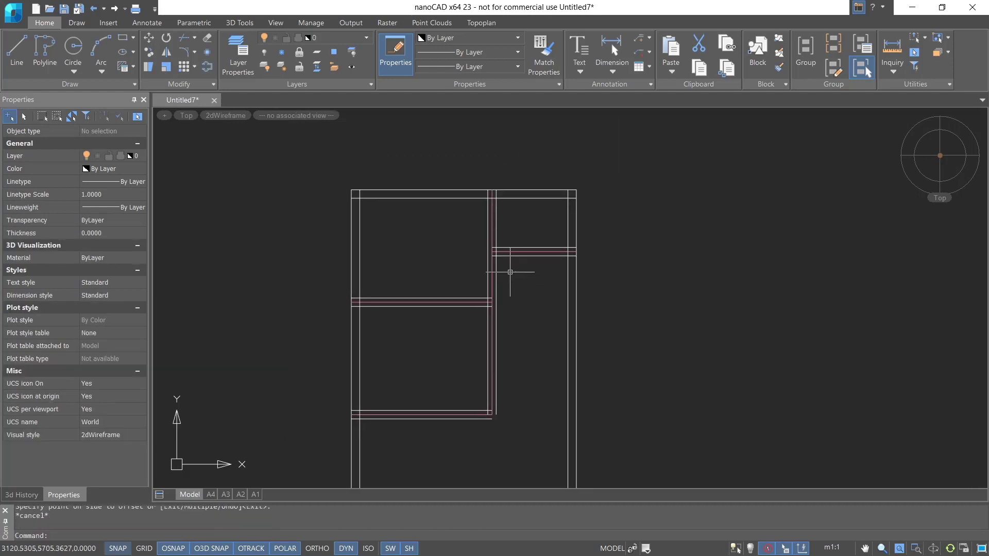
scroll(501, 259, "up", 2)
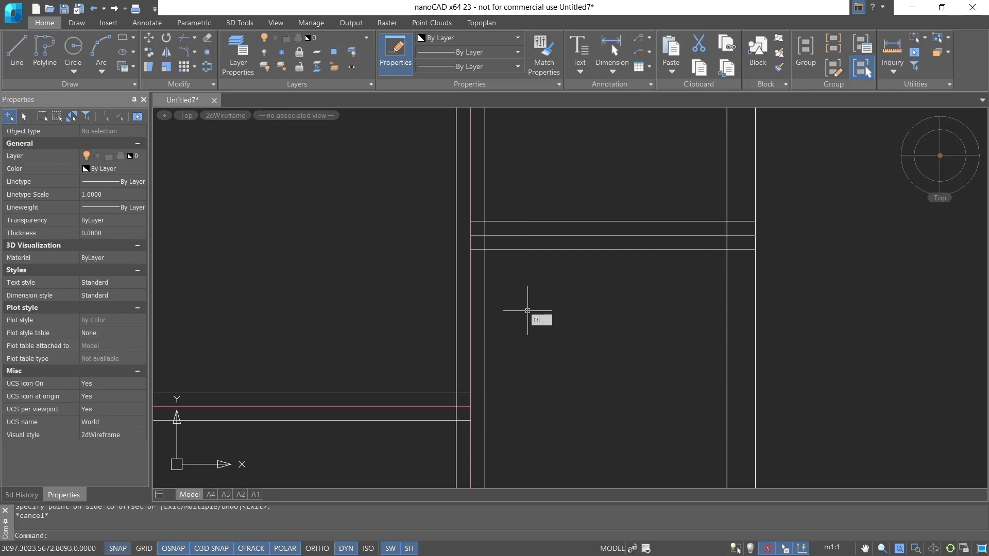
key("Return")
key("Return")
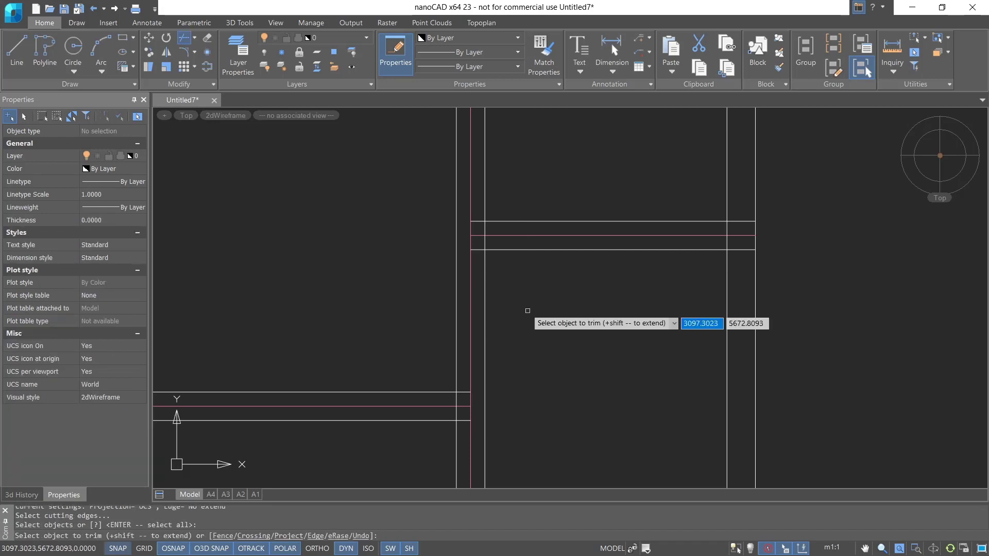
key("Escape")
- Extend the white lines of the upper-right and middle-left horizontal walls across the long vertical wall to its far face
type("tr")
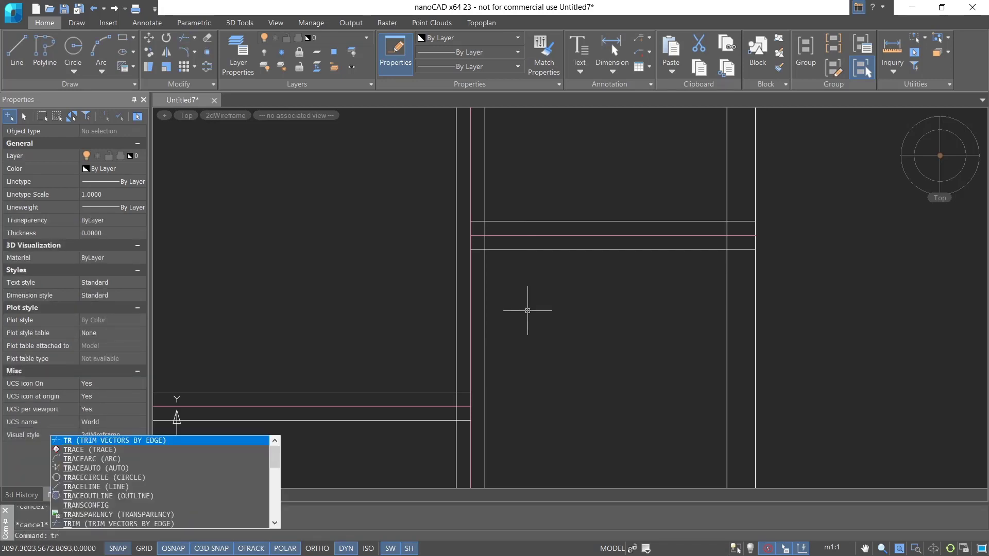
key("Return")
key("Return")
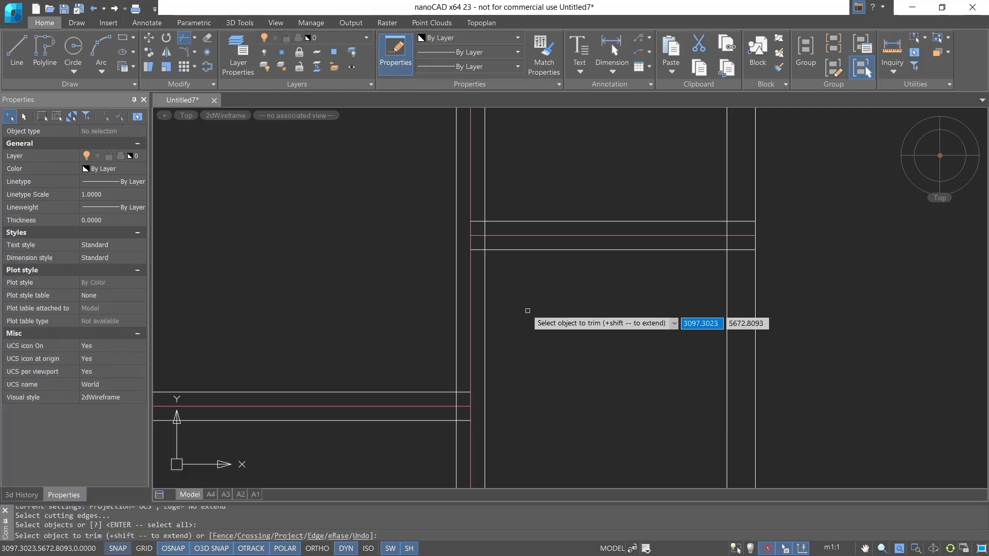
left_click(470, 222, "shift")
left_click(474, 250, "shift")
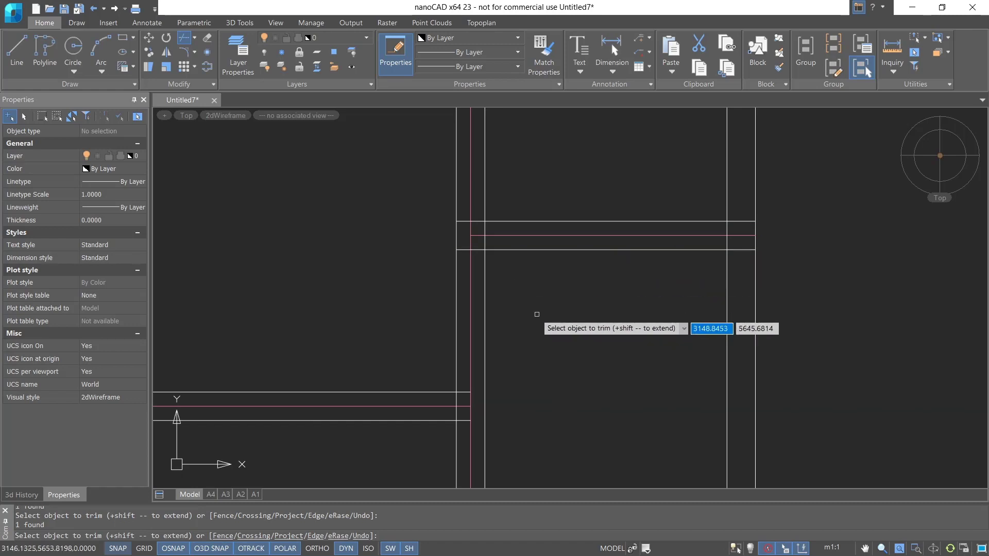
middle_click_drag(534, 315, 527, 215)
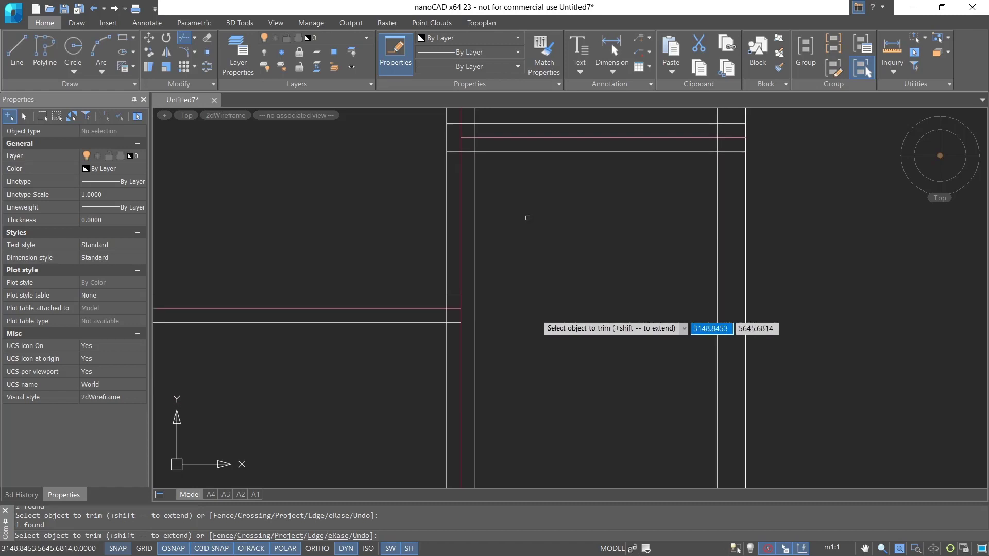
left_click(455, 322, "shift")
- Extend the white wall lines to meet the opposite faces at the lower end of the long vertical wall
scroll(499, 290, "down", 2)
middle_click_drag(499, 309, 503, 233)
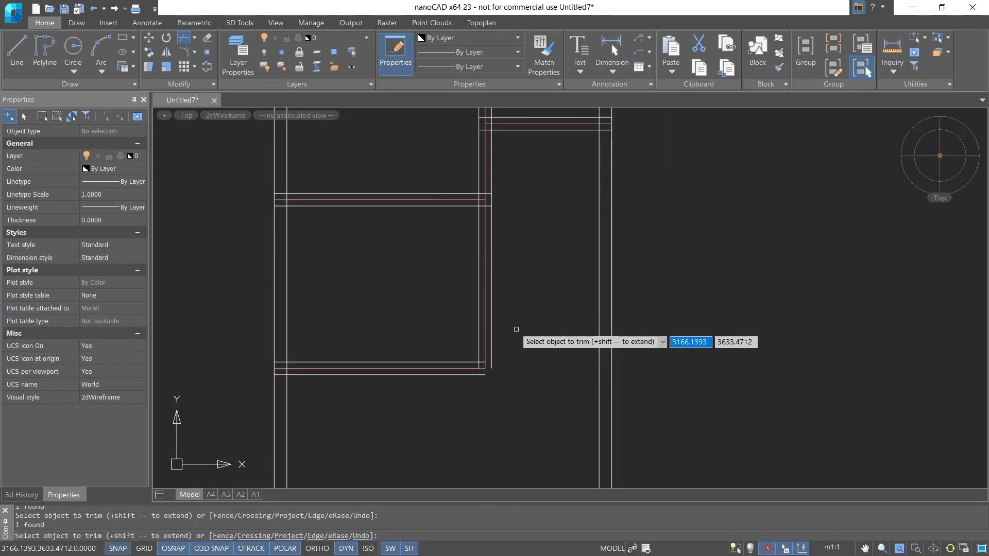
scroll(499, 277, "up", 4)
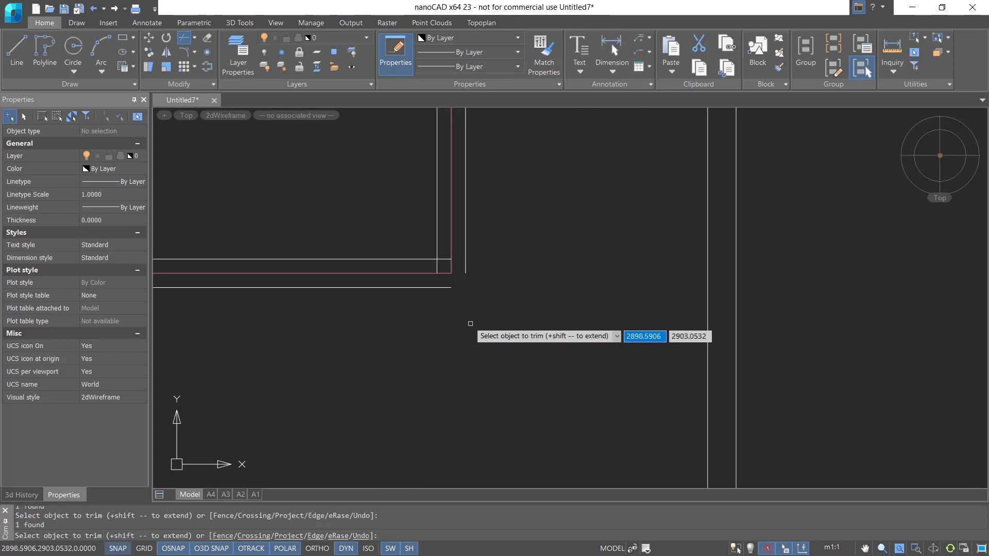
left_click(446, 260, "shift")
left_click(434, 266)
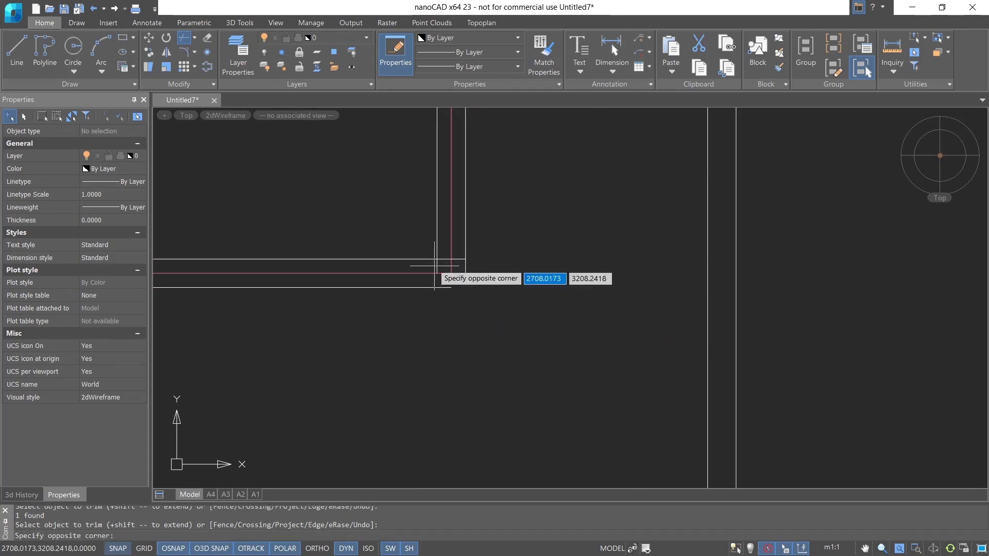
left_click(434, 266)
left_click(437, 268, "shift")
- Extend the facing white lines of the two lower horizontal walls across the short vertical wall to its far faces, and end trimming
scroll(494, 280, "down", 2)
middle_click_drag(502, 316, 491, 203)
scroll(445, 311, "up", 2)
left_click(406, 279, "shift")
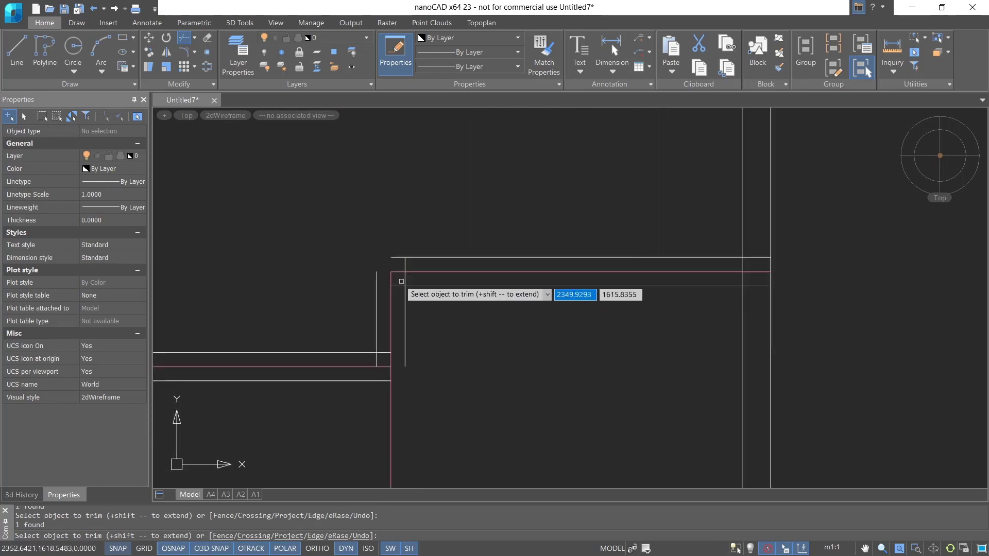
left_click(401, 285, "shift")
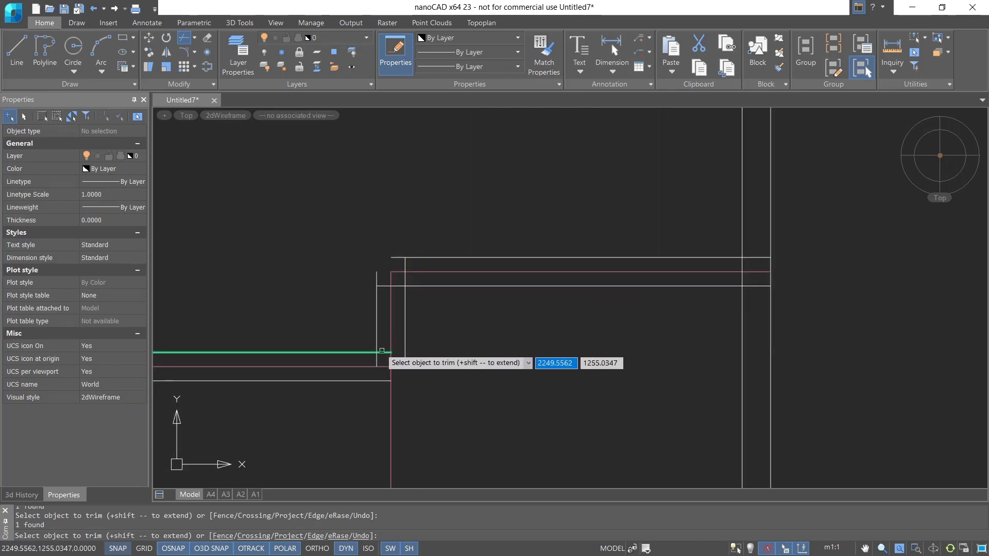
left_click(382, 352, "shift")
key("Escape")
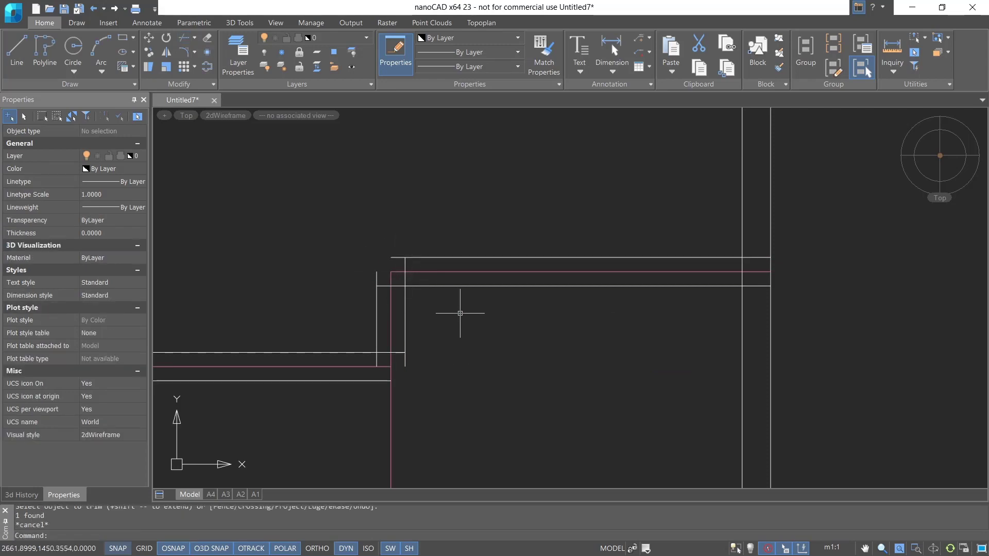
- Fillet the two open outer corners of the lower stepped wall, at the upper and lower ends of its short vertical part
type("fillet")
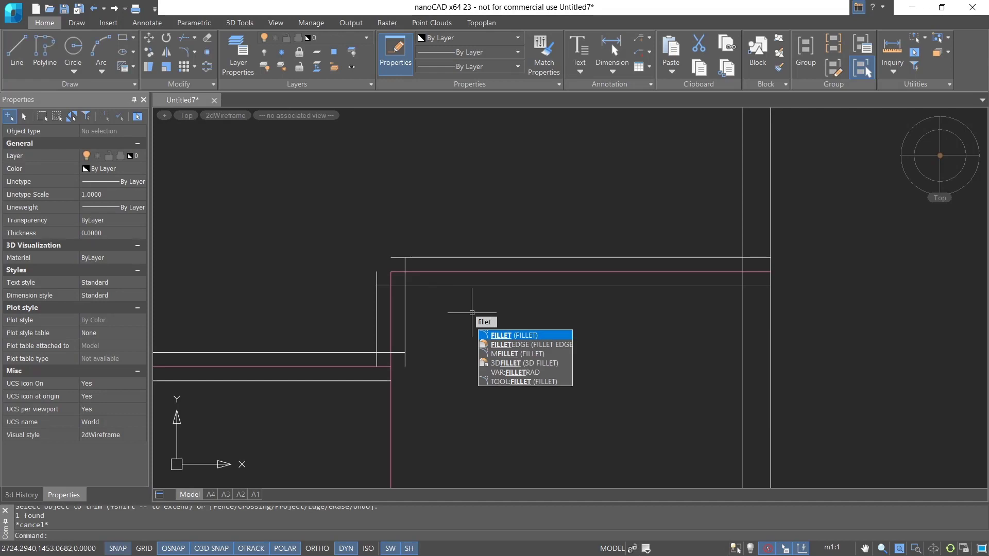
key("Return")
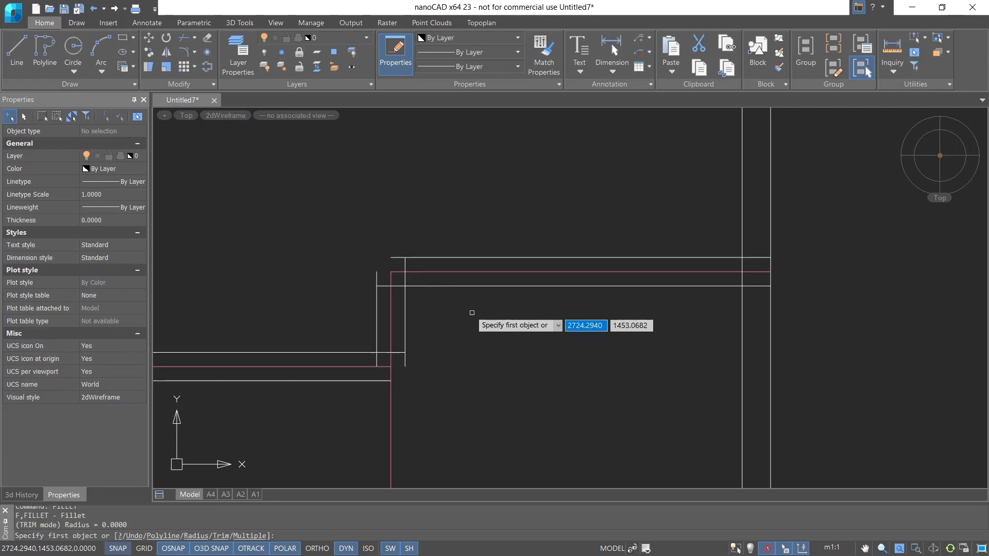
left_click(376, 273)
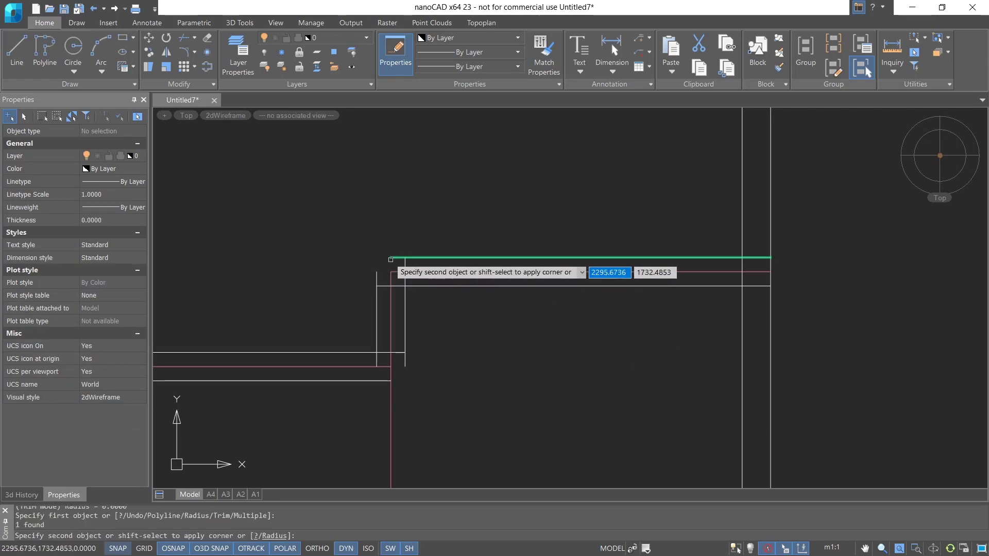
left_click(397, 257)
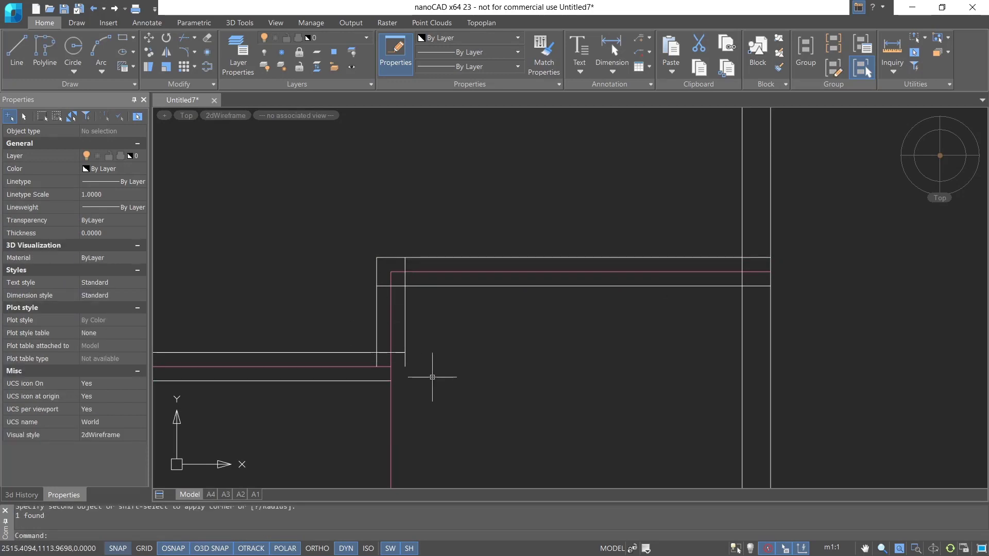
key("Return")
left_click(384, 381)
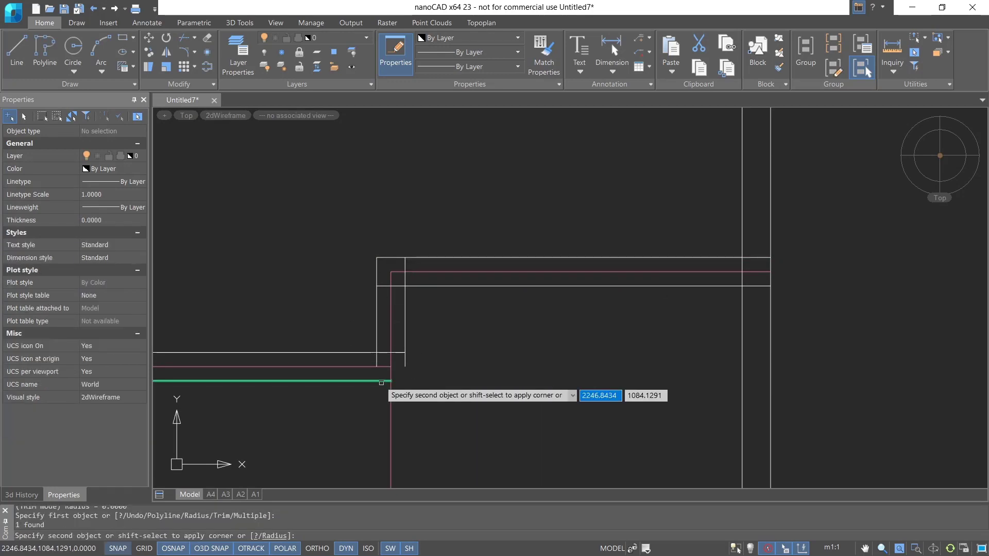
left_click(405, 355)
- Fillet the open outer corner where the long vertical wall meets the lower horizontal wall of the left-hand rooms
scroll(476, 351, "down", 4)
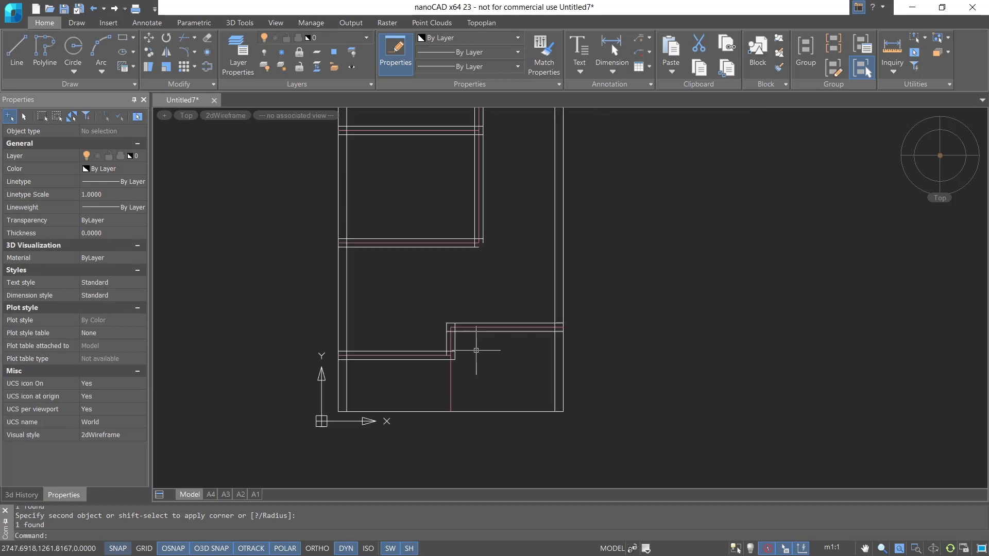
scroll(476, 350, "up", 5)
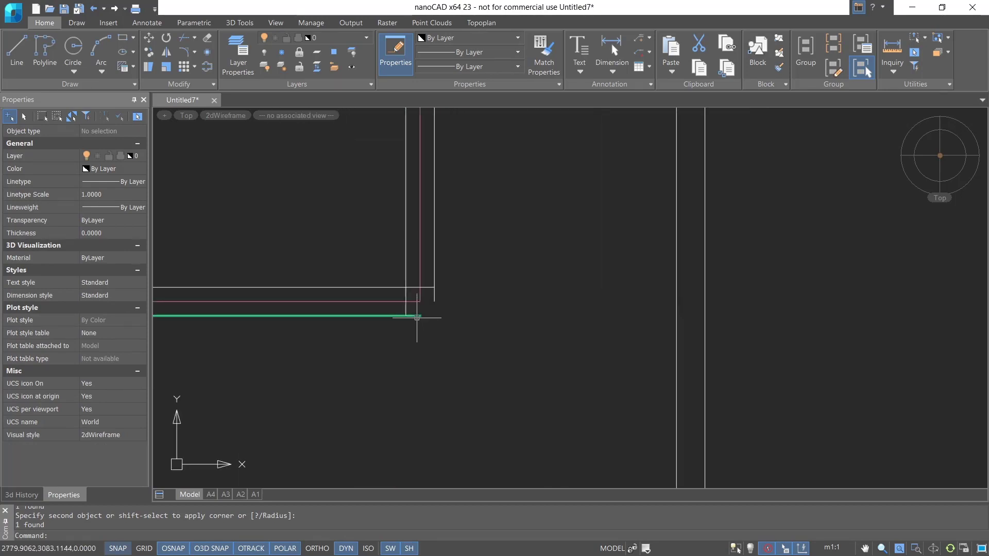
key("Return")
left_click(415, 316)
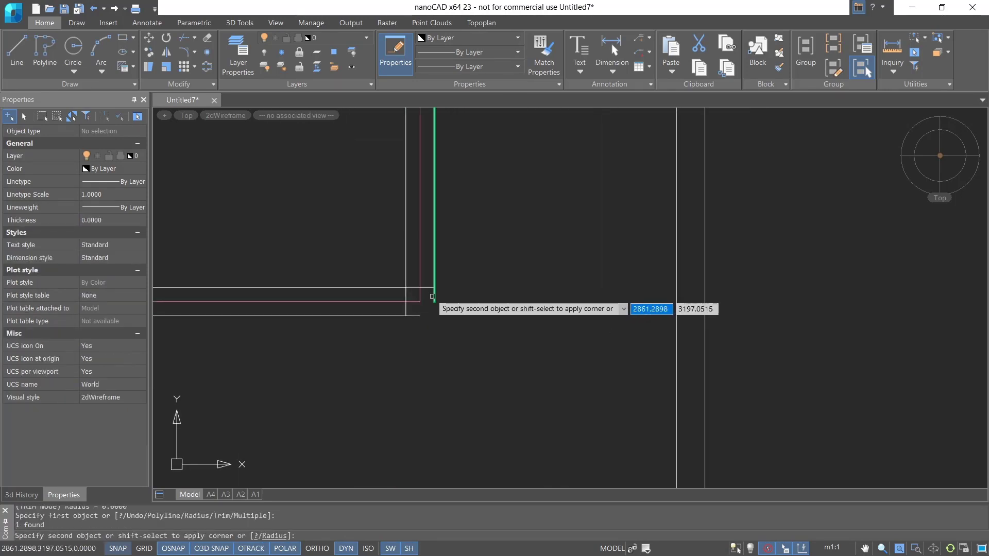
left_click(433, 296)
scroll(481, 304, "down", 4)
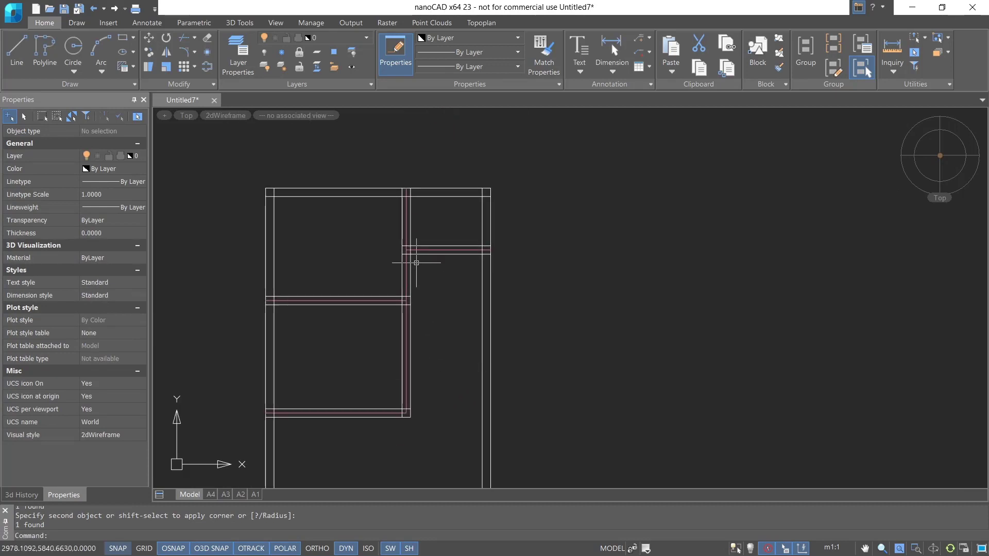
- Extend the inner-left face of the short vertical wall down to the lower face of the lower-left horizontal wall
middle_click_drag(425, 325, 423, 169)
scroll(380, 359, "up", 2)
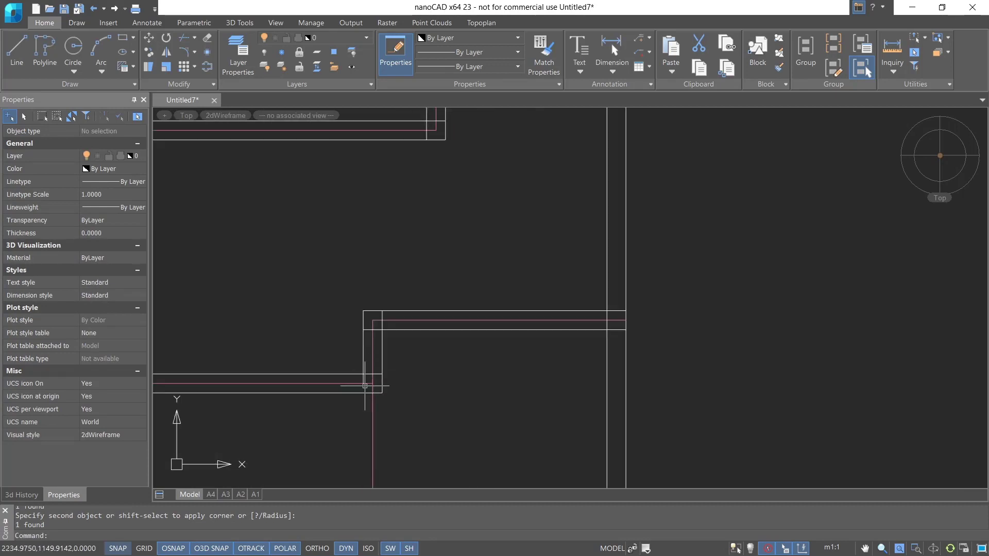
type("tr")
key("Return")
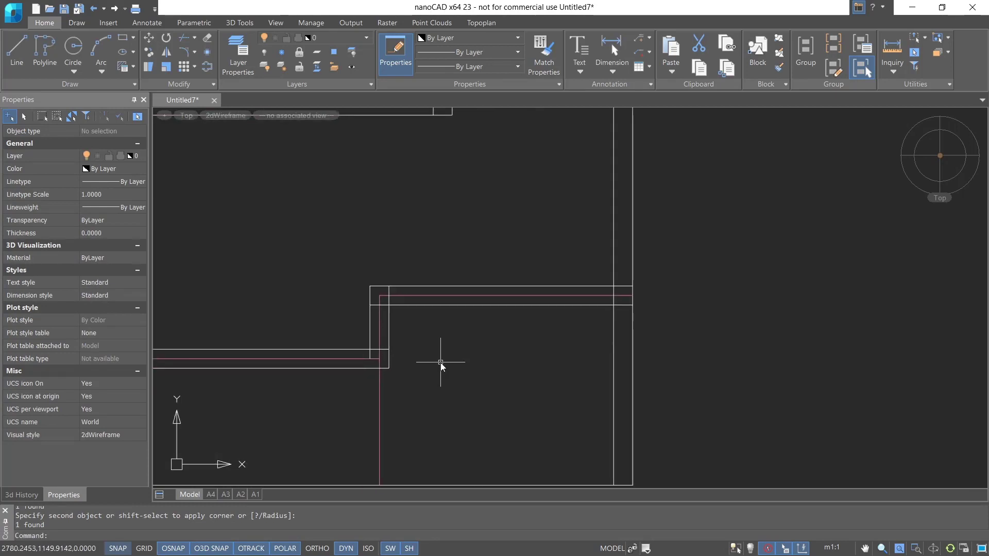
key("Return")
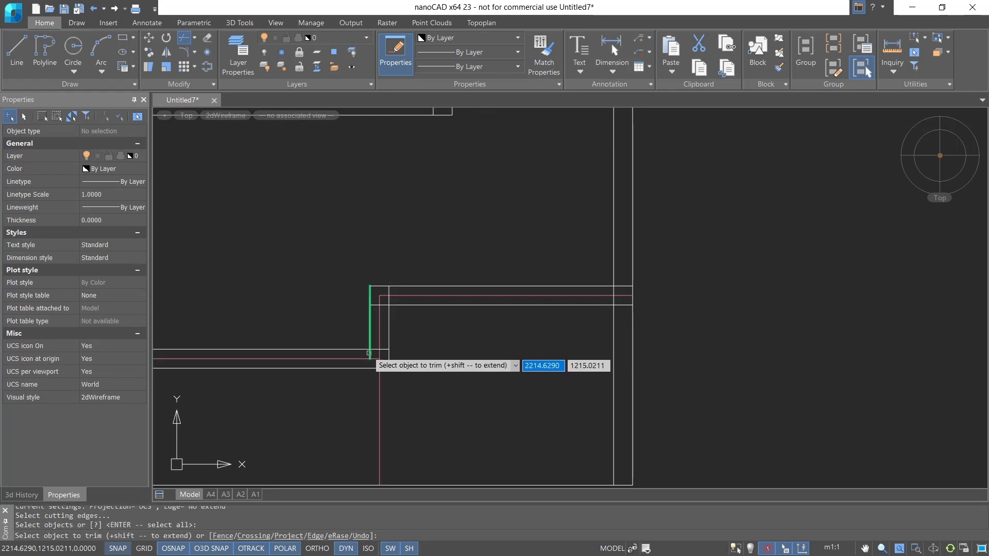
left_click(370, 354, "shift")
scroll(446, 353, "down", 1)
key("Escape")
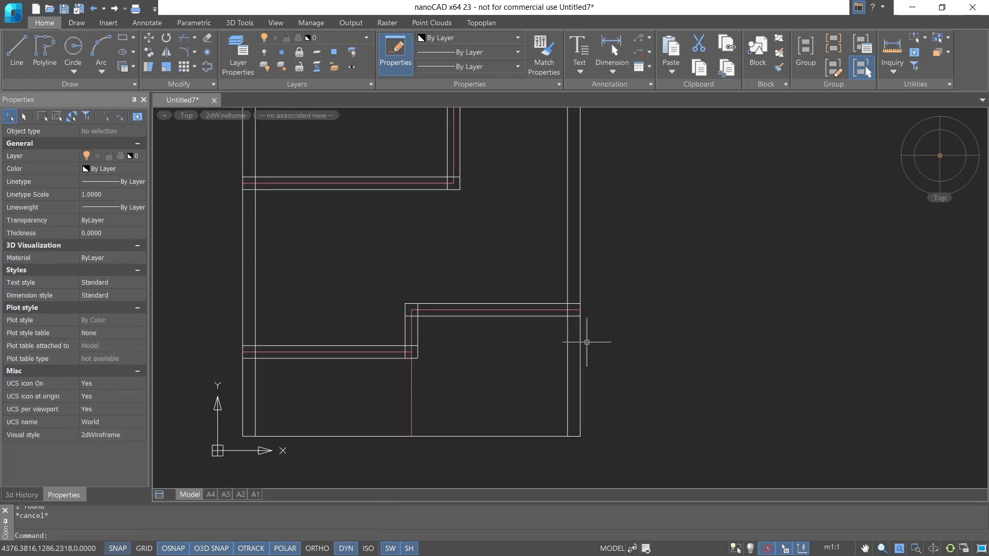
- Turn off layer AS to hide the axis lines
scroll(589, 345, "down", 2)
mouse_move(515, 289)
middle_mouse_down()
mouse_move(484, 400)
mouse_move(453, 446)
mouse_move(503, 325)
middle_mouse_up()
scroll(500, 393, "up", 2)
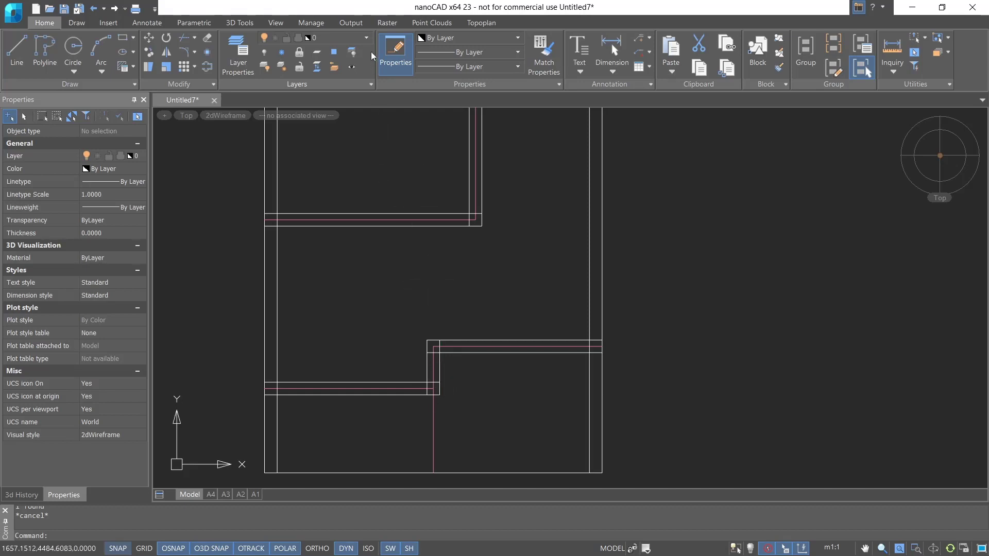
left_click(367, 39)
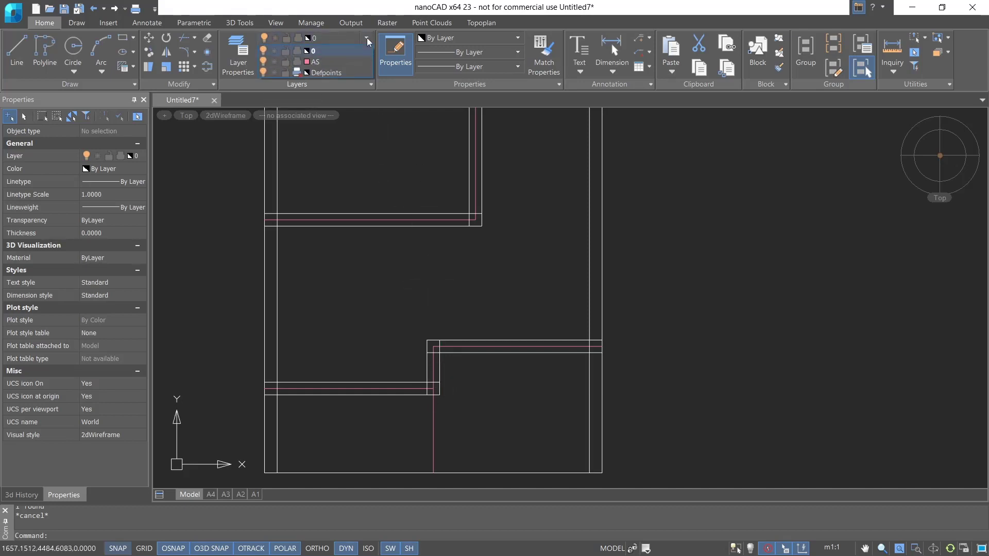
left_click(262, 61)
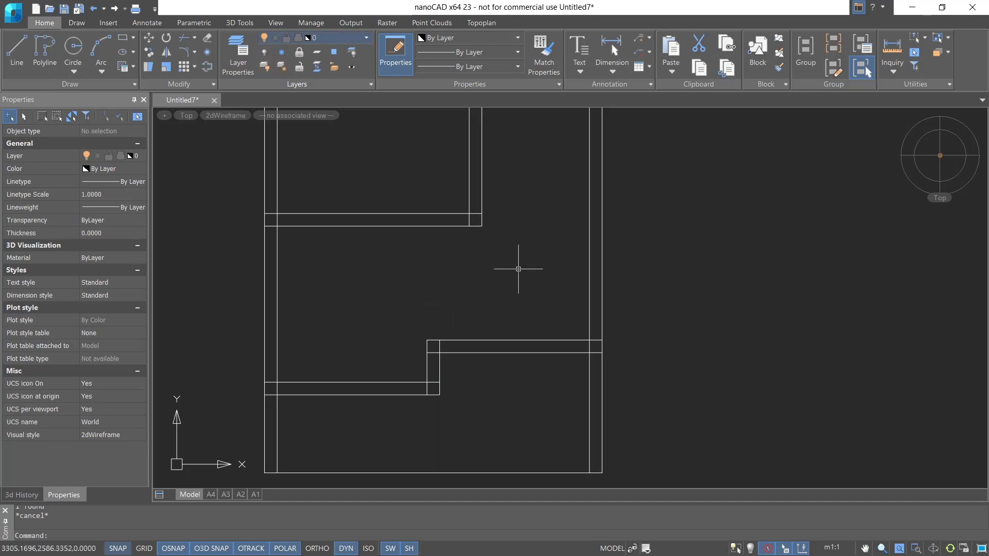
- Draw a 150 by 150 rectangle over the upper-left corner junction of the lower stepped wall
scroll(518, 269, "down", 3)
scroll(490, 340, "up", 3)
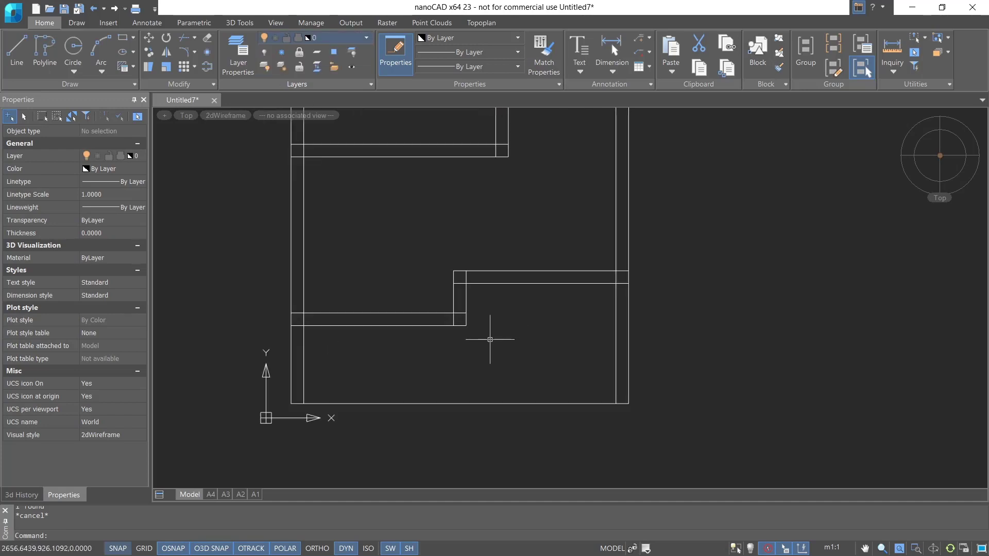
type("rec")
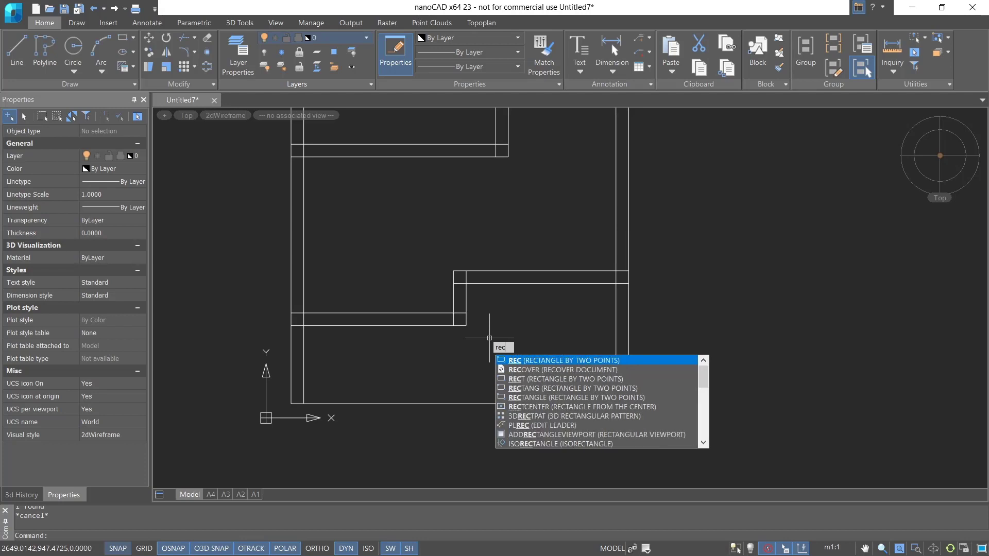
key("Return")
scroll(426, 278, "up", 5)
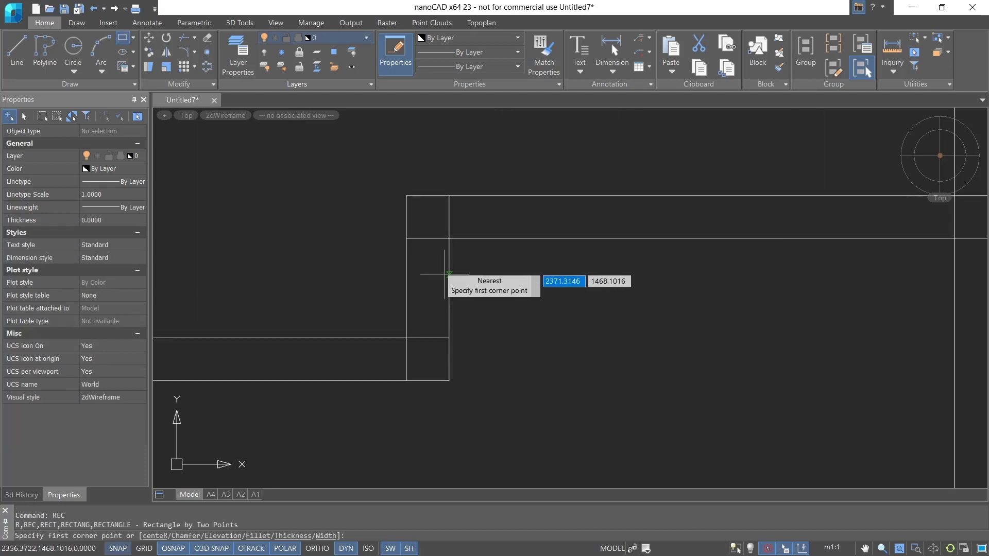
left_click(407, 195)
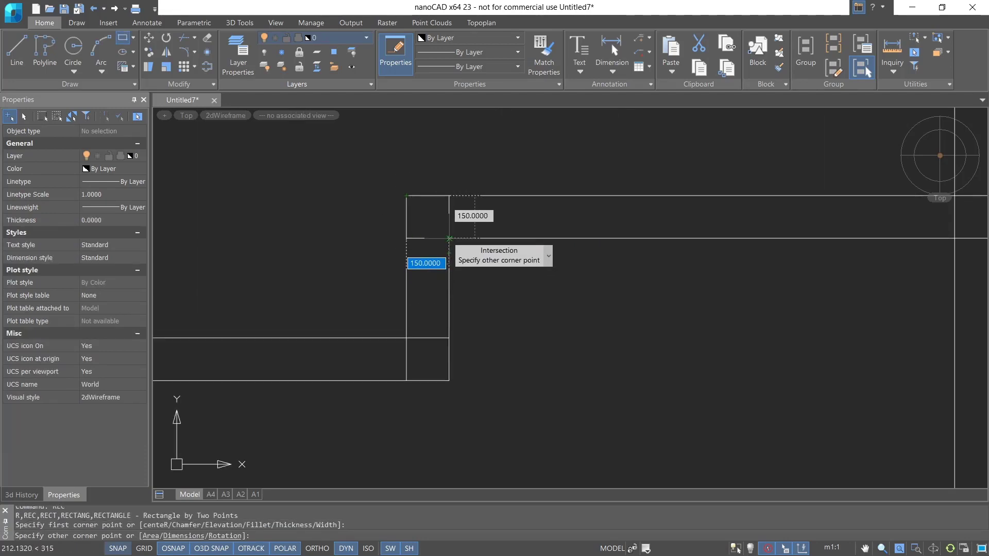
left_click(450, 239)
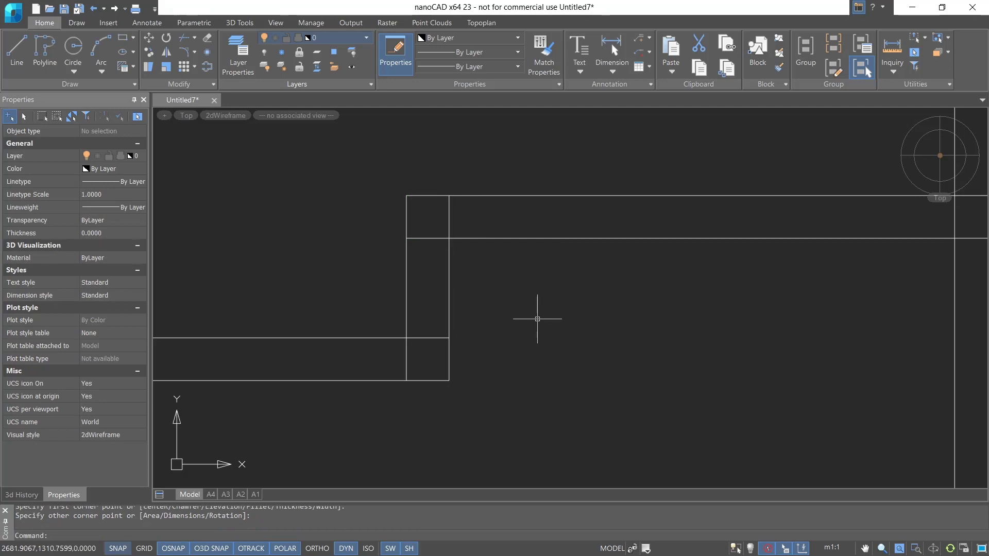
type("co")
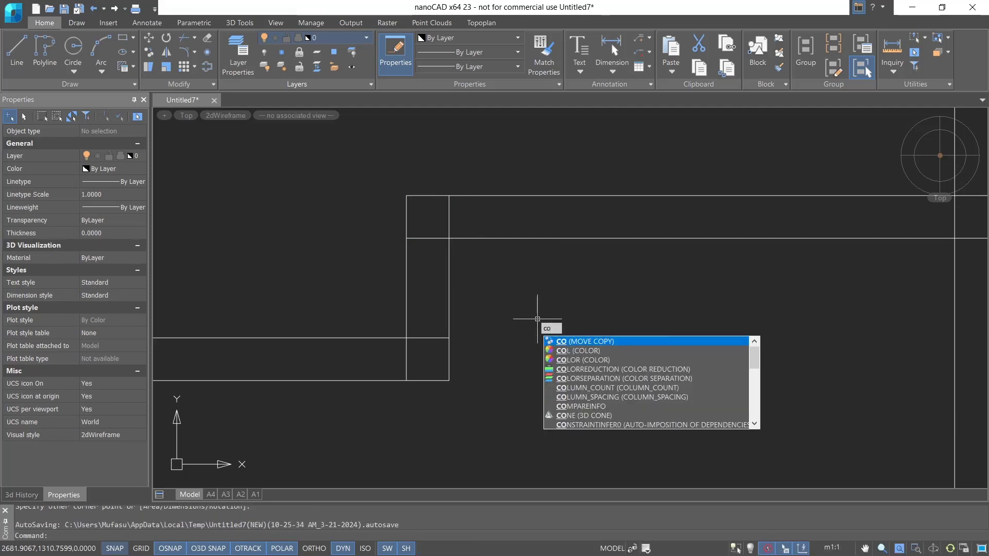
key("Return")
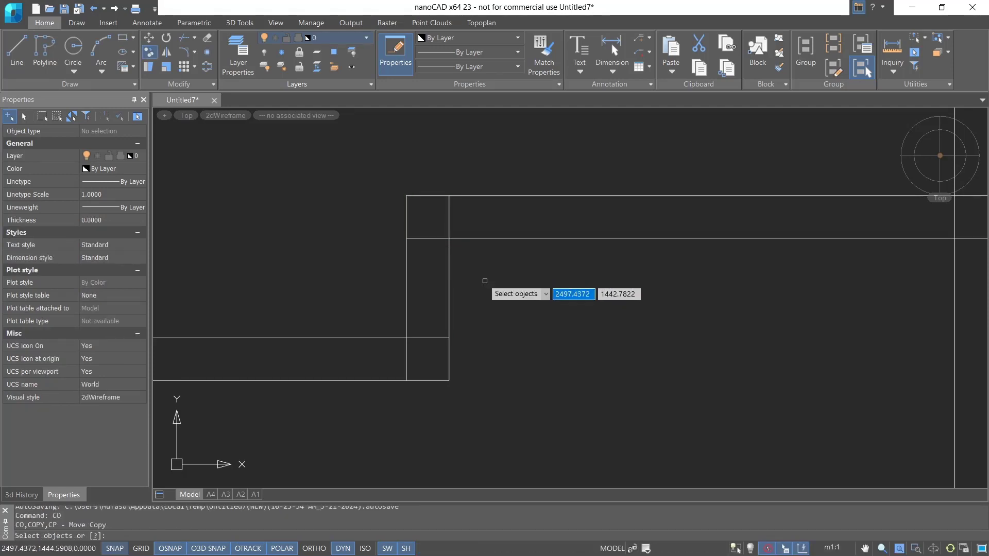
key("Escape")
- Move the square polyline by its centre from the wall junction into the empty area below the lower-left horizontal wall
key("Return")
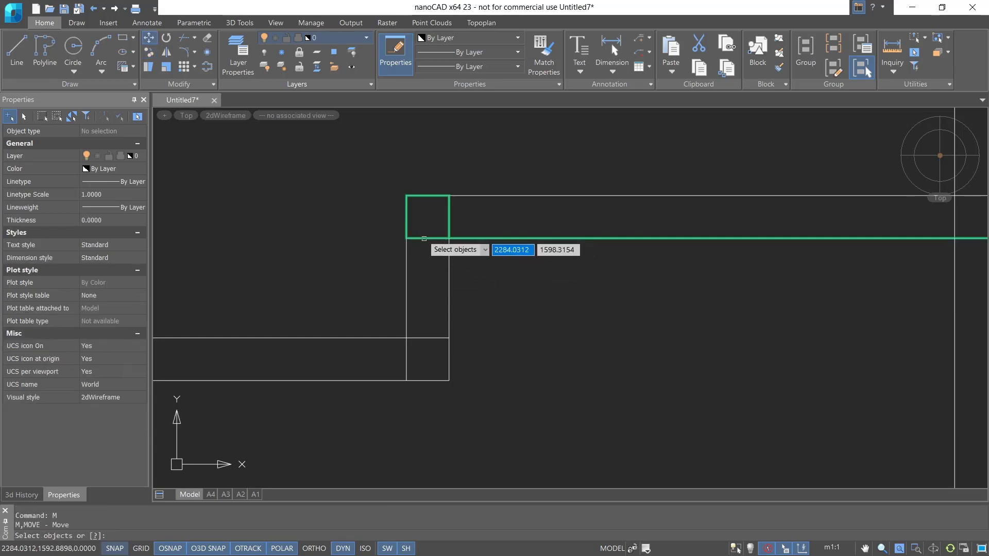
left_click(424, 237)
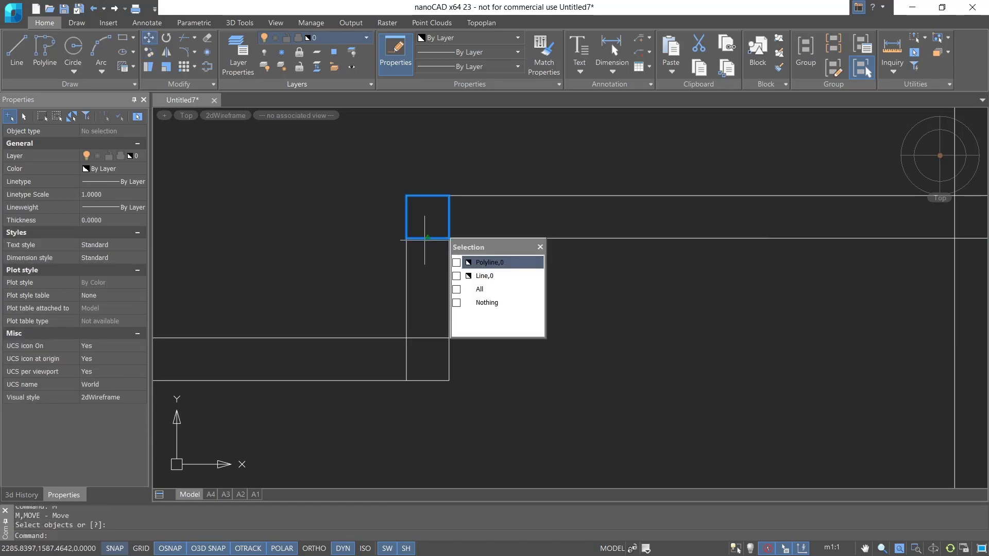
left_click(486, 263)
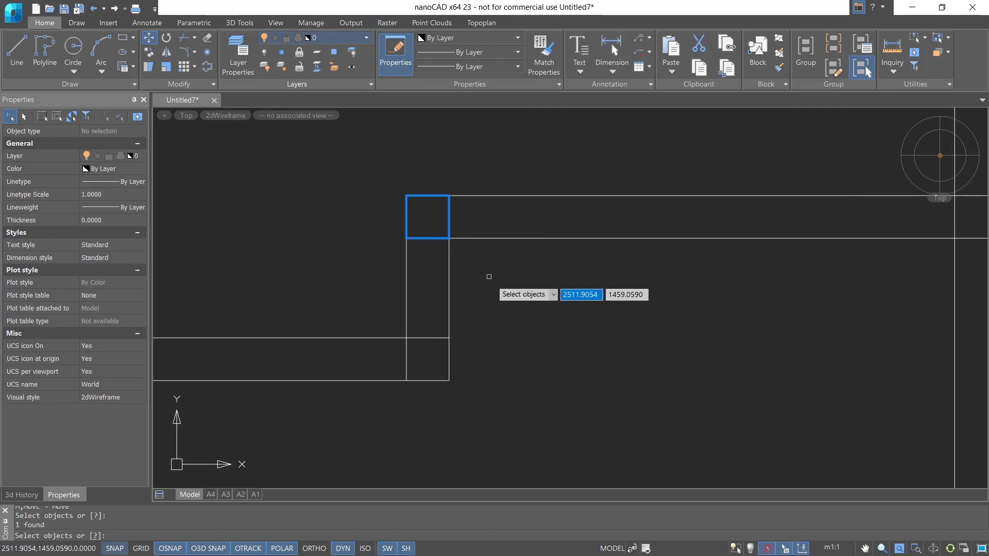
key("Return")
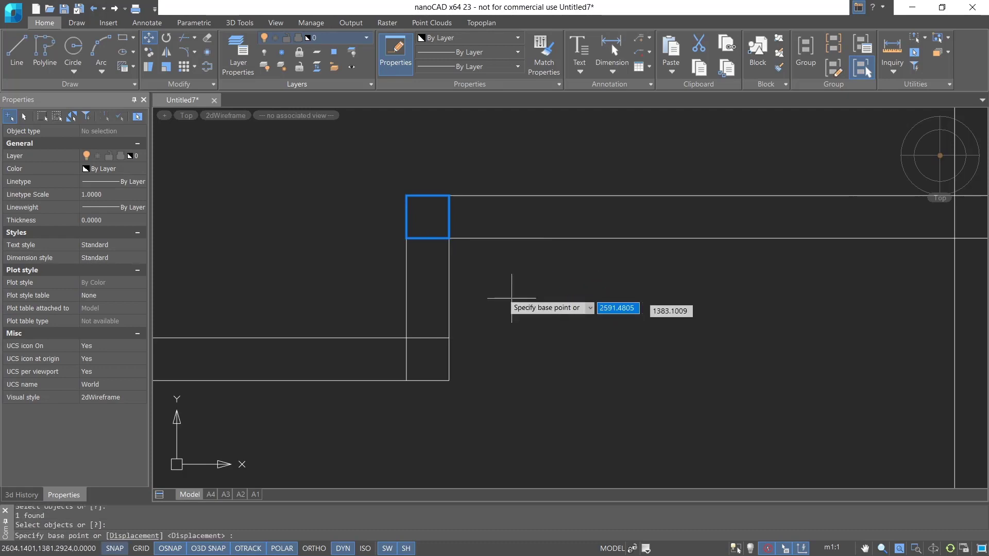
left_click(426, 216)
scroll(490, 287, "down", 3)
middle_click_drag(491, 287, 558, 242)
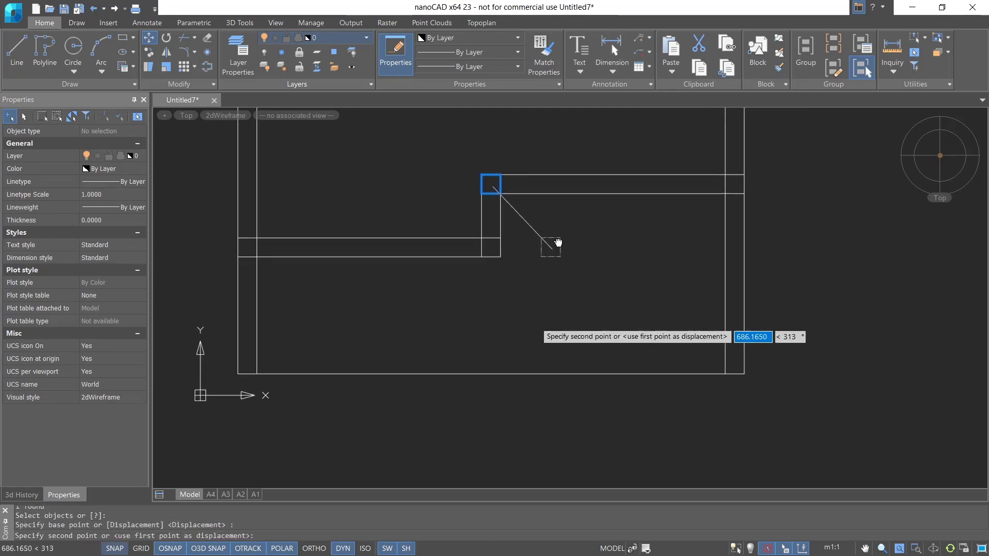
left_click(424, 301)
key("Escape")
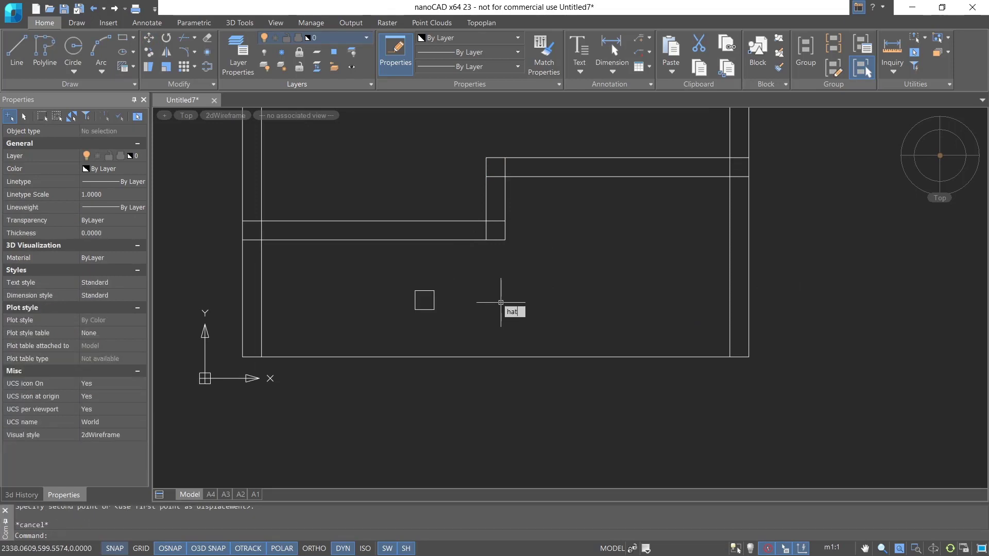
- Fill the 150 by 150 square with the predefined SOLID hatch pattern by picking a point inside it
type("ch")
key("Return")
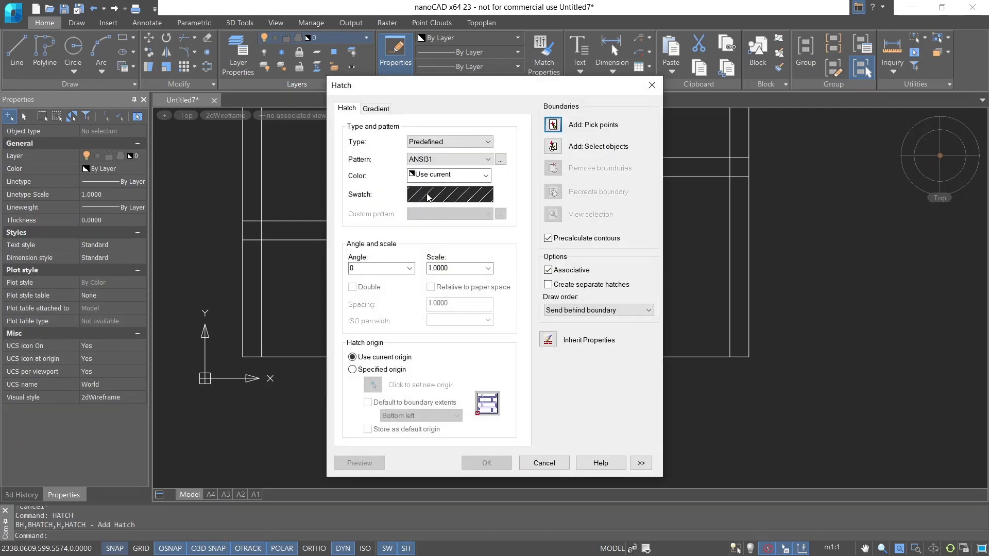
left_click(427, 197)
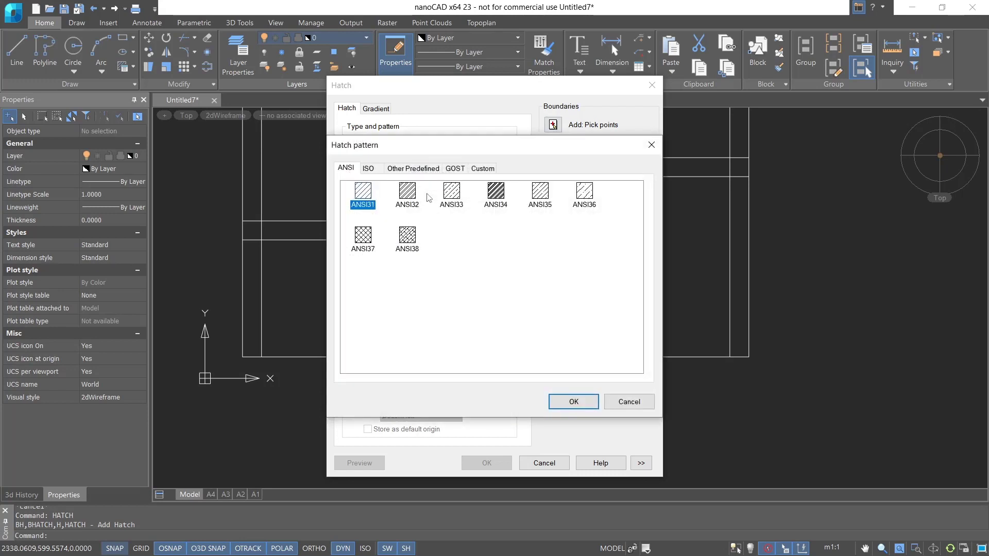
left_click(425, 170)
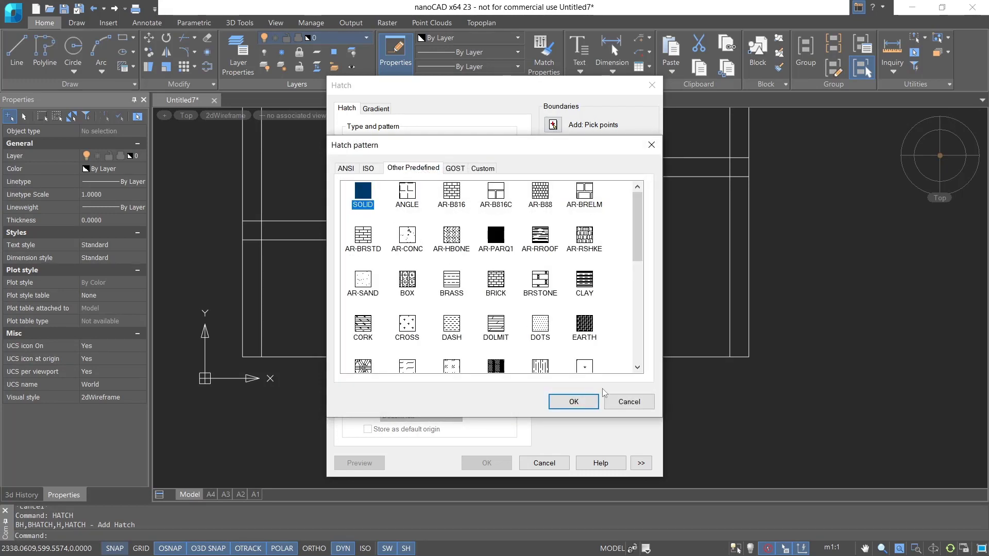
left_click(571, 401)
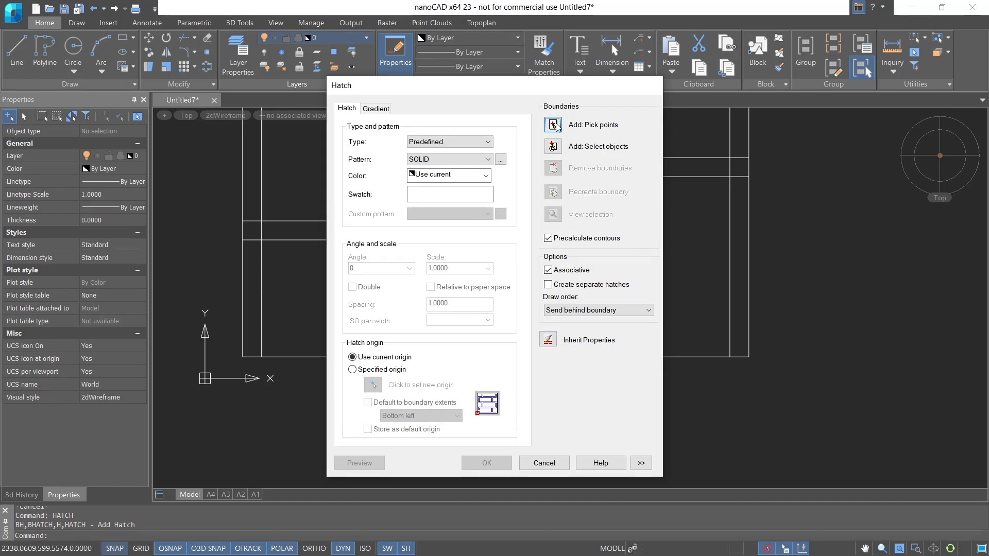
left_click(553, 126)
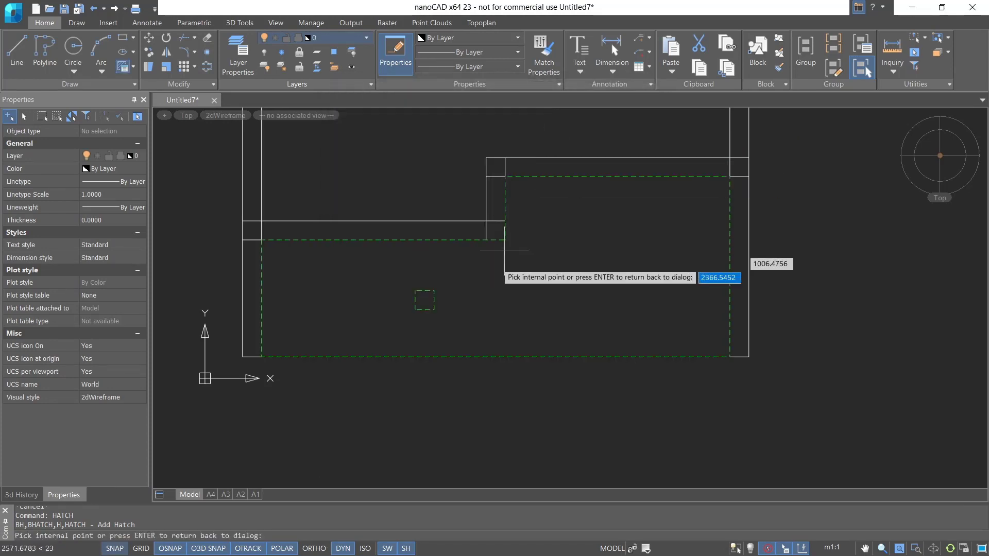
left_click(425, 298)
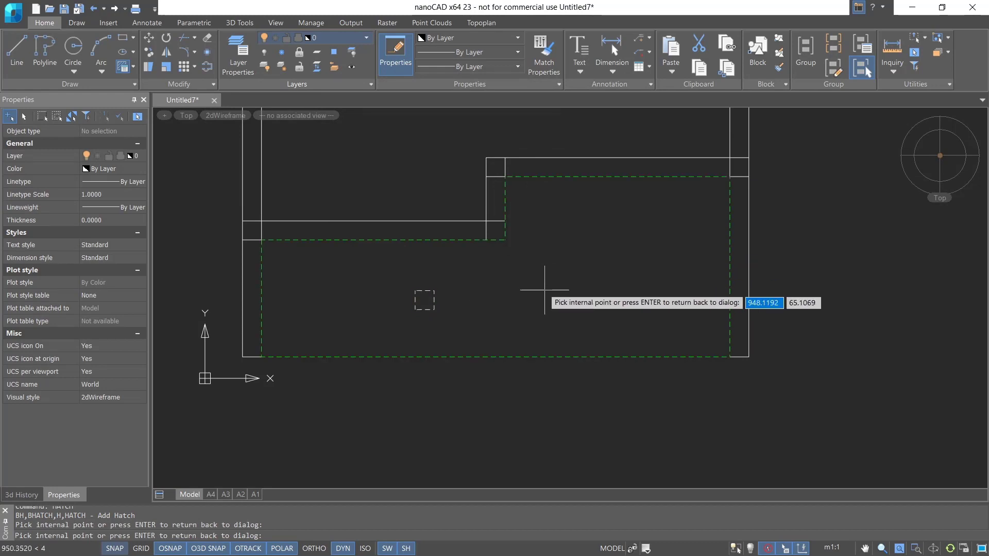
key("Escape")
key("Return")
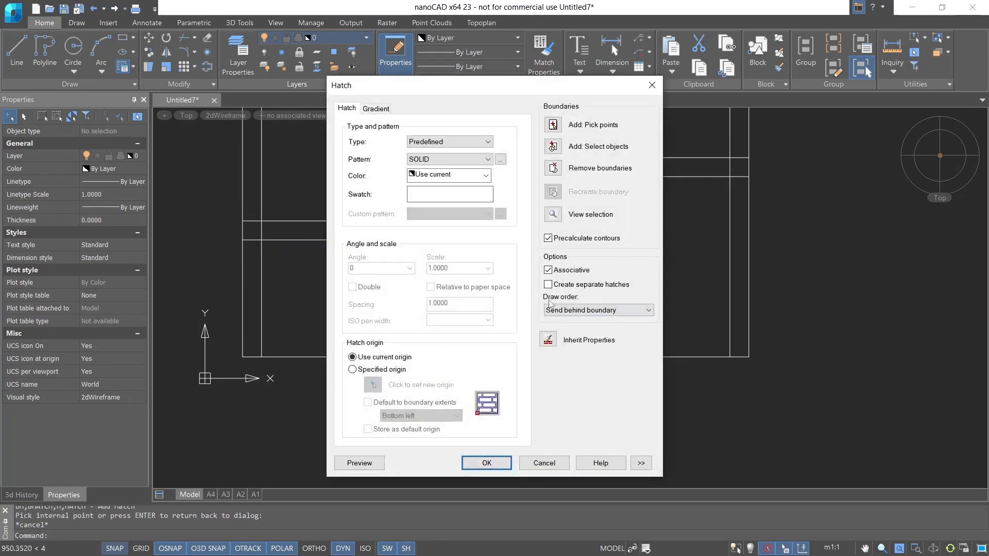
left_click(360, 463)
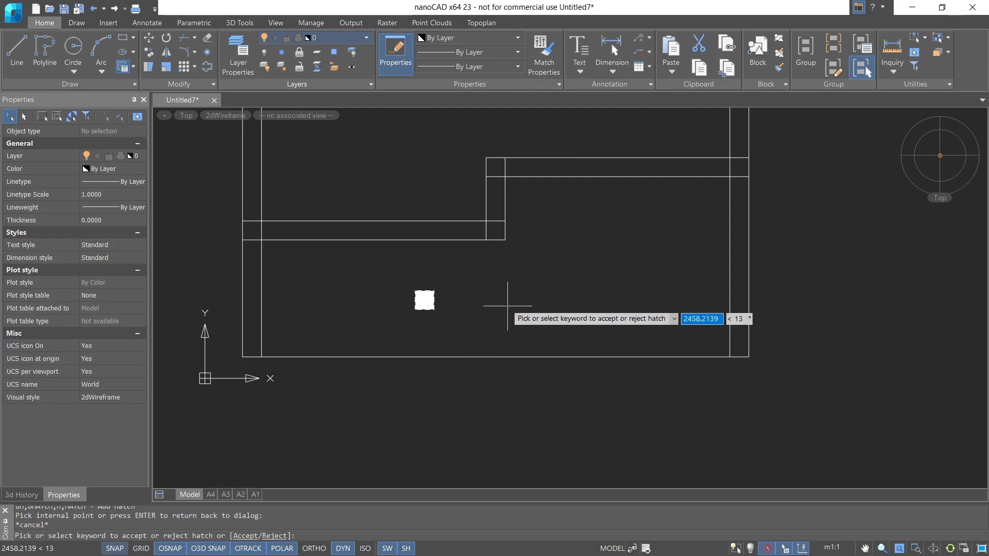
key("Return")
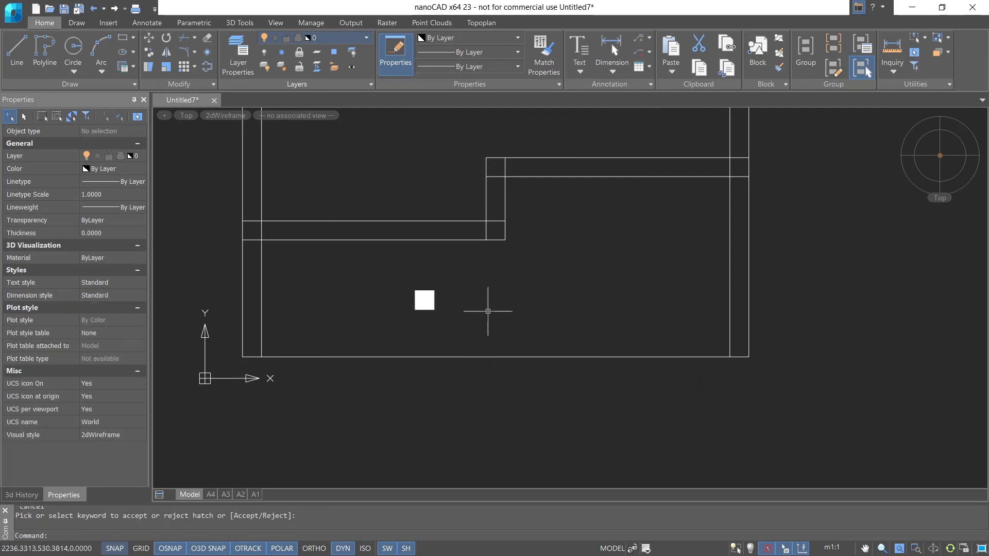
- Copy the hatched square by its lower-right corner to both bottom plan corners and the four junctions of the lower stepped wall
type("co")
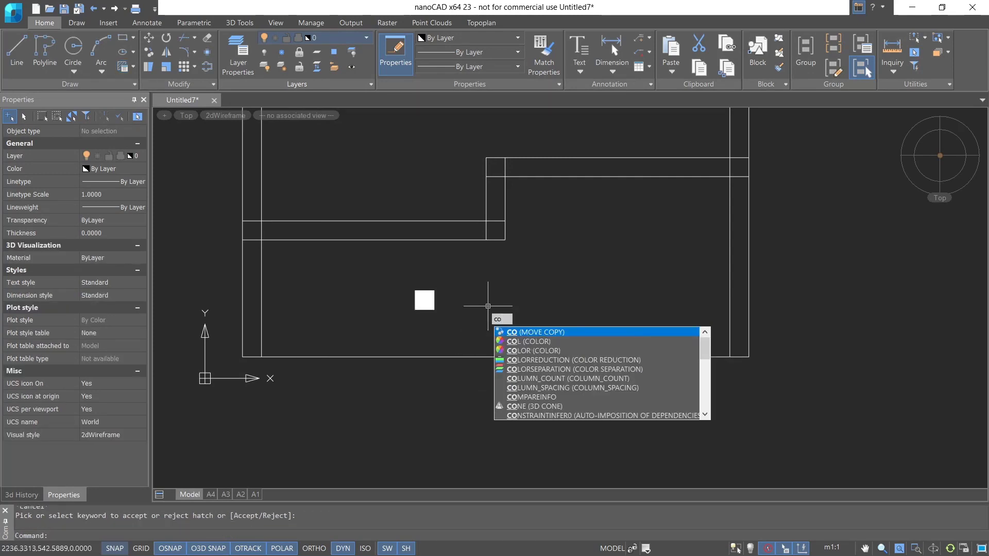
key("Return")
left_click(460, 275)
left_click(390, 344)
key("Return")
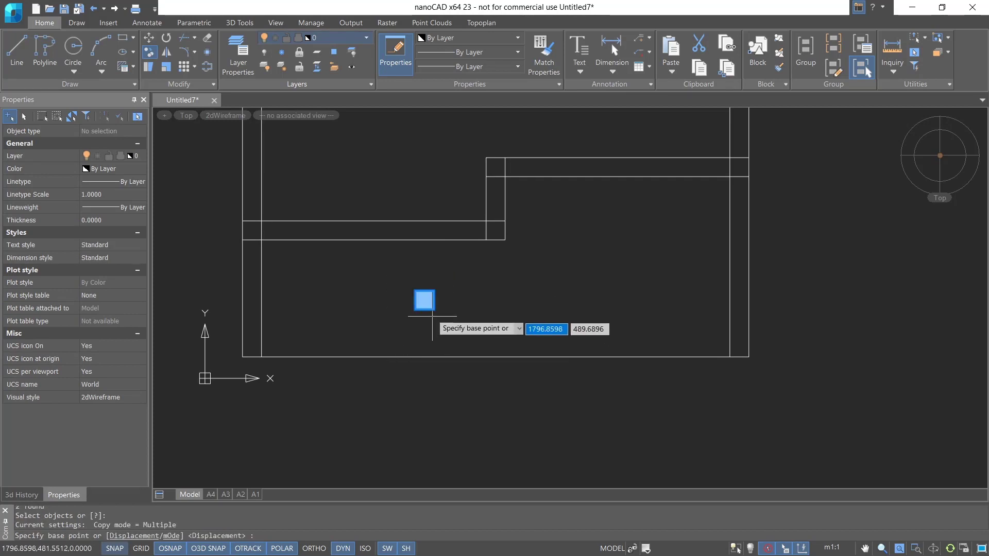
left_click(434, 311)
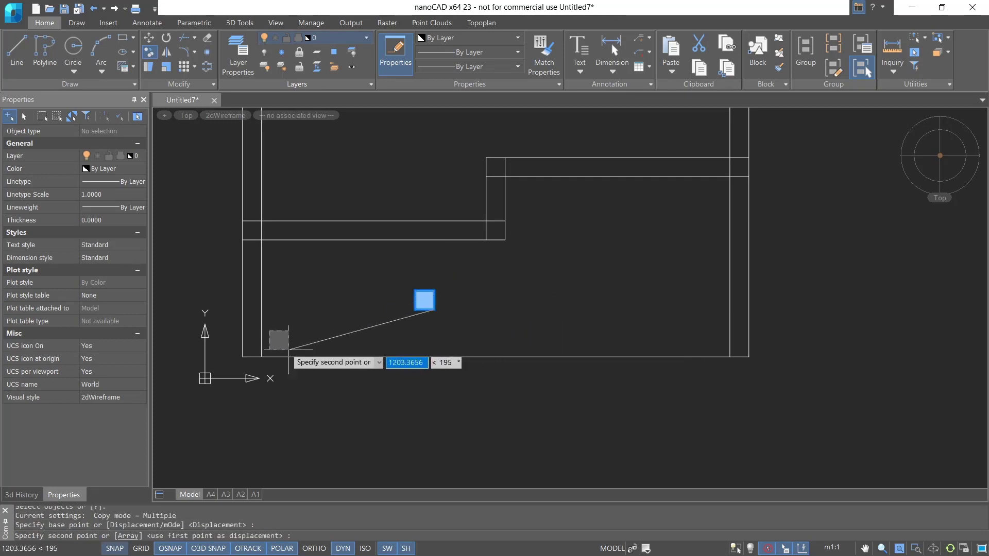
left_click(262, 356)
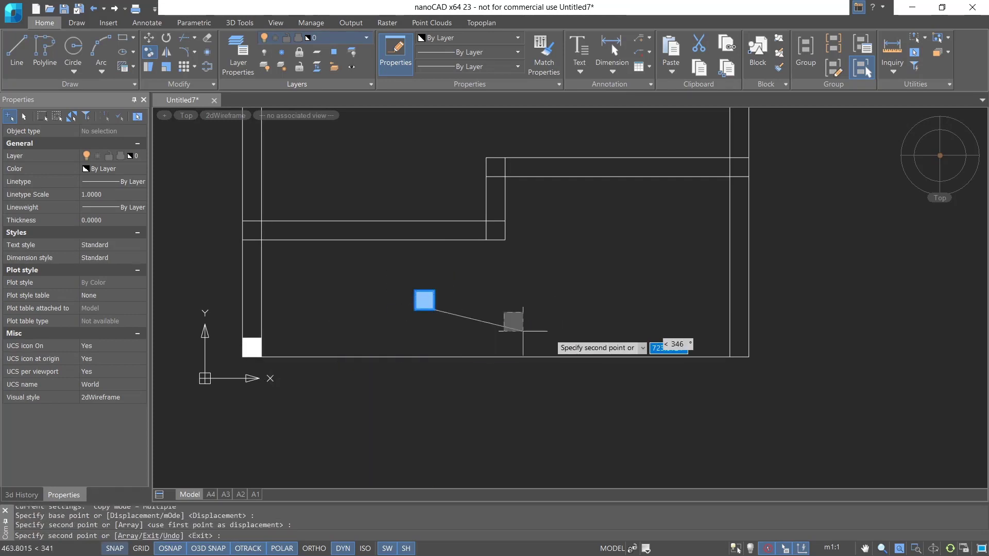
left_click(749, 356)
left_click(748, 176)
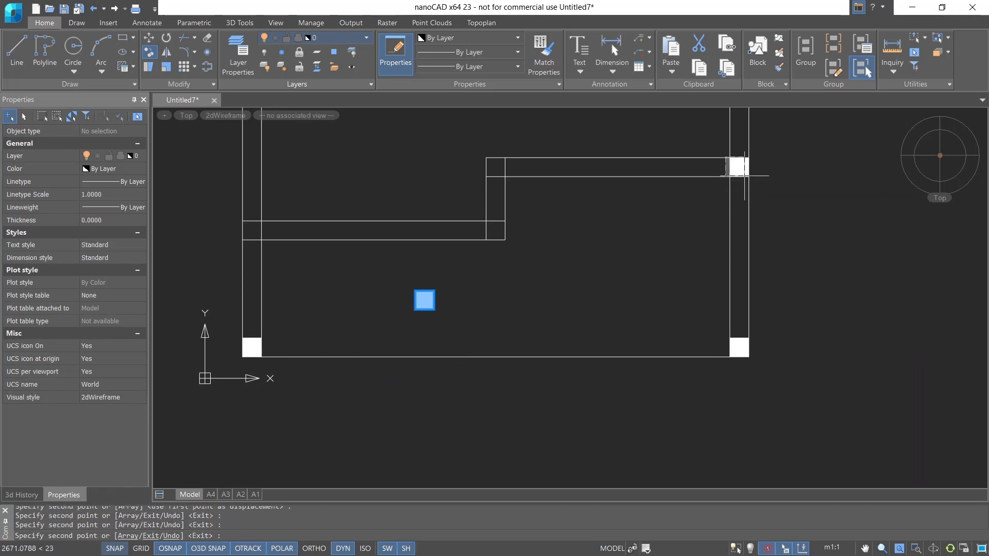
left_click(505, 177)
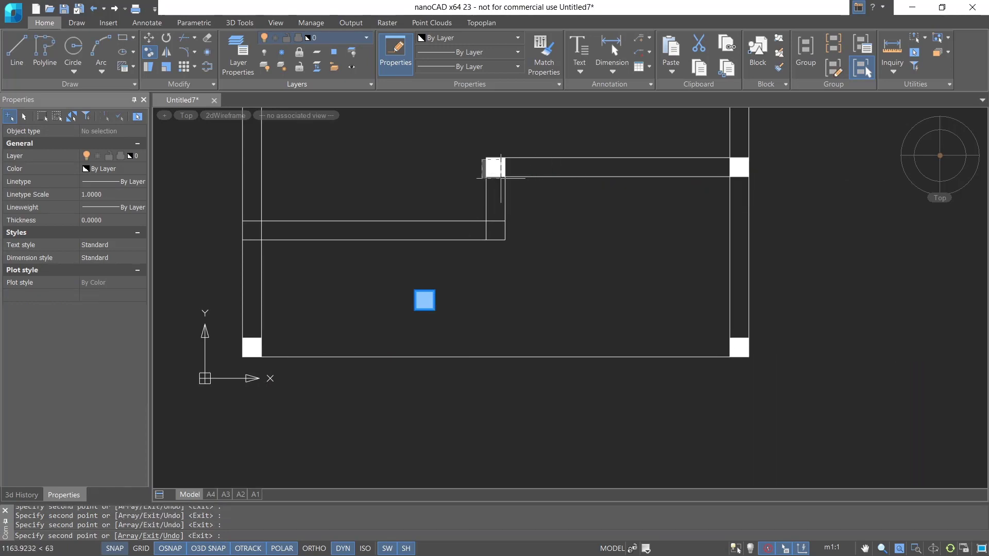
left_click(505, 240)
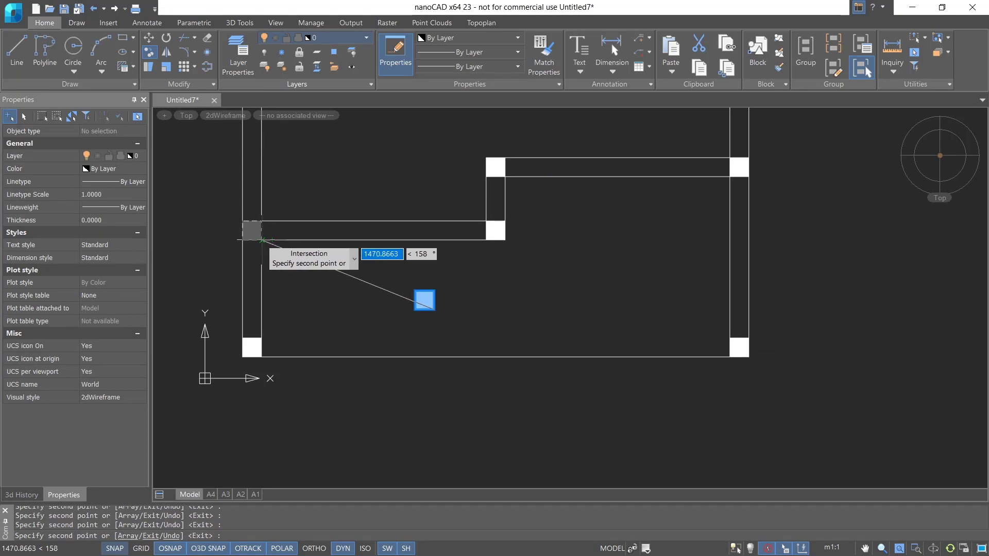
left_click(262, 241)
- Place column copies at both ends of the horizontal wall above the stepped wall
scroll(537, 284, "down", 3)
middle_click_drag(570, 222, 523, 359)
scroll(323, 302, "up", 3)
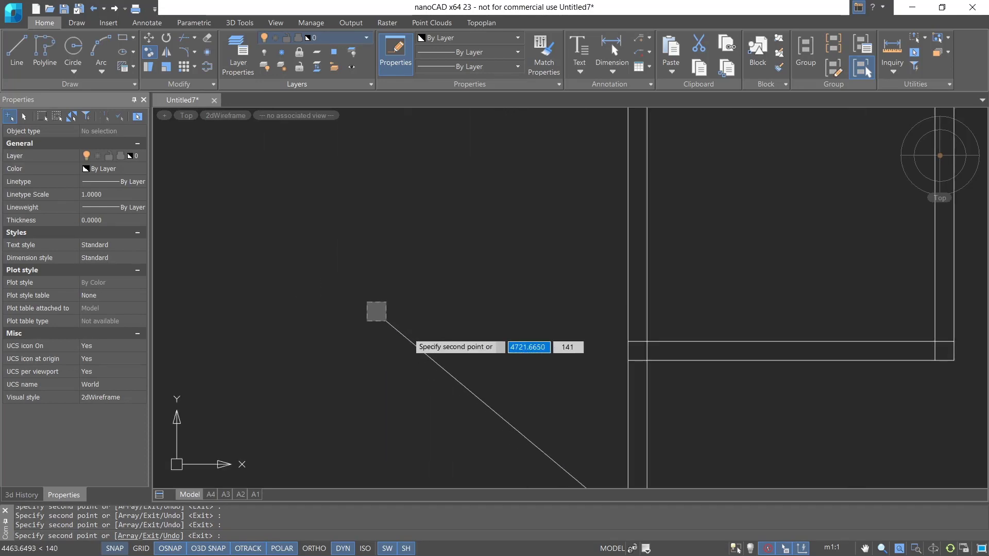
left_click(638, 351)
middle_click_drag(723, 359, 396, 359)
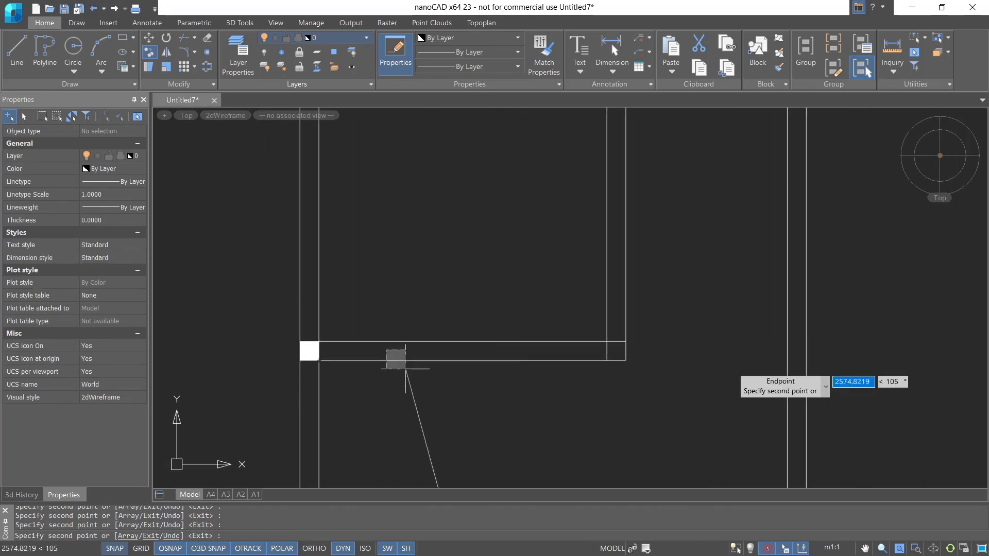
left_click(625, 361)
- Place column copies at both ends of the next horizontal wall up and of the short upper-right wall
scroll(639, 334, "down", 2)
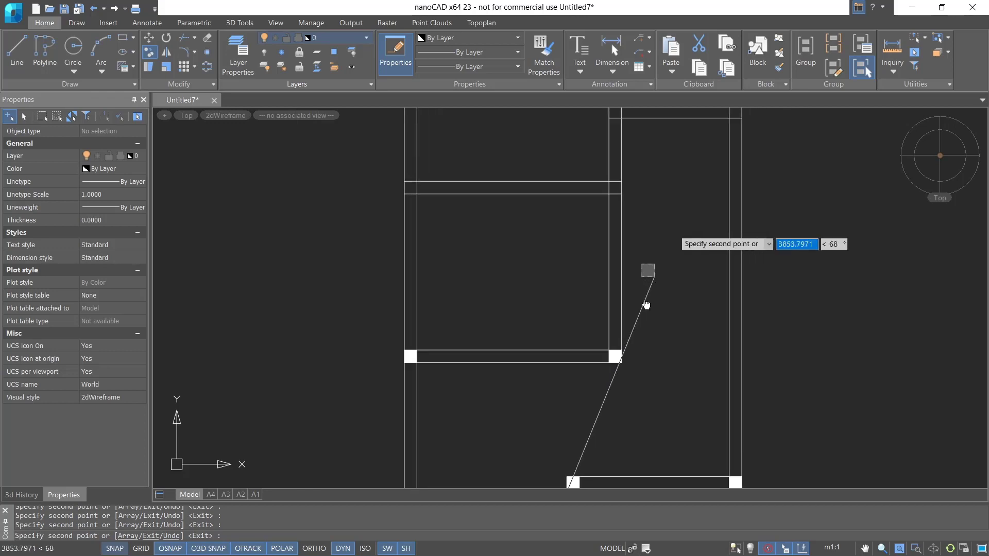
middle_click_drag(647, 306, 586, 420)
scroll(546, 294, "up", 2)
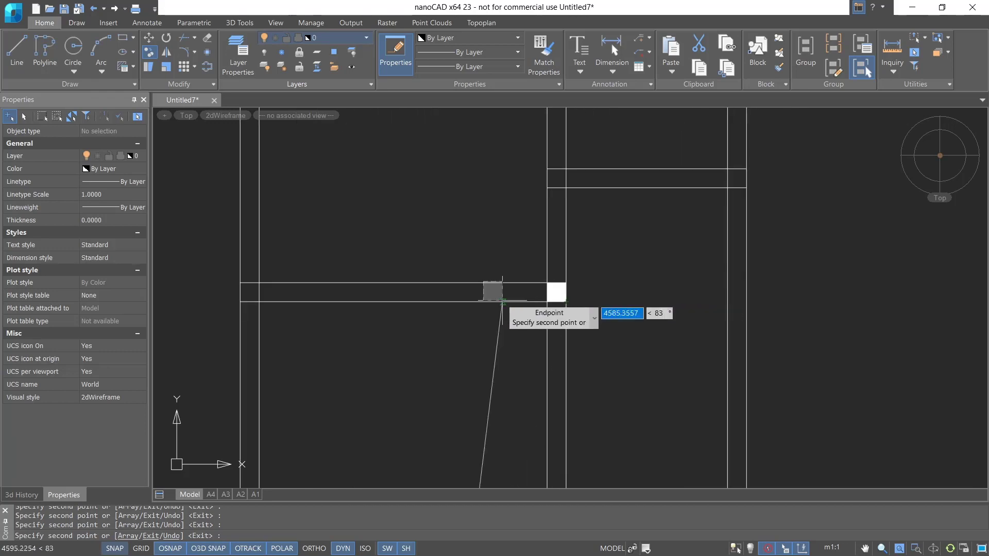
left_click(258, 302)
middle_click_drag(630, 269, 548, 377)
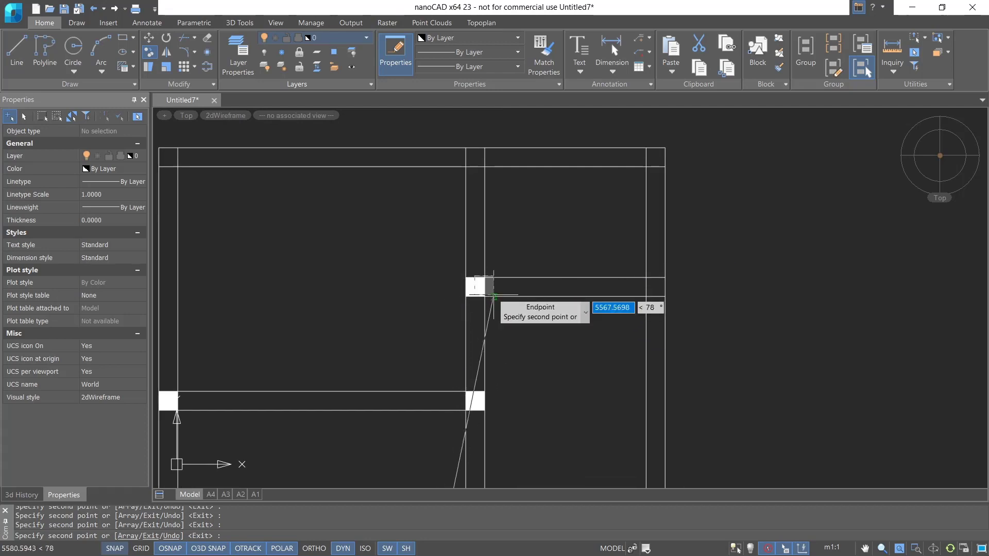
left_click(665, 297)
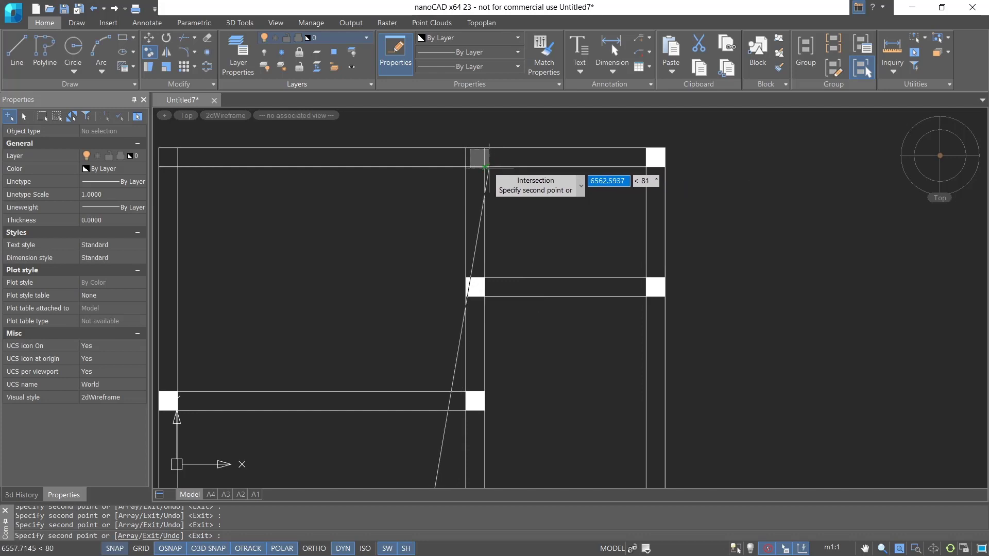
- Place column copies at the junctions along the top wall, including its left corner, and finish copying
middle_click_drag(357, 218, 415, 230)
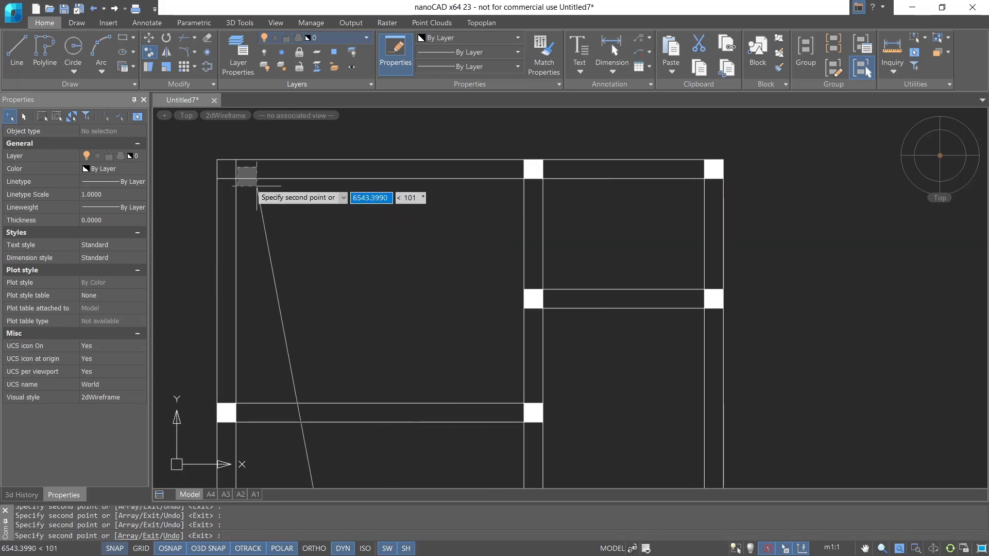
scroll(438, 289, "down", 2)
scroll(447, 289, "down", 2)
middle_click_drag(557, 365, 526, 224)
key("Escape")
- Delete the spare source column and its hatch from the empty area below the lower-left horizontal wall
middle_click_drag(469, 347, 476, 266)
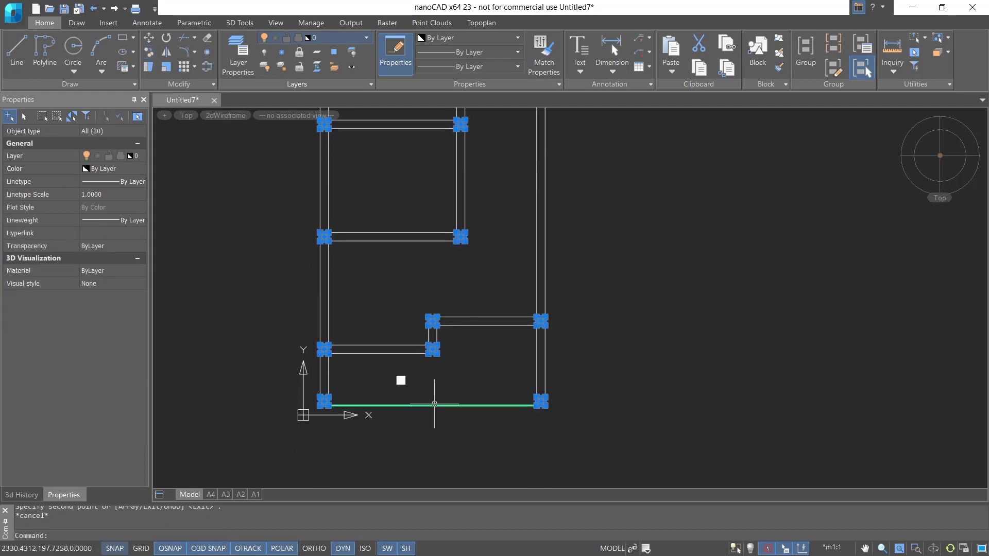
key("Escape")
left_click(374, 364)
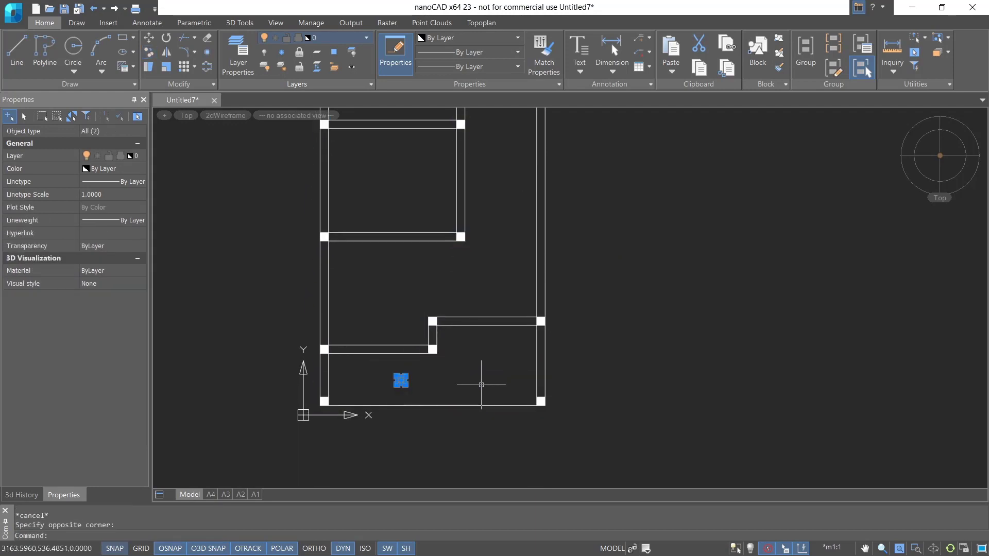
key("Delete")
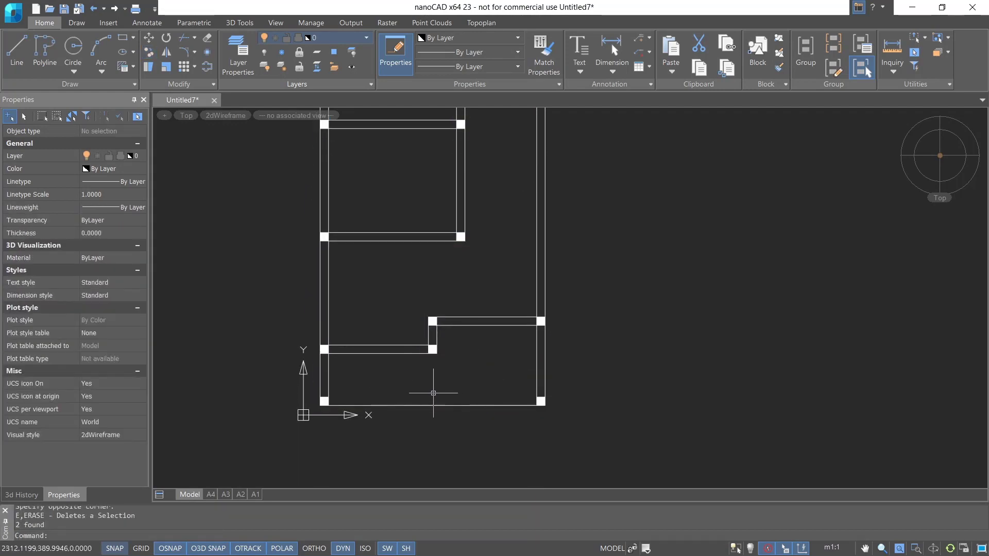
- Draw a vertical line from the lower-right corner of the stepped wall's lower inner column to the plan's bottom line
scroll(433, 393, "up", 3)
type("l")
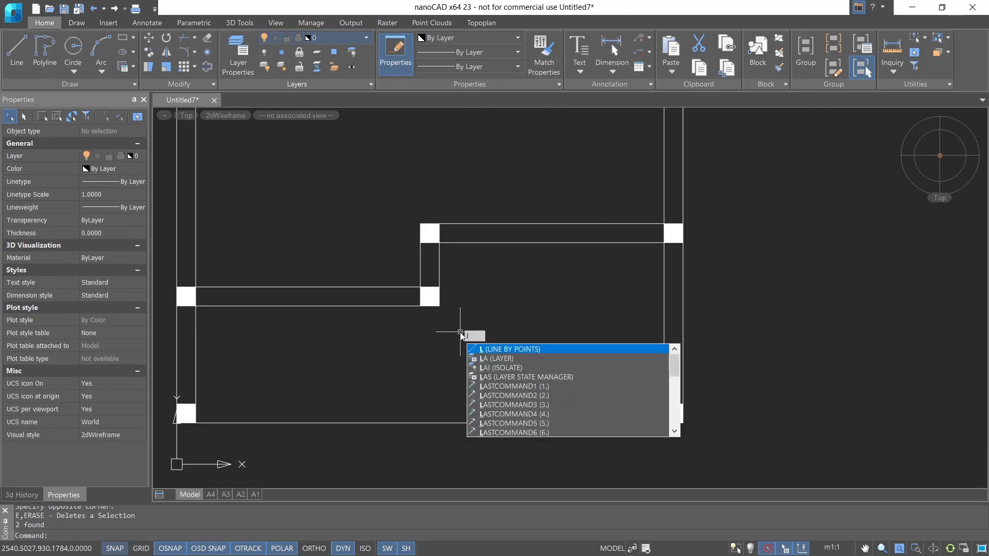
key("Return")
left_click(439, 306)
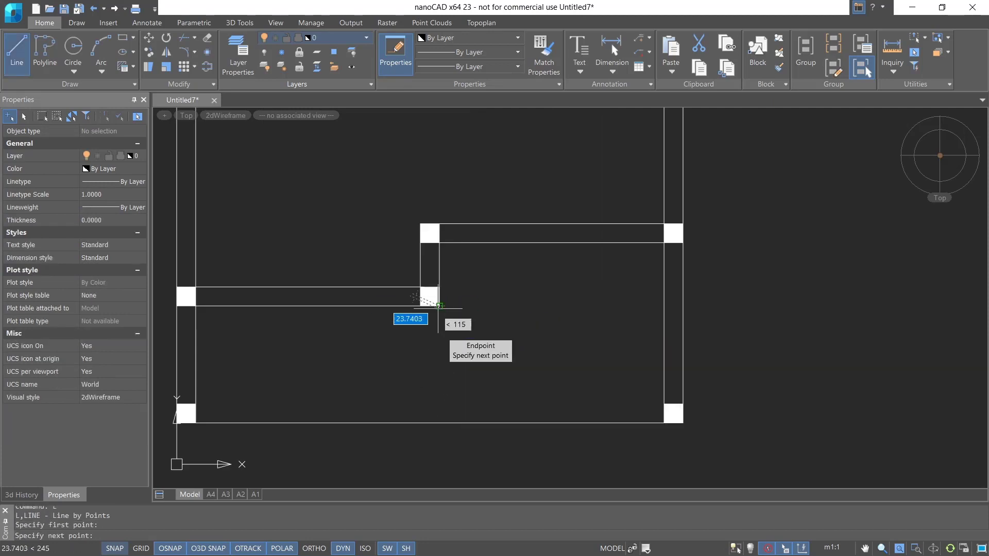
left_click(439, 422)
key("Escape")
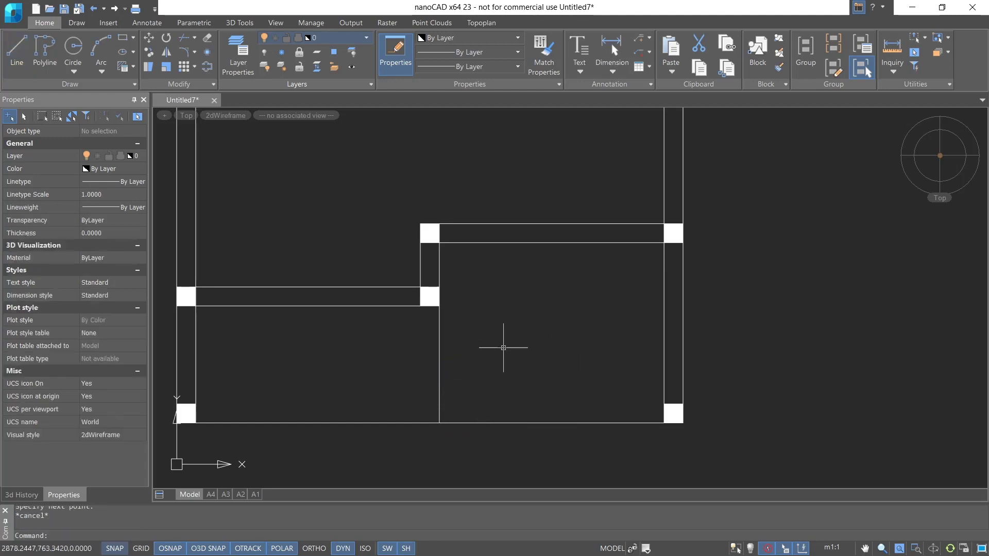
- Draw a door-swing arc in the empty area right of the plan, defined by centre and horizontal start point with a 45° angle
scroll(564, 371, "down", 4)
middle_click_drag(687, 347, 648, 400)
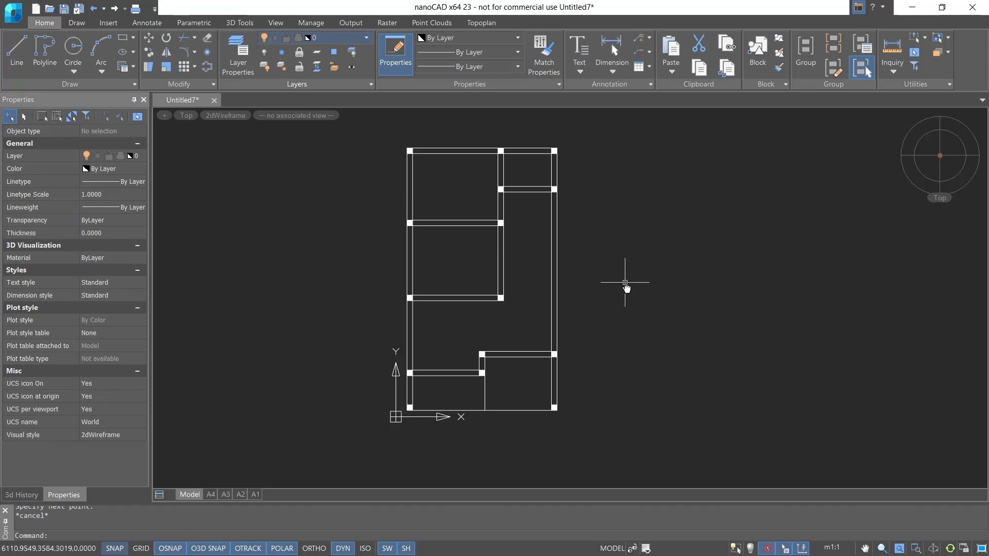
middle_click_drag(625, 283, 460, 278)
scroll(429, 367, "up", 2)
middle_click_drag(458, 316, 523, 348)
type("c")
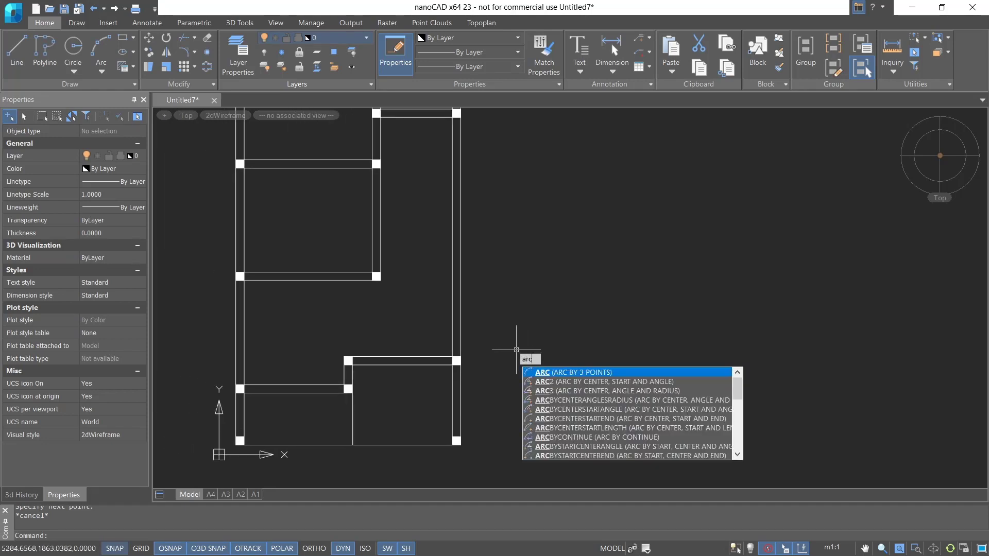
key("Return")
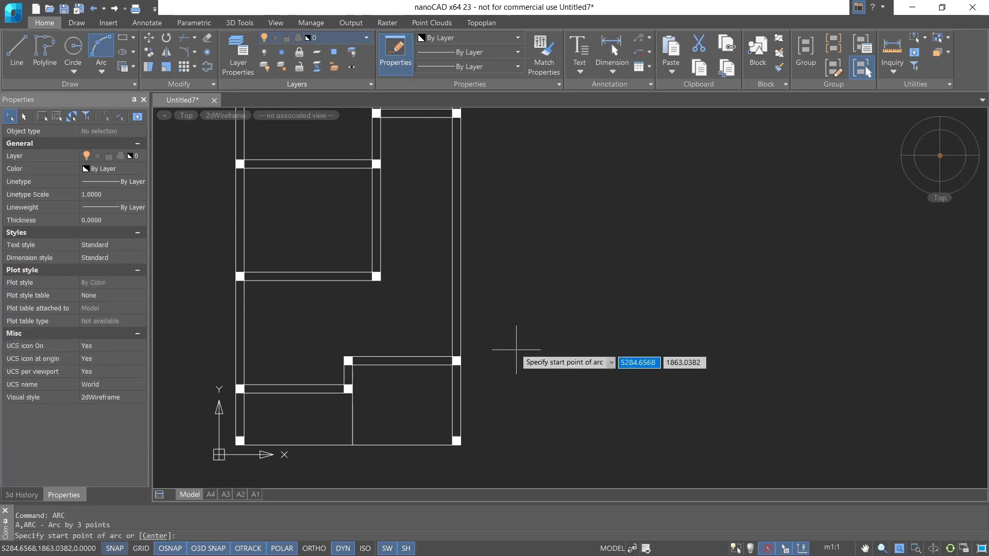
type("c")
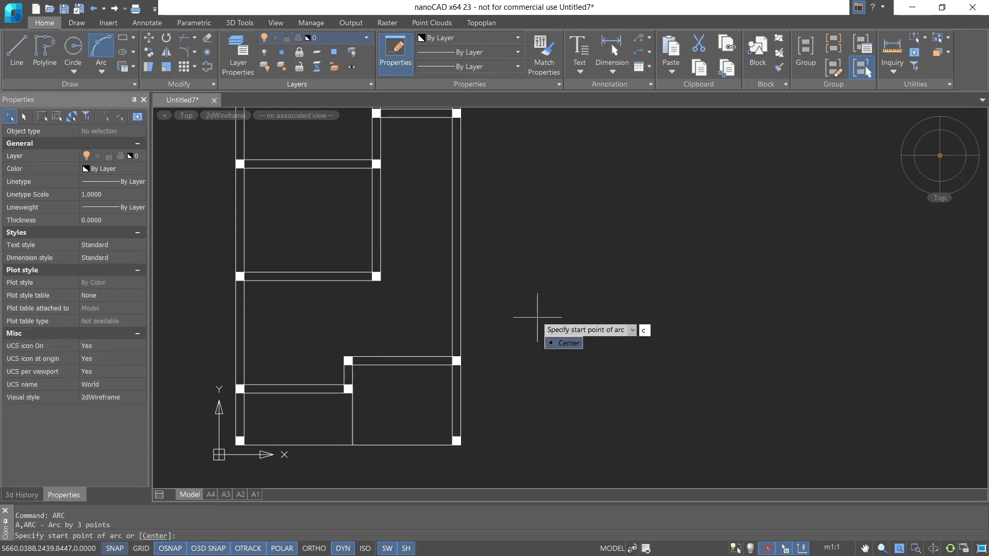
key("Return")
left_click(544, 365)
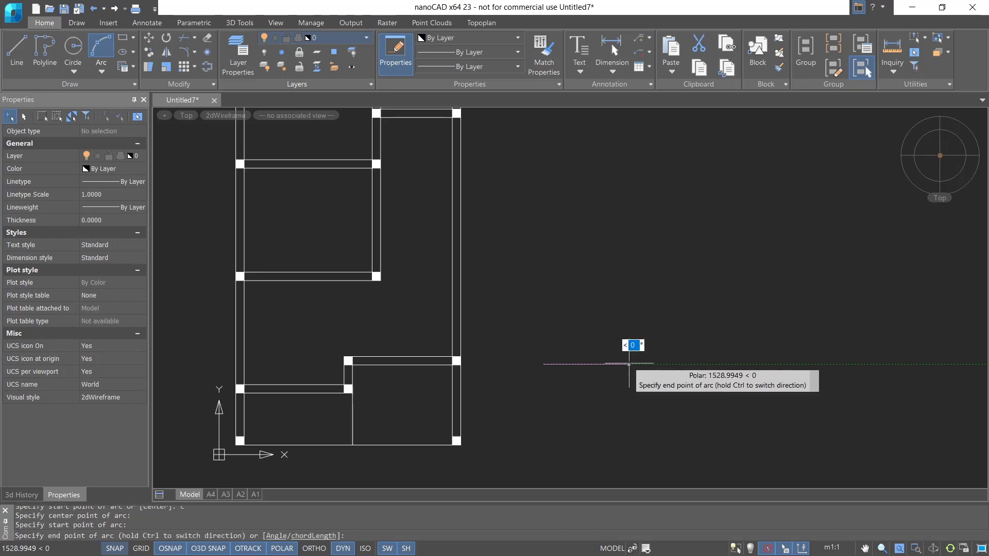
key("Return")
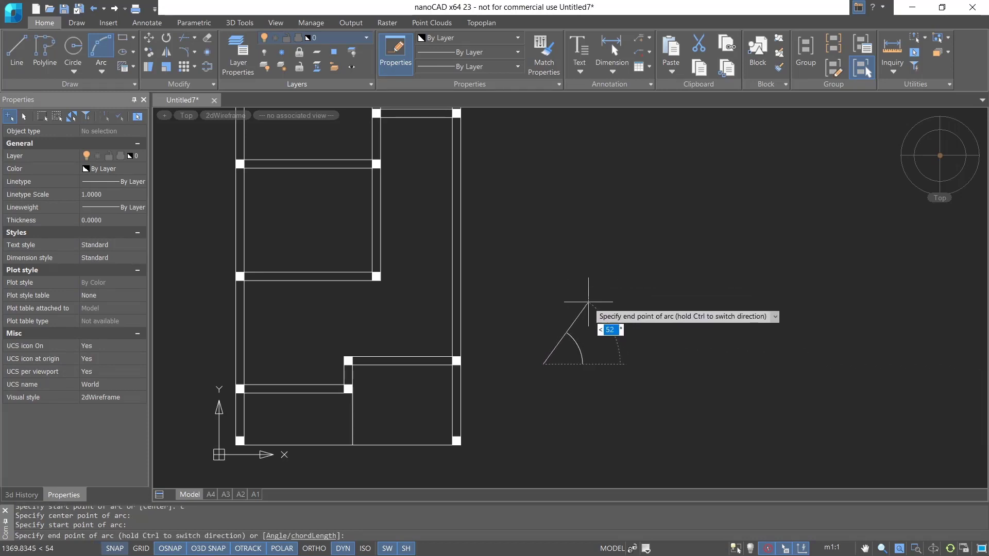
scroll(592, 339, "up", 2)
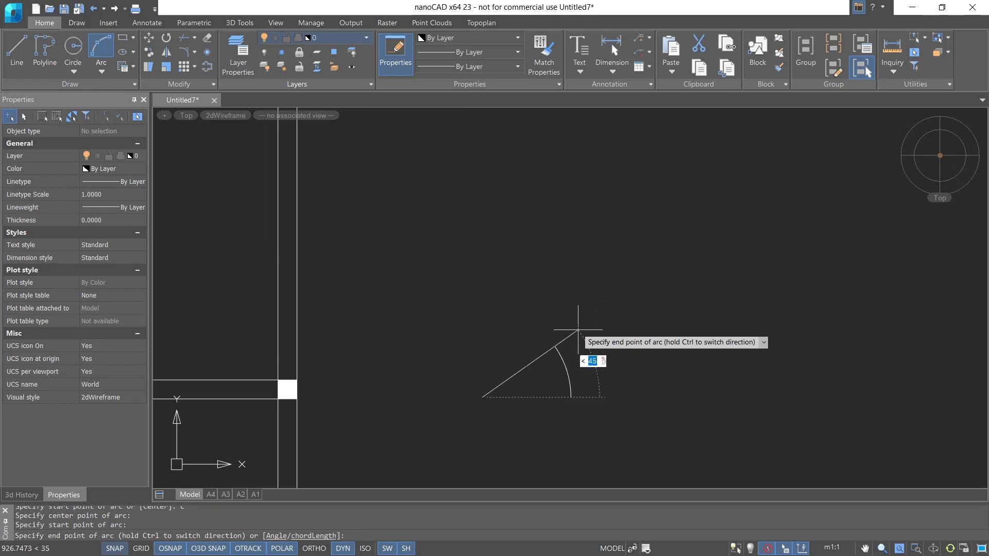
type("45")
key("Return")
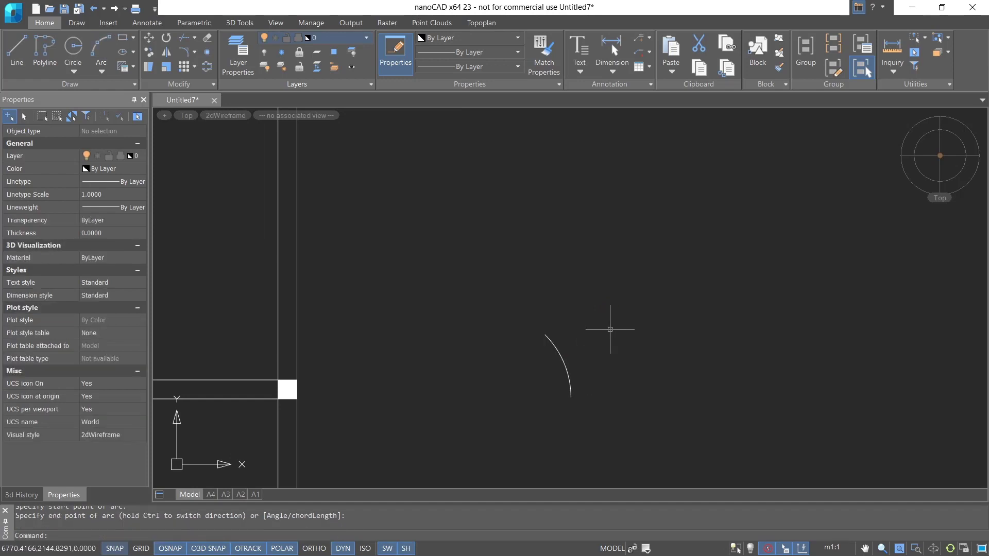
- Draw a line from the arc's upper end to the arc's centre as the door leaf
type("l")
key("Return")
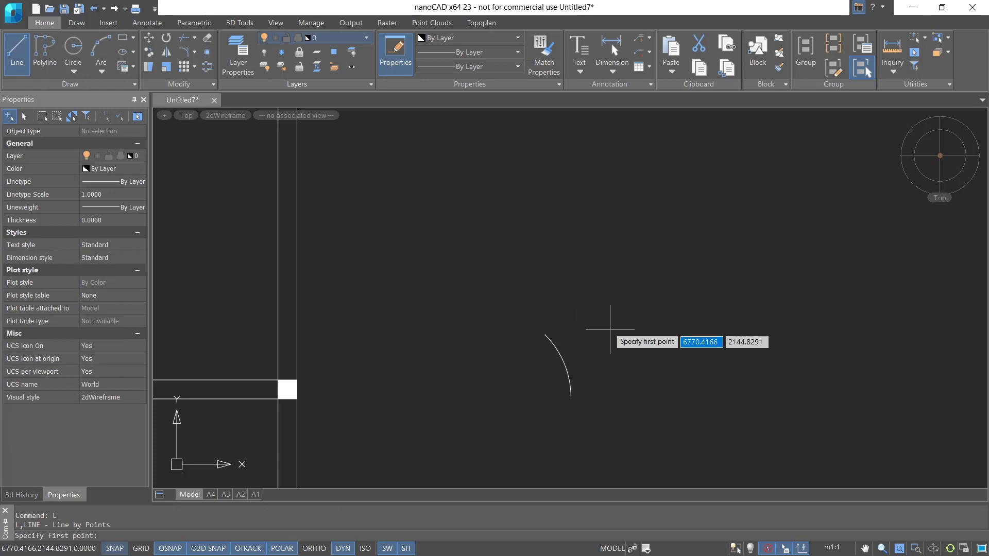
left_click(545, 338)
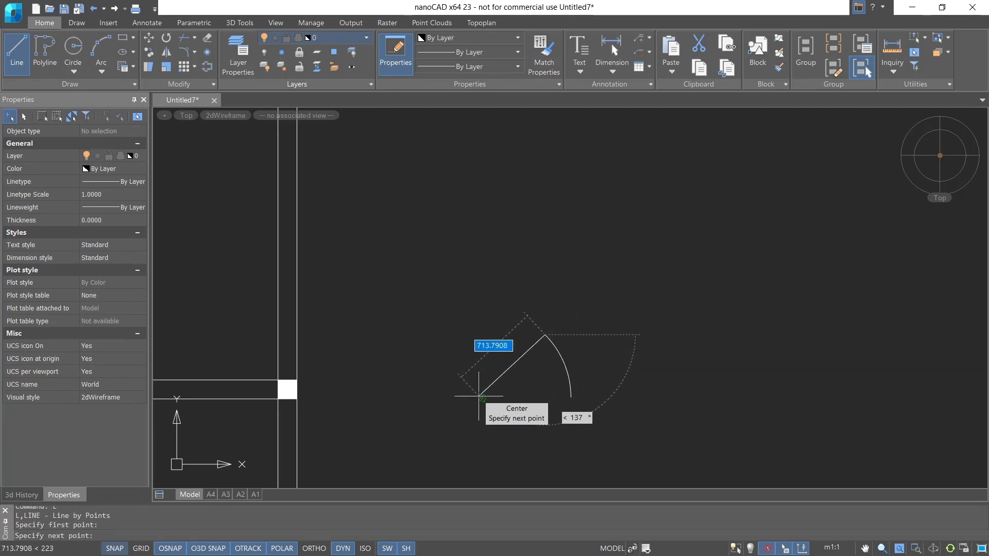
left_click(482, 397)
- Continue the line from the arc's centre into a closed 25 by 150 door jamb extending left and downward
middle_click_drag(499, 445, 508, 342)
scroll(508, 343, "up", 2)
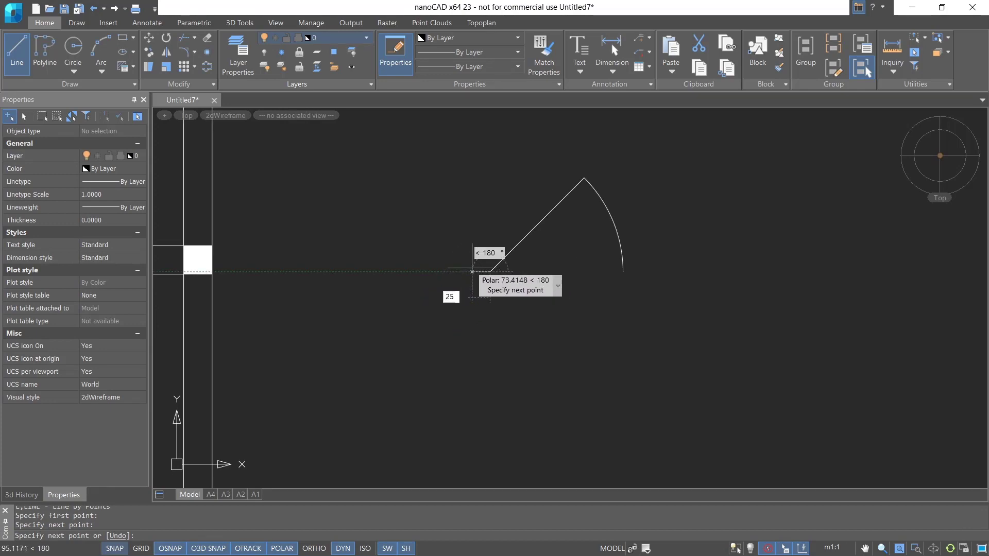
type("25")
key("Return")
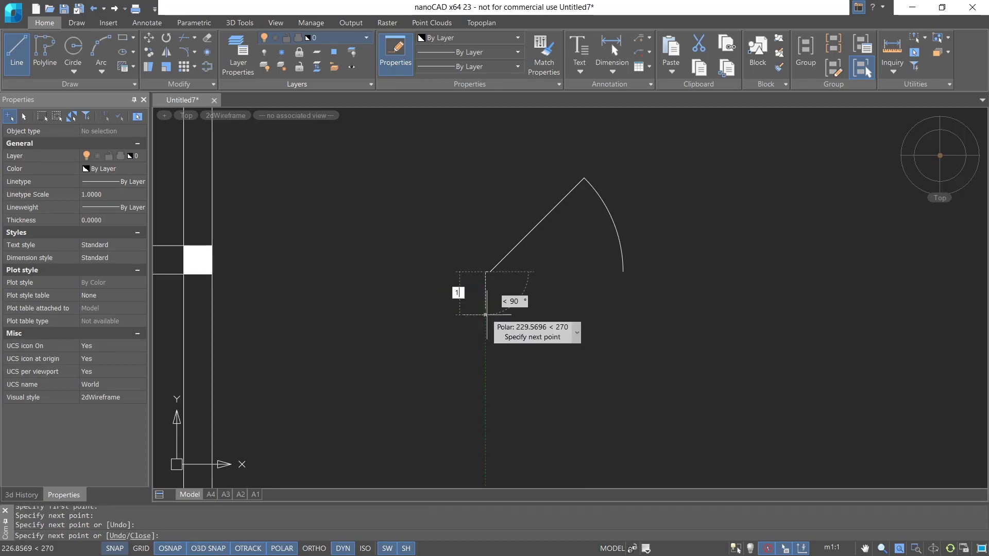
type("150")
key("Return")
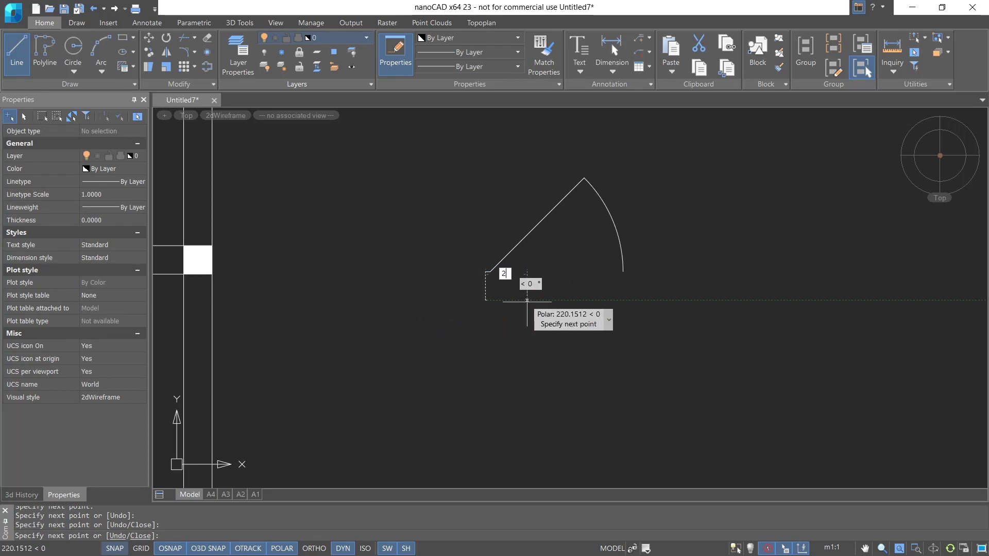
type("25")
key("Return")
scroll(483, 279, "up", 3)
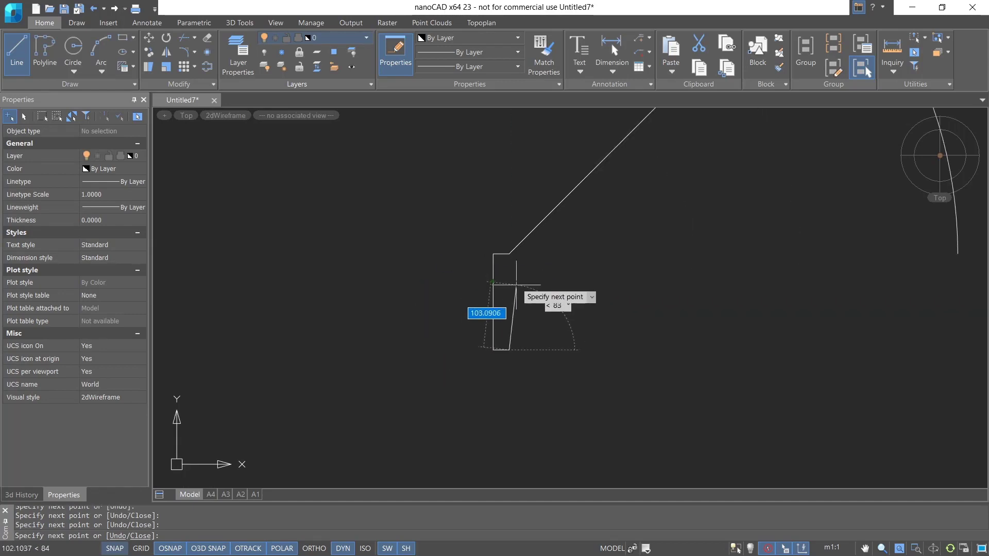
left_click(509, 253)
key("Escape")
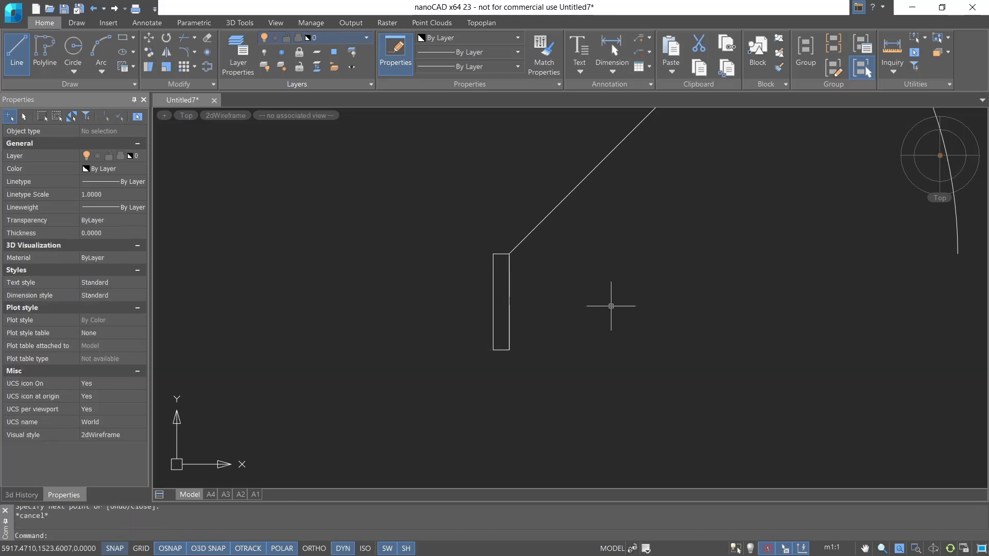
- Offset the diagonal door leaf line by 10 toward its lower-right side
scroll(618, 301, "down", 2)
middle_click_drag(631, 283, 570, 318)
key("BackSpace")
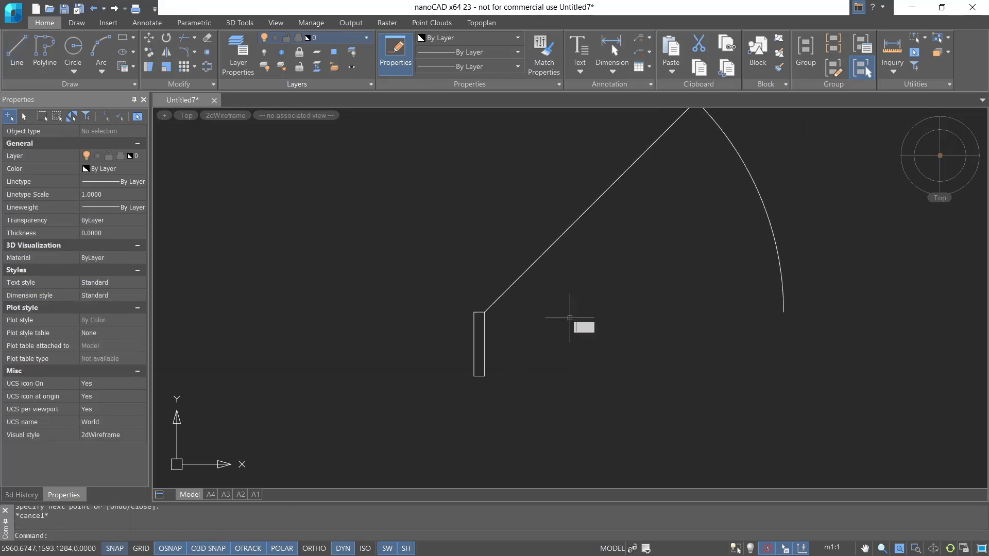
type("offset")
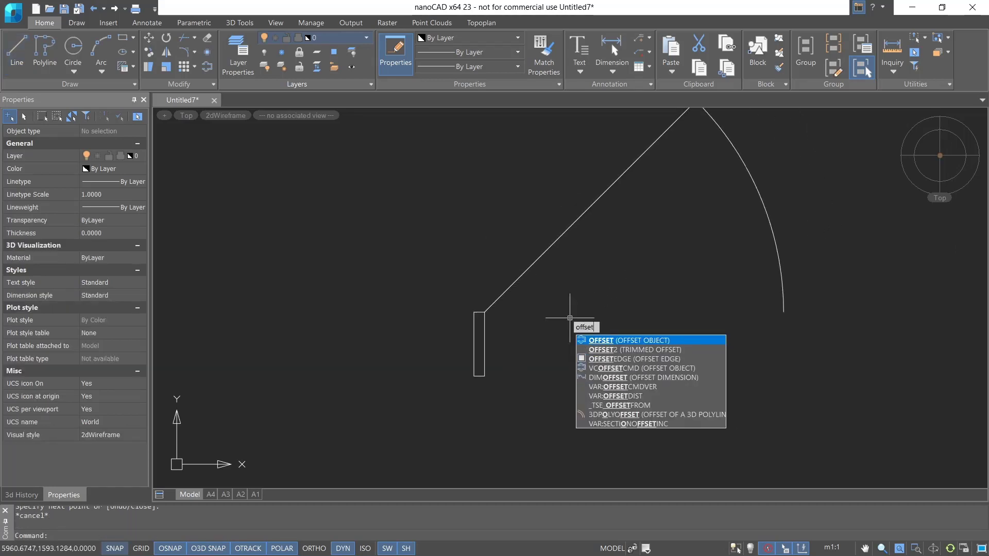
key("Return")
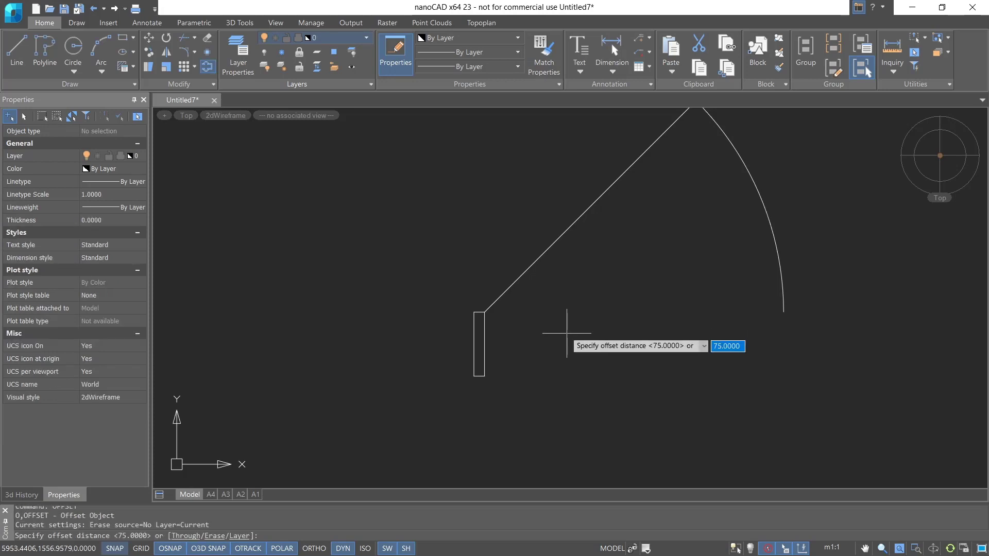
type("10")
key("Return")
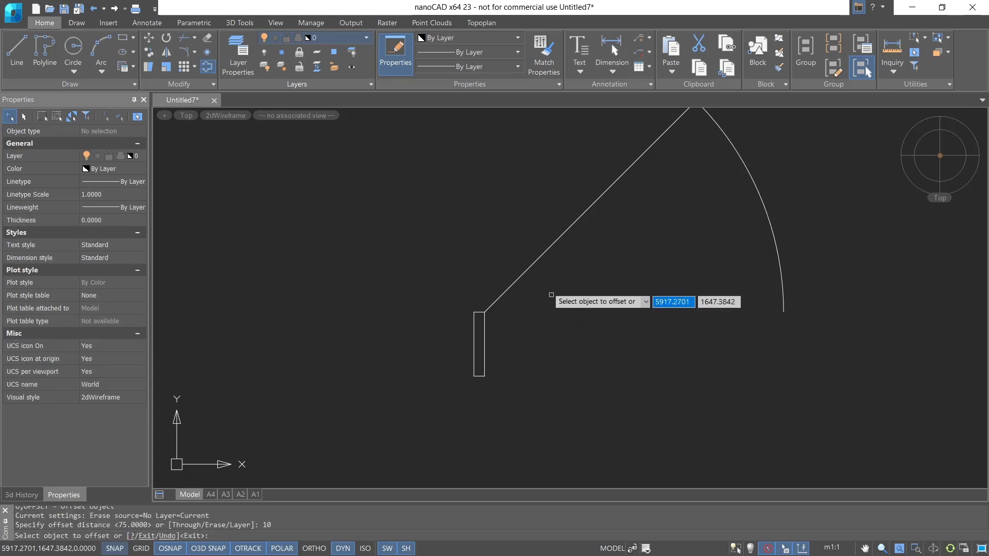
left_click(536, 261)
left_click(556, 287)
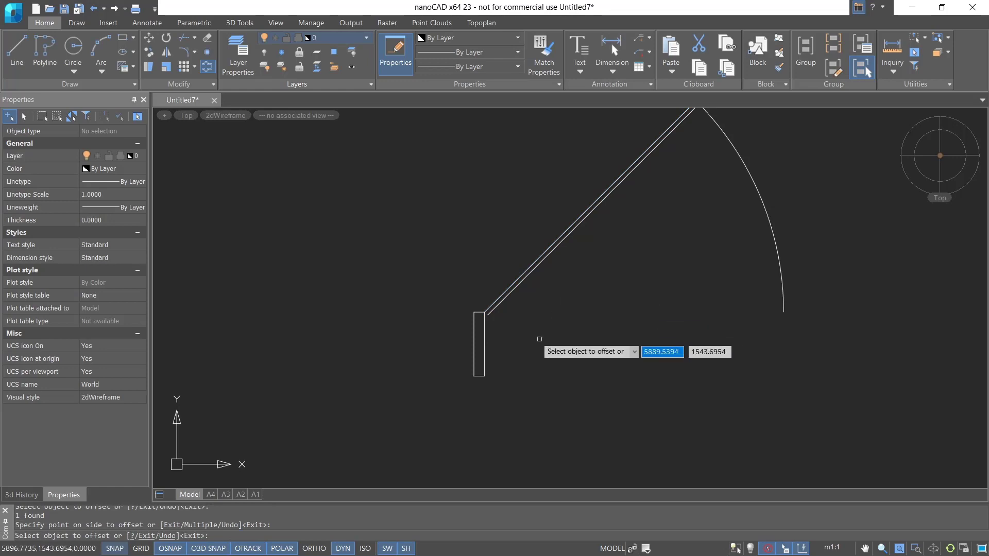
key("Escape")
- Close the hinge end of the door leaf with a short line between the two diagonal lines
scroll(502, 318, "up", 2)
scroll(503, 318, "up", 1)
type("l")
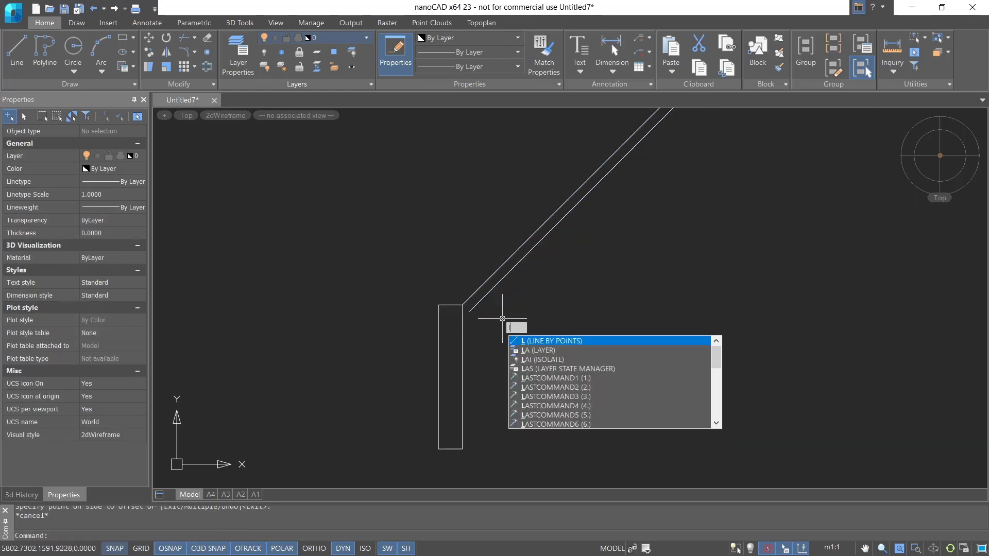
key("Return")
left_click(469, 311)
left_click(463, 305)
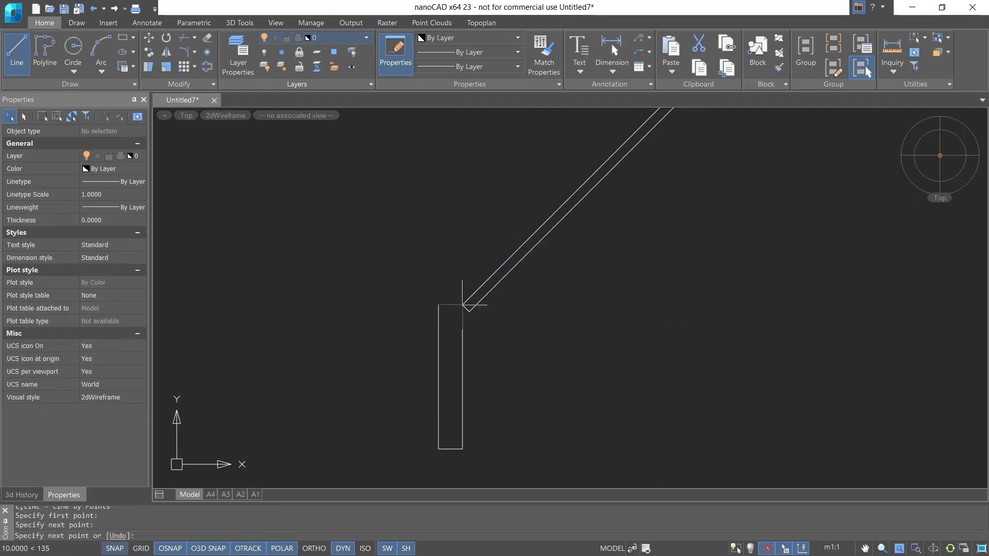
key("Escape")
- Copy the jamb rectangle from its upper-left corner to the lower end of the swing arc
scroll(564, 376, "down", 3)
middle_click_drag(611, 369, 571, 349)
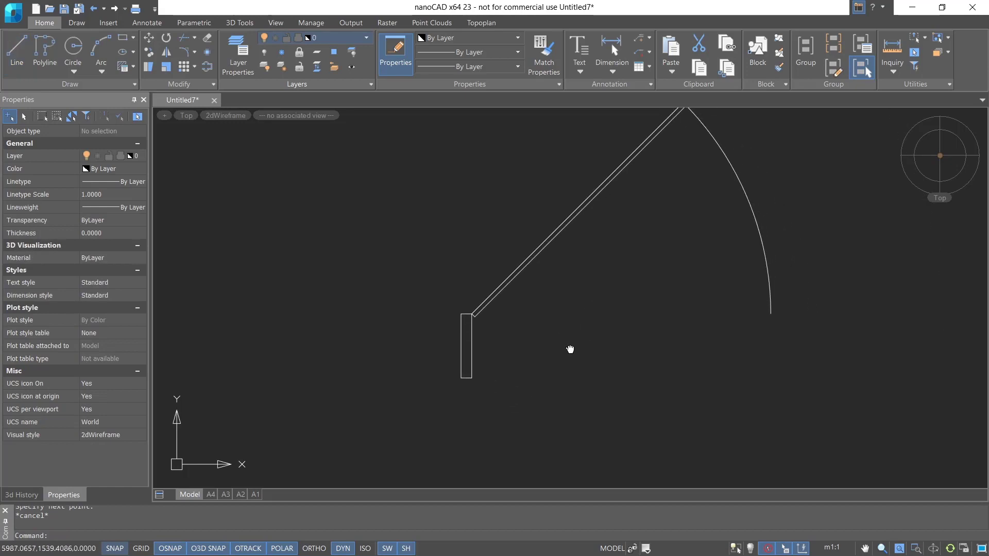
type("co")
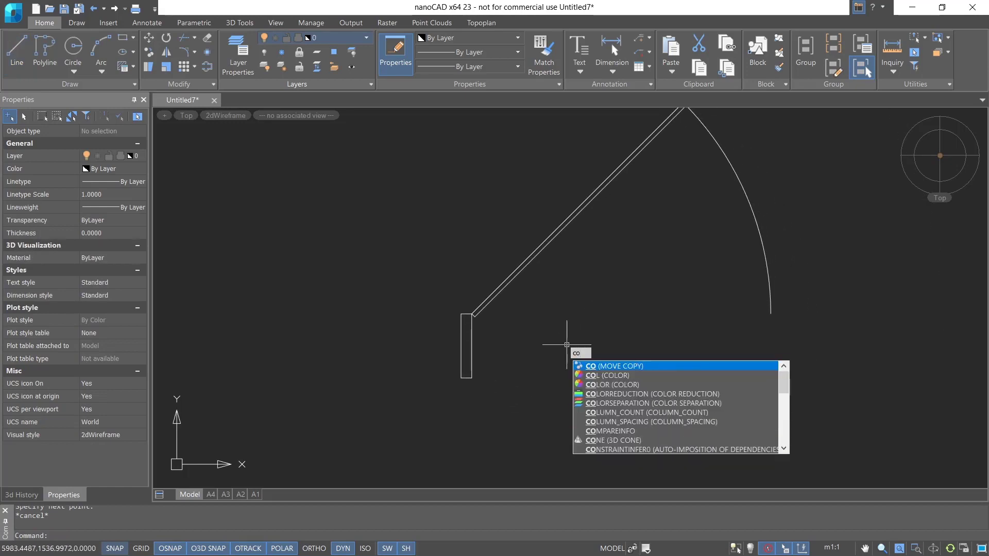
key("Return")
left_click(507, 405)
left_click(419, 363)
left_click(463, 295)
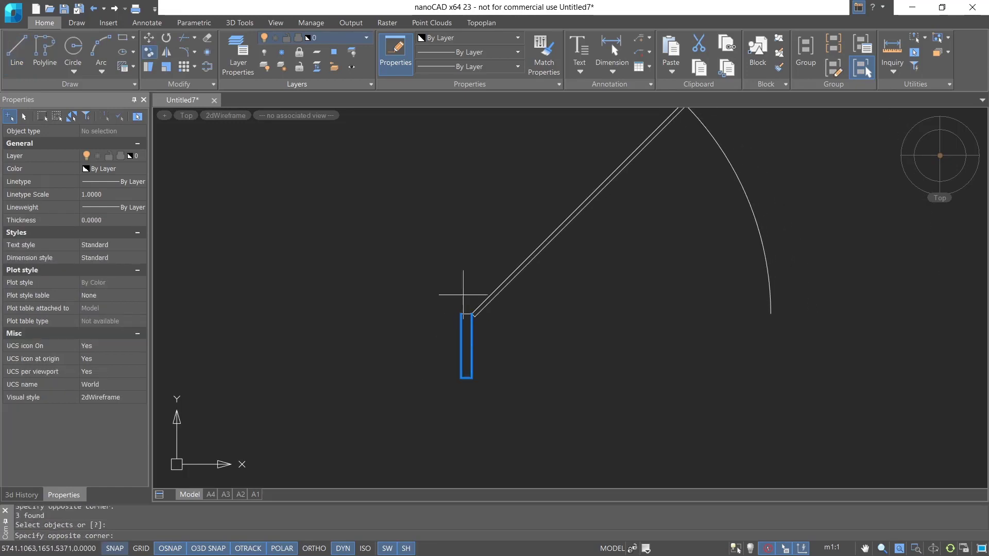
left_click(464, 355)
key("Return")
left_click(461, 314)
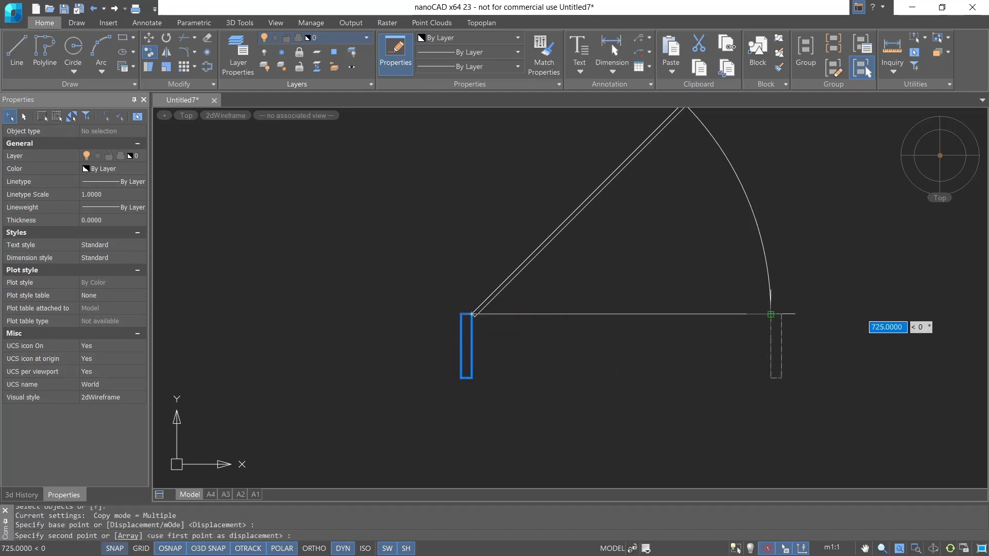
left_click(771, 314)
key("Escape")
scroll(598, 296, "down", 2)
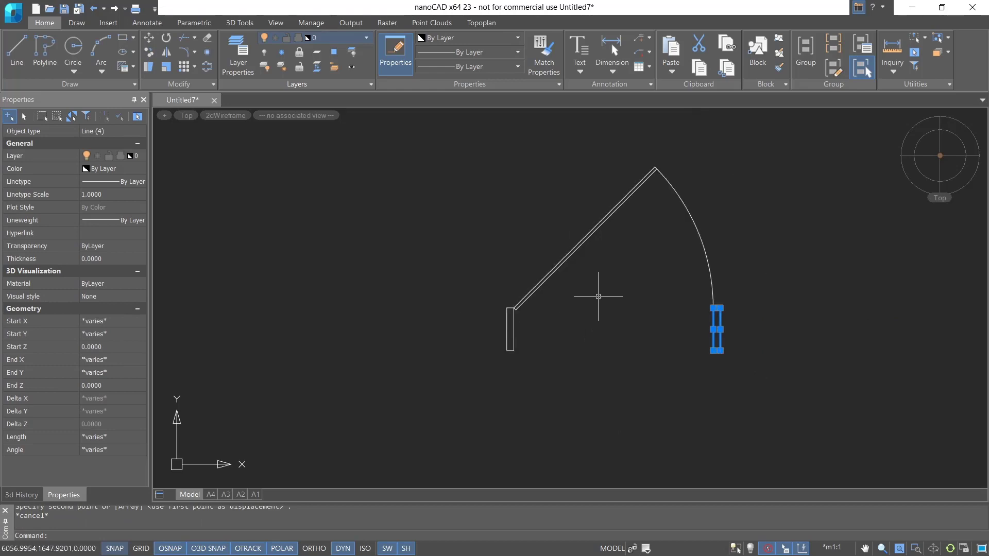
scroll(598, 296, "down", 2)
key("Escape")
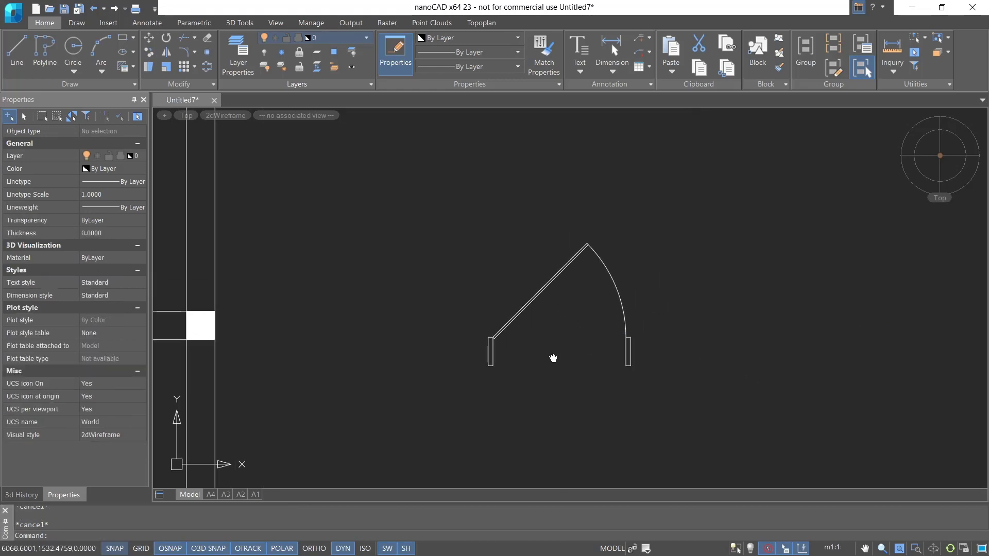
- Start a block definition named door with its base point at the lower-left corner of the left jamb
middle_click_drag(552, 343, 575, 336)
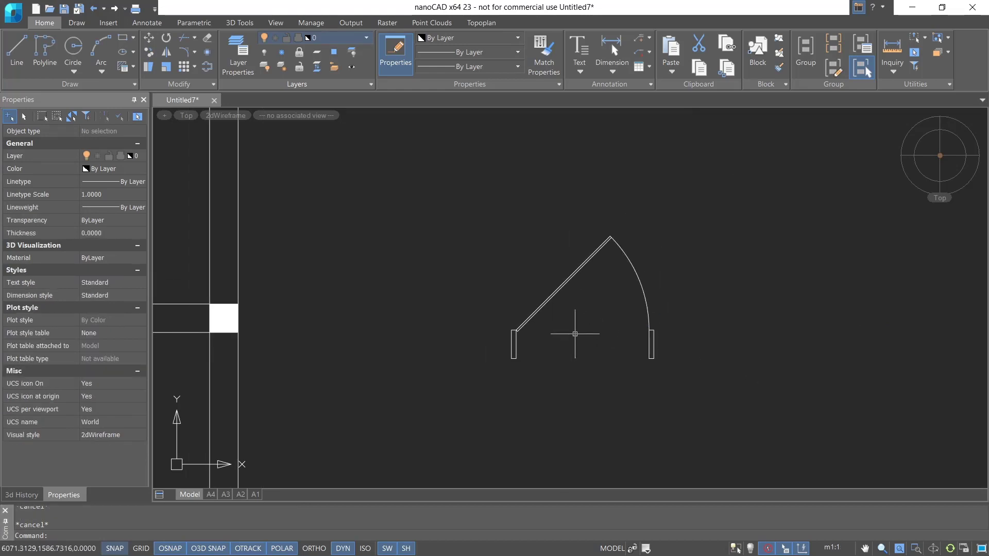
type("blokc")
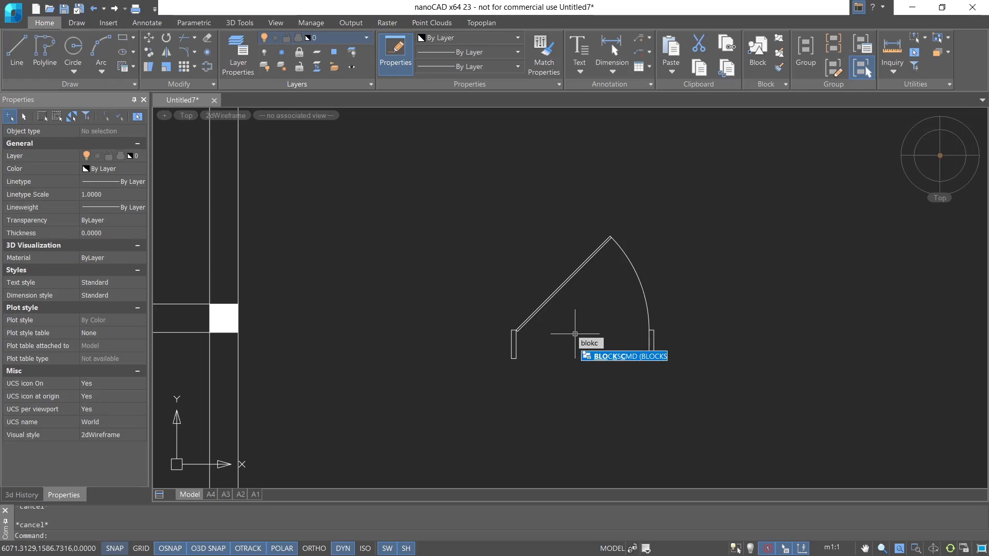
key("BackSpace")
key("BackSpace")
type("ck")
key("Return")
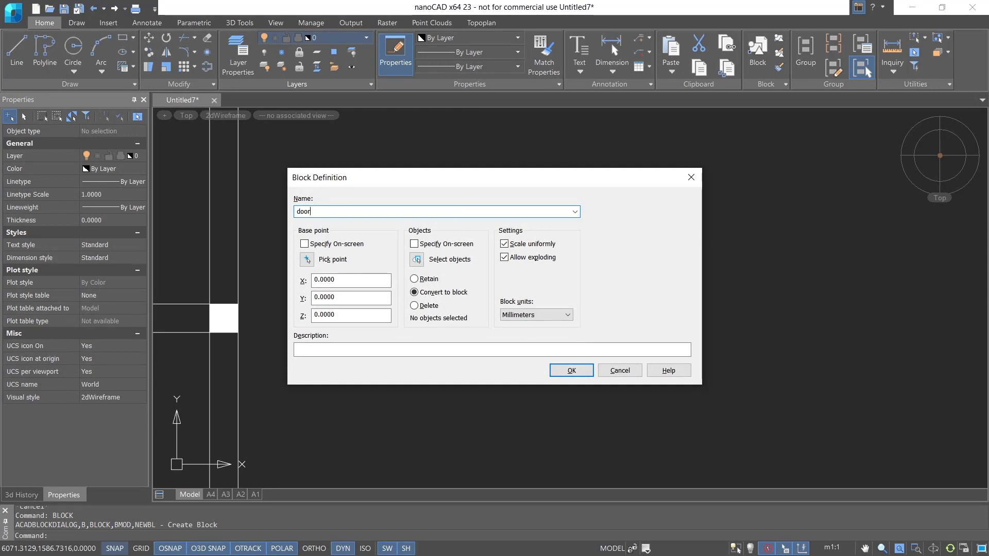
left_click(308, 260)
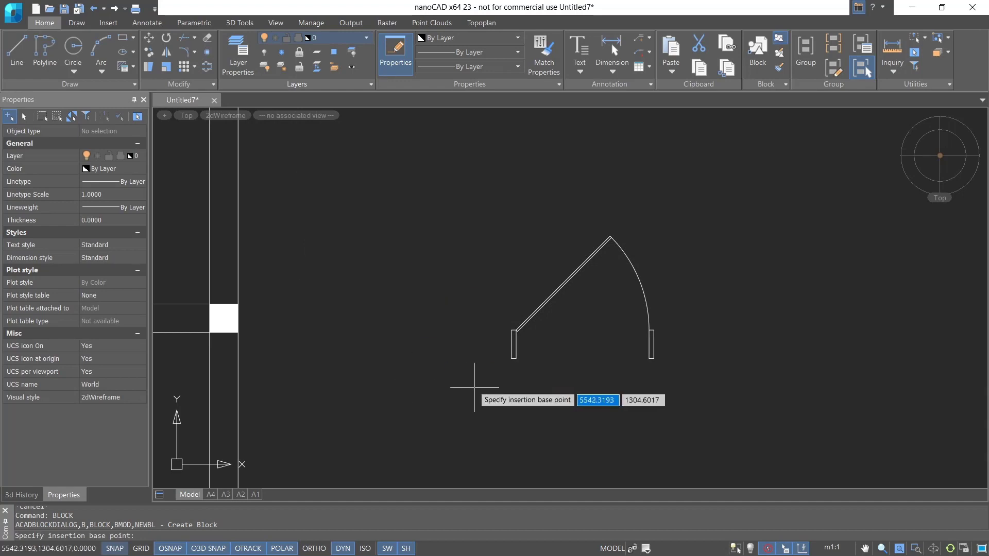
left_click(511, 358)
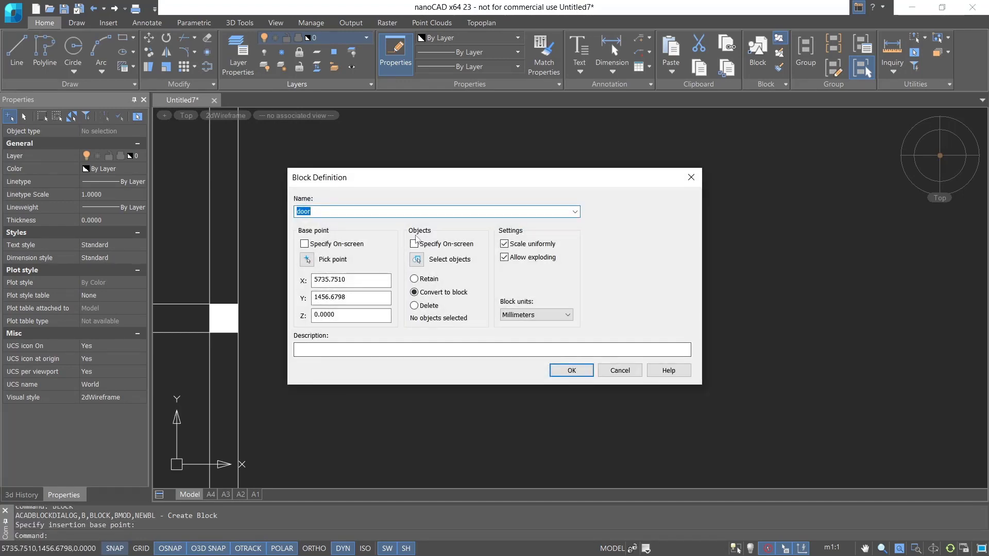
- Finish the door block by selecting the leaf, swing arc and both jambs, with Convert to block kept
left_click(418, 260)
left_click(700, 217)
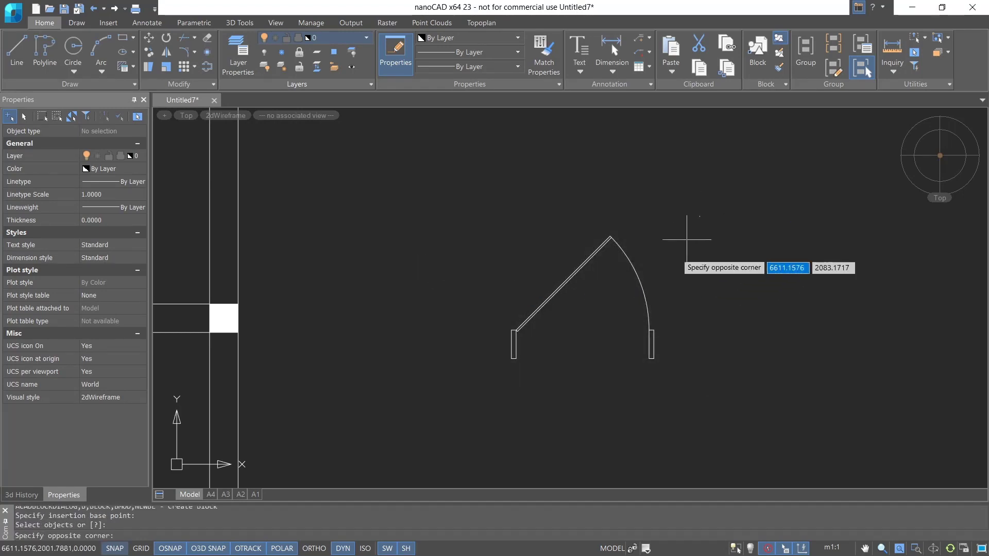
left_click(446, 406)
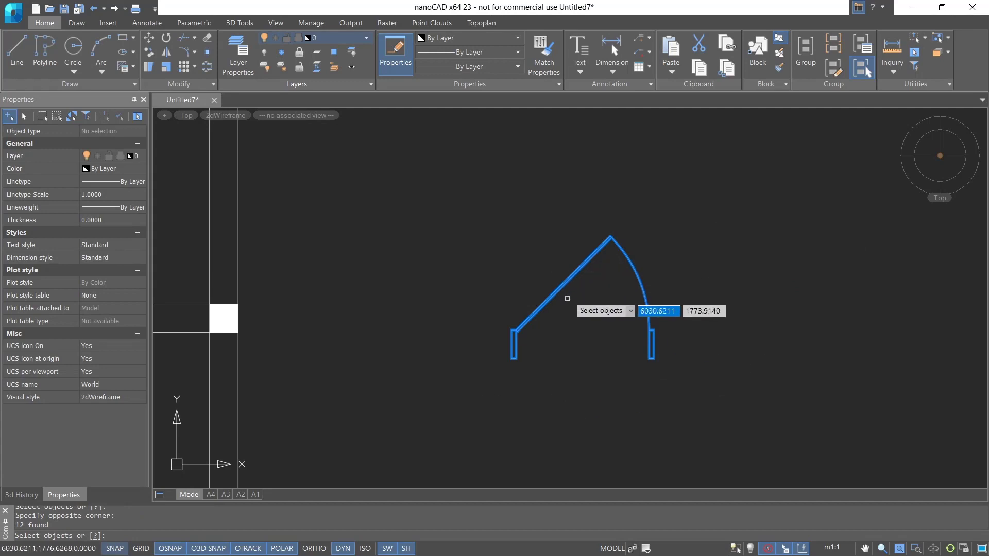
key("Return")
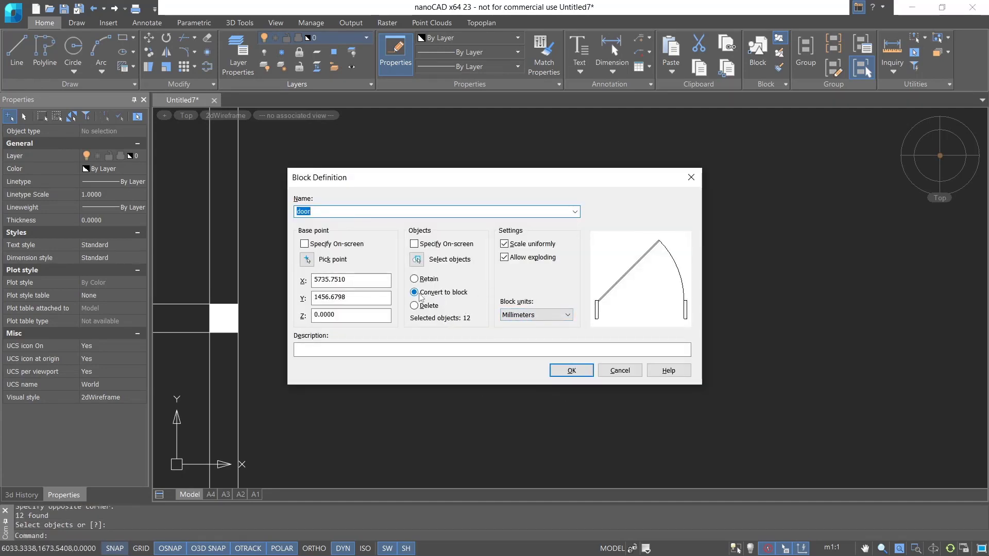
left_click(572, 370)
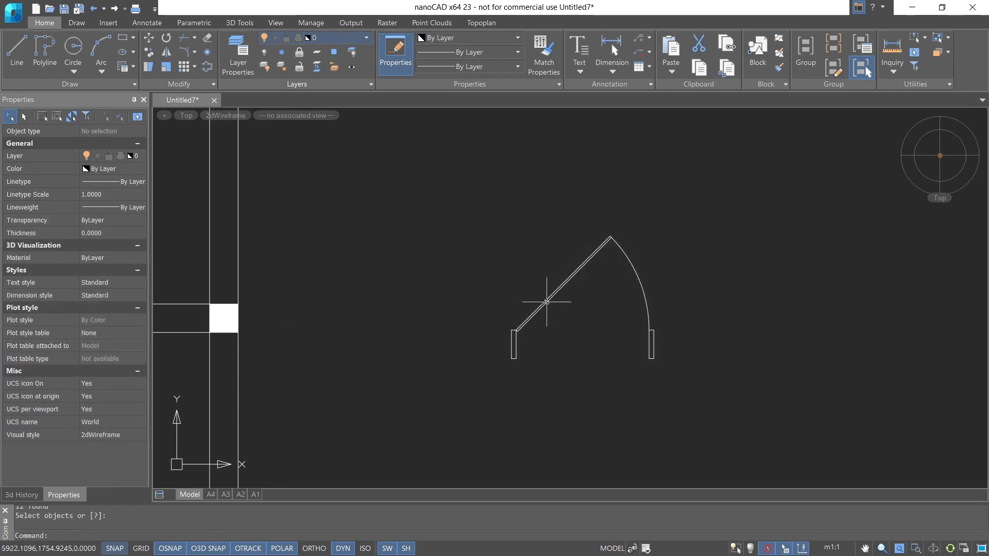
left_click(547, 302)
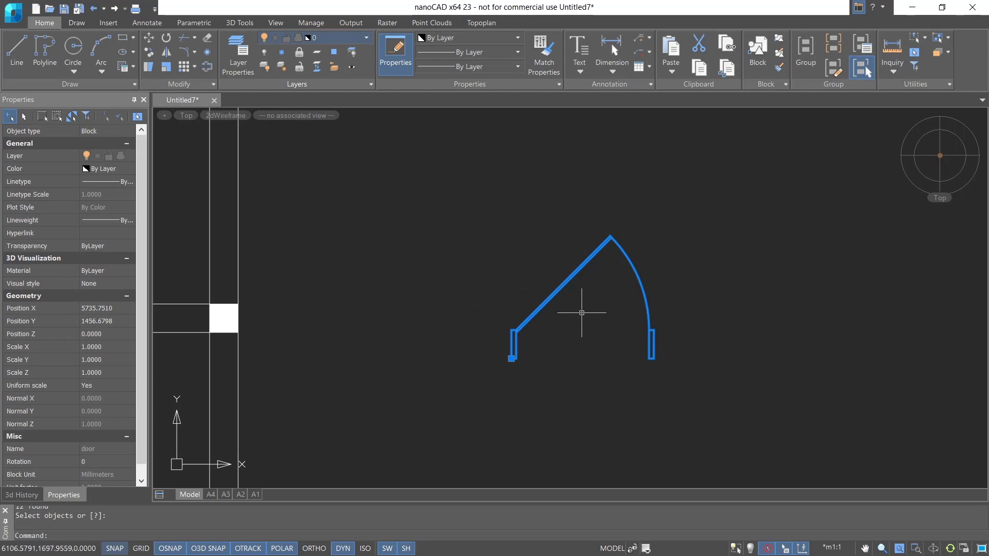
scroll(582, 313, "down", 3)
key("Escape")
- Rotate the door block 90 degrees counterclockwise about a point near the middle of its opening
scroll(585, 324, "down", 2)
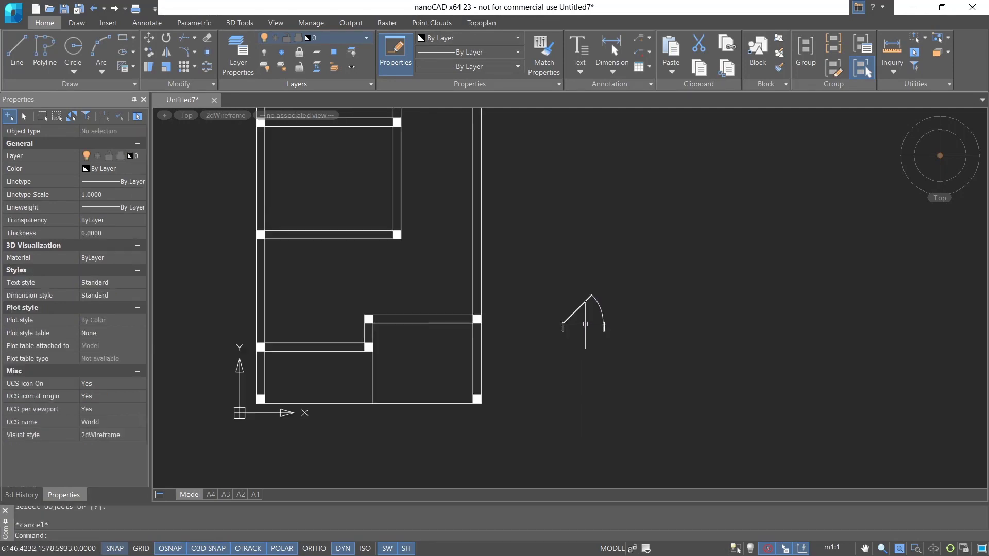
mouse_move(570, 288)
middle_mouse_down()
mouse_move(563, 331)
mouse_move(575, 342)
middle_mouse_up()
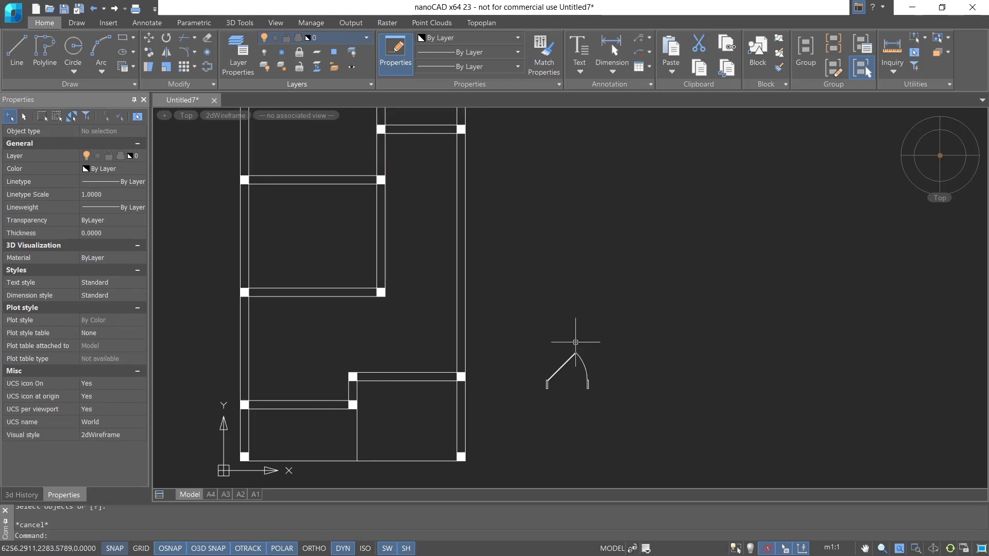
type("ro")
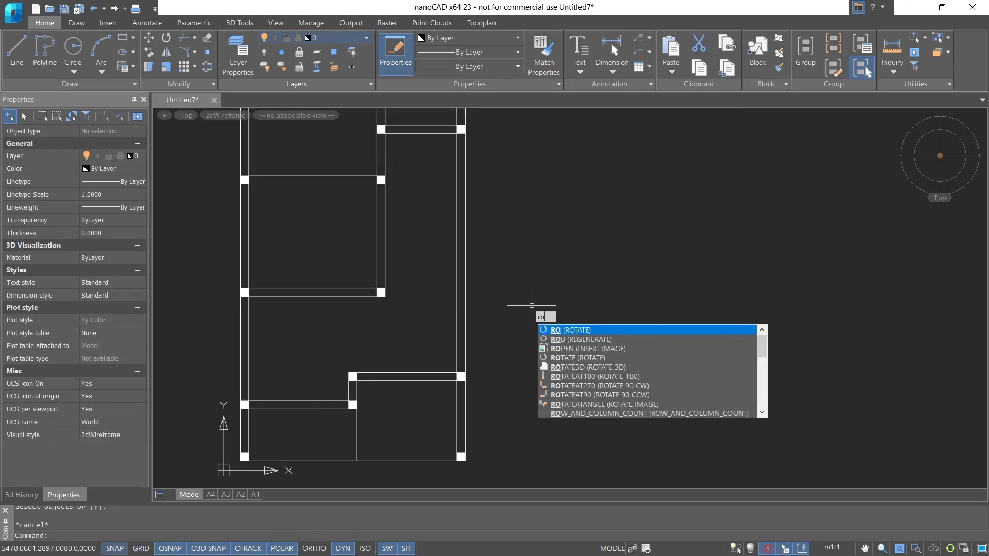
key("Return")
left_click(613, 312)
left_click(523, 404)
key("Return")
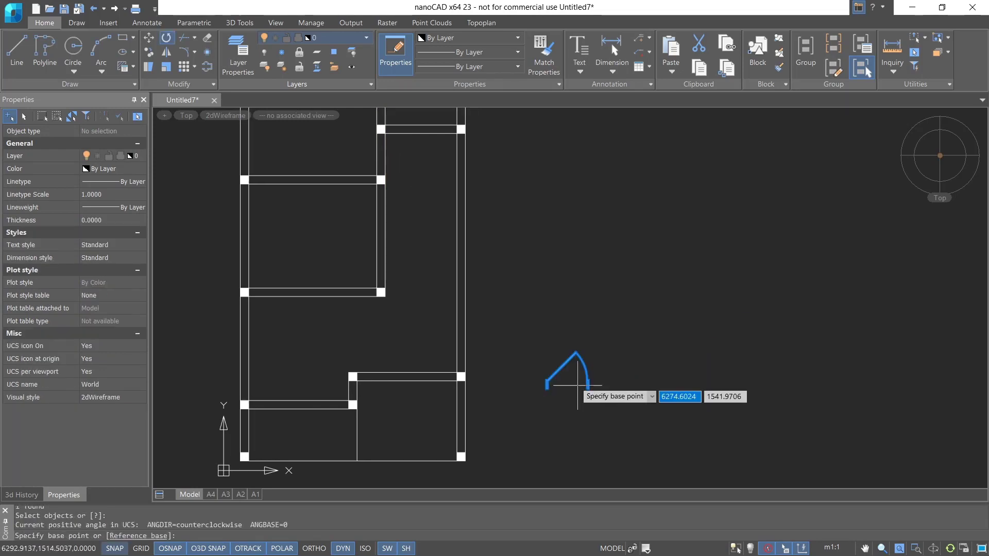
left_click(574, 381)
left_click(573, 283)
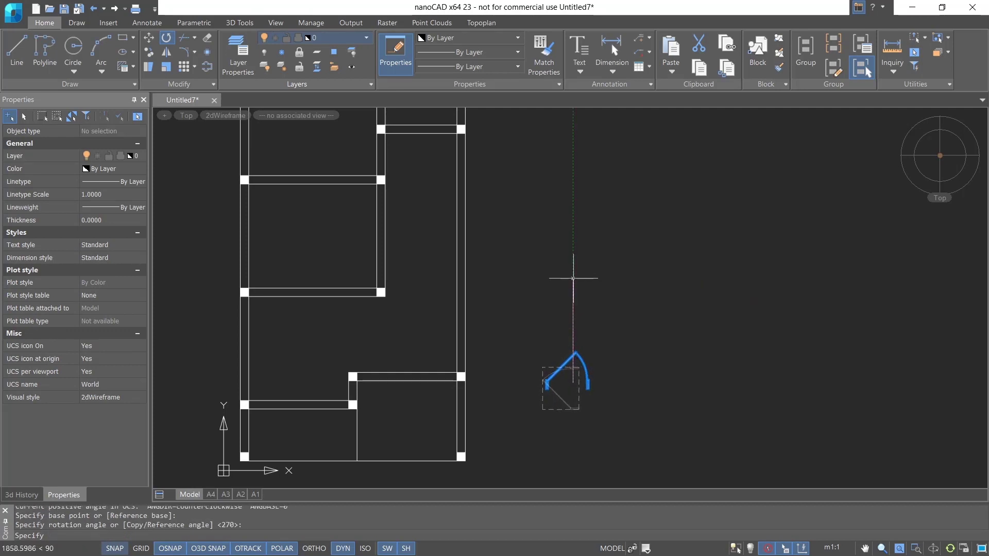
key("Escape")
- Copy the rotated door from its lower jamb's lower-right corner to the upper-right corner of the column joining the two left-hand rooms and the corridor
middle_click_drag(619, 380, 619, 351)
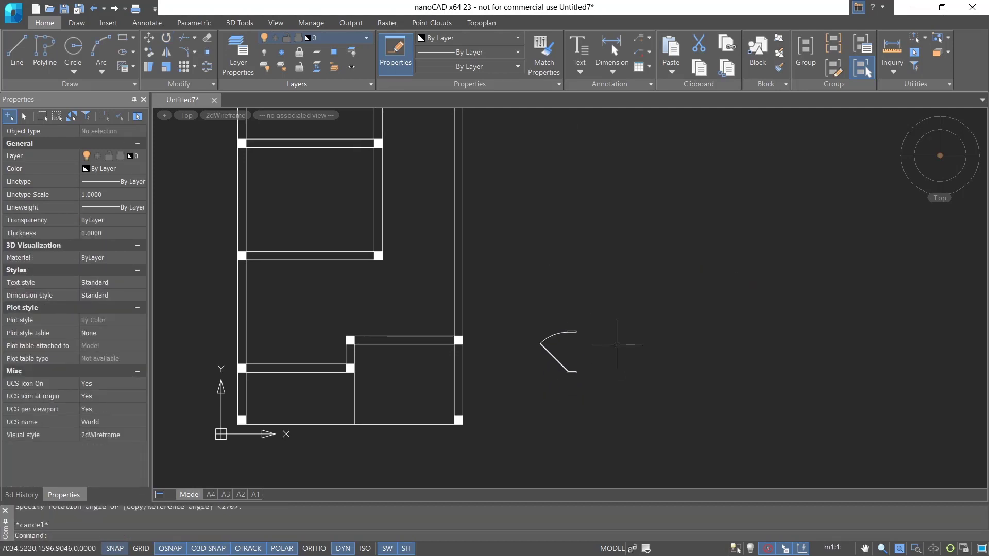
type("o")
key("Return")
left_click(593, 276)
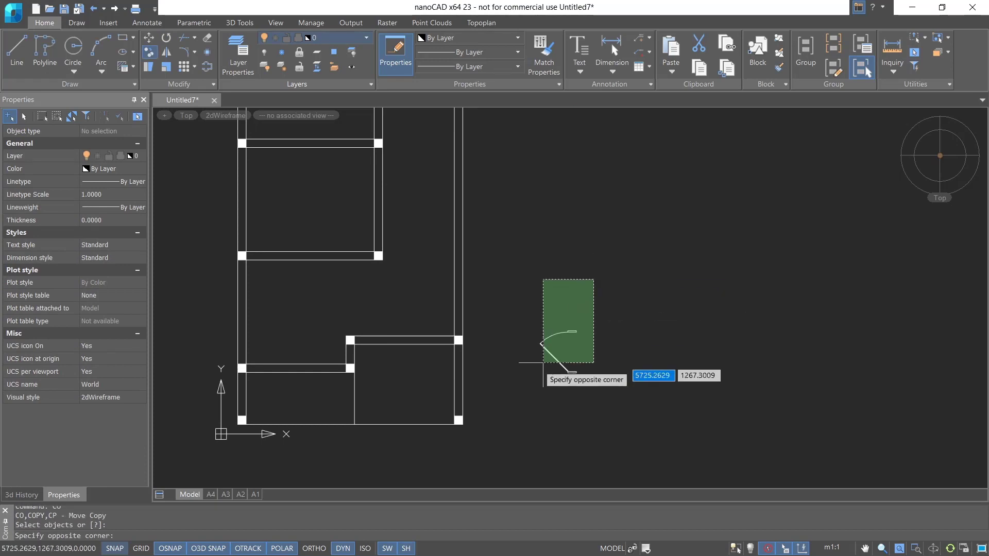
left_click(523, 398)
key("Return")
scroll(572, 376, "up", 5)
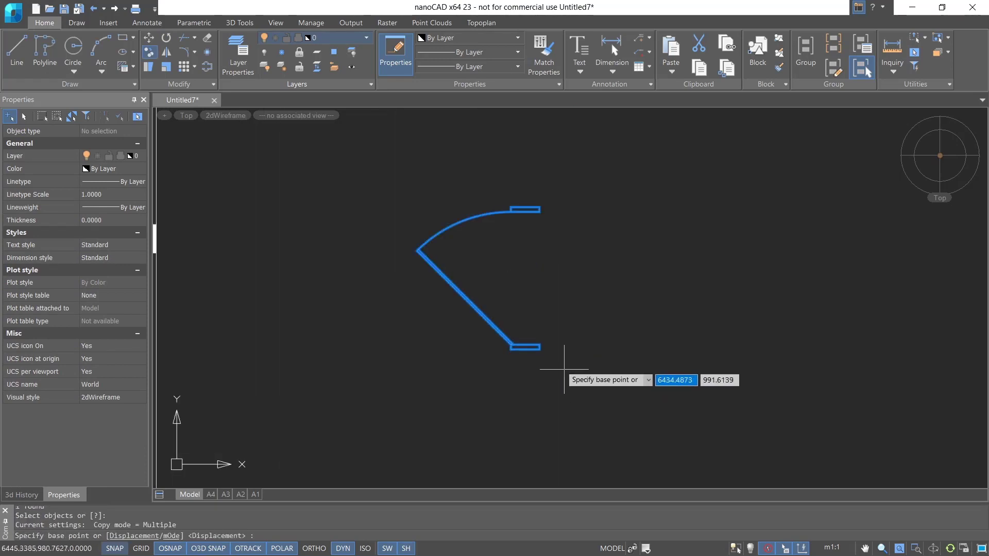
left_click(539, 350)
scroll(512, 263, "down", 5)
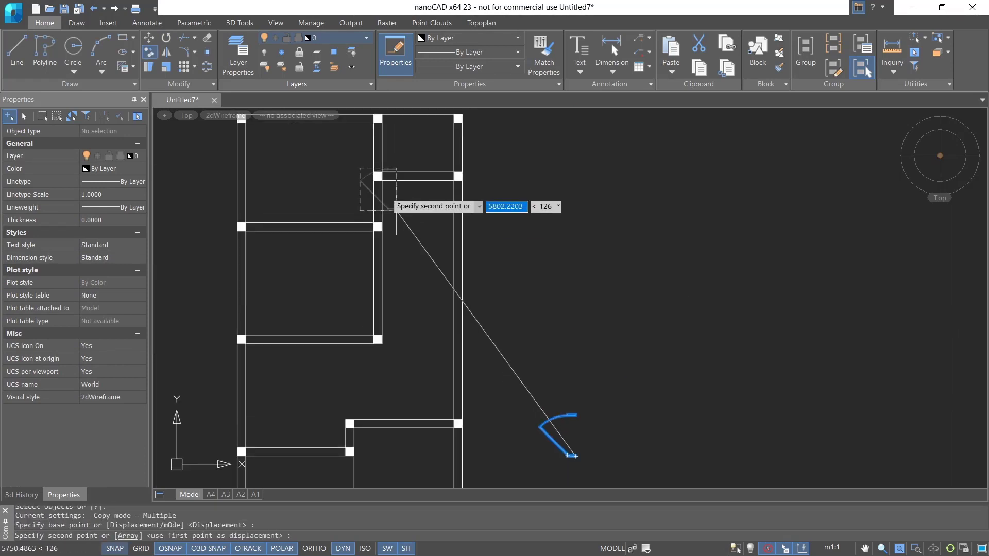
scroll(380, 215, "up", 8)
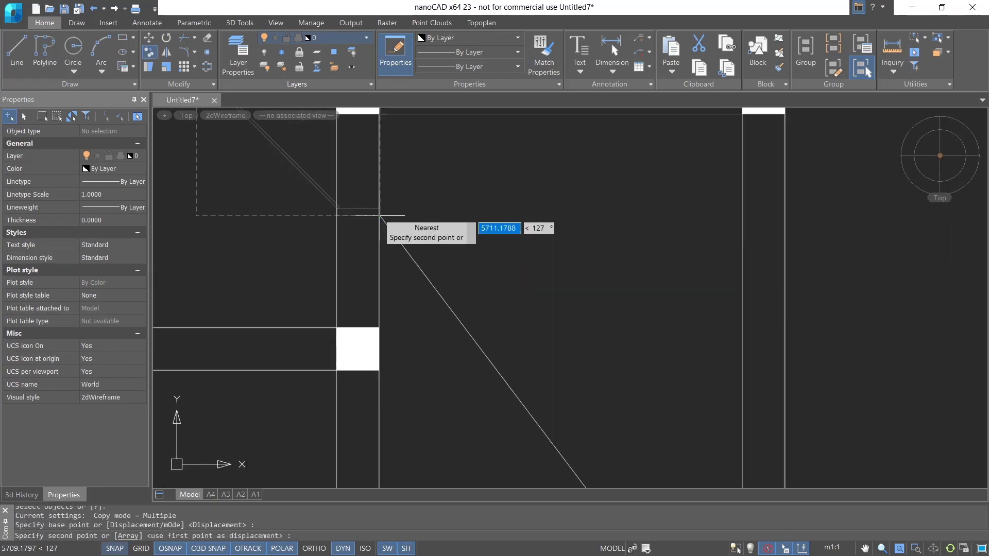
left_click(386, 328)
scroll(448, 309, "down", 5)
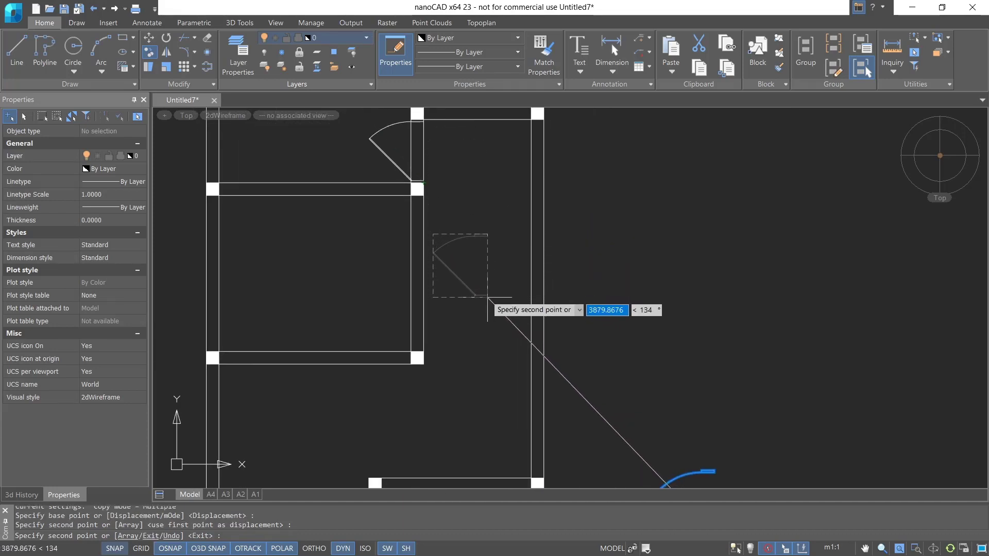
key("Escape")
middle_click_drag(484, 228, 481, 260)
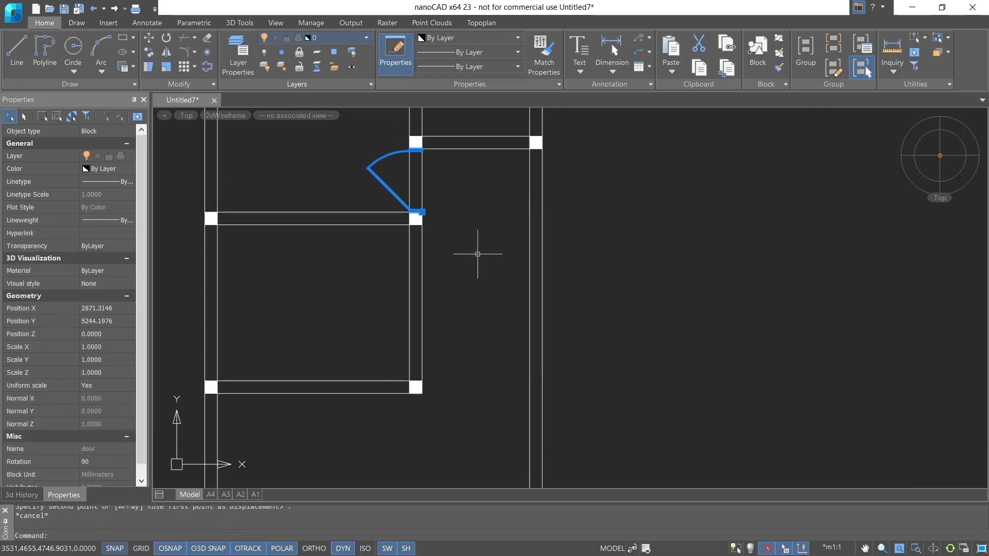
key("Escape")
- Mirror the placed door across a horizontal line through the midpoint of the column's right edge, keeping the source door
type("mi")
key("Return")
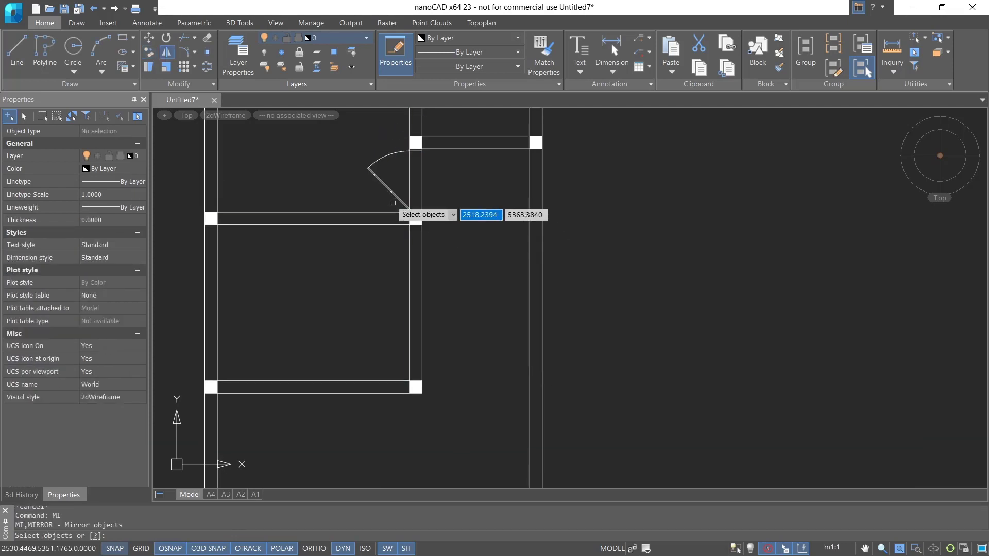
left_click(391, 192)
key("Return")
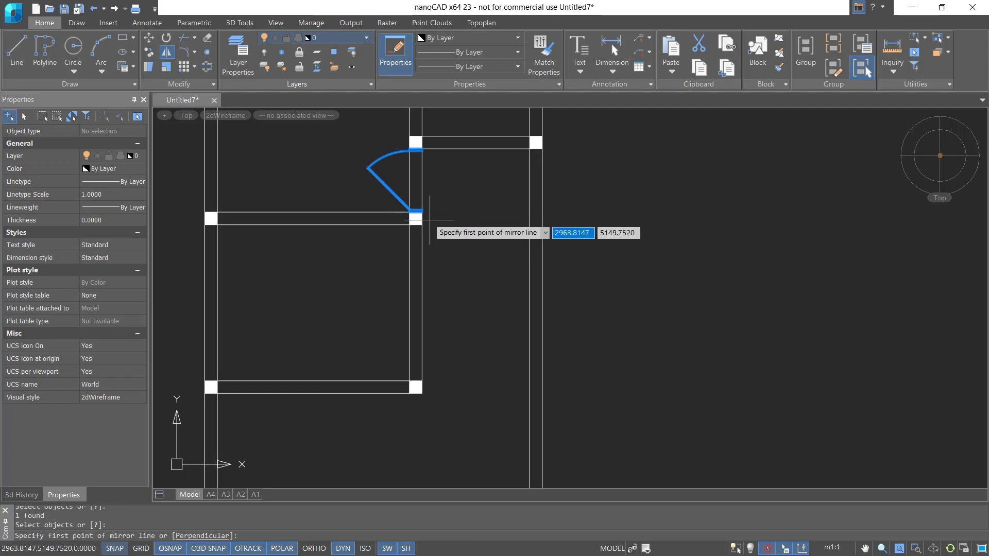
scroll(430, 224, "up", 5)
left_click(404, 215)
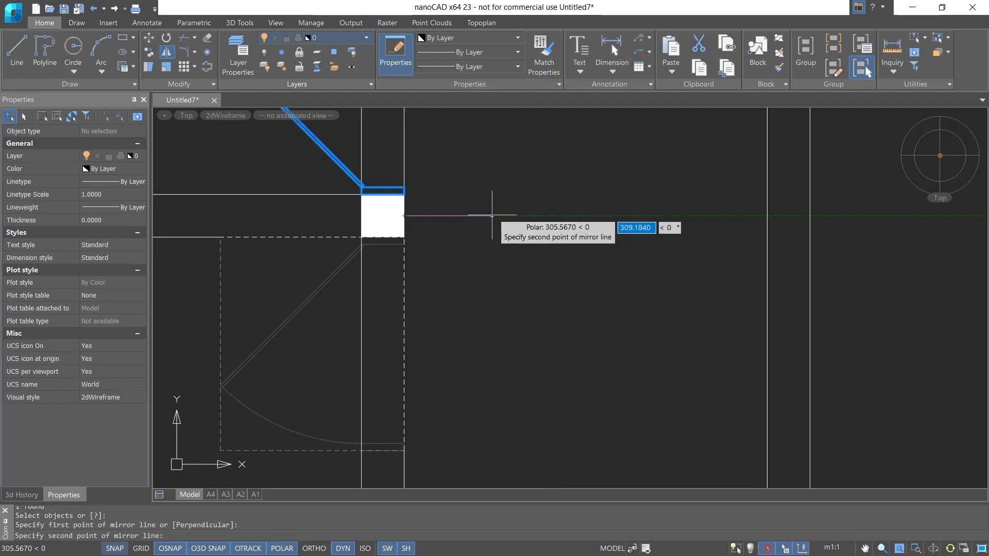
left_click(514, 215)
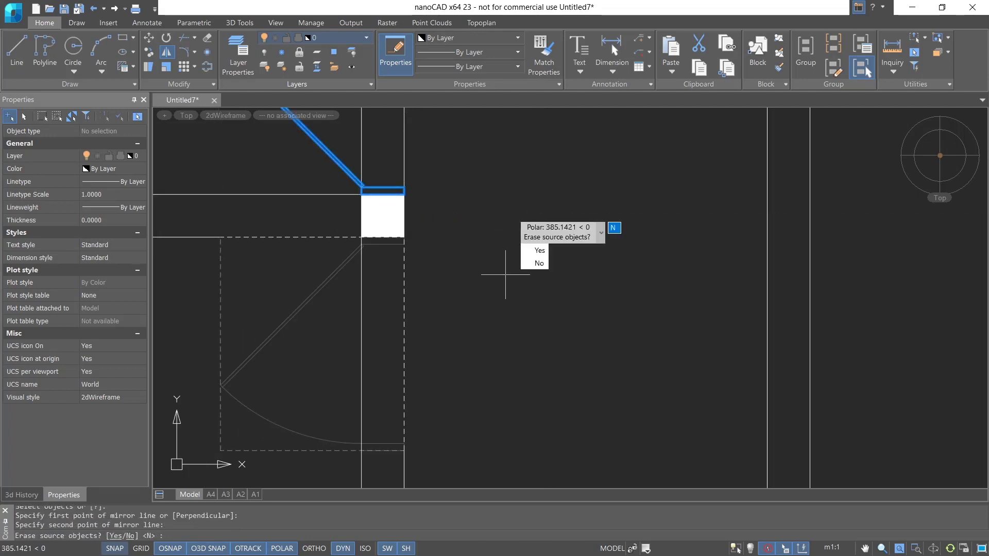
key("Down")
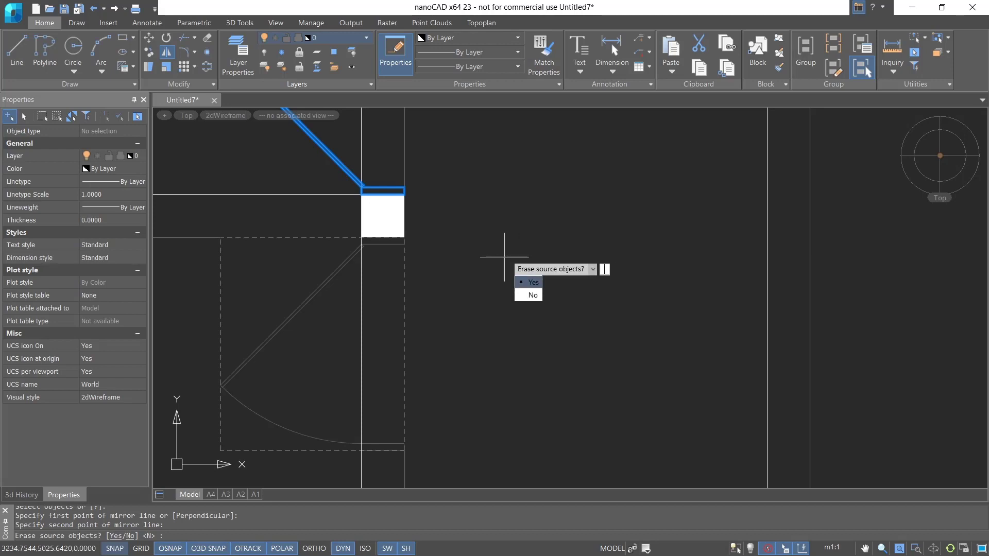
key("Down")
key("Return")
key("Return")
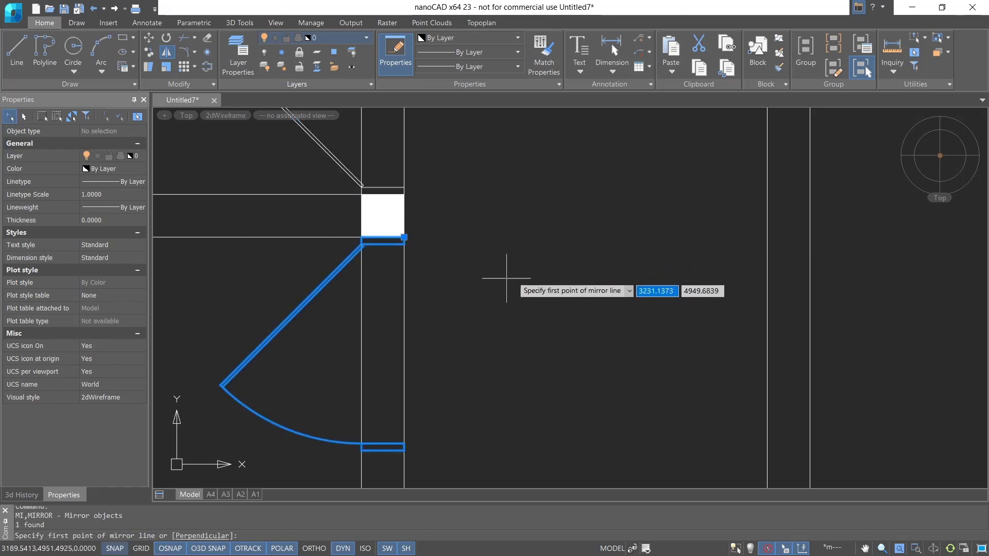
scroll(517, 279, "down", 2)
key("Escape")
middle_click_drag(539, 282, 512, 258)
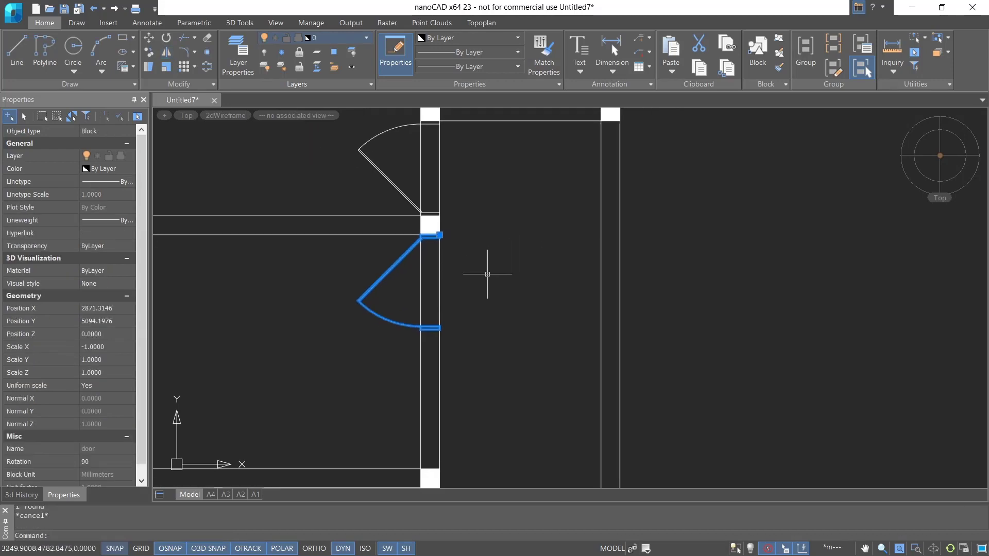
key("Escape")
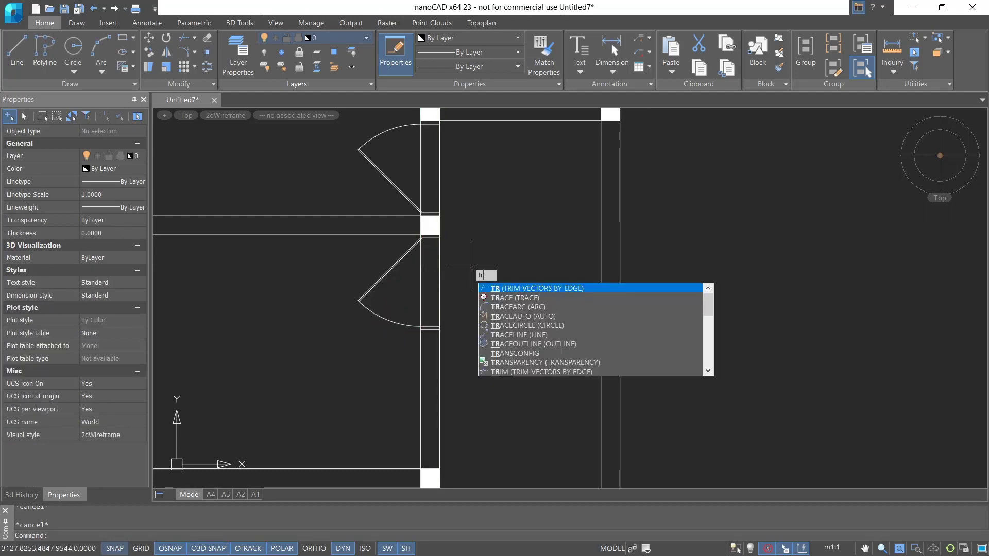
key("Return")
left_click(434, 282)
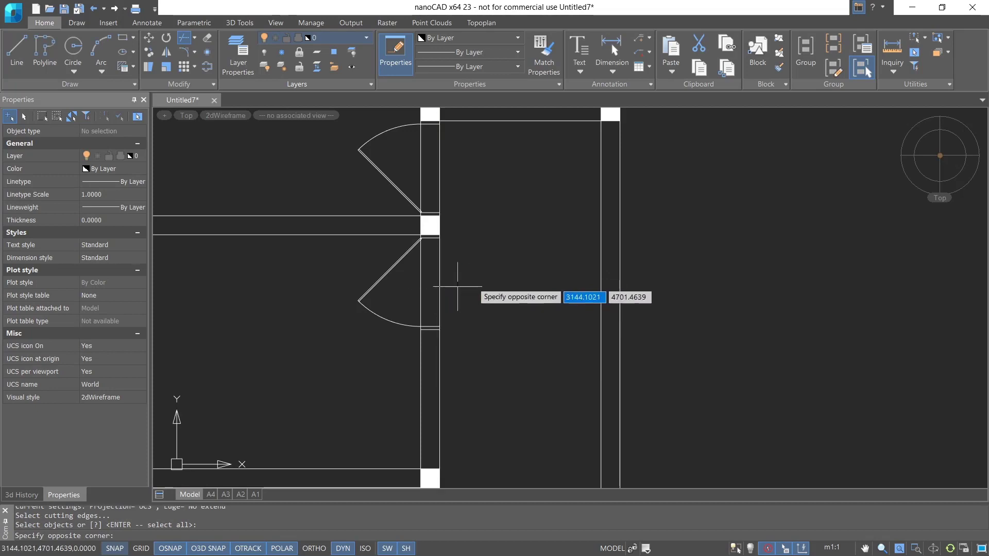
key("Escape")
key("Escape")
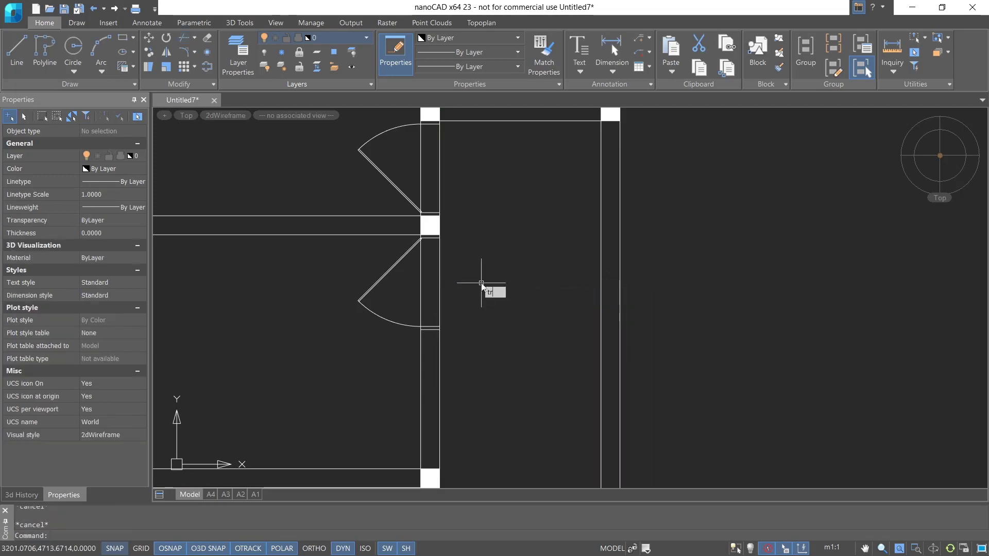
- Trim the wall lines crossing the two door openings, using all objects as cutting edges
key("Return")
key("Return")
left_click(467, 283)
left_click(414, 287)
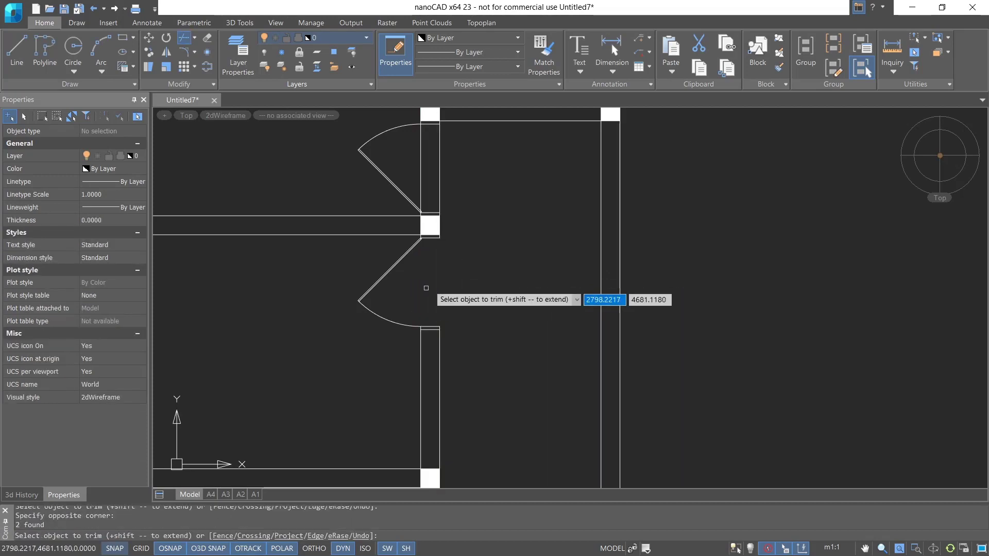
left_click(455, 184)
left_click(400, 163)
key("Return")
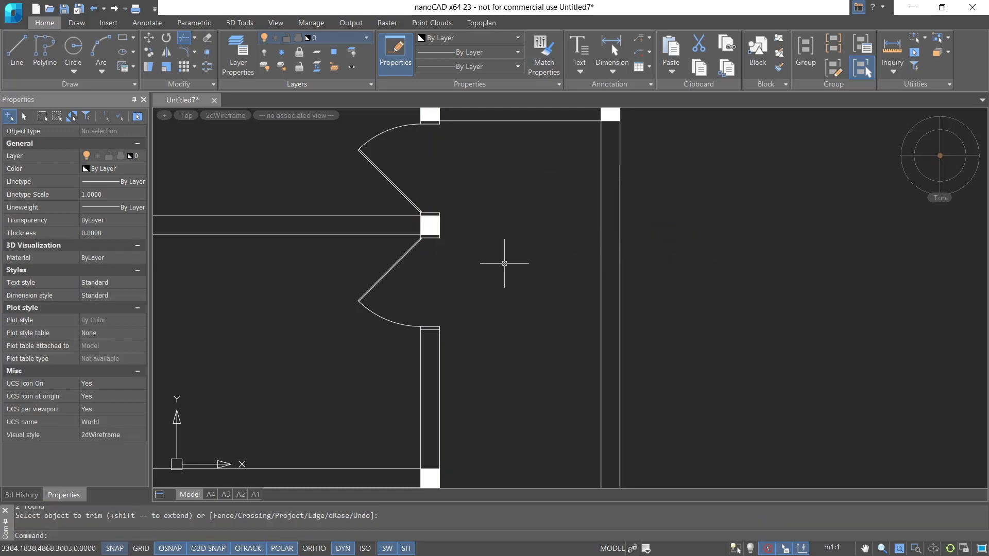
- Create a new layer named furniture and set its colour to index colour 31
scroll(504, 263, "down", 3)
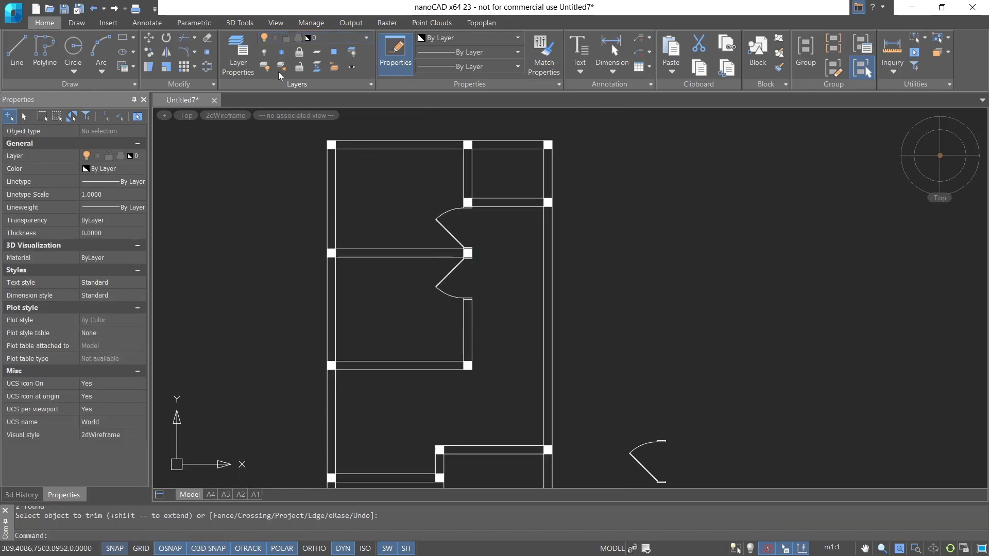
left_click(238, 52)
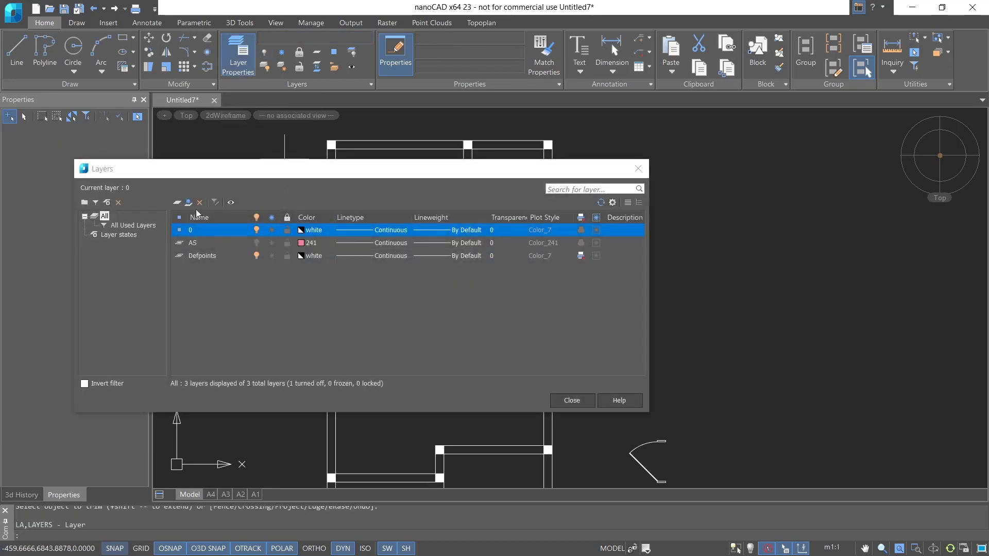
left_click(179, 202)
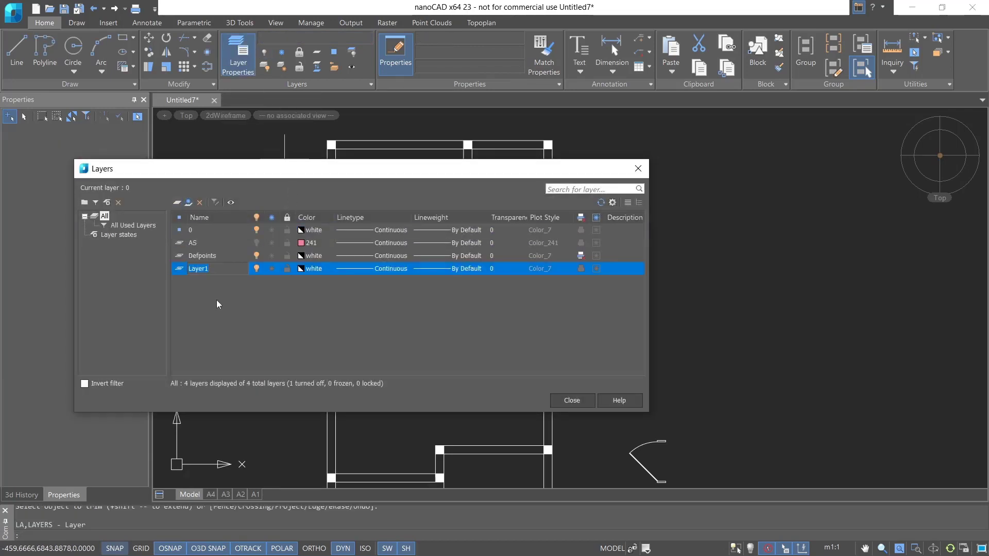
type("furniture")
left_click(318, 269)
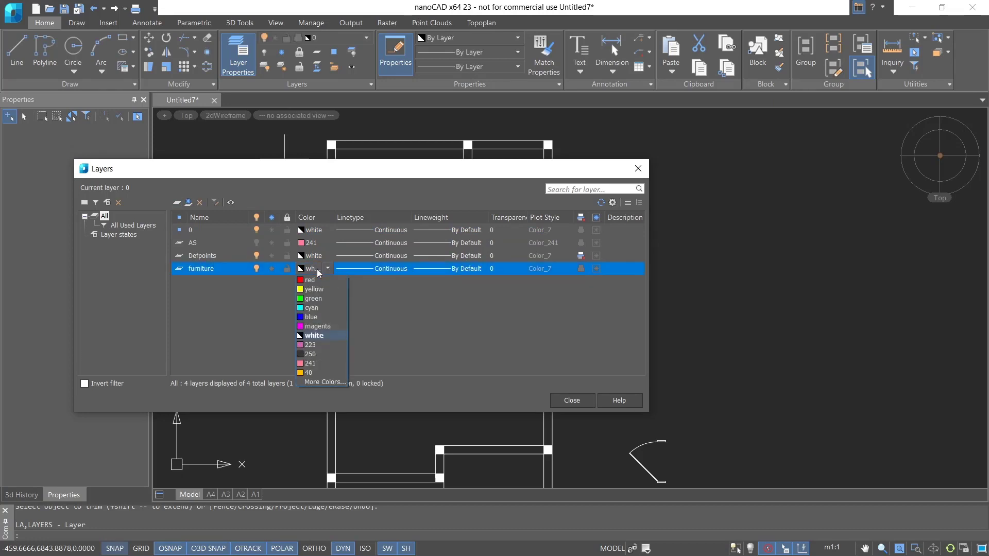
left_click(320, 382)
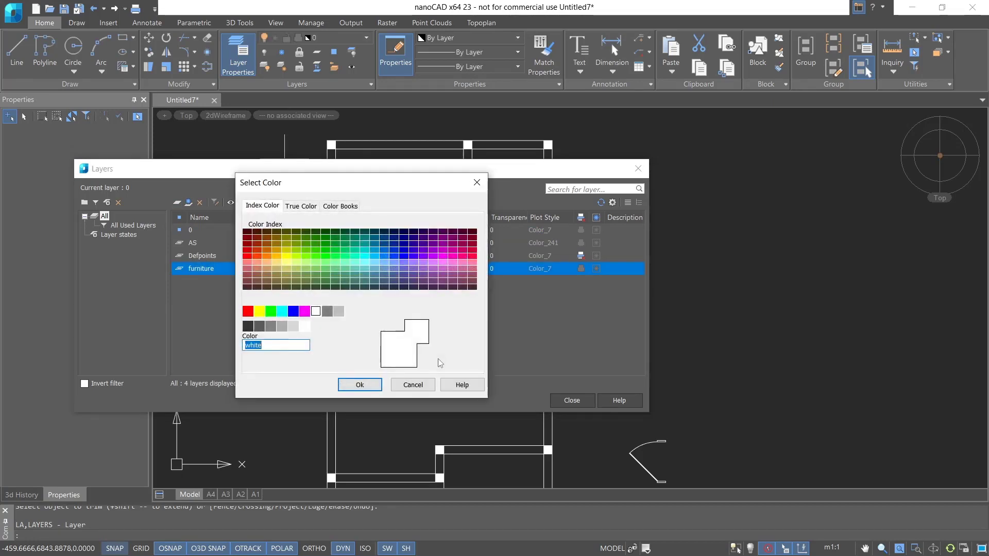
left_click(266, 262)
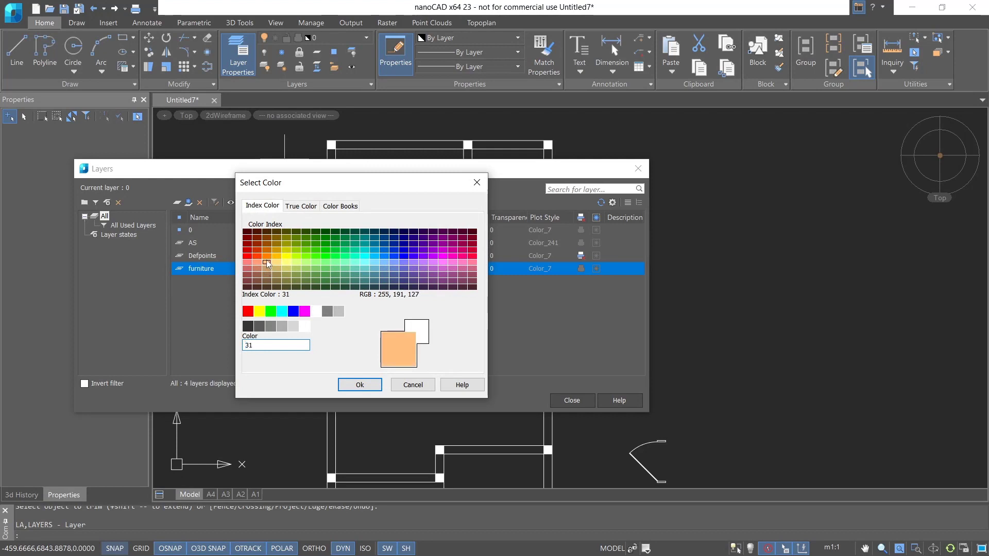
left_click(359, 385)
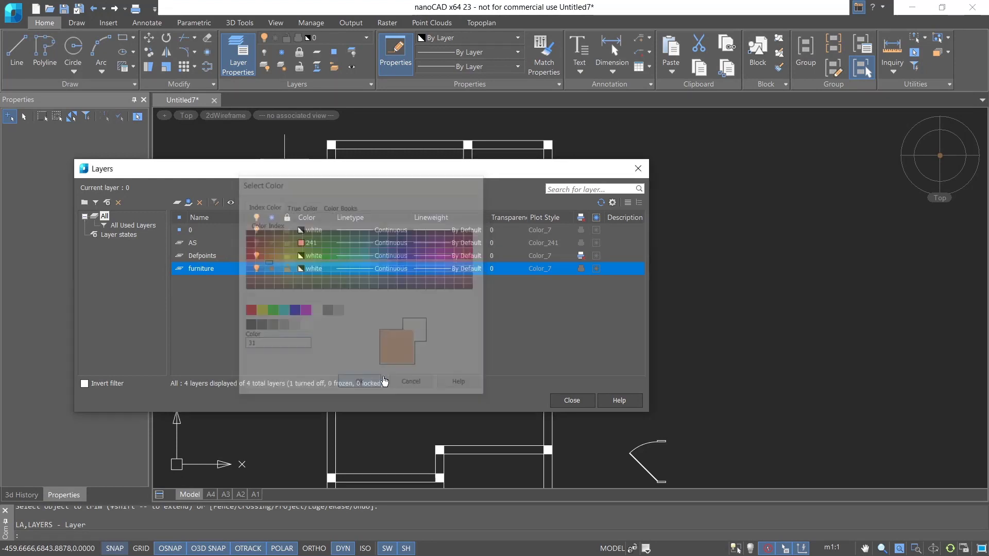
left_click(569, 400)
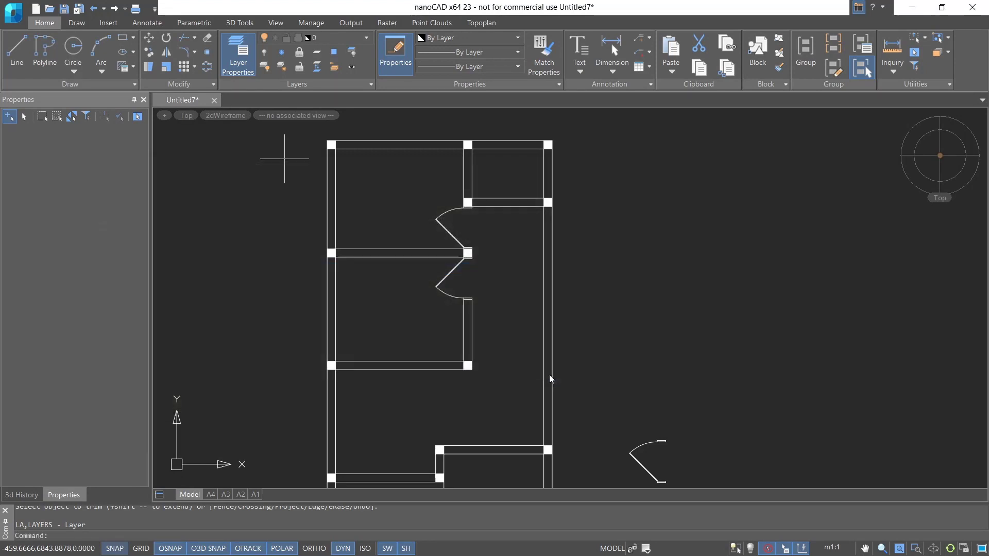
- Assign all three door blocks, the two placed in the walls and the spare one outside the plan, to the furniture layer
left_click(468, 286)
left_click(419, 275)
left_click(454, 225)
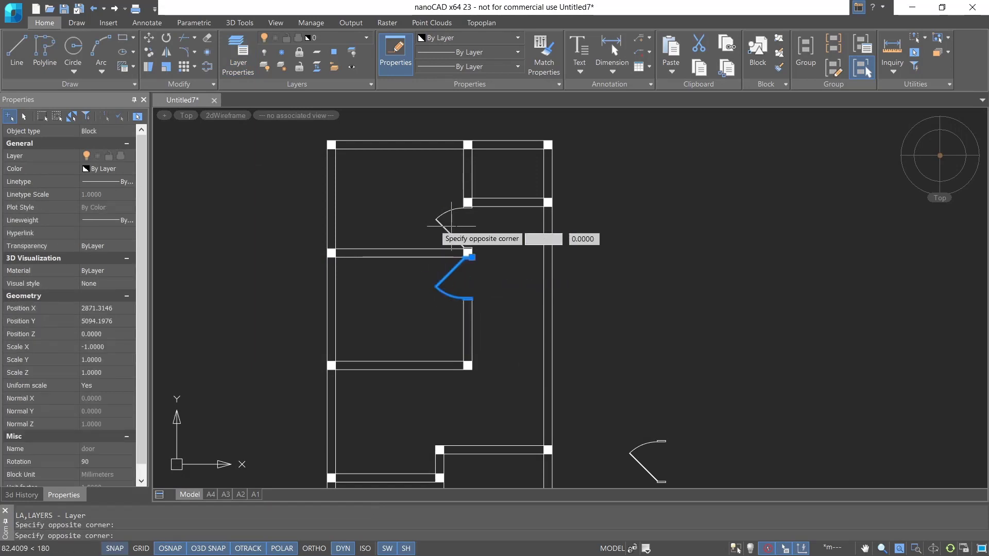
left_click(401, 216)
left_click(641, 458)
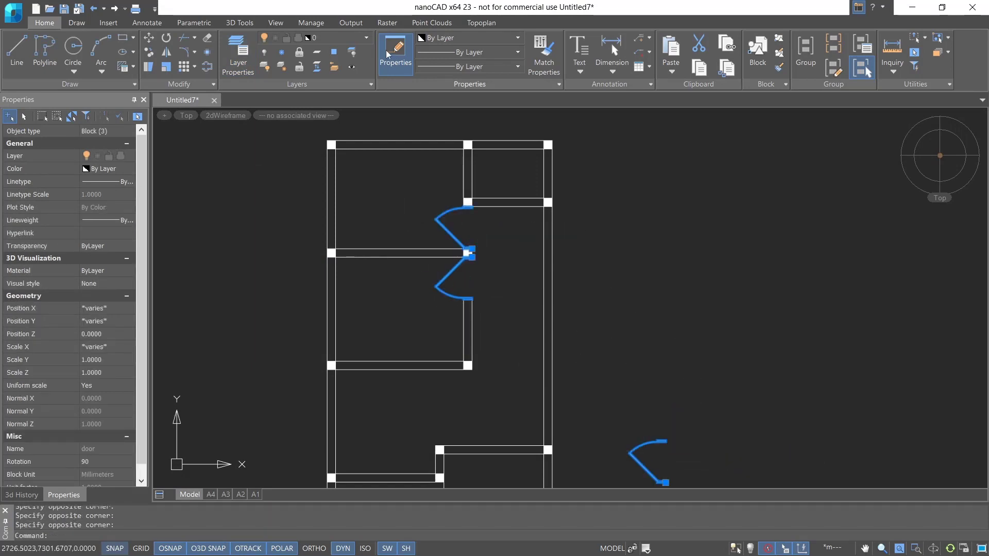
left_click(339, 37)
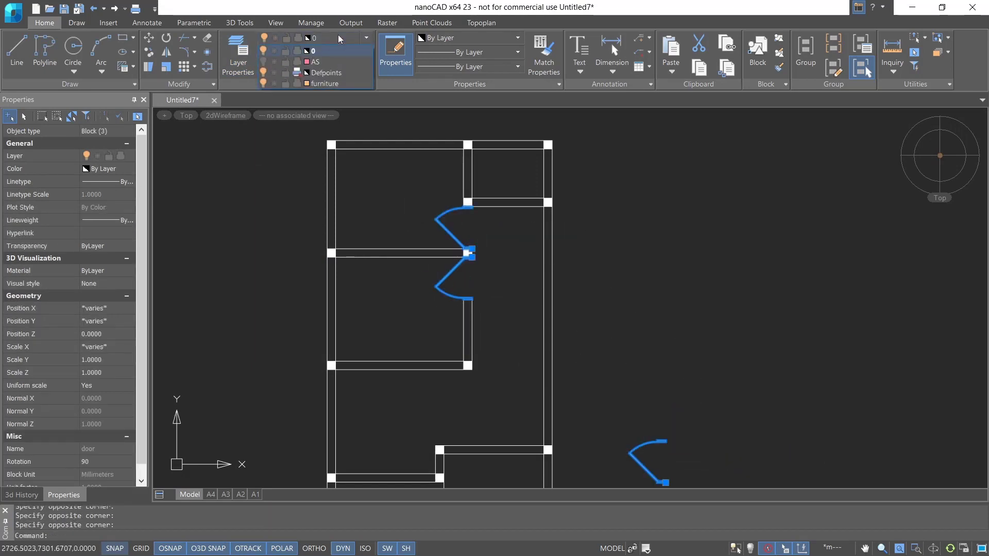
left_click(316, 84)
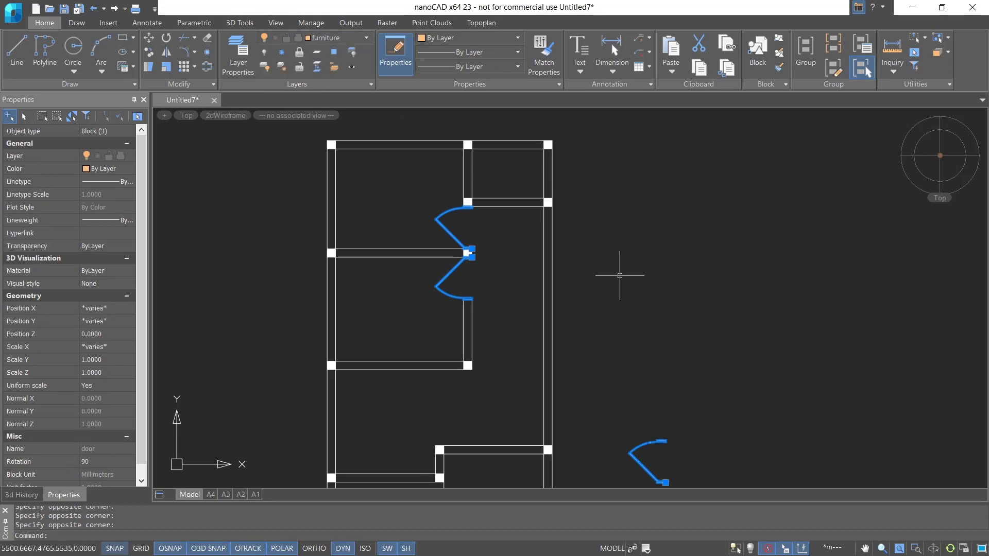
key("Escape")
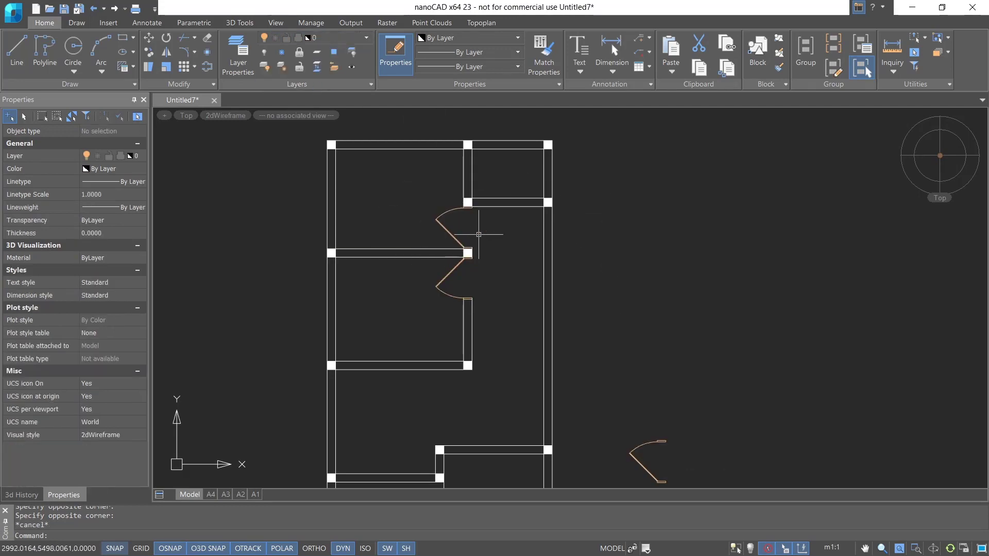
- Copy the upper placed door about 1050 units horizontally to the right, into the corridor below the small upper-right room
scroll(498, 245, "down", 3)
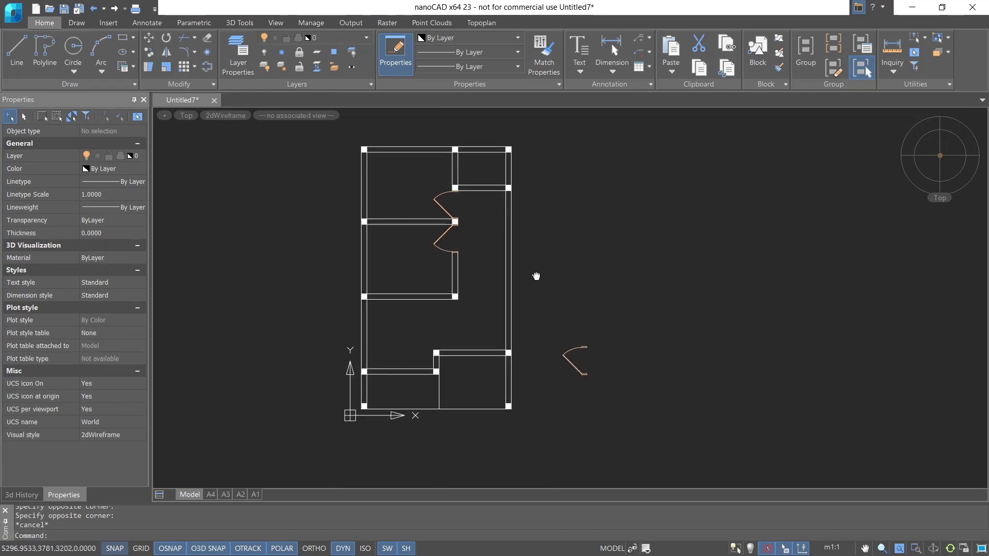
scroll(553, 355, "up", 2)
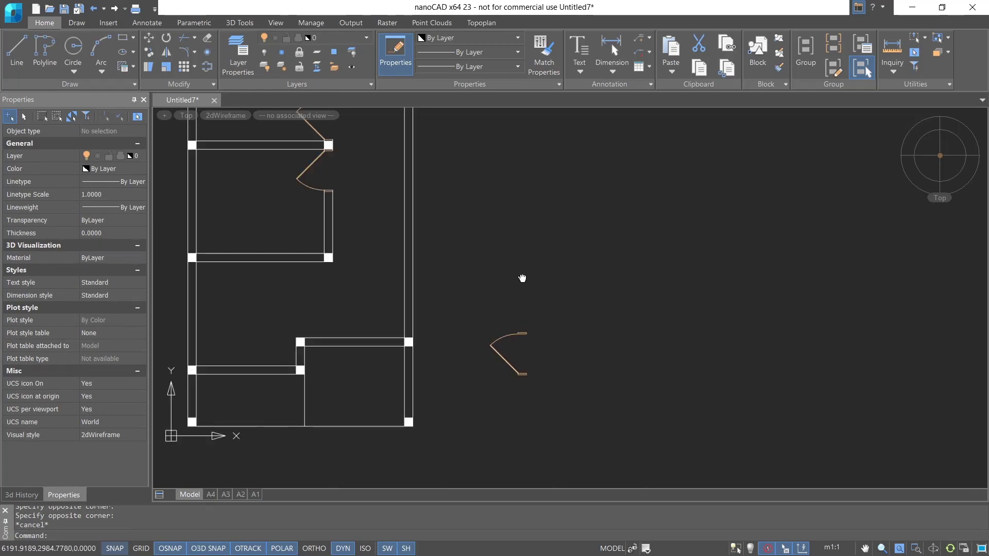
middle_click_drag(522, 279, 565, 350)
type("co")
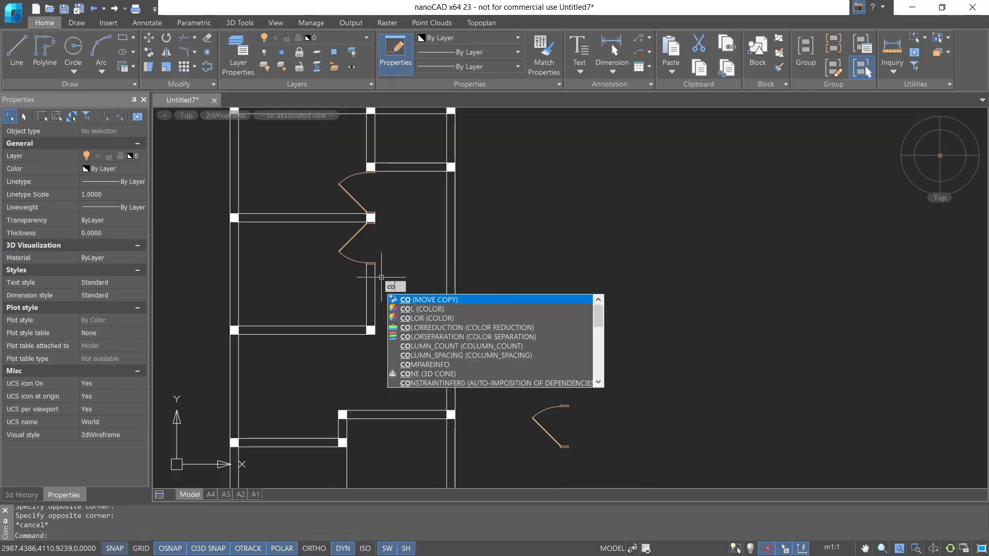
key("Return")
scroll(358, 187, "up", 2)
left_click(358, 189)
left_click(325, 248)
key("Return")
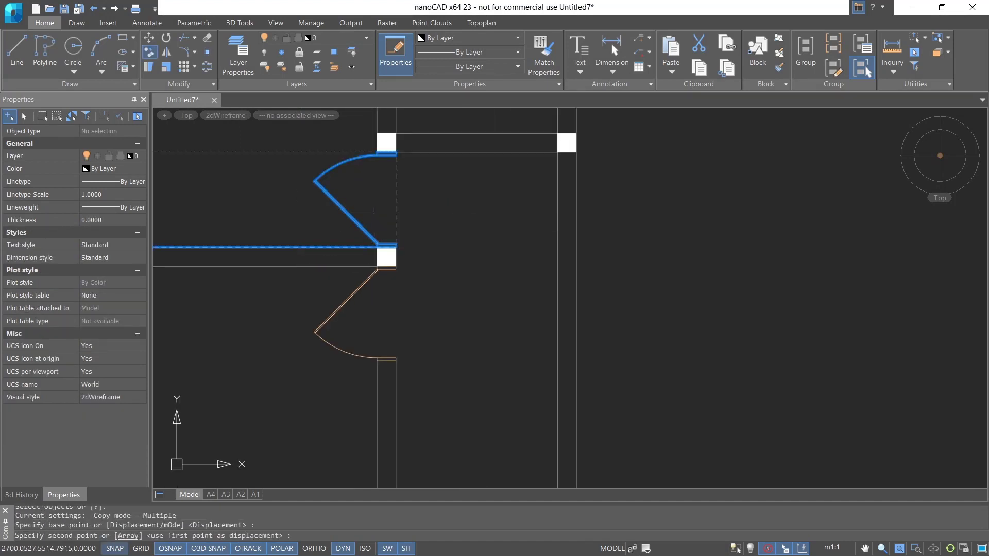
left_click(374, 212)
left_click(507, 213)
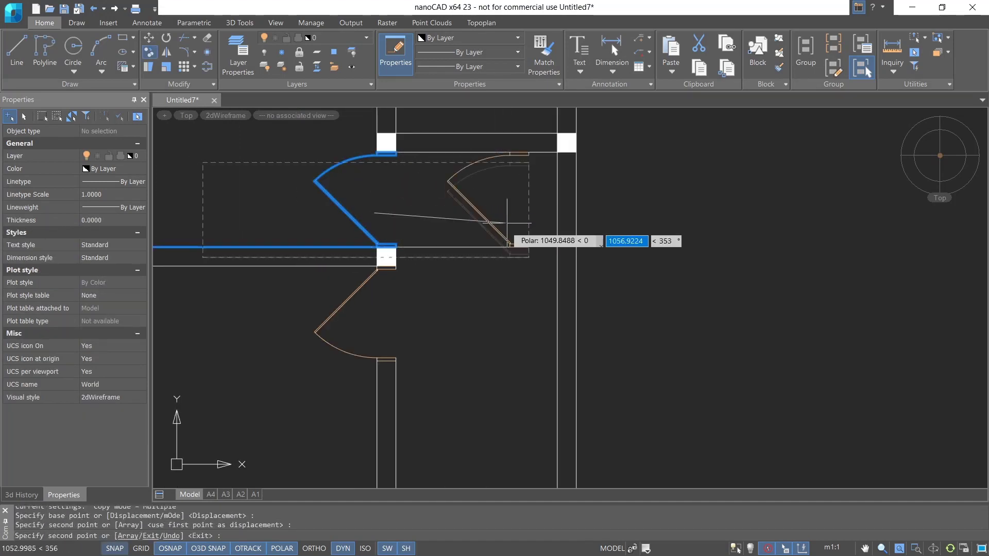
key("Escape")
- Erase the stray horizontal wall line that was copied along with the door into the corridor
left_click(450, 274)
left_click(428, 229)
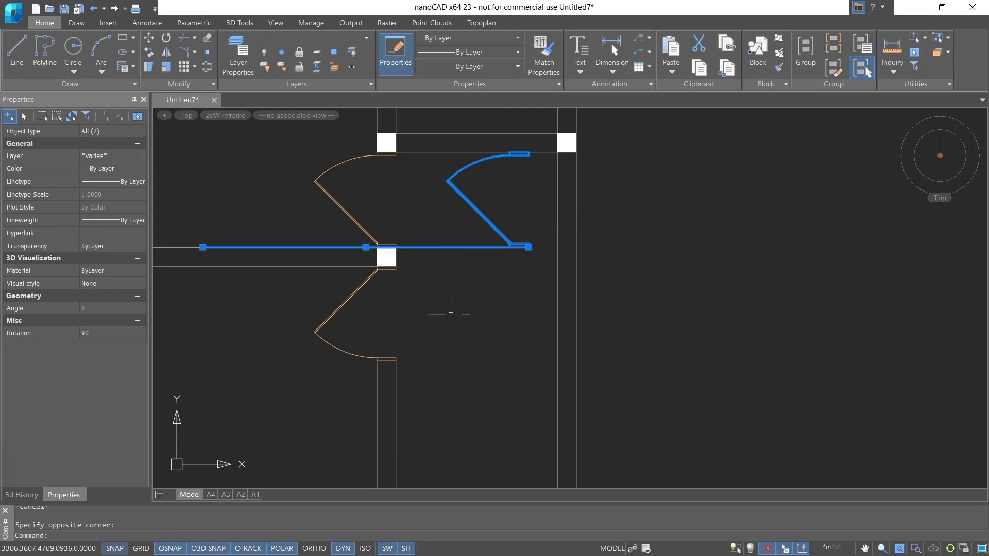
key("Escape")
left_click(448, 292)
left_click(449, 227)
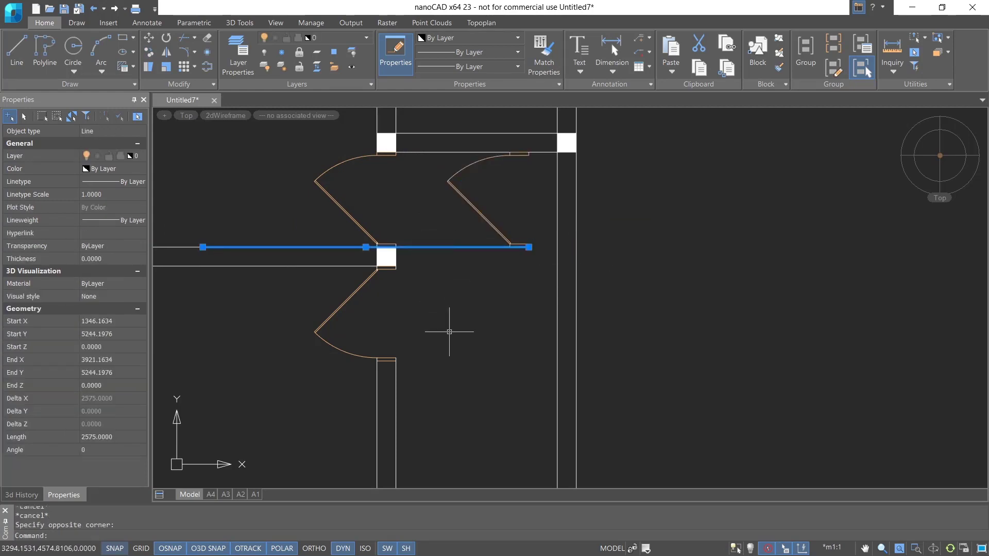
type("e")
key("Return")
middle_click_drag(466, 261, 464, 299)
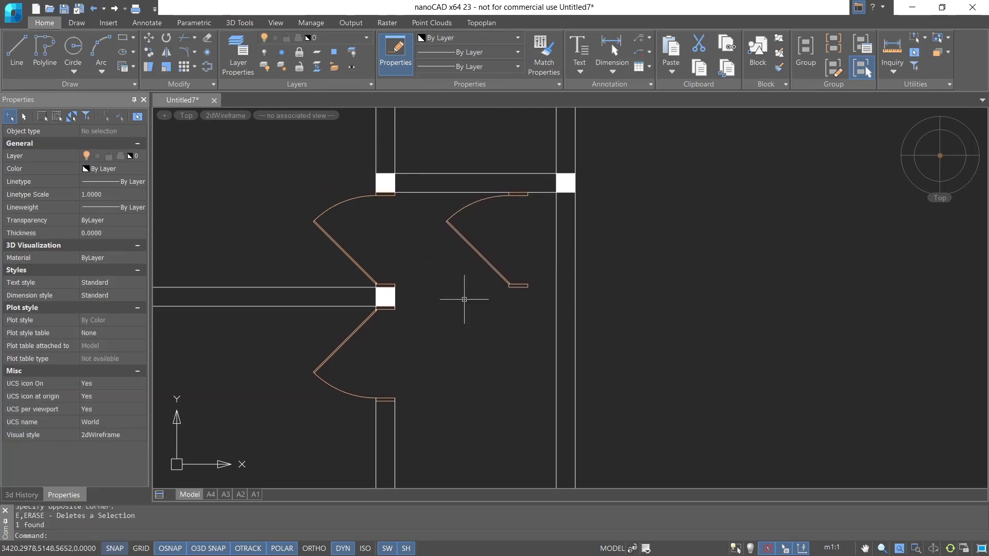
- Rotate the copied corridor door 90 degrees clockwise about a point near the middle of its opening
type("ro")
key("Return")
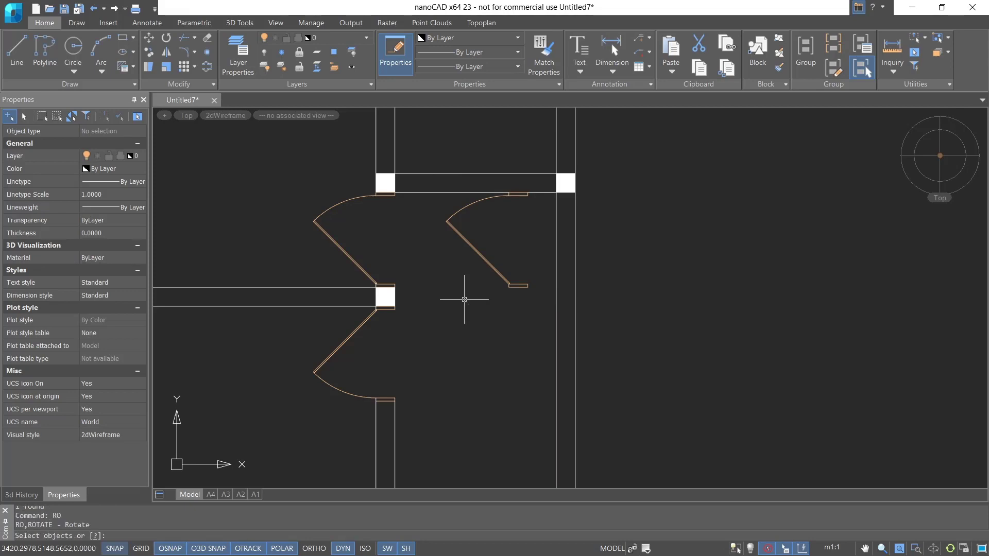
left_click(504, 230)
left_click(491, 260)
key("Return")
left_click(501, 246)
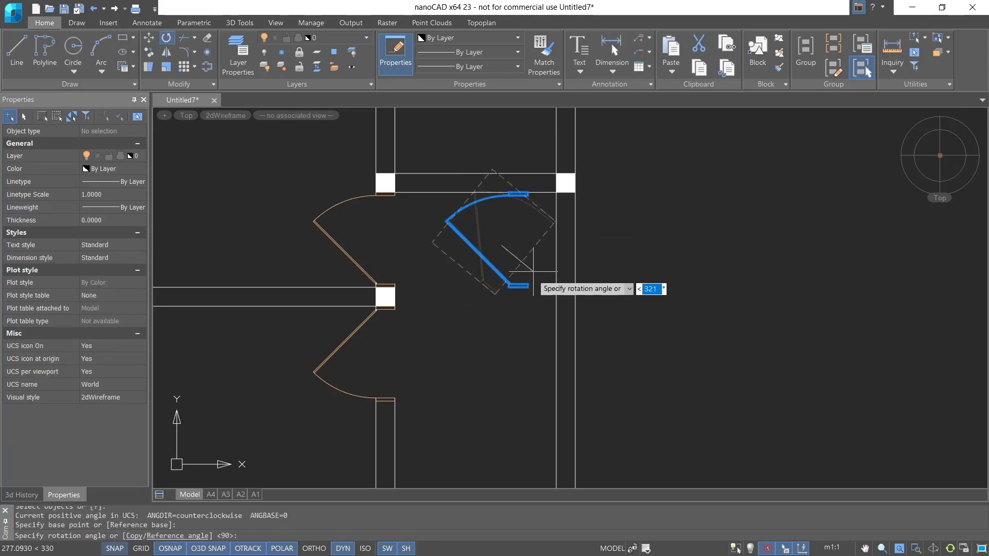
left_click(501, 344)
- Move the rotated door from its left jamb's upper-left corner to the upper-right corner of the column at the small room's lower-left corner
middle_click_drag(433, 297, 433, 327)
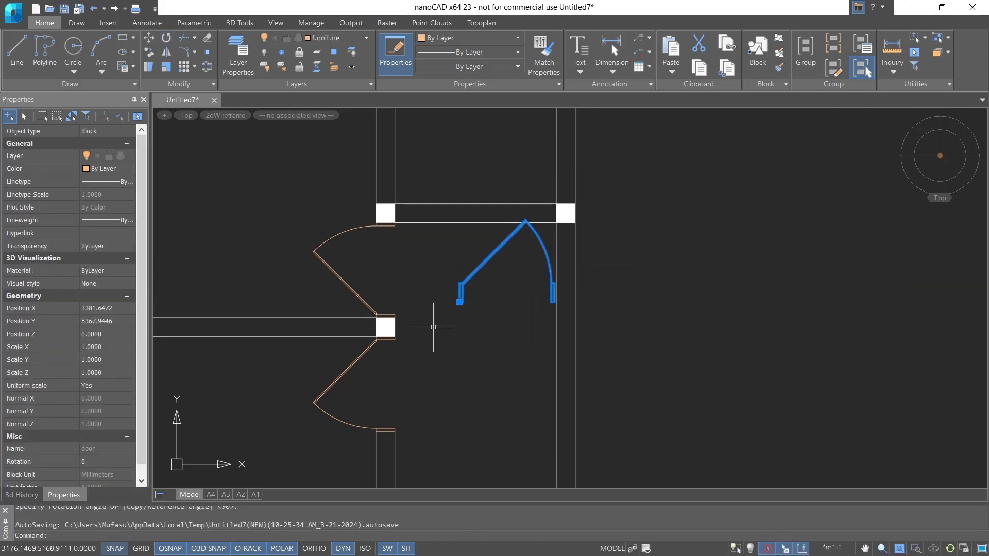
key("Return")
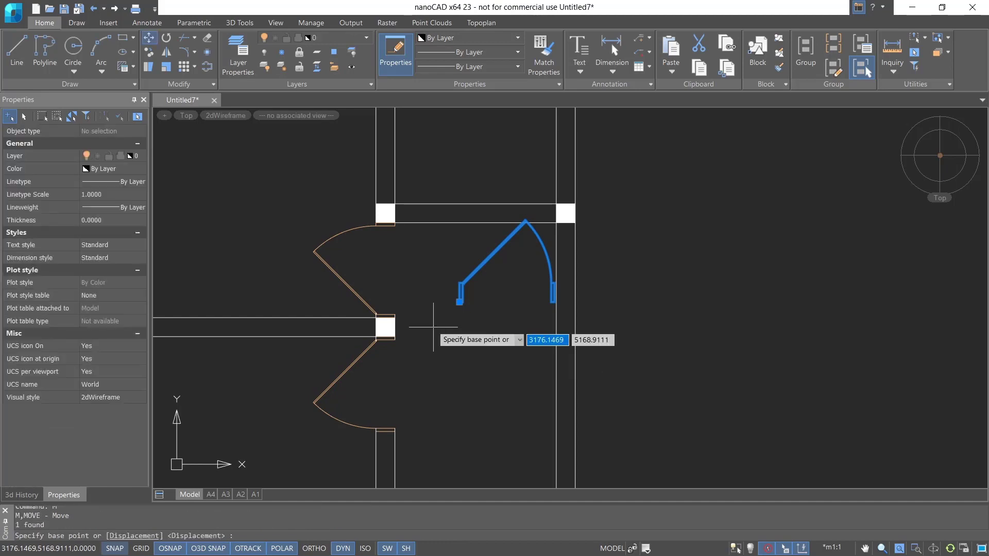
left_click(460, 283)
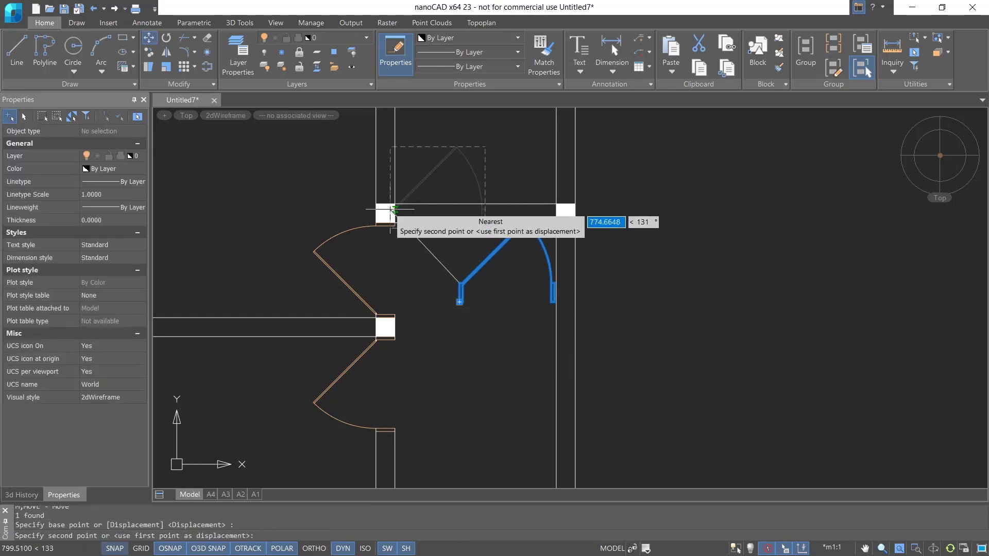
left_click(396, 204)
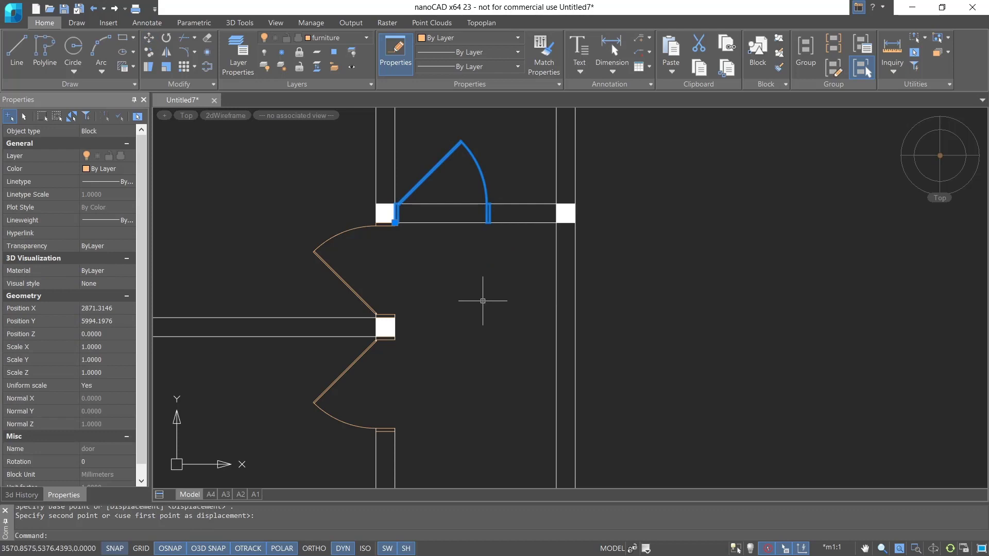
- Trim the wall lines crossing the small upper-right room's door opening, using all objects as cutting edges
scroll(483, 301, "down", 2)
type("tr")
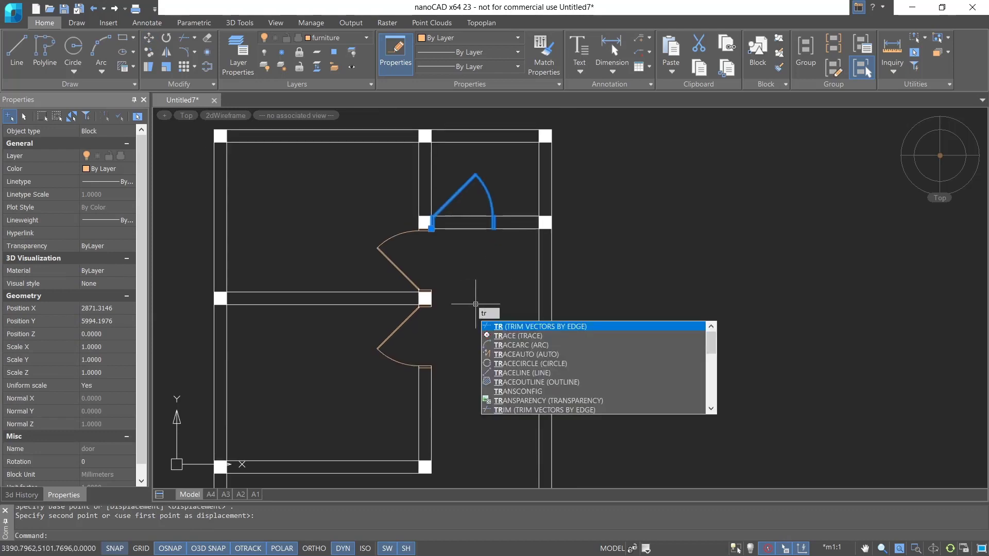
key("Return")
key("Return")
key("Return")
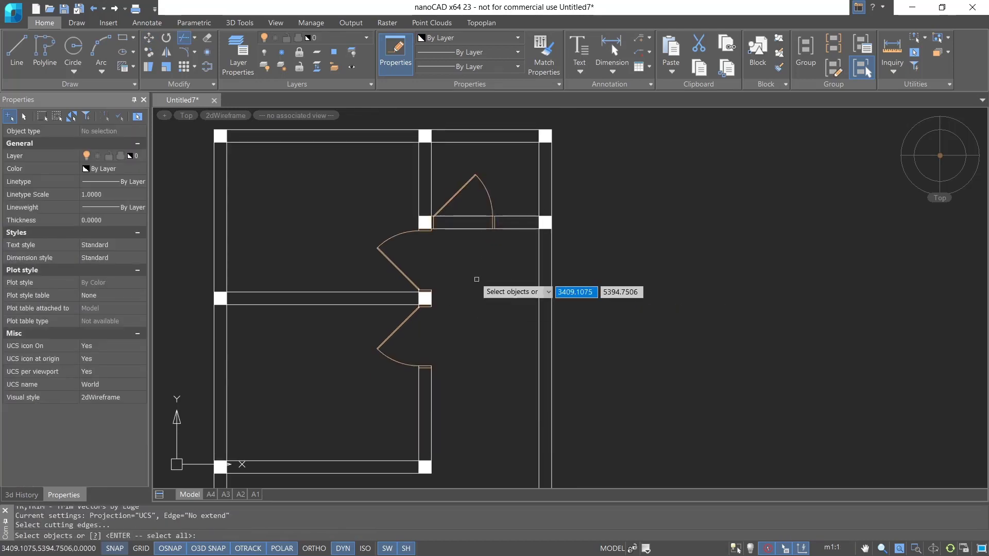
left_click(467, 214)
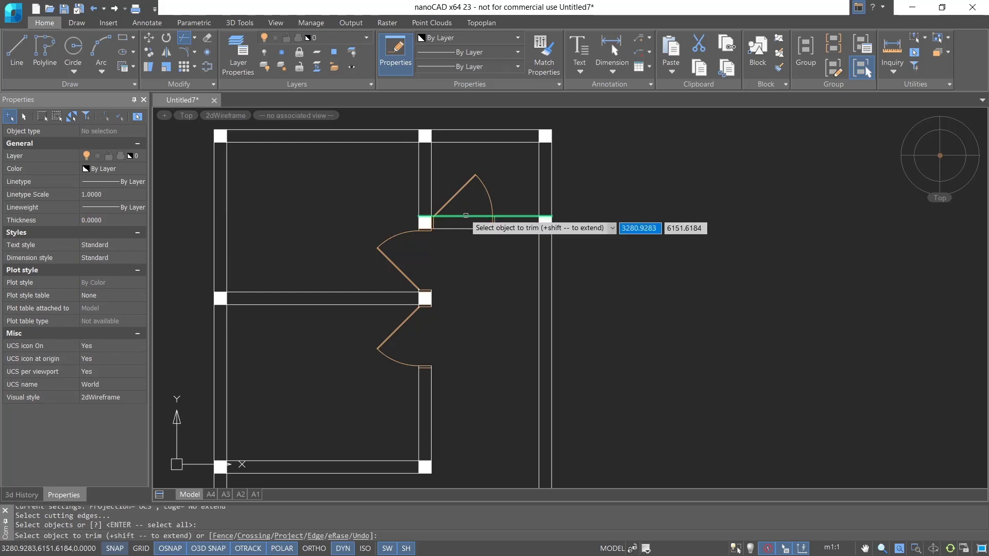
key("Return")
key("Escape")
- Rotate the spare door outside the plan 90 degrees clockwise about a point near the middle of its opening
scroll(487, 317, "down", 4)
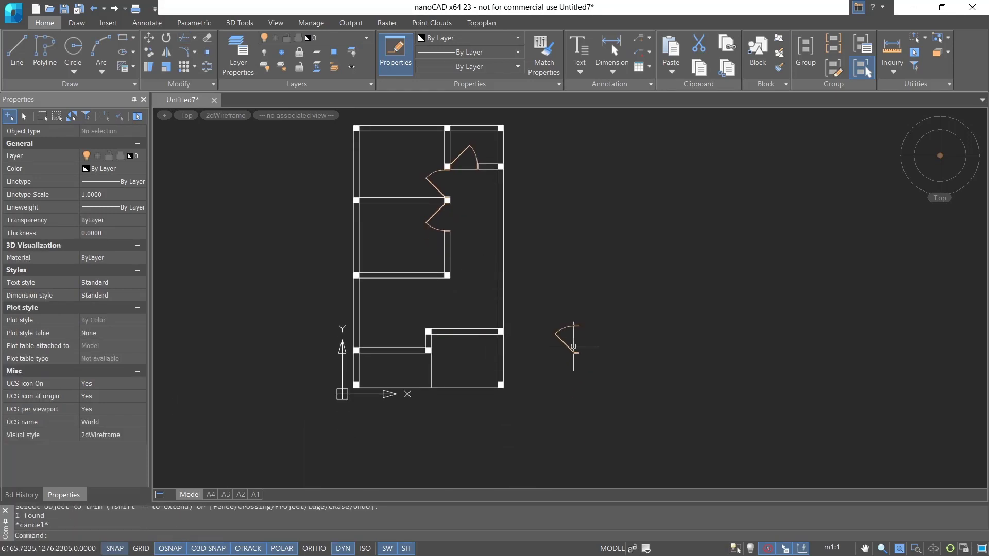
scroll(573, 347, "up", 4)
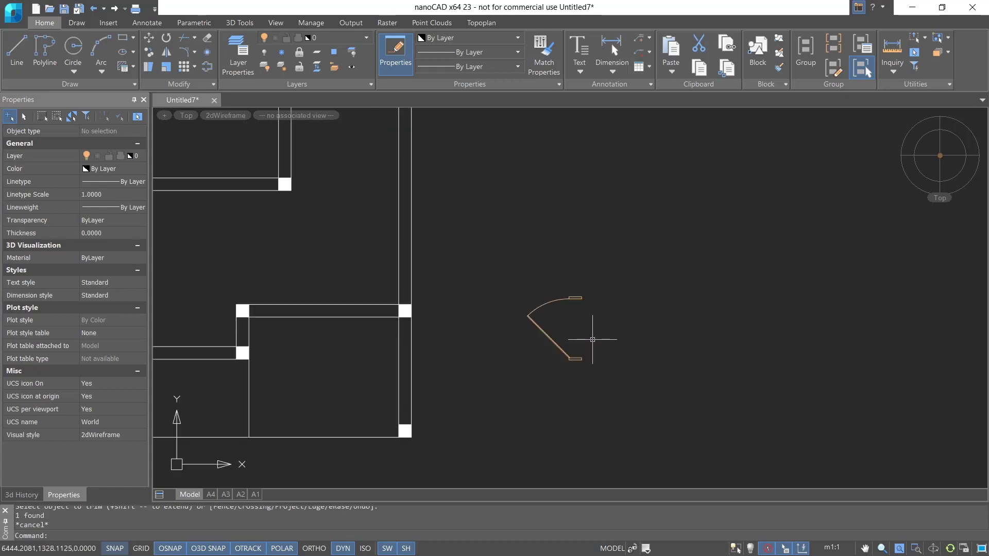
type("RO")
key("Return")
left_click(612, 268)
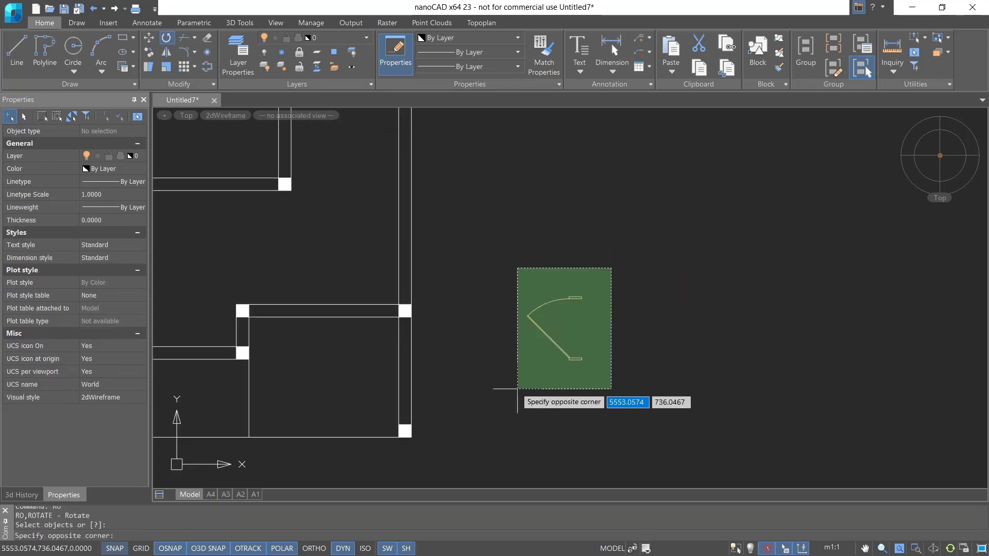
left_click(517, 389)
key("Return")
left_click(573, 328)
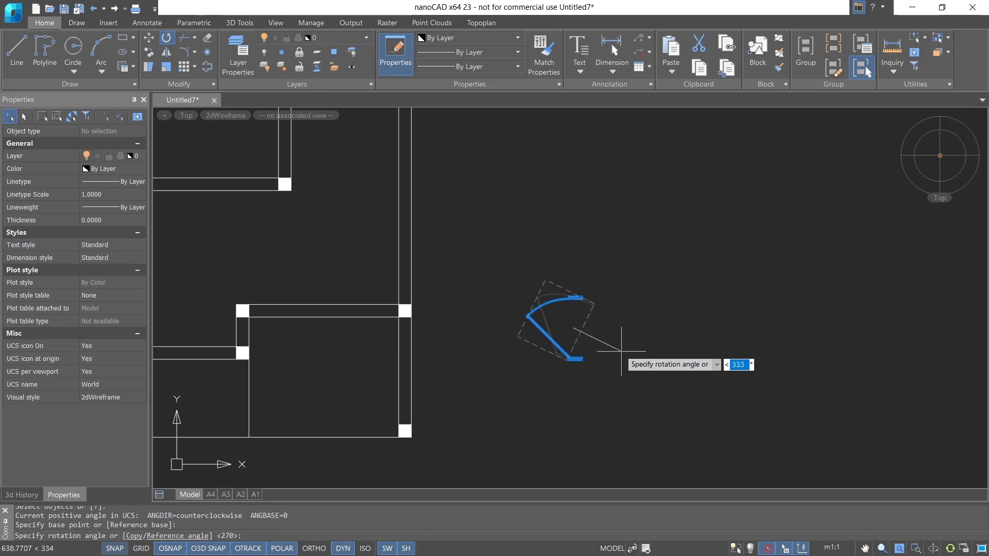
left_click(572, 414)
key("Escape")
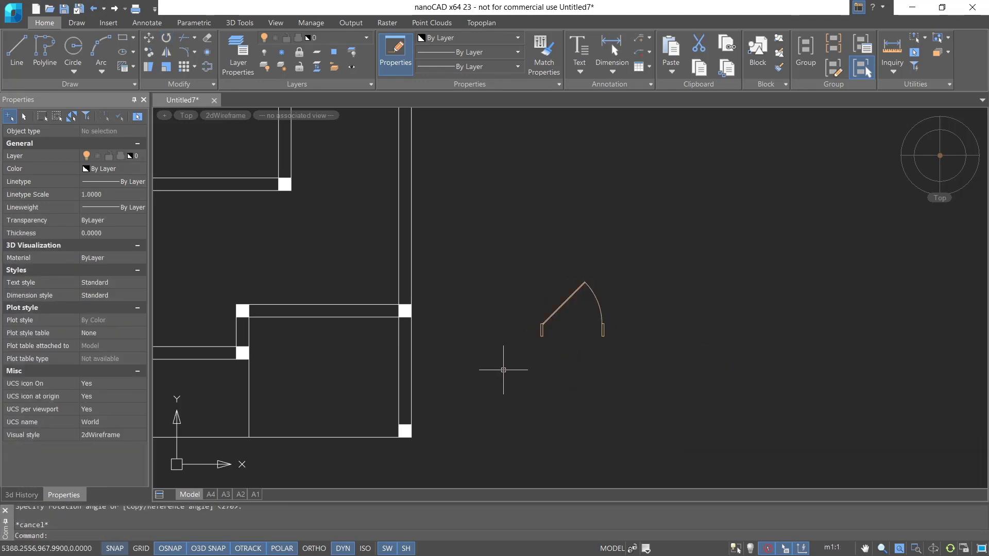
type("mi")
key("Return")
left_click(512, 354)
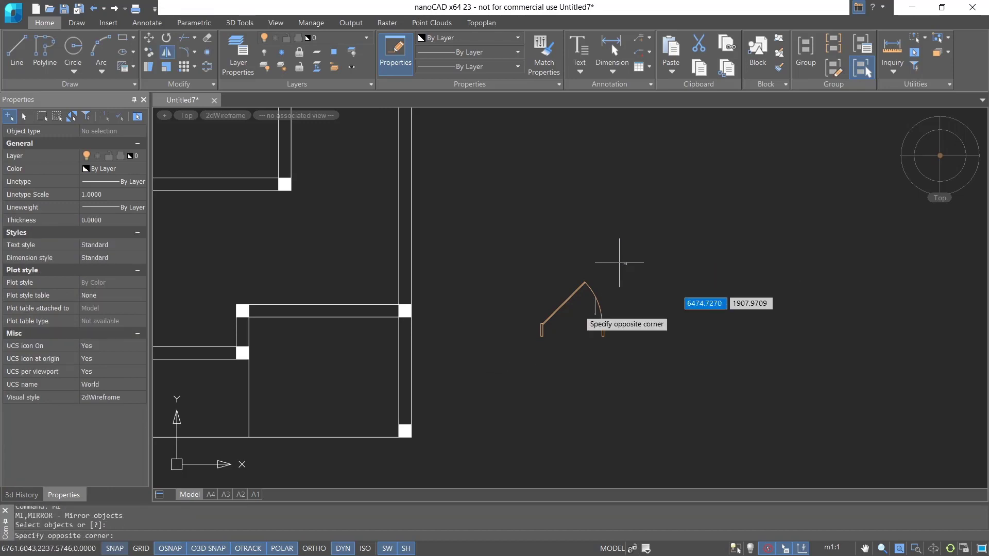
left_click(625, 265)
key("Return")
left_click(577, 325)
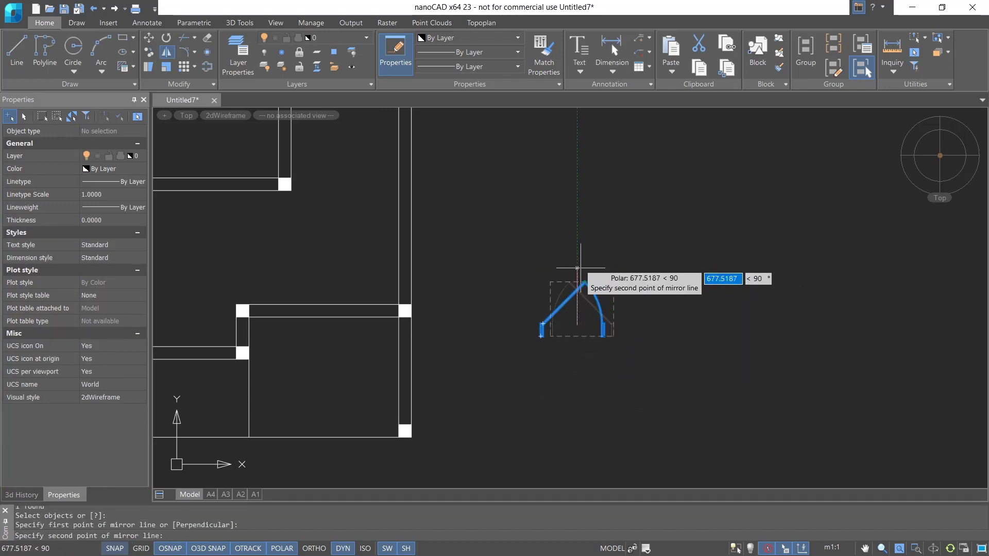
left_click(581, 234)
key("Escape")
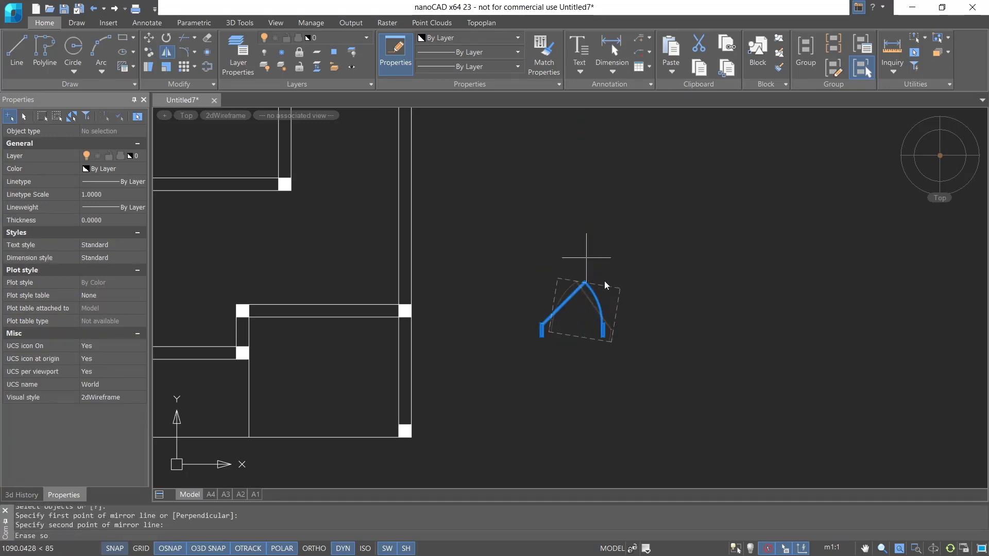
type("ro")
key("Return")
left_click(574, 325)
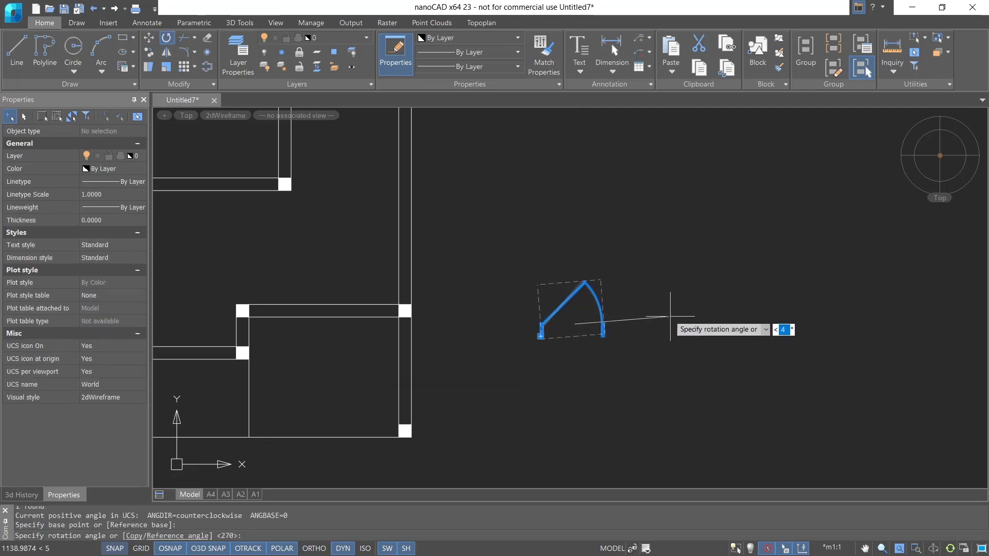
key("Escape")
key("Escape")
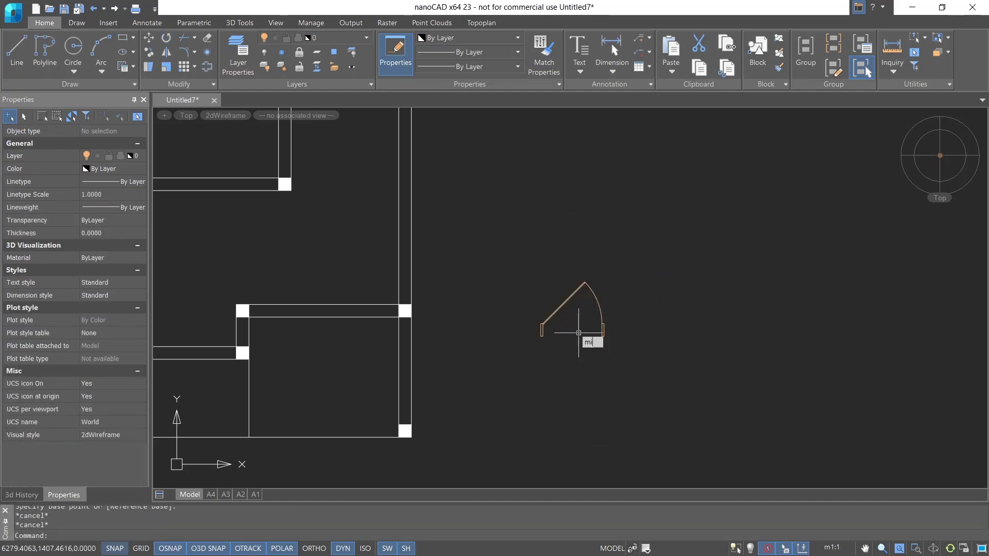
- Mirror the spare door outside the plan about a vertical line near the middle of its opening, erasing the source object
type("mi")
key("Return")
left_click(629, 268)
left_click(508, 371)
key("Return")
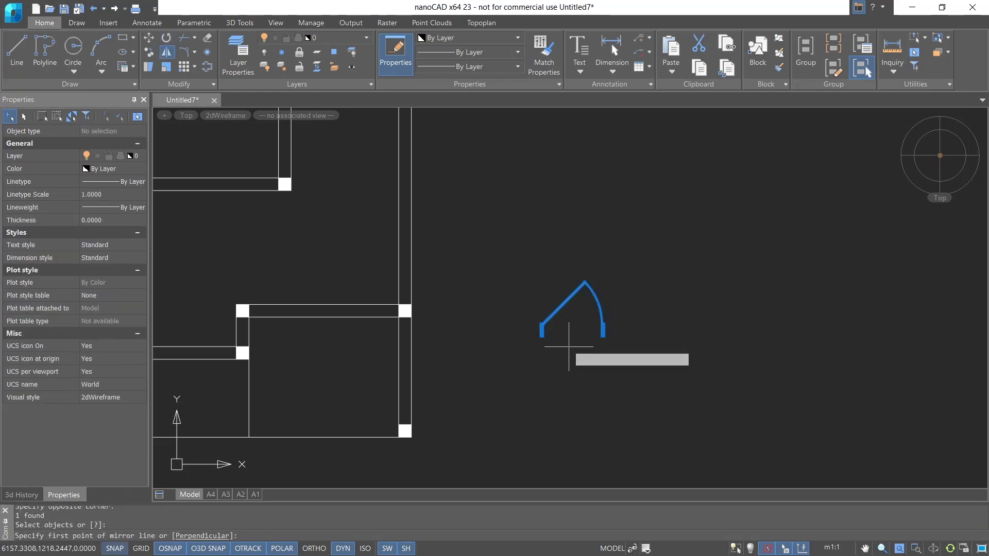
left_click(575, 332)
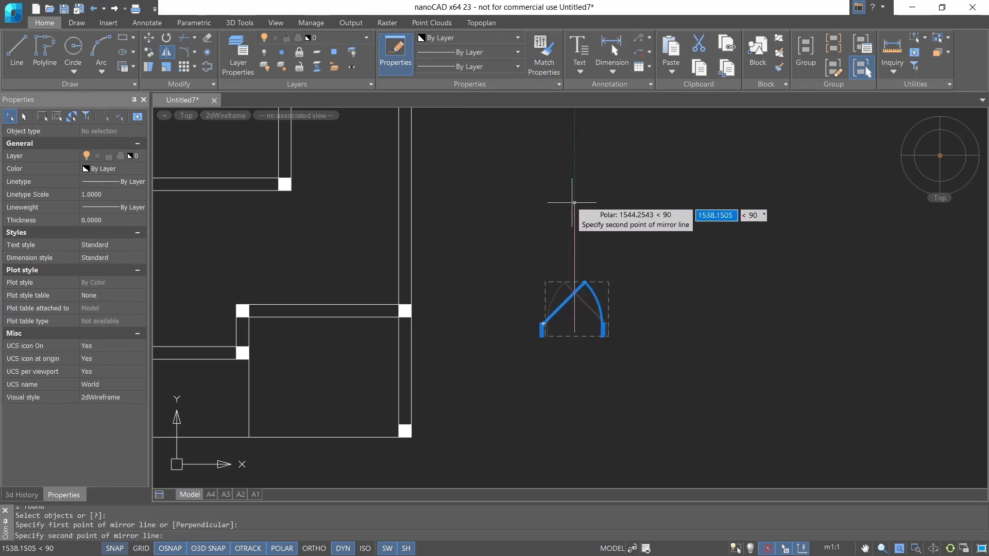
key("Return")
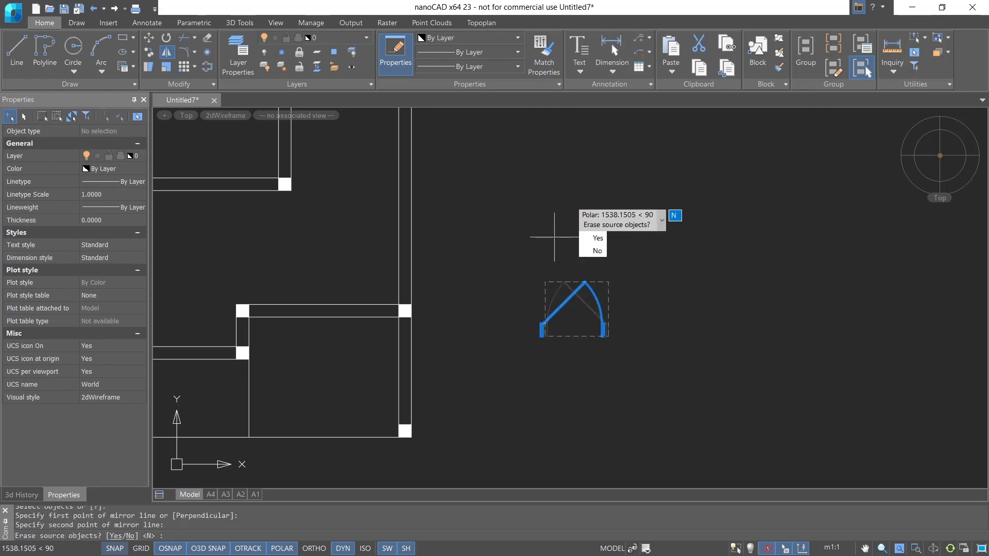
left_click(597, 239)
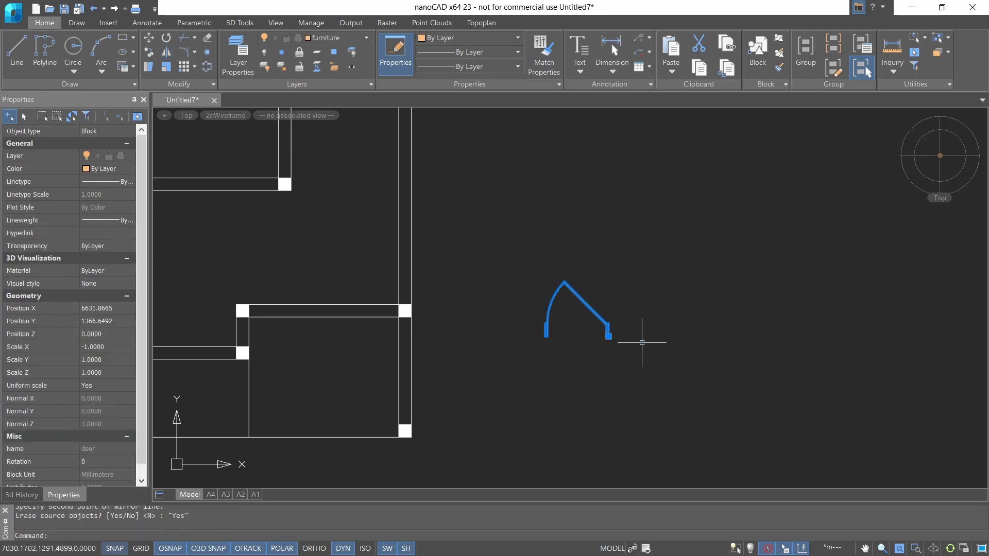
- Move the mirrored door from its right jamb's upper-right corner to the upper-left corner of the column at the lower-right room's upper-right corner
key("Escape")
type("m")
key("Return")
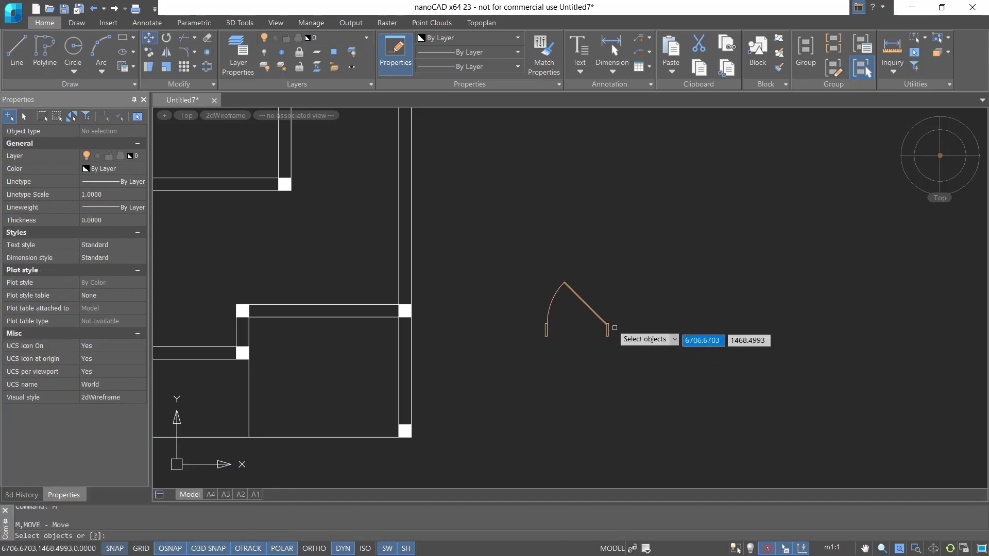
left_click(546, 329)
key("Return")
scroll(611, 330, "up", 3)
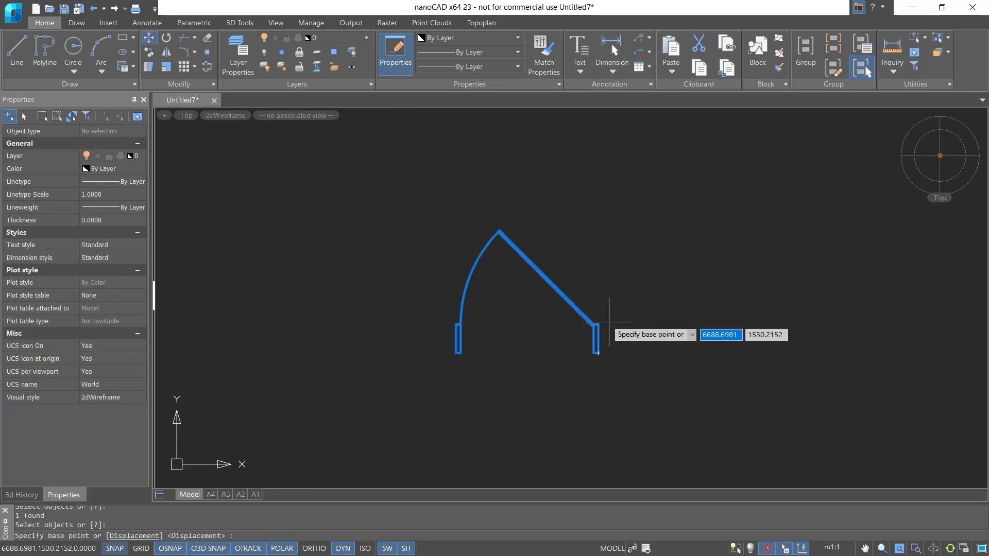
left_click(598, 325)
scroll(618, 330, "down", 3)
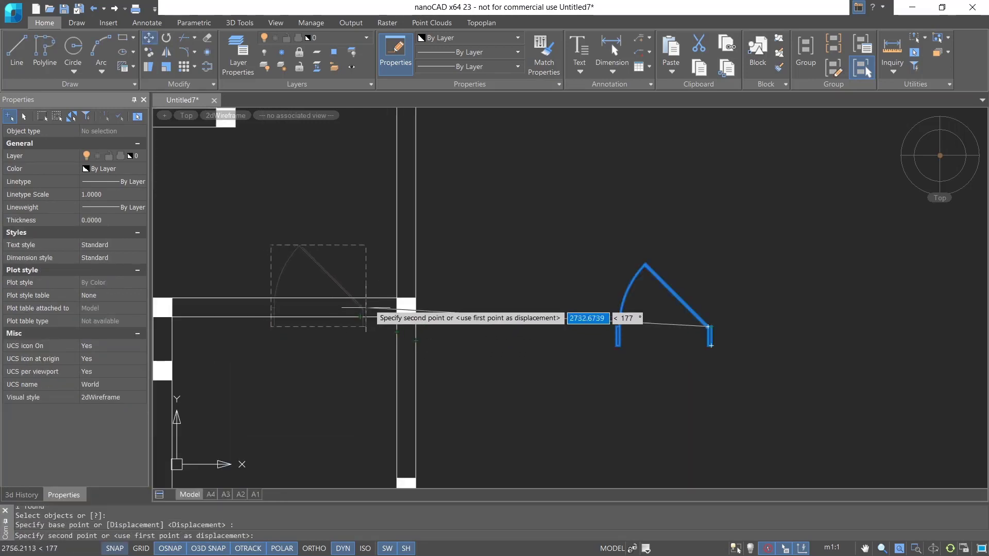
left_click(392, 298)
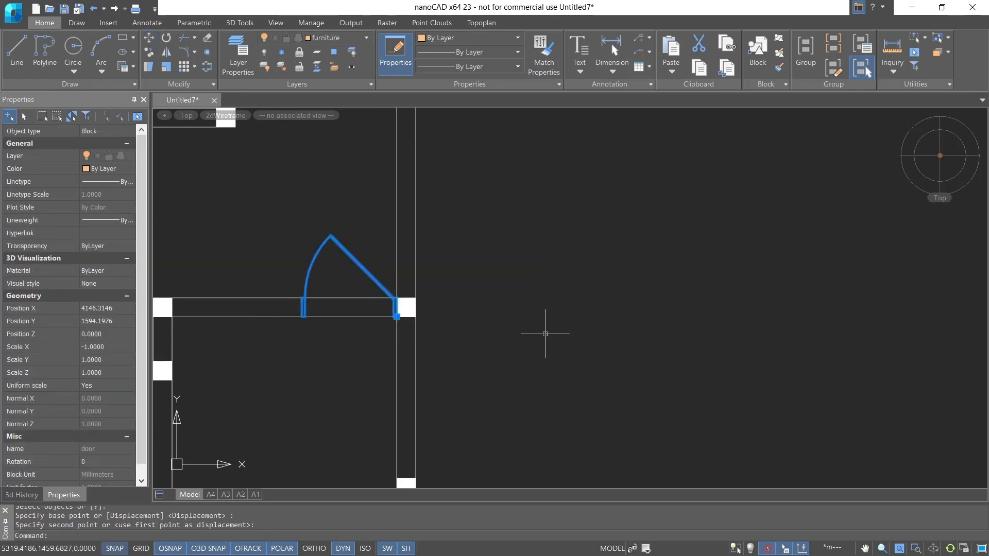
key("Escape")
- Trim the upper wall line crossing the lower-right room's door opening, using all objects as cutting edges
middle_click_drag(467, 328, 565, 306)
type("tr")
key("Return")
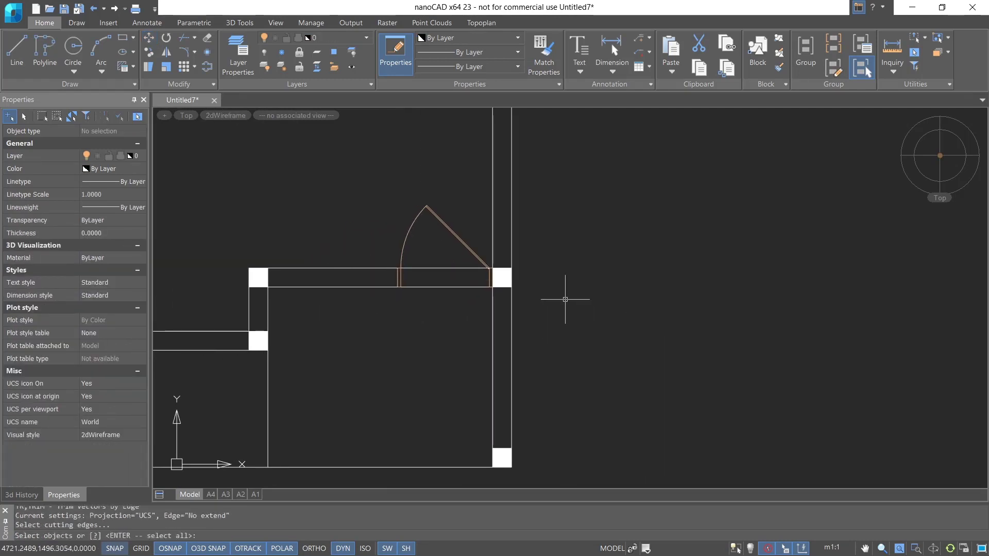
key("Return")
left_click(438, 268)
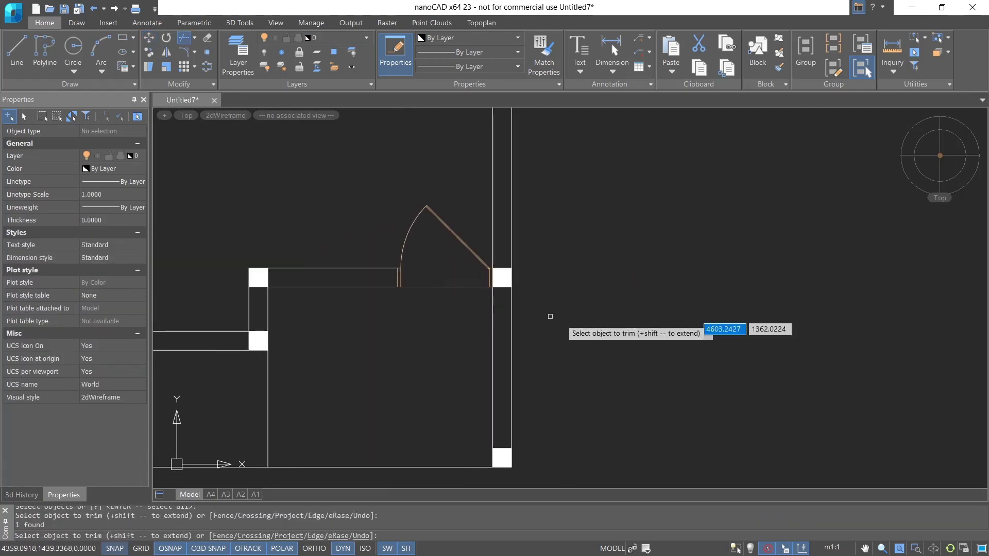
scroll(564, 322, "down", 2)
middle_click_drag(633, 277, 662, 380)
key("Escape")
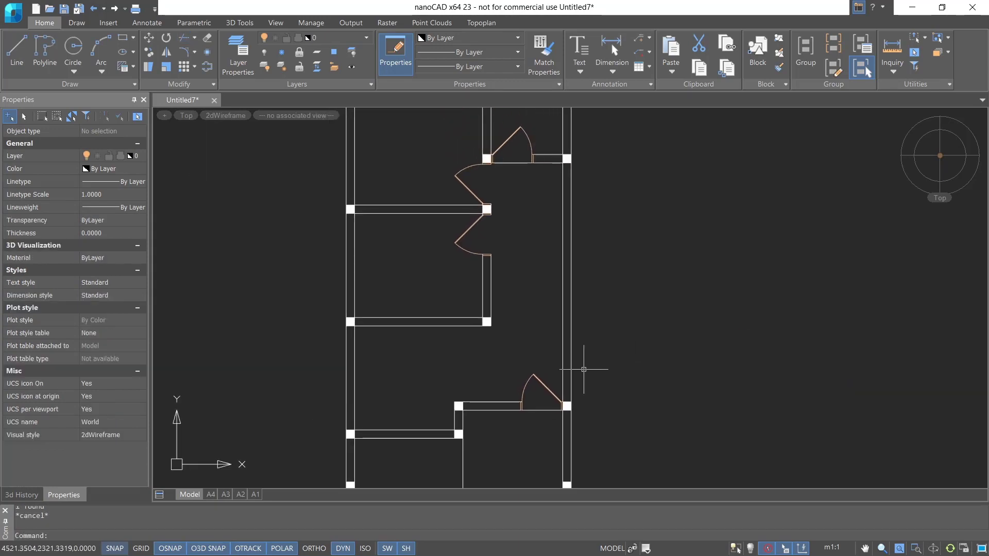
- Draw a 700 by 150 rectangle in the empty area to the right of the floor plan
scroll(603, 347, "down", 1)
middle_click_drag(642, 345, 599, 320)
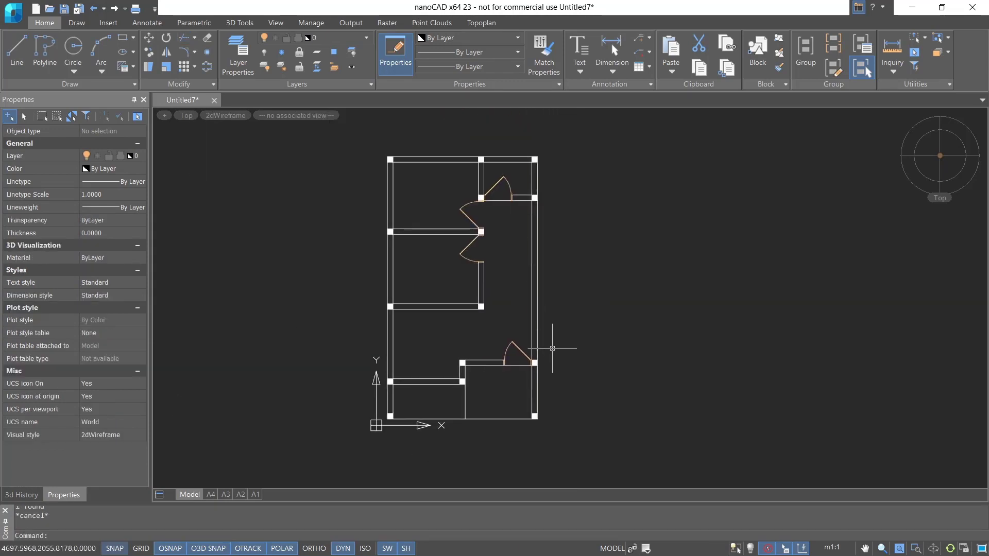
middle_click_drag(656, 340, 529, 348)
scroll(476, 358, "up", 2)
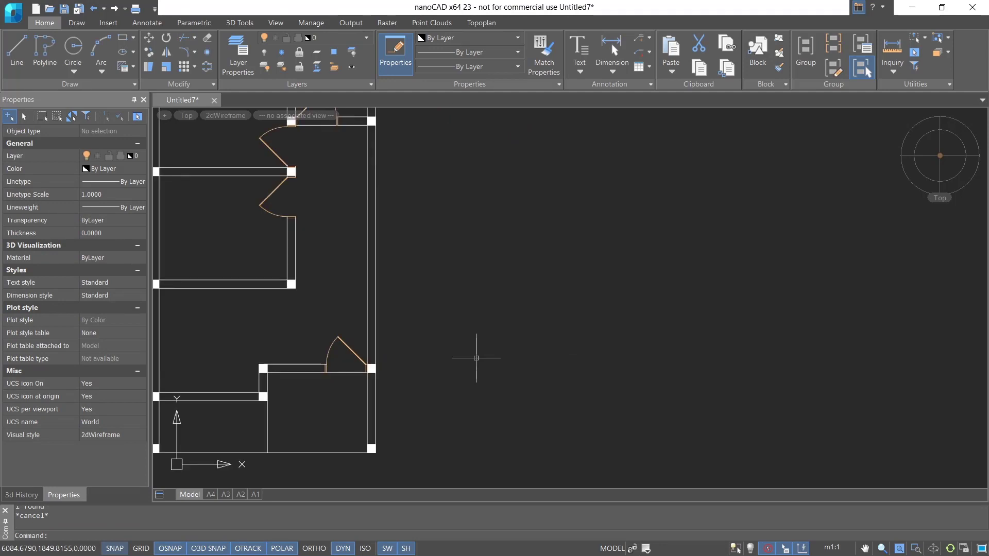
type("c")
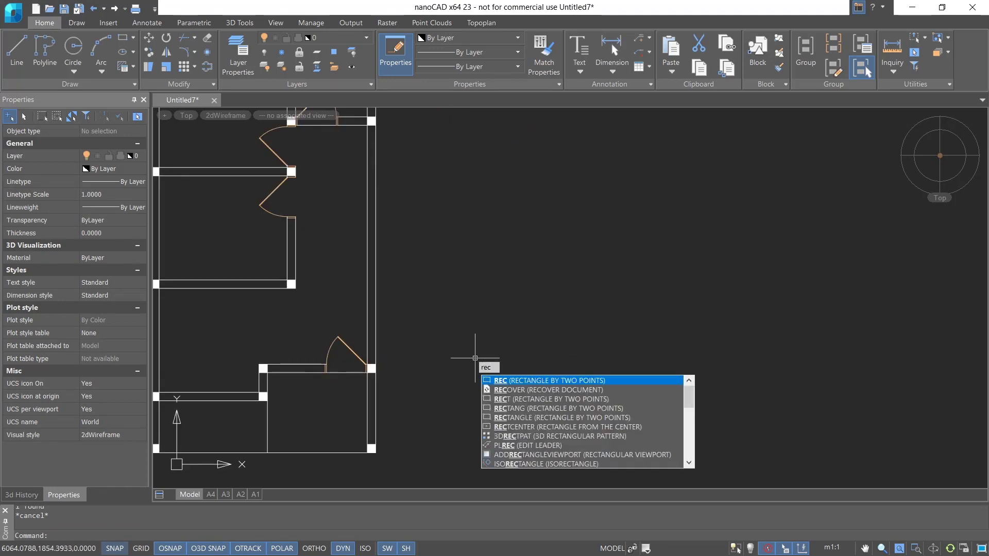
key("Return")
left_click(438, 337)
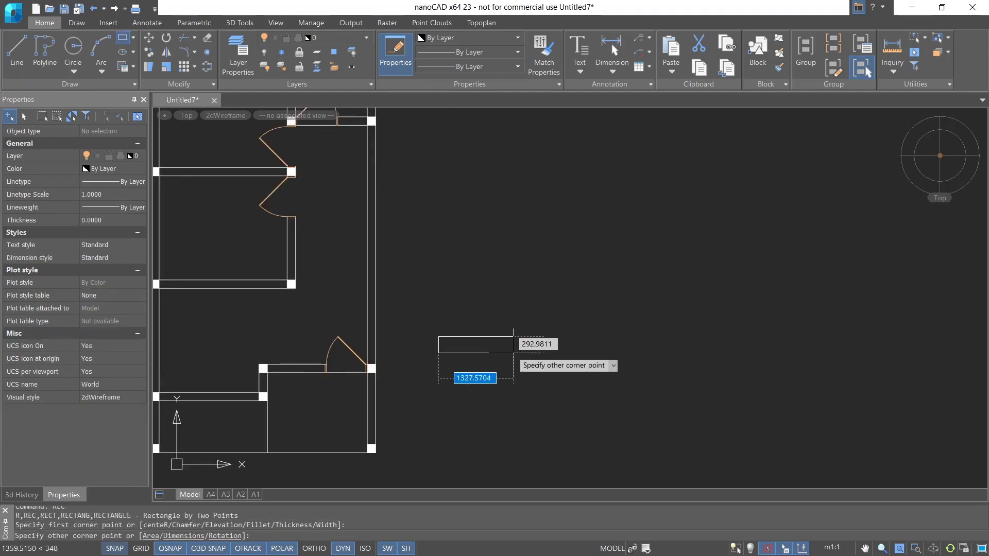
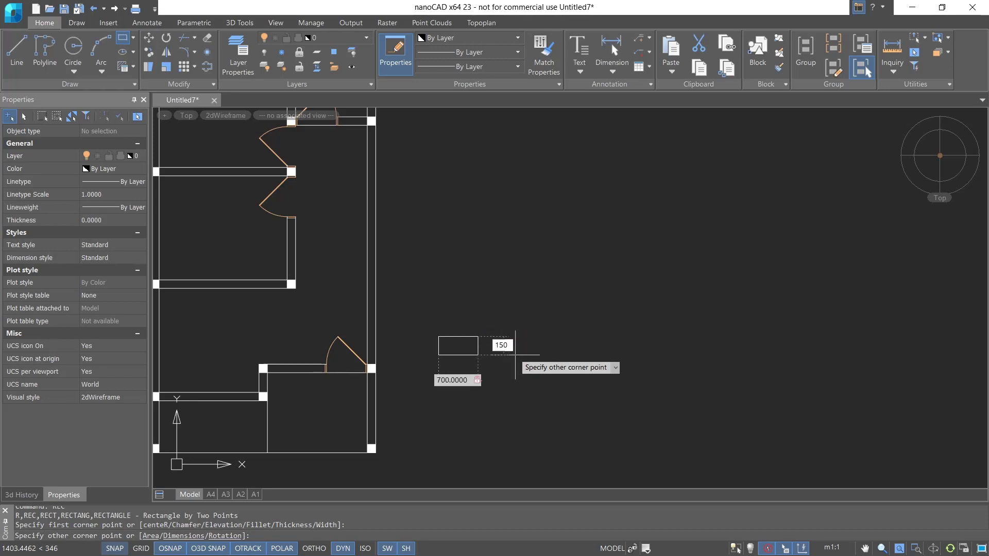
key("Return")
- Draw two full-width horizontal lines across the rectangle, one near its lower edge and one about a third below its upper edge
scroll(458, 342, "up", 5)
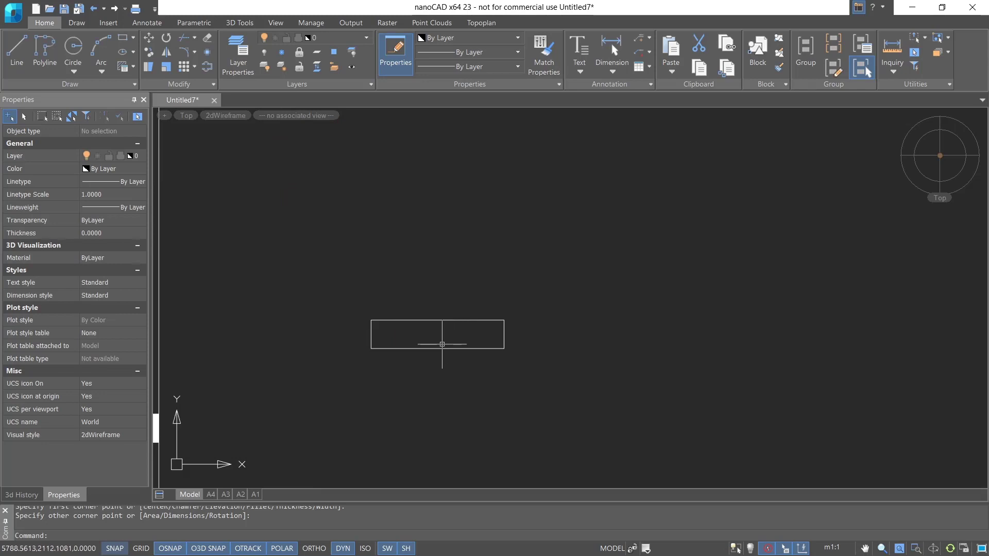
middle_click_drag(442, 344, 463, 377)
type("L")
key("Return")
scroll(453, 374, "up", 3)
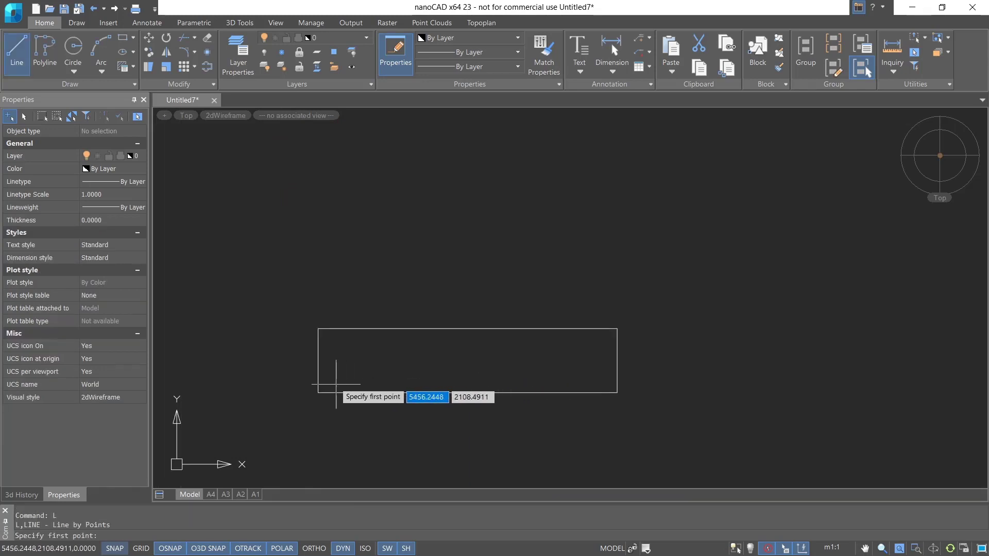
left_click(318, 382)
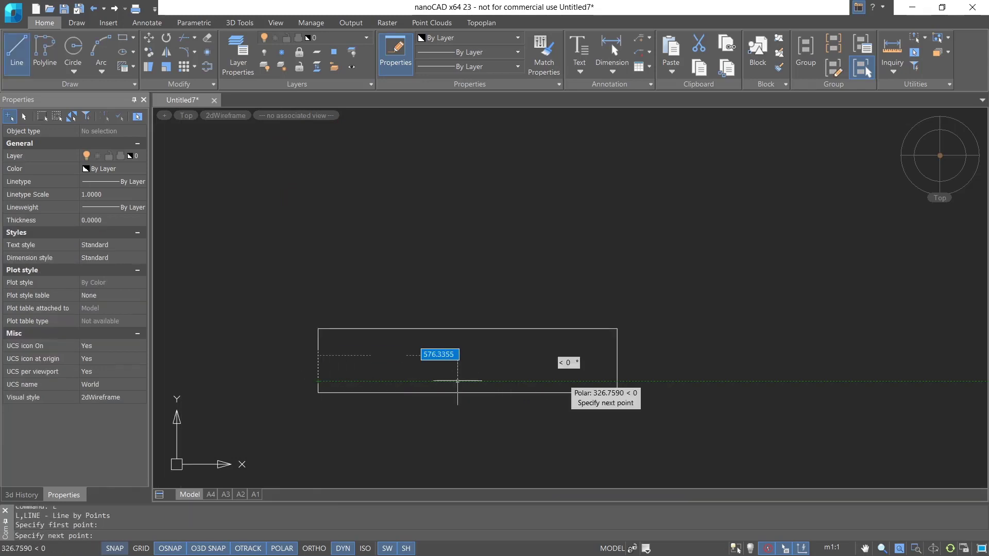
left_click(616, 382)
key("Return")
key("Return")
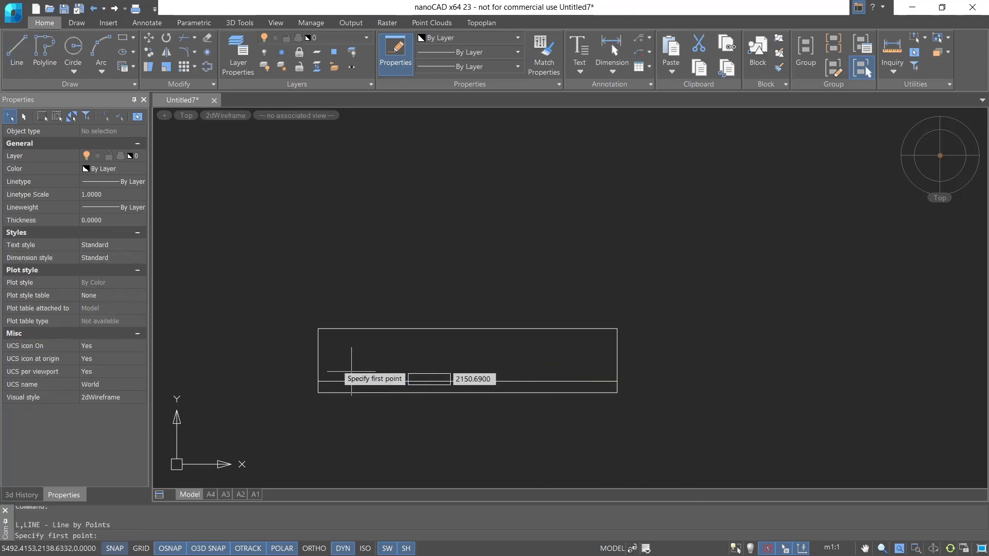
left_click(319, 350)
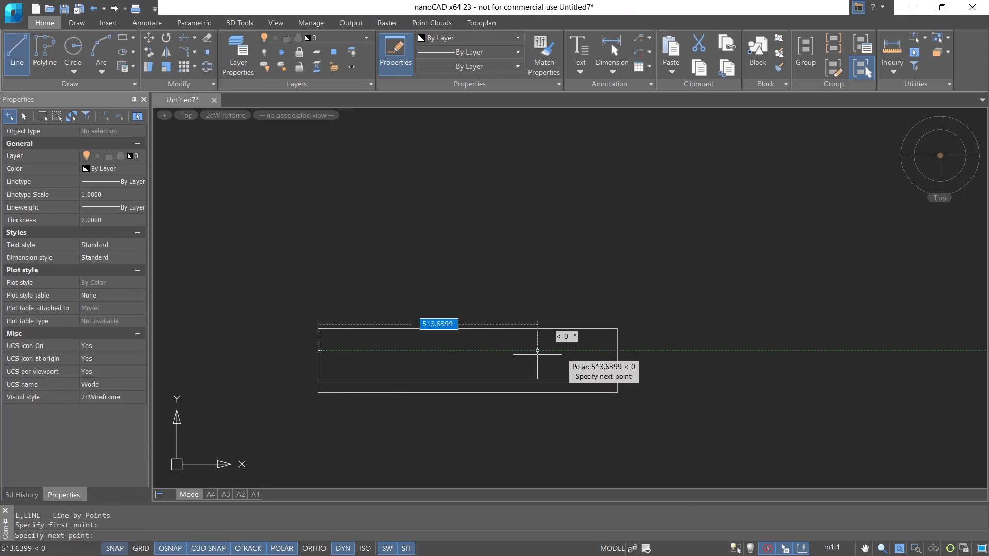
left_click(616, 350)
key("Return")
- Convert the rectangle and its two inner lines into a block named window, with the upper edge's midpoint as base point
scroll(619, 360, "down", 6)
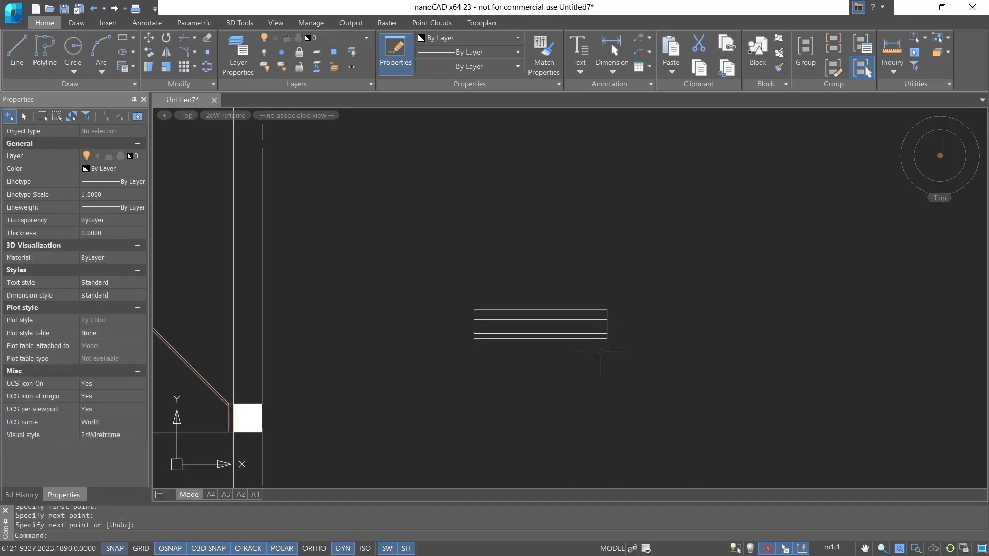
middle_click_drag(605, 374, 581, 385)
scroll(584, 379, "up", 1)
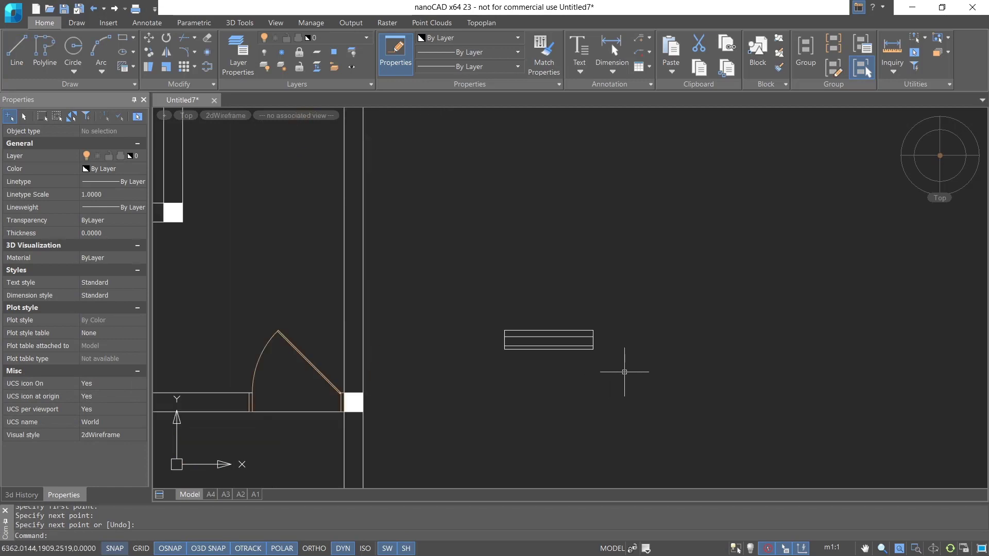
type("block")
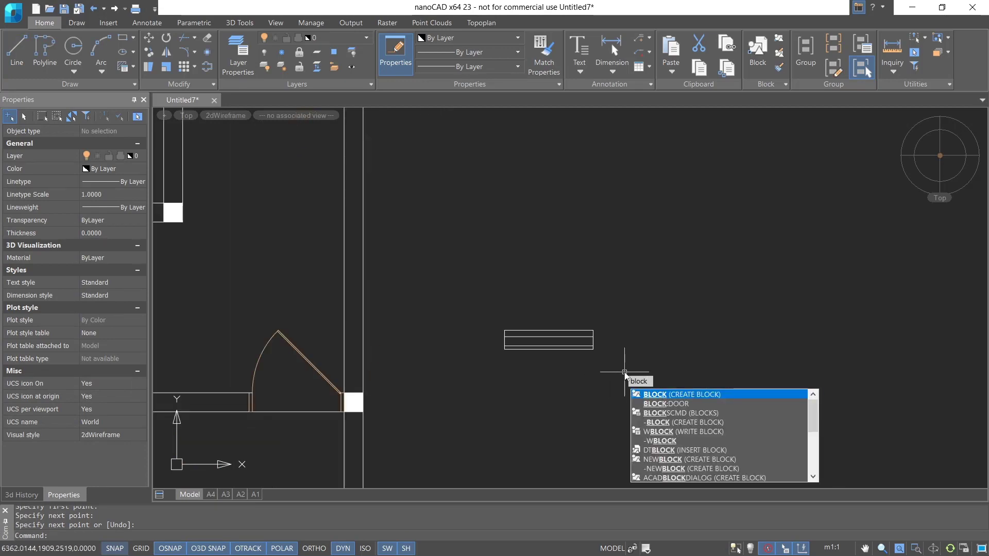
key("Return")
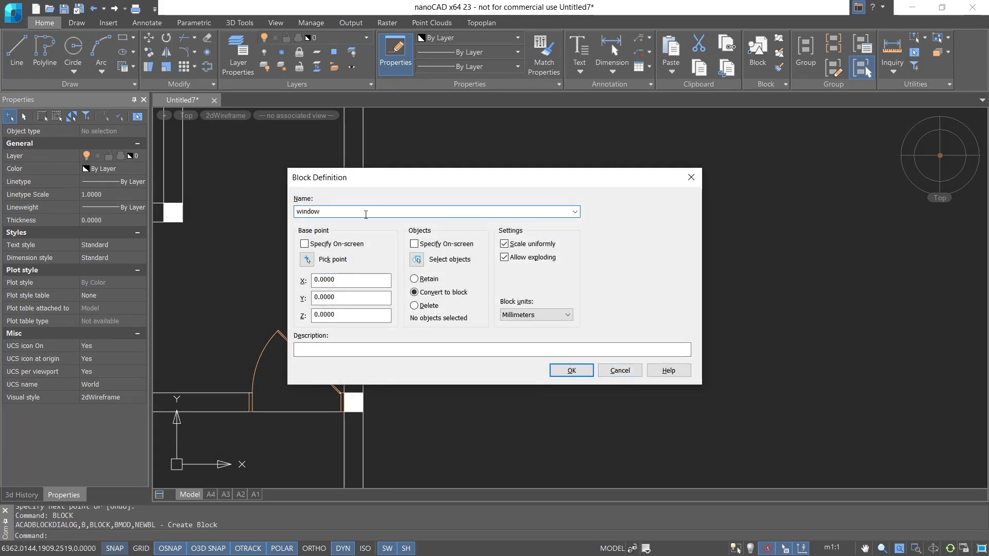
left_click(307, 260)
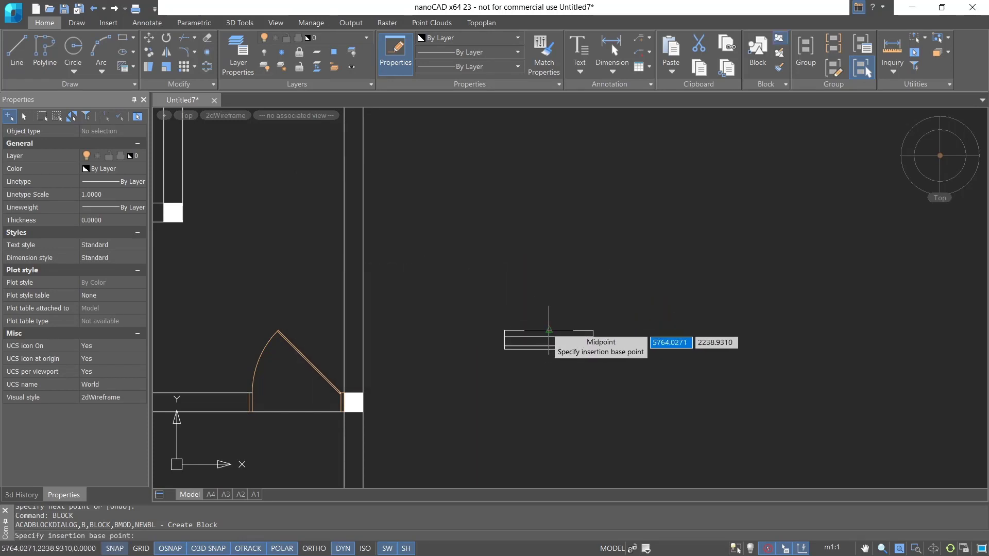
left_click(549, 330)
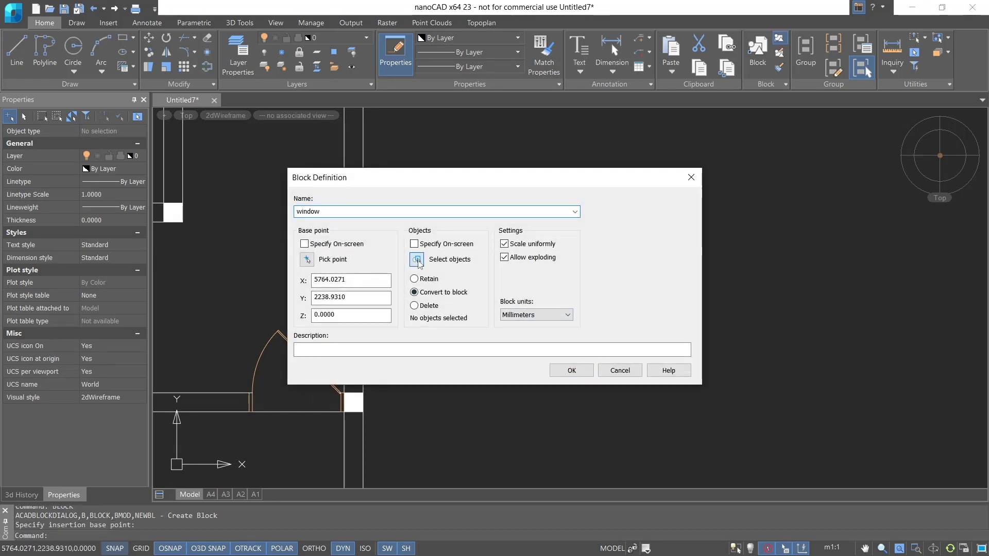
left_click(418, 261)
left_click(618, 303)
left_click(467, 384)
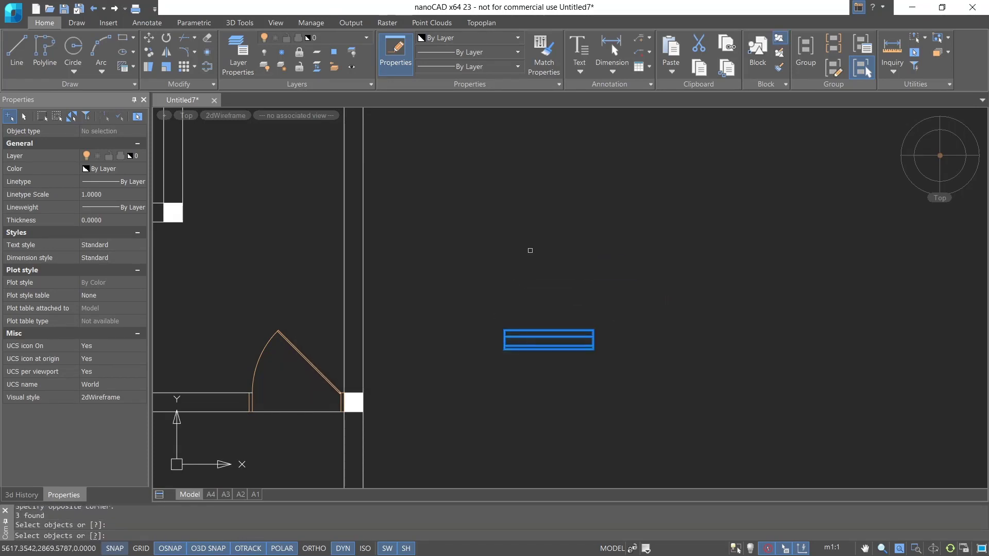
key("Return")
left_click(572, 372)
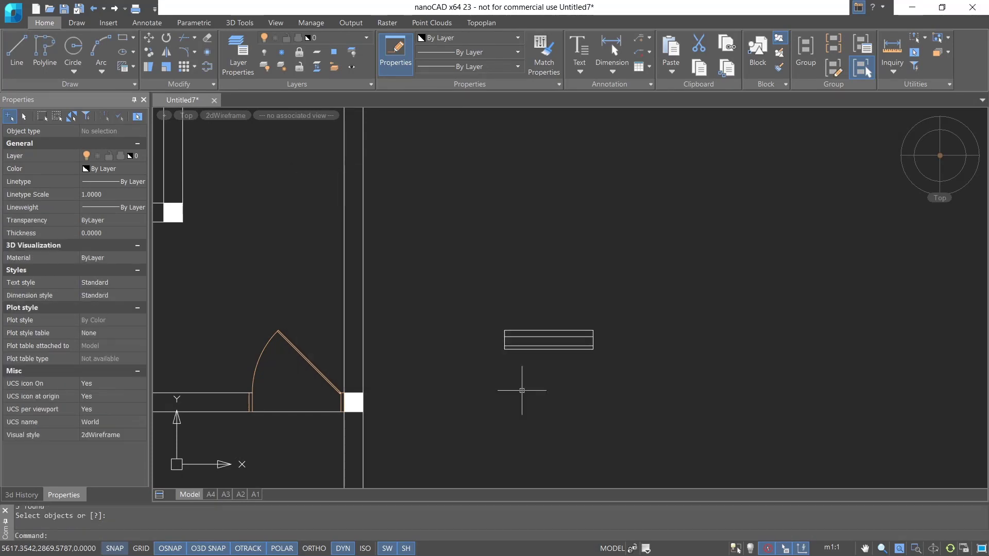
- Select the window block outside the plan
left_click(640, 304)
left_click(463, 397)
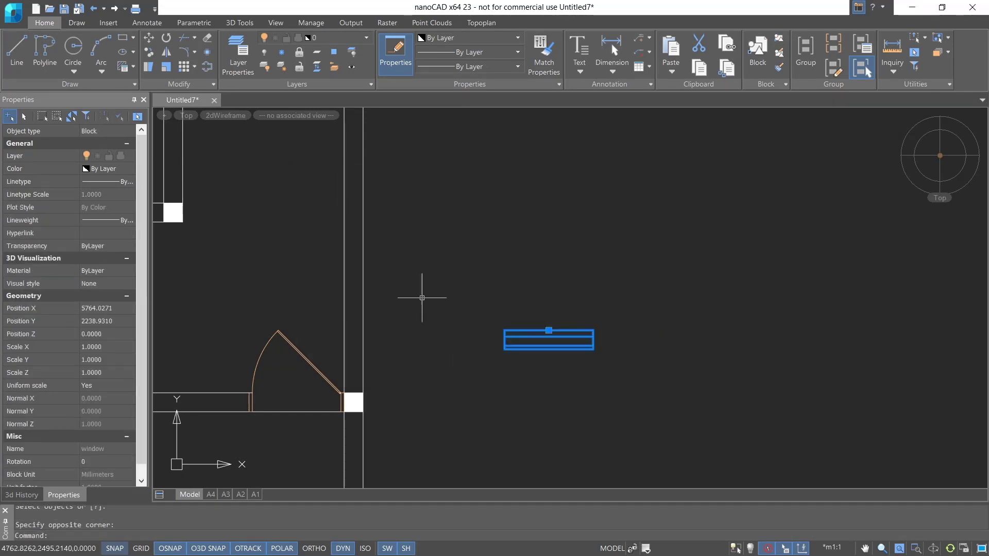
- Assign the window block to the furniture layer
left_click(282, 35)
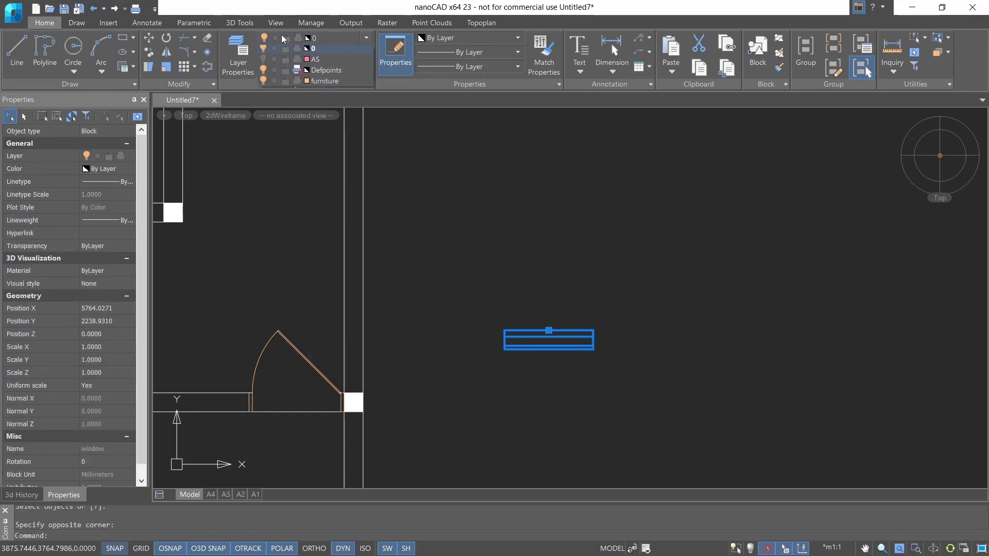
left_click(321, 84)
key("Escape")
- Move the window block by its upper midpoint into the wall segment beside the entrance door
scroll(515, 329, "down", 4)
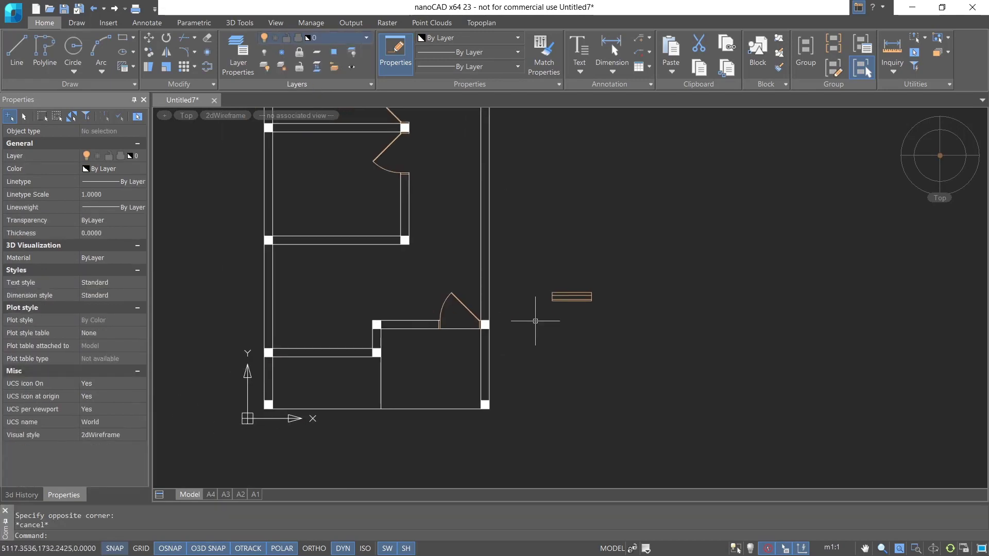
type("m")
key("Return")
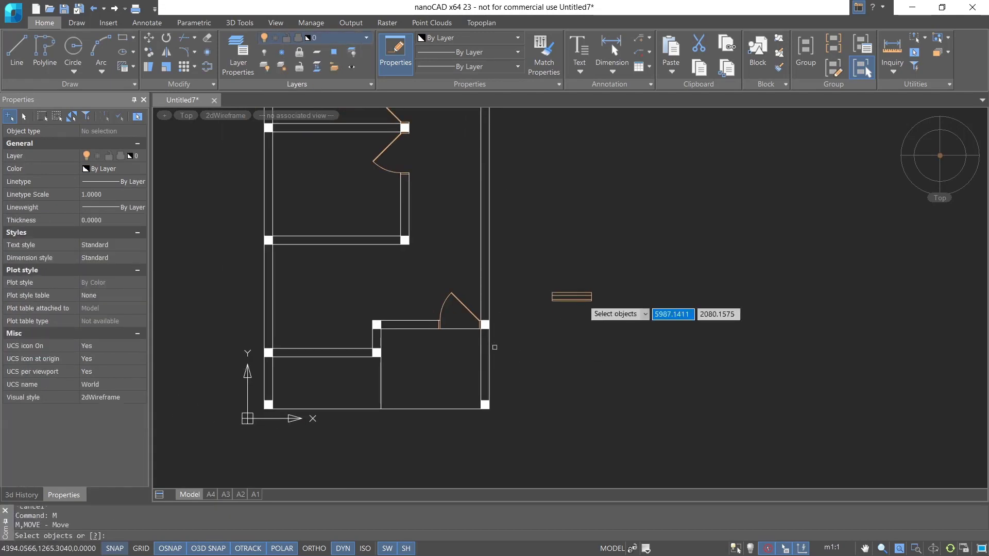
left_click(620, 265)
left_click(552, 329)
key("Return")
scroll(572, 303, "up", 5)
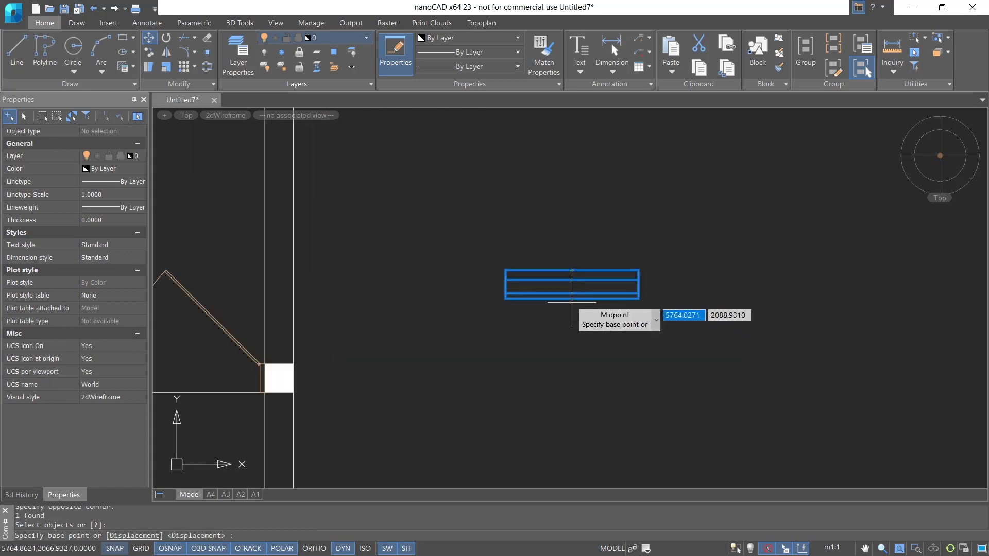
left_click(571, 270)
scroll(507, 335, "down", 2)
scroll(440, 358, "up", 3)
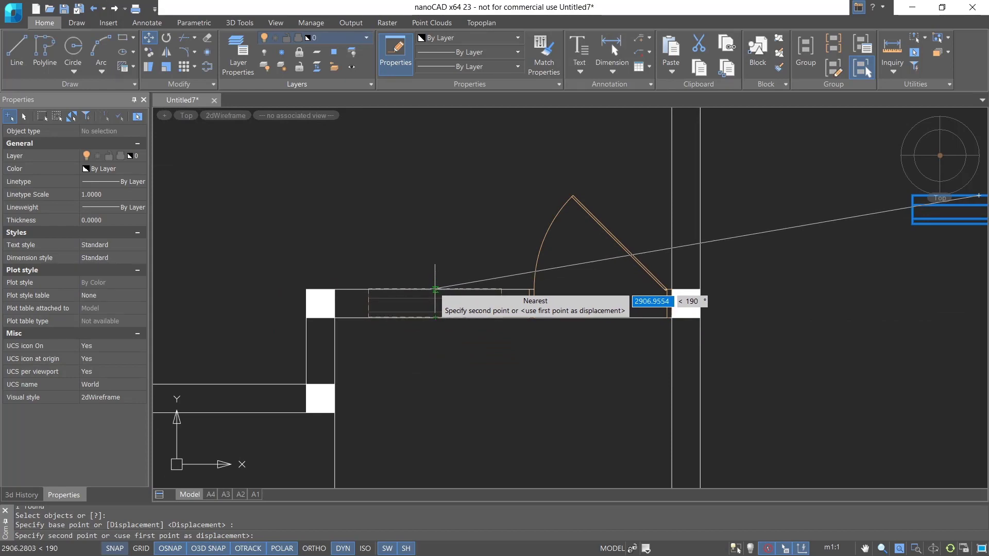
left_click(434, 290)
key("Escape")
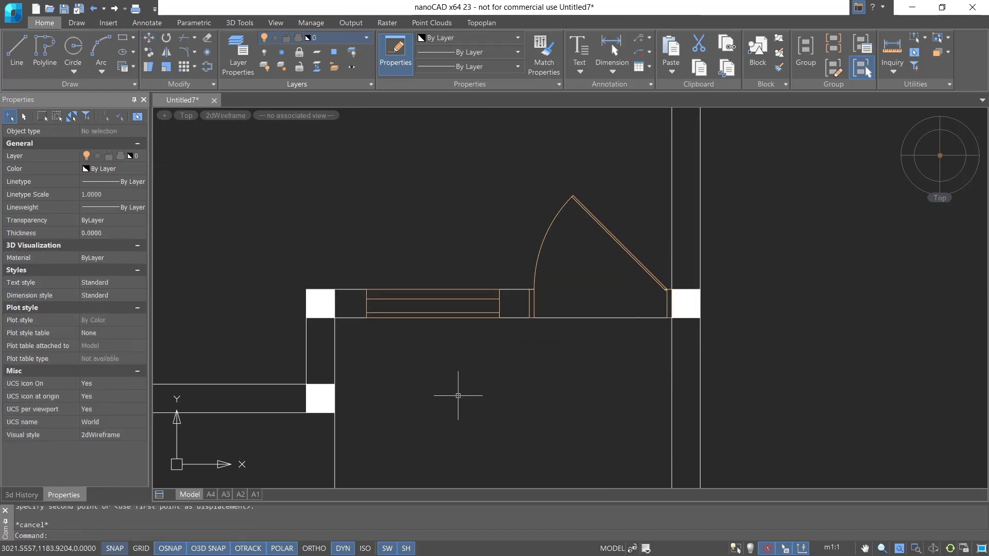
- Copy the window beside the entrance door to the middle of the lower-left horizontal wall, using its upper midpoint as base
middle_click_drag(457, 392, 488, 302)
type("co")
key("Return")
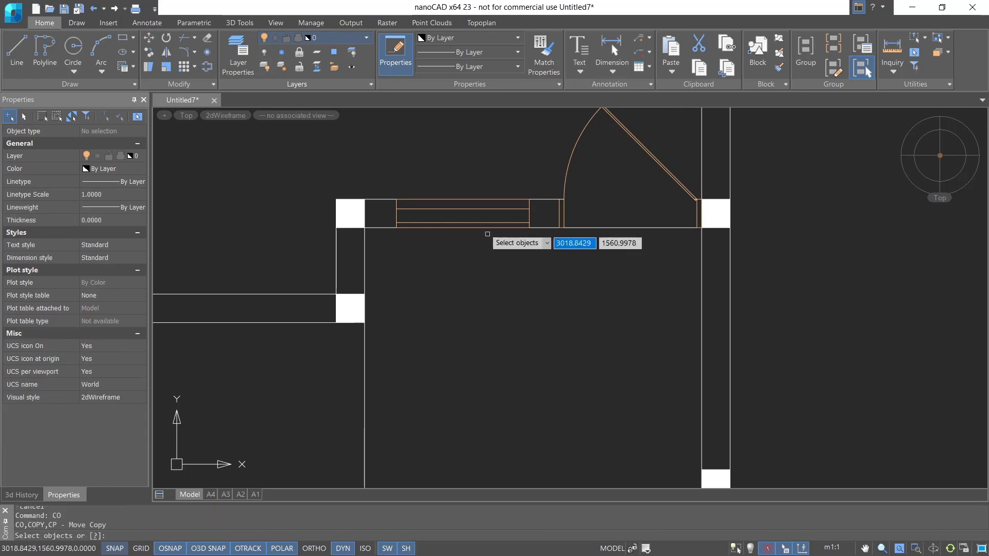
left_click(450, 207)
key("Return")
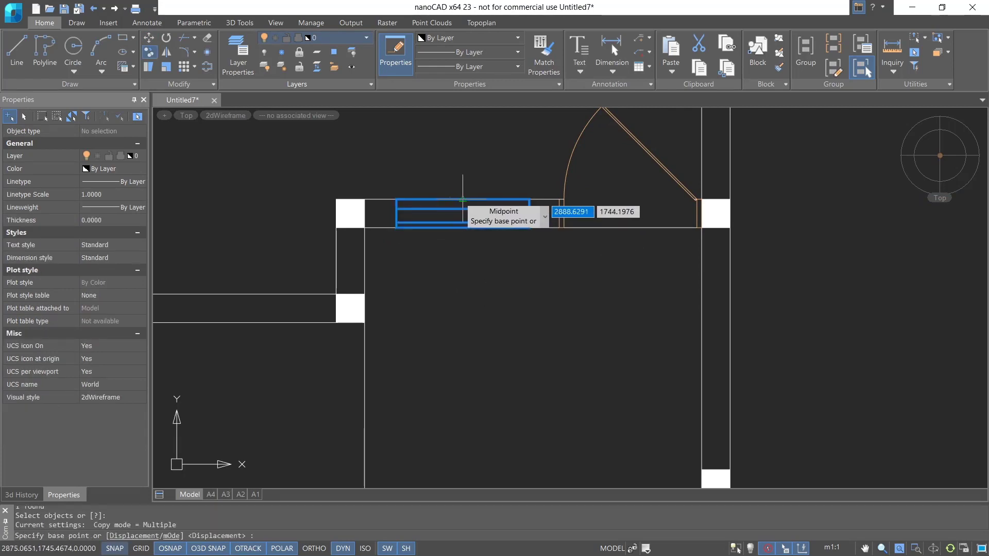
left_click(463, 199)
middle_click_drag(280, 360, 398, 375)
middle_click_drag(452, 412, 603, 421)
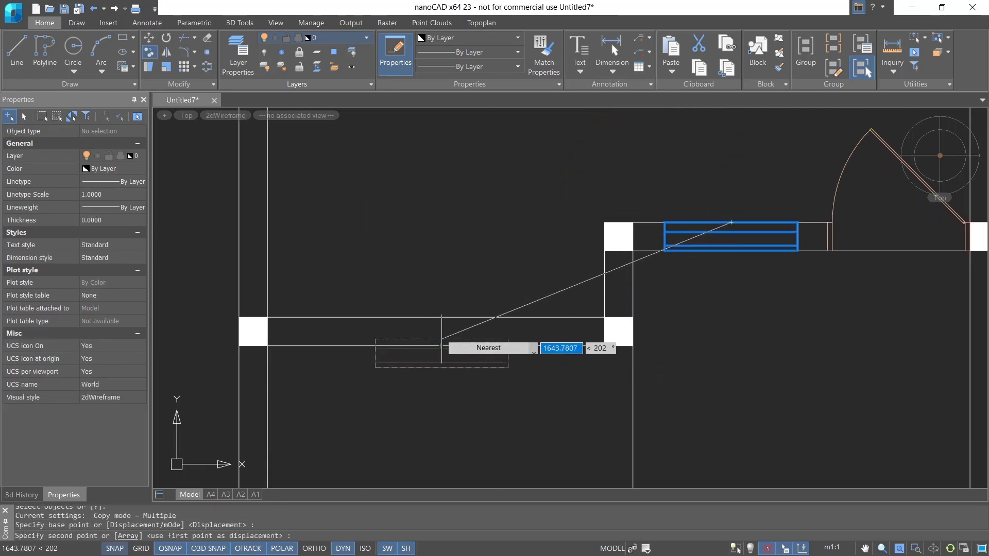
left_click(442, 317)
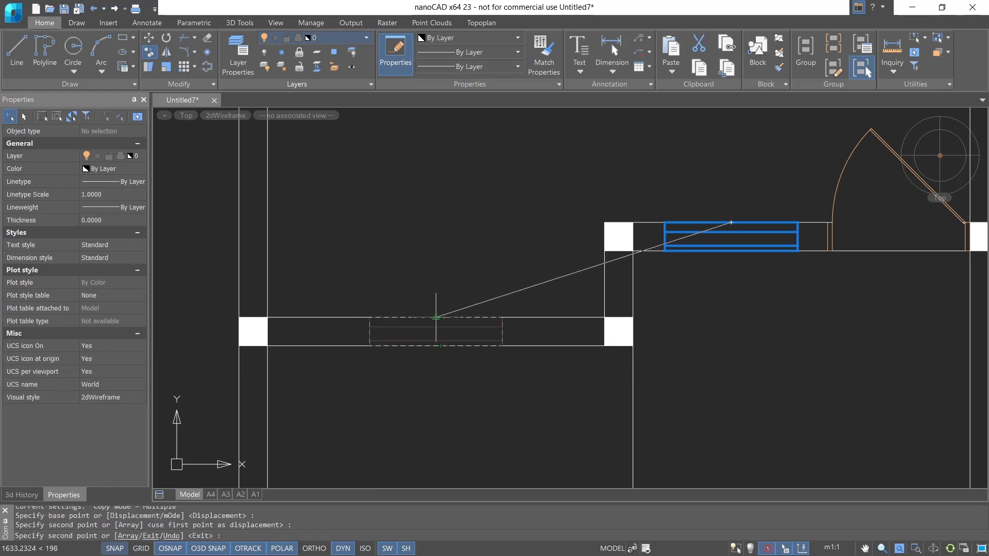
- Place a second copy of the window inside the plan's upper-left room and end the copying
scroll(479, 428, "down", 5)
middle_click_drag(581, 422, 528, 482)
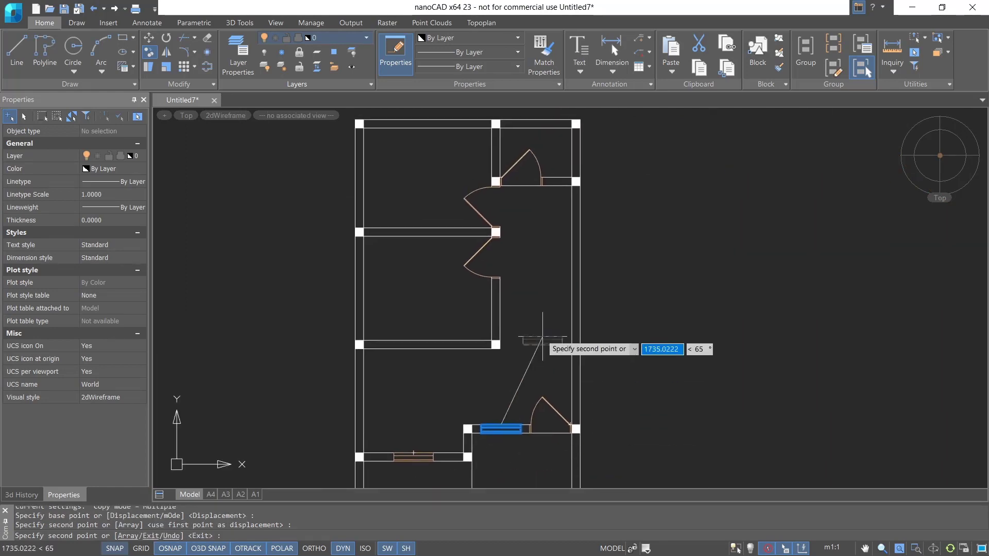
middle_click_drag(544, 341, 532, 408)
middle_click_drag(398, 233, 397, 267)
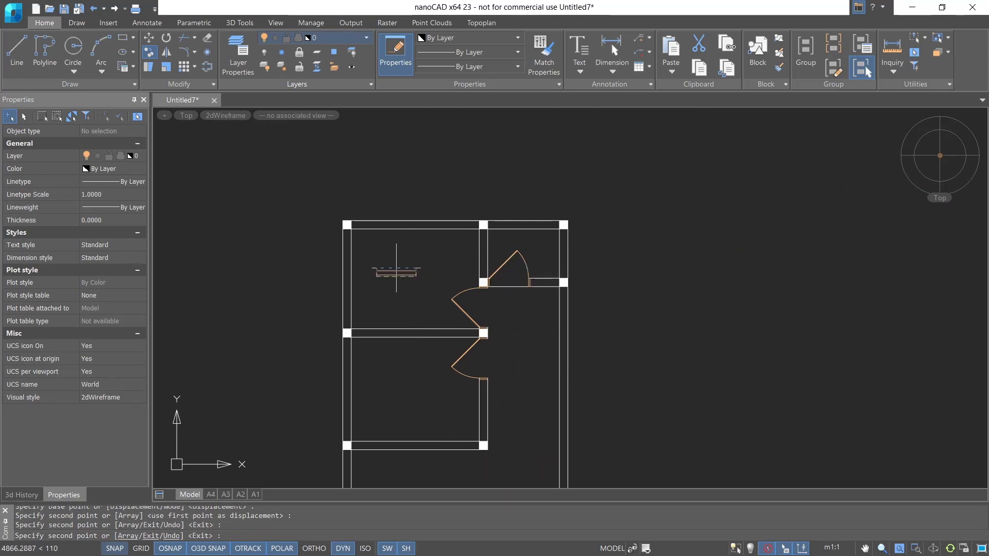
key("Escape")
- Rotate the two copied windows to 270° about the upper midpoint of the copy in the upper-left room
type("ro")
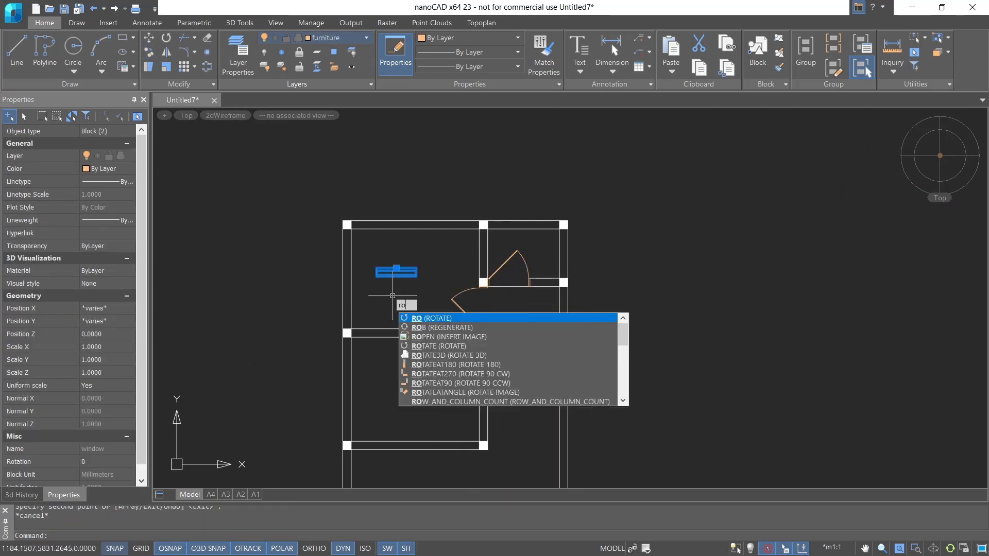
key("Return")
left_click(397, 268)
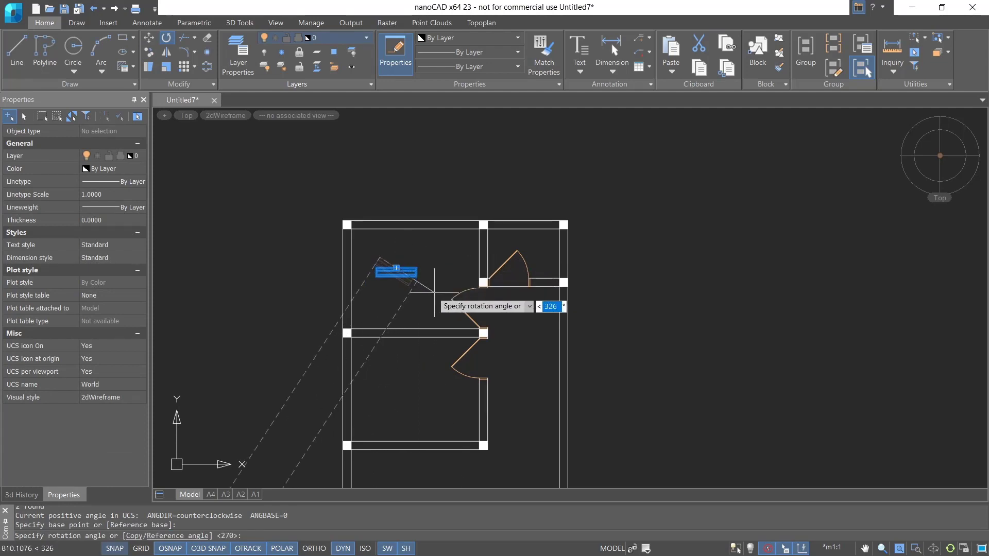
left_click(395, 365)
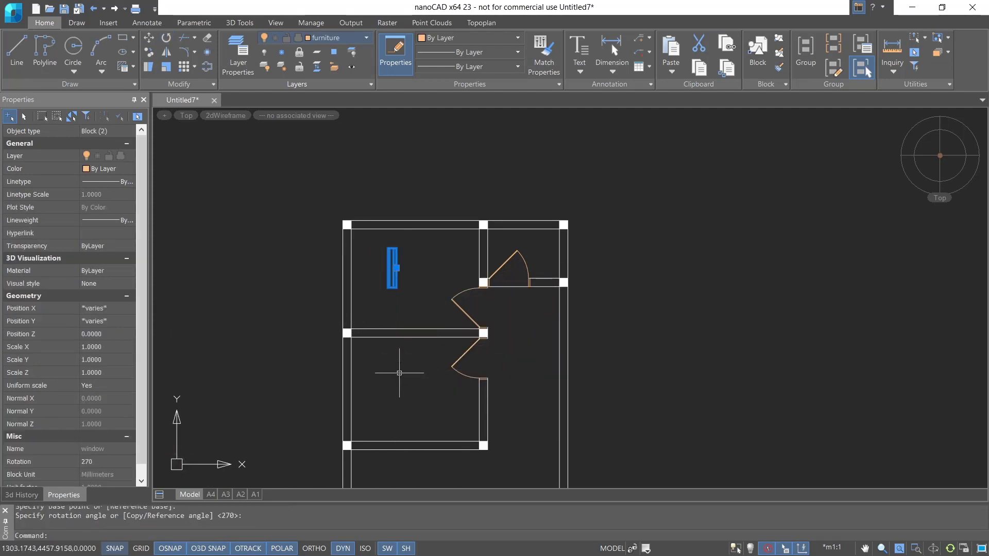
key("Escape")
- Move the vertical window by its right-edge midpoint into the left outer wall of the upper-left room
middle_click_drag(413, 289, 457, 280)
type("m")
key("Return")
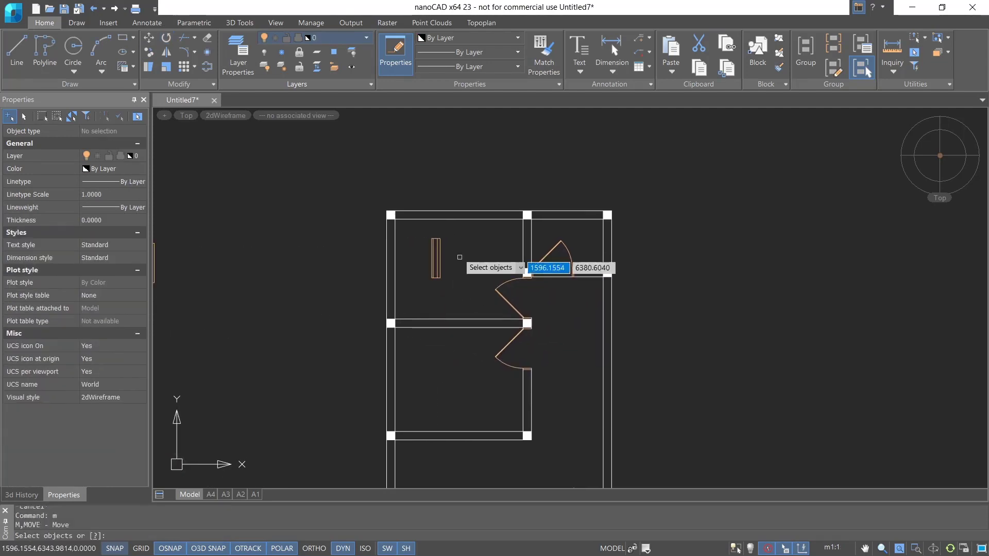
left_click_drag(460, 234, 411, 287)
key("Return")
scroll(426, 276, "up", 4)
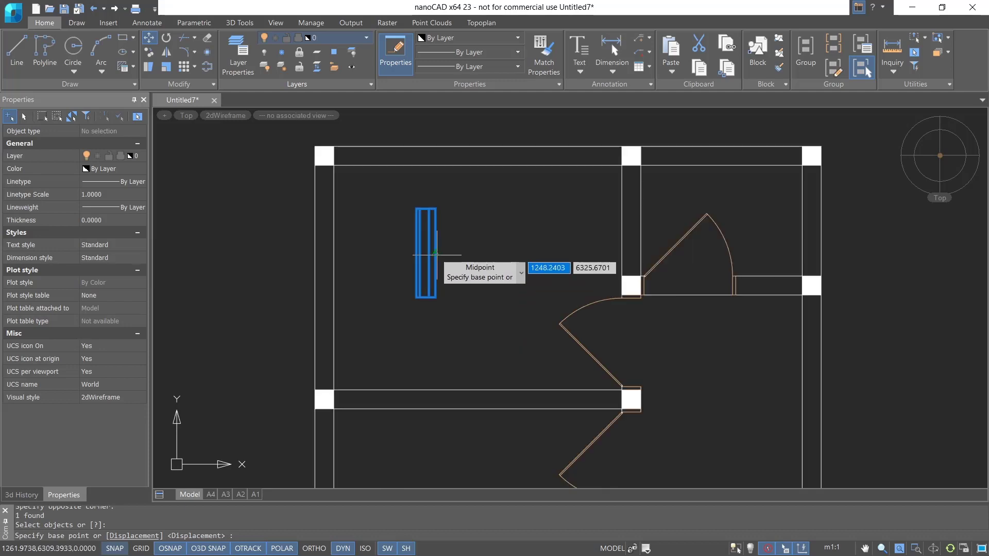
left_click(435, 254)
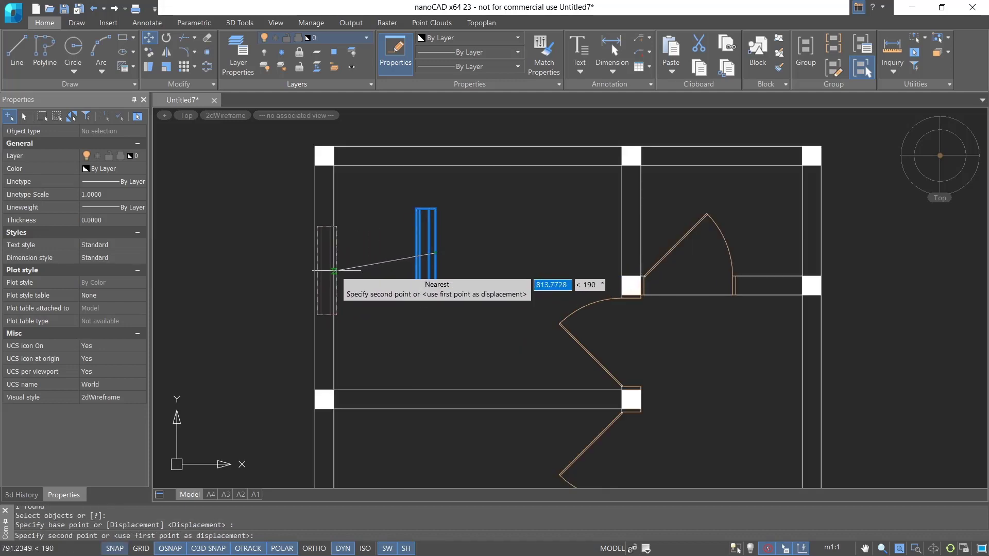
left_click(333, 223)
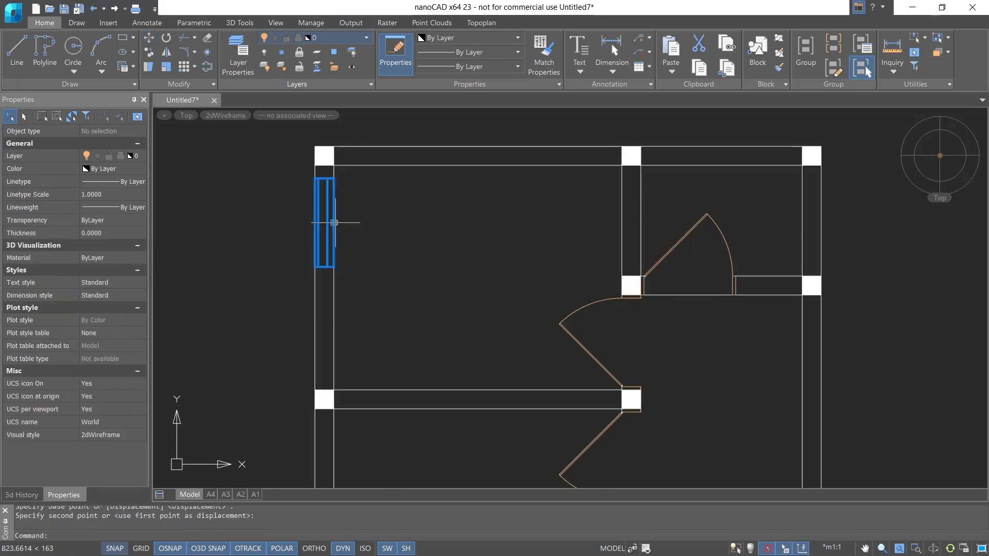
- Copy the upper-left room's window into the left outer wall of the middle room, using its right-edge midpoint as base
type("co")
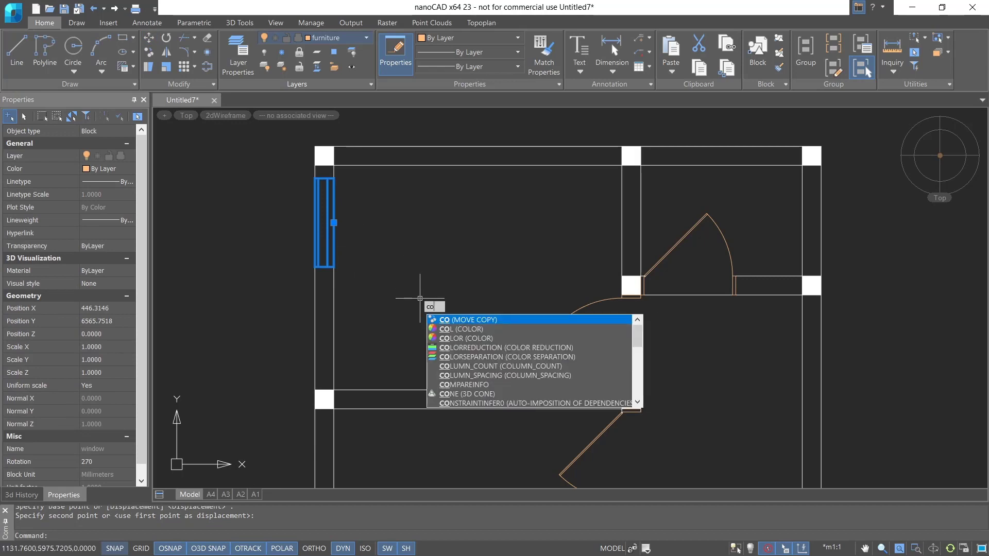
key("Return")
left_click(334, 223)
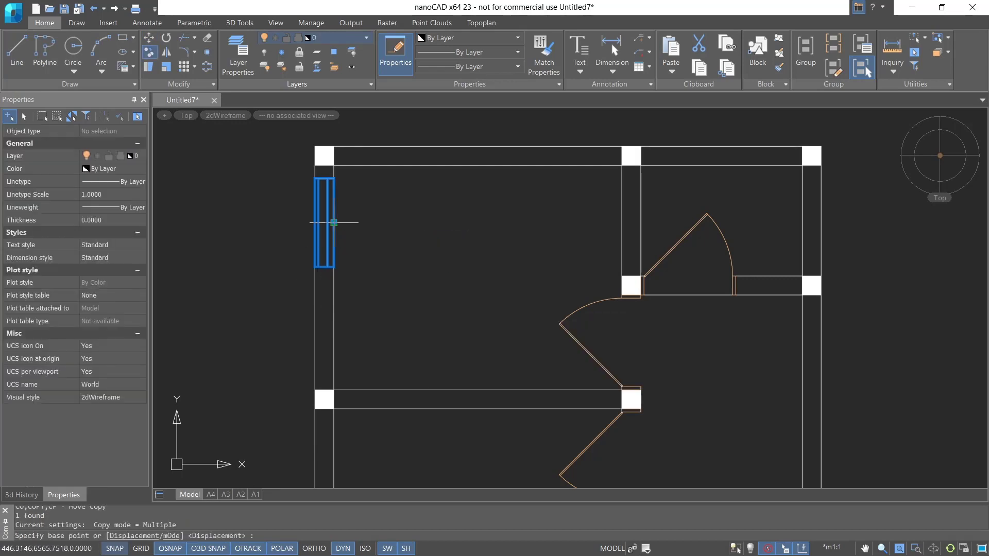
scroll(360, 232, "down", 3)
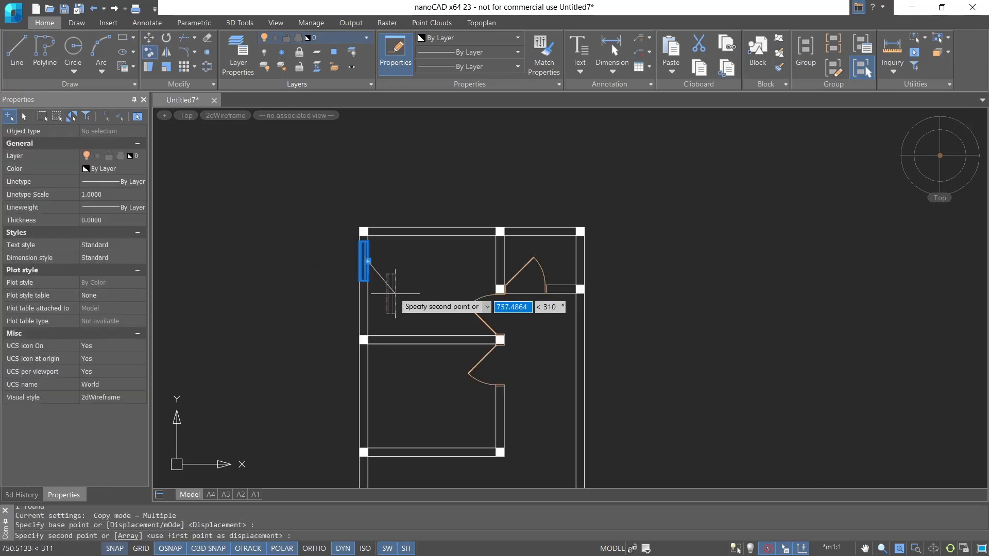
left_click(367, 269)
- Place another copy of the vertical window in the left outer wall just below the middle room
scroll(429, 323, "down", 3)
middle_click_drag(435, 340, 441, 224)
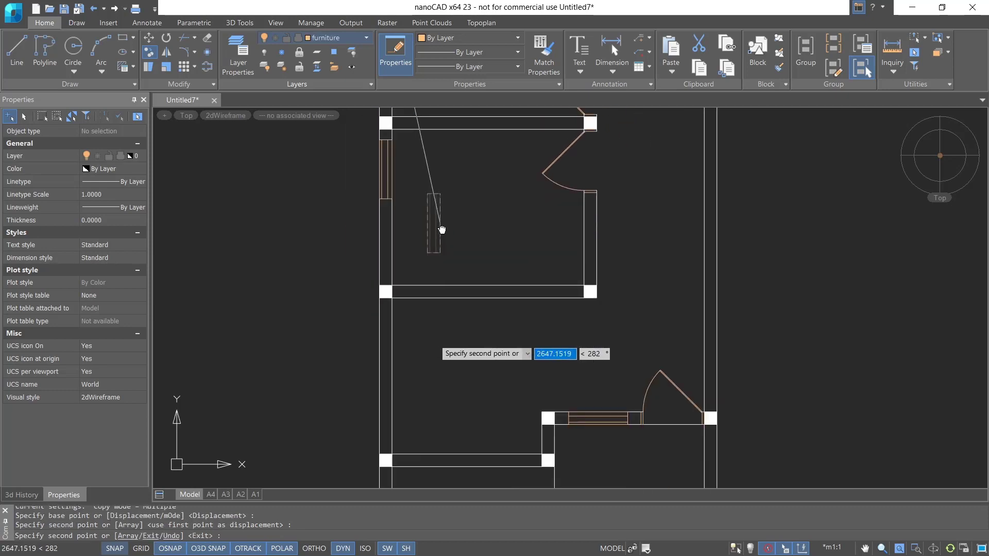
scroll(403, 336, "up", 3)
left_click(387, 335)
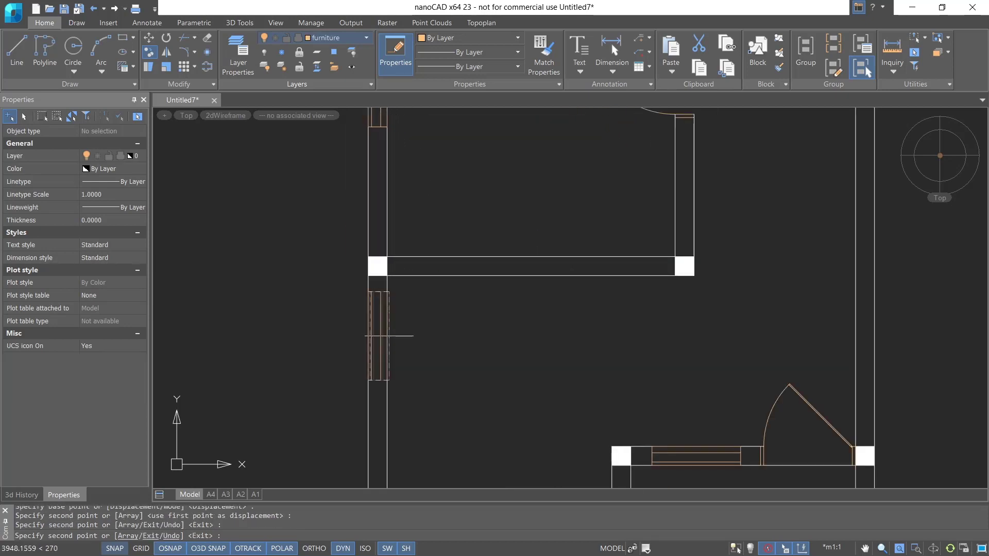
scroll(443, 345, "down", 5)
key("Escape")
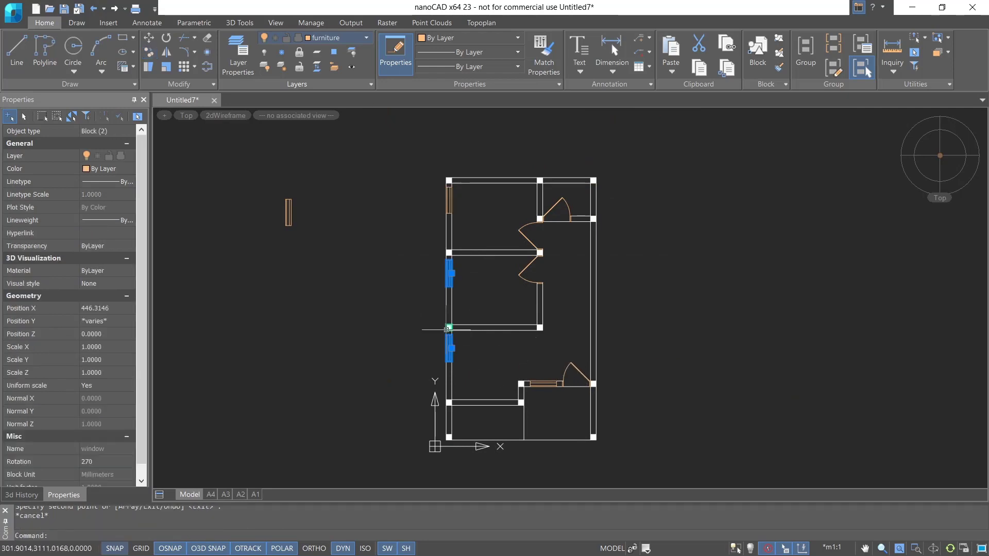
key("Escape")
- Erase the stray window block lying outside the floor plan, left of the building
left_click_drag(309, 177, 264, 266)
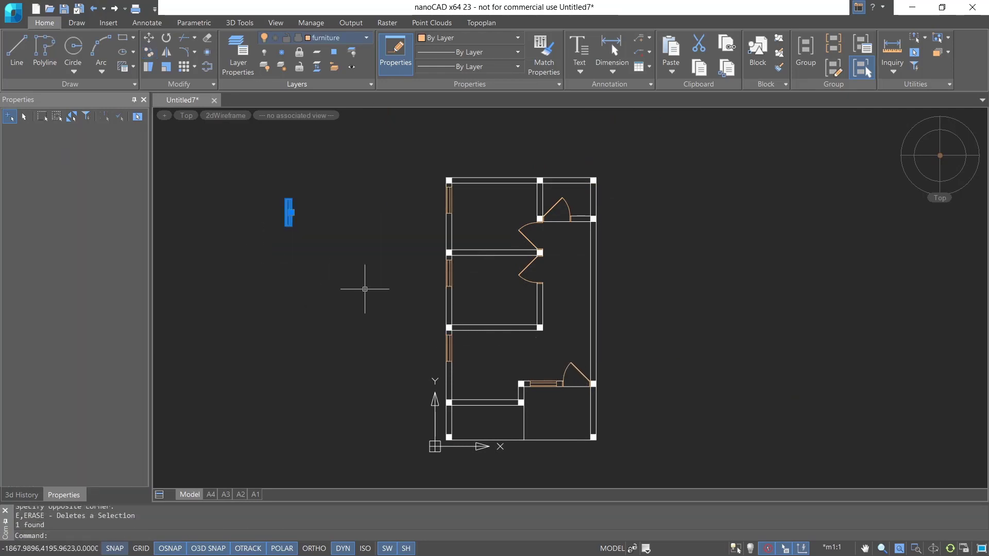
type("e")
key("Return")
- Copy the window beside the entrance door to the midpoint of the lower-left horizontal wall
scroll(385, 358, "up", 3)
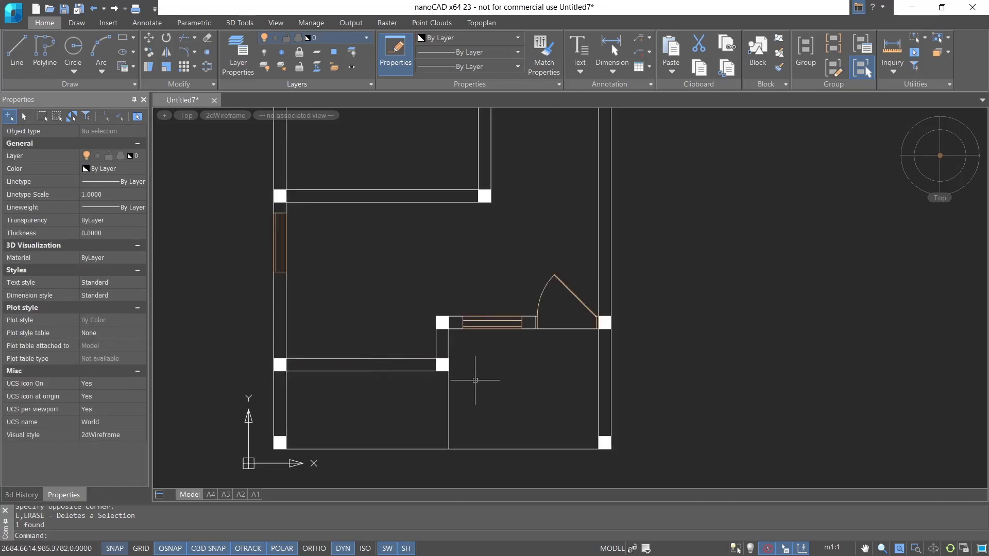
middle_click_drag(474, 375, 435, 354)
type("co")
key("Return")
scroll(434, 358, "up", 3)
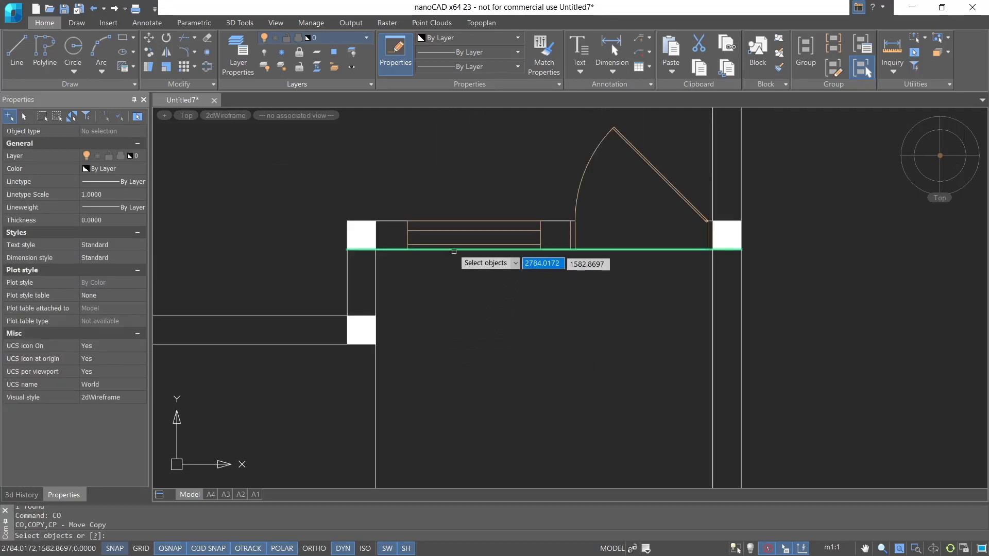
left_click(464, 239)
key("Return")
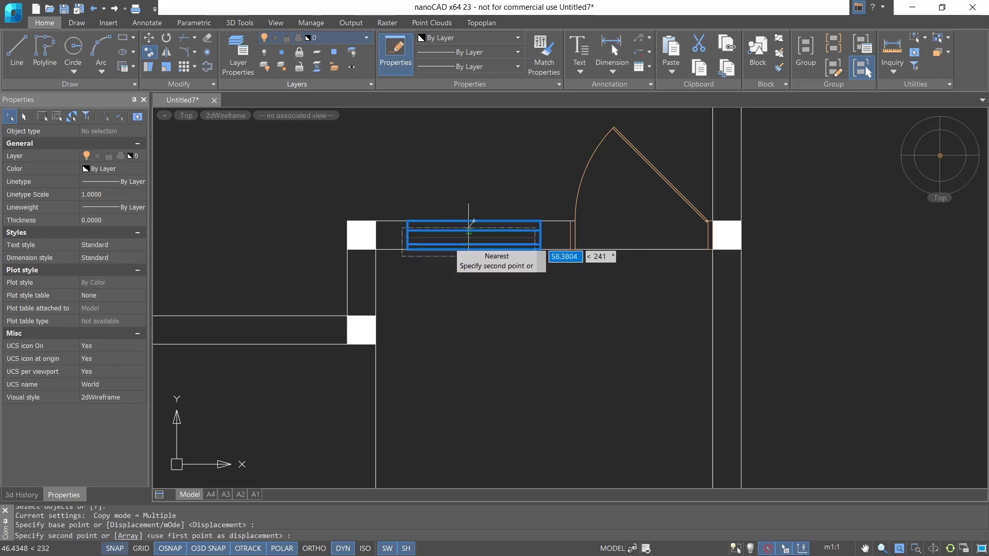
left_click(474, 220)
middle_click_drag(170, 324, 330, 330)
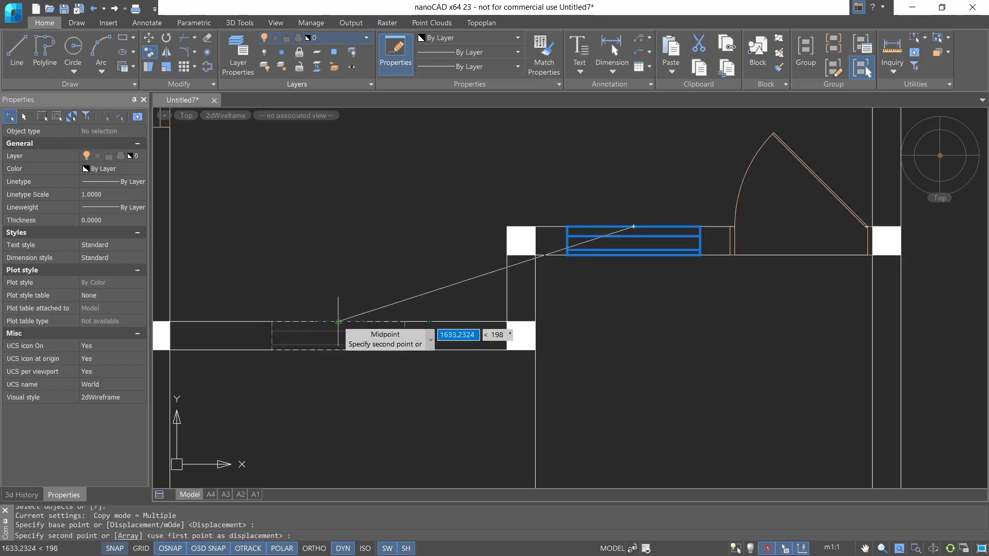
scroll(463, 399, "down", 5)
key("Escape")
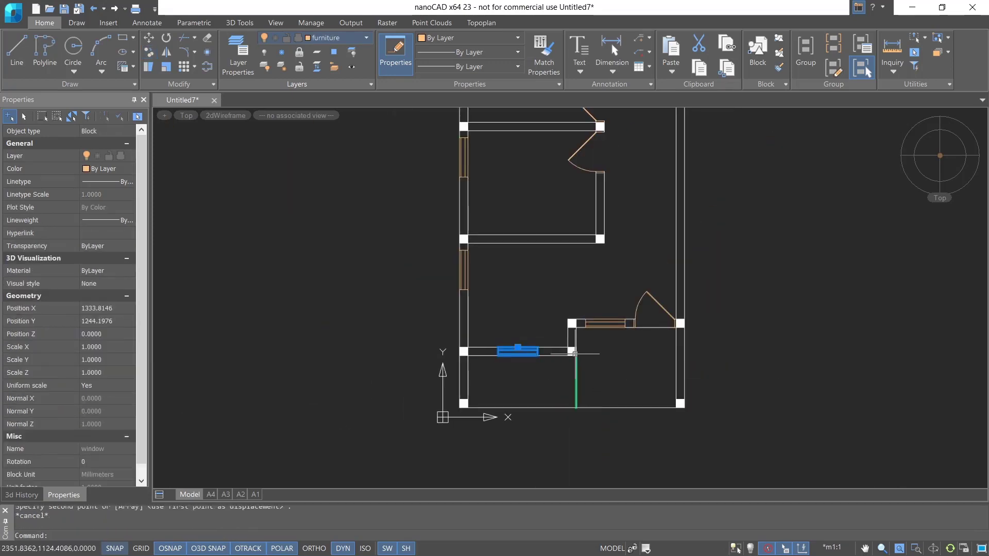
scroll(596, 365, "down", 3)
key("Escape")
middle_click_drag(690, 320, 589, 344)
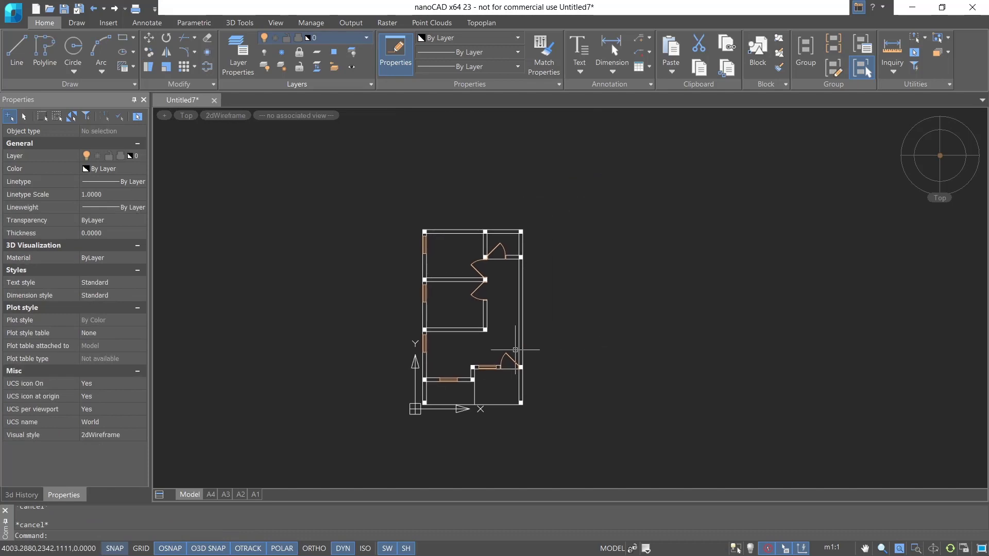
scroll(492, 384, "up", 3)
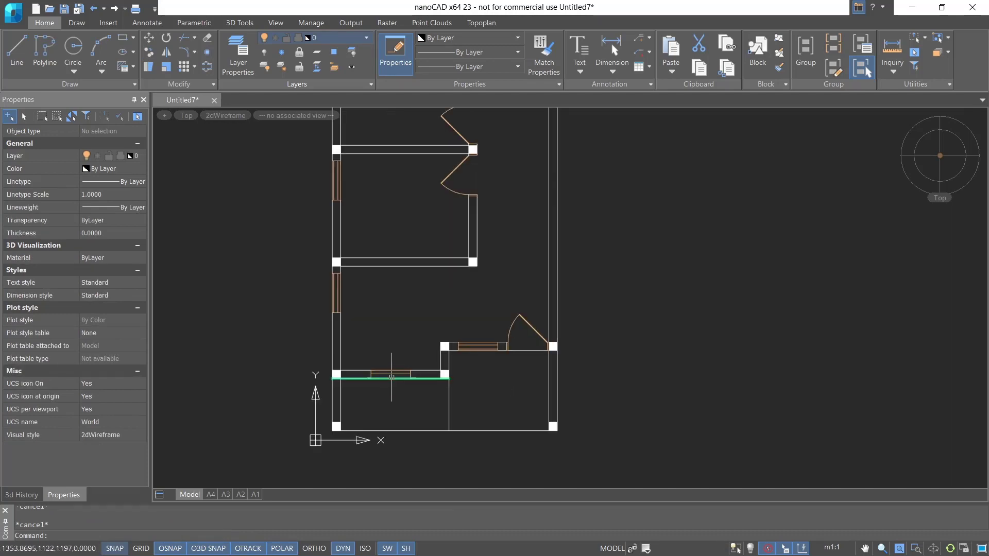
mouse_move(444, 314)
middle_mouse_down()
mouse_move(477, 303)
mouse_move(462, 296)
mouse_move(522, 300)
mouse_move(463, 309)
middle_mouse_up()
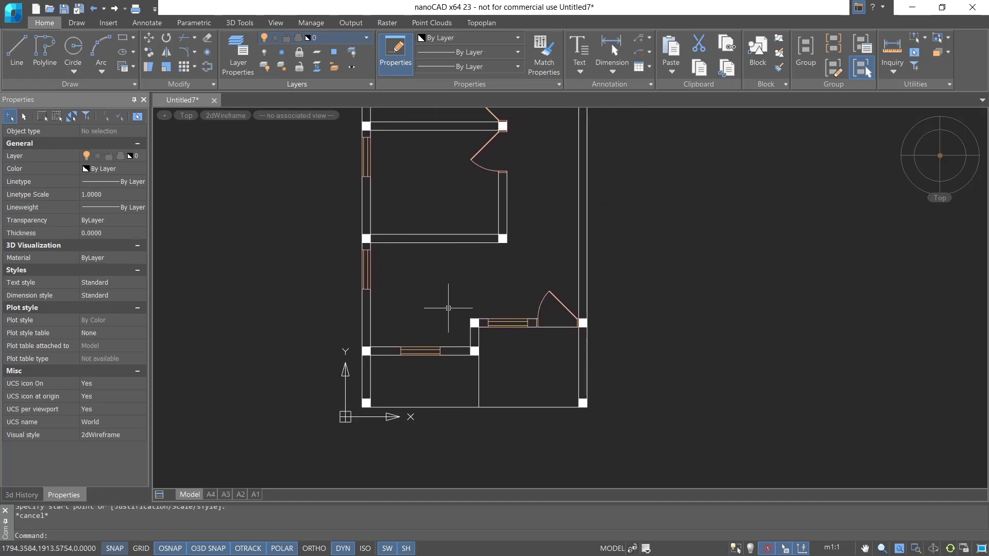
scroll(531, 350, "up", 2)
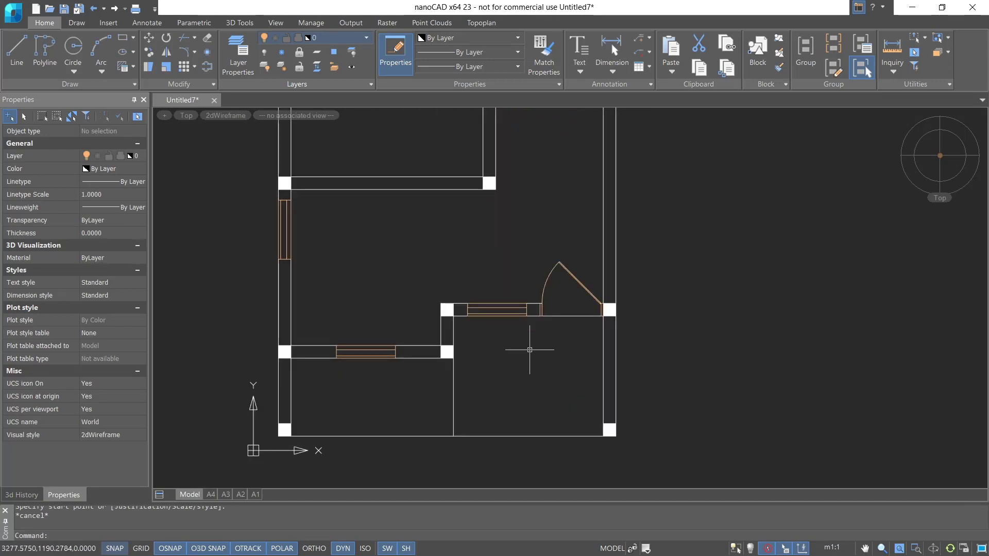
- Add the multiline text "TERRACE" with height 150 in the area below the entrance door
scroll(530, 349, "down", 1)
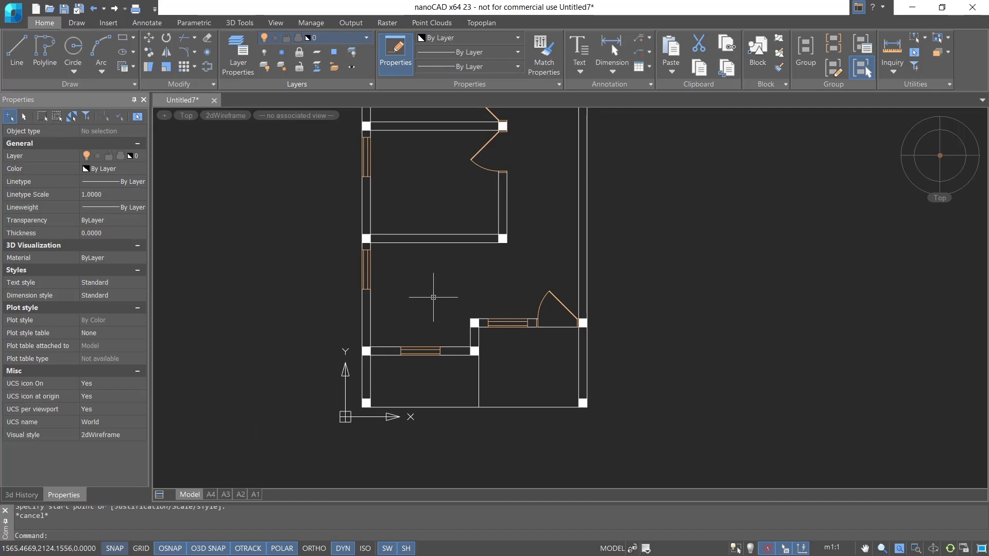
type("xt")
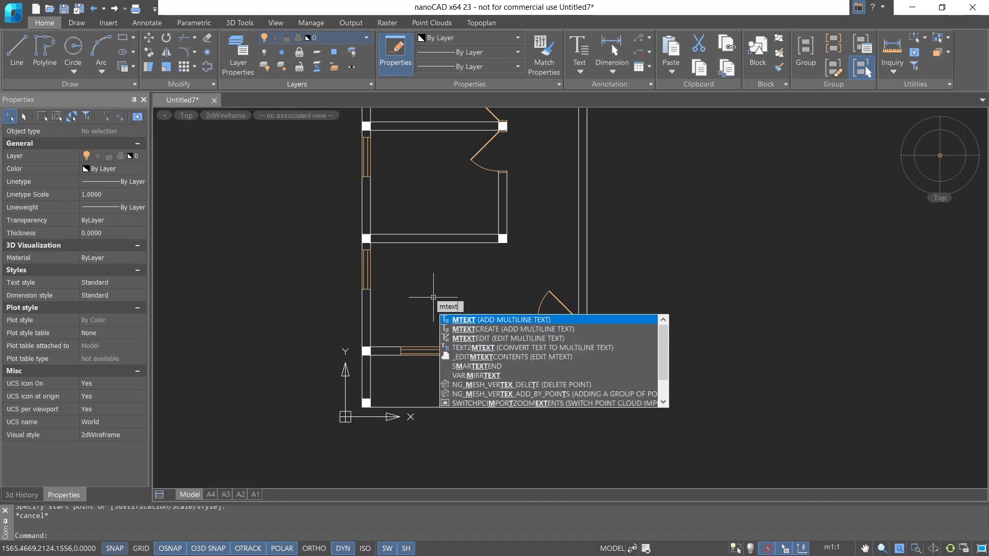
key("Return")
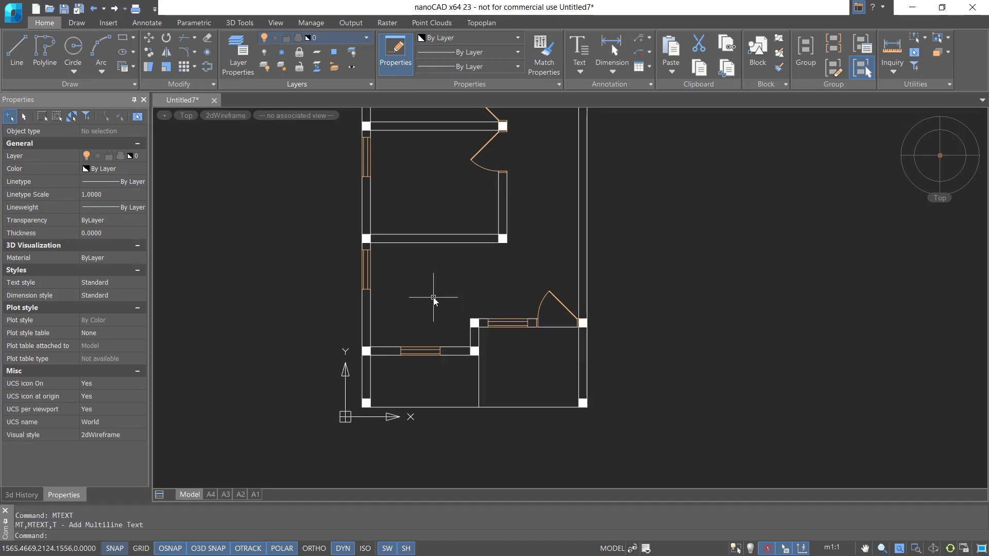
scroll(518, 376, "up", 1)
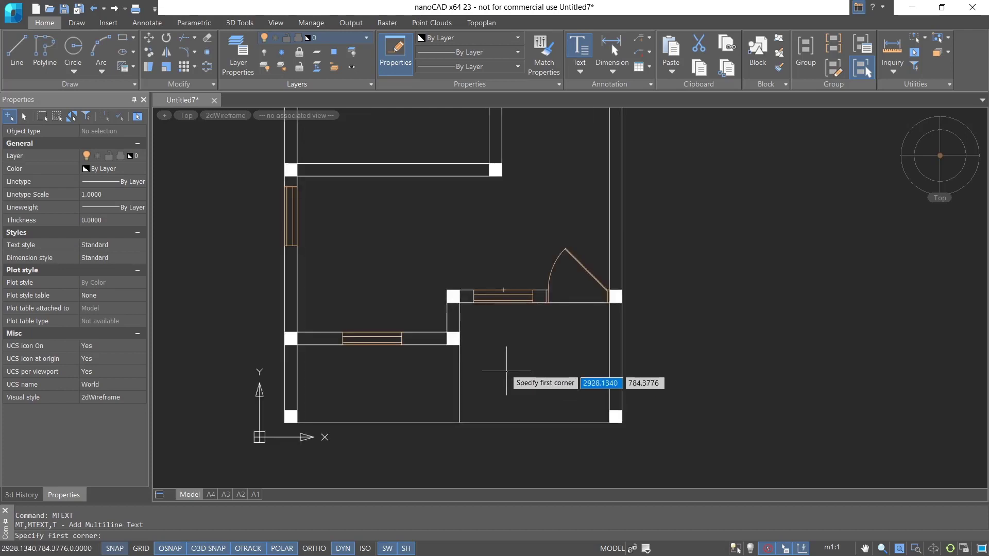
left_click(479, 336)
left_click(591, 387)
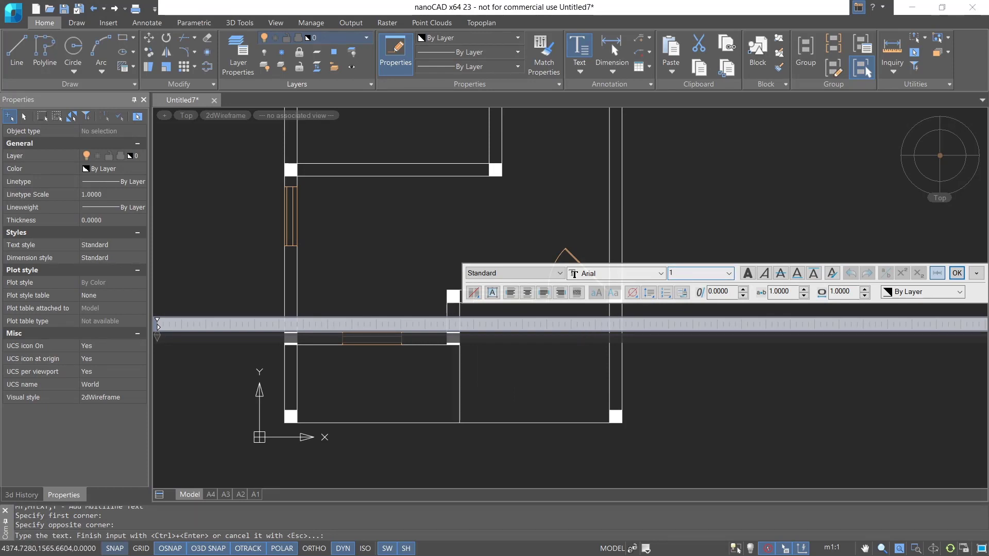
type("150")
key("Return")
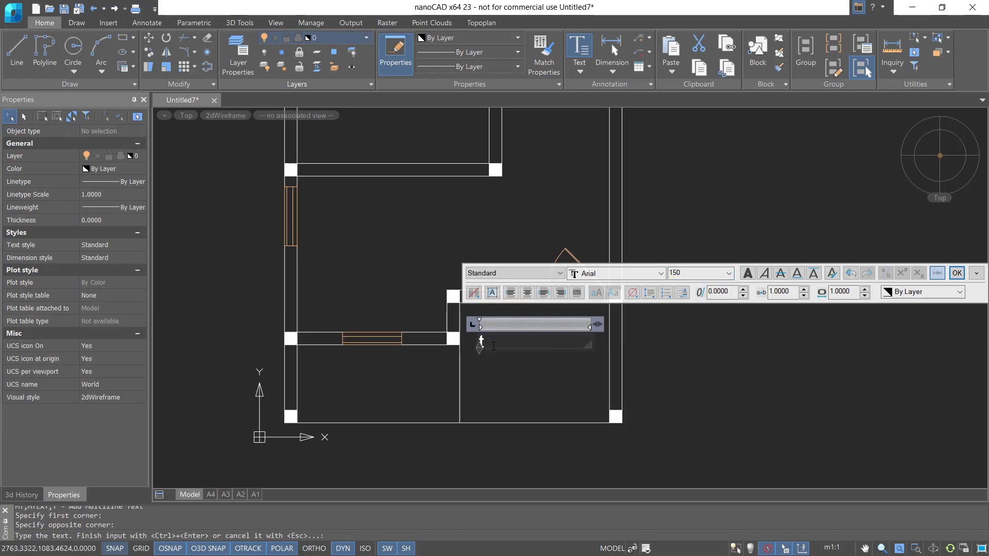
type("TERRACE")
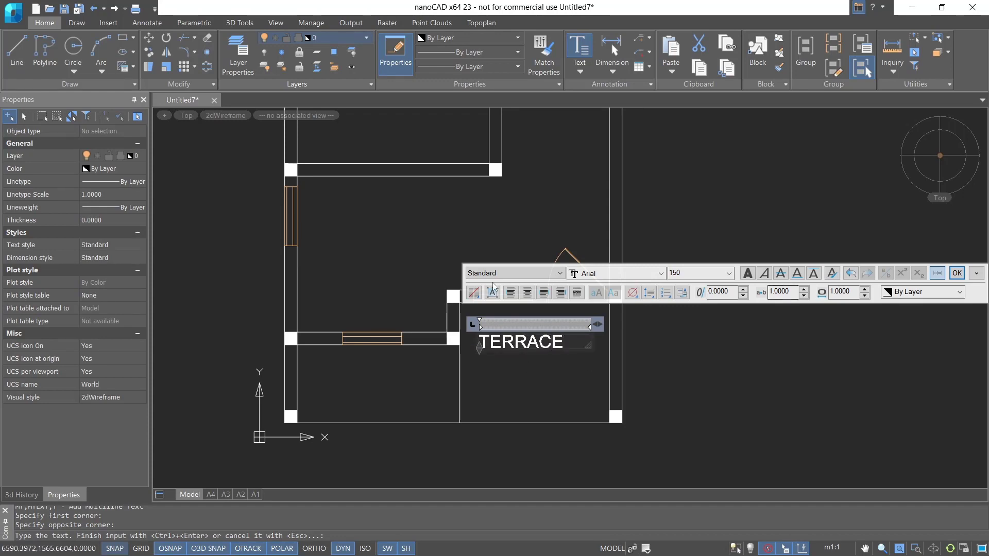
left_click(957, 274)
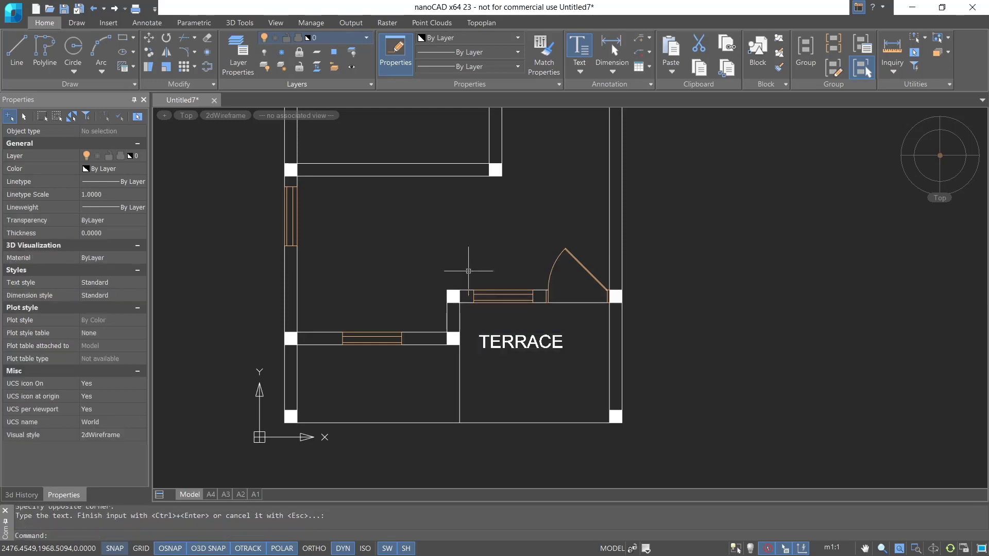
- Set the text height of the TERRACE label to 75
left_click(525, 340)
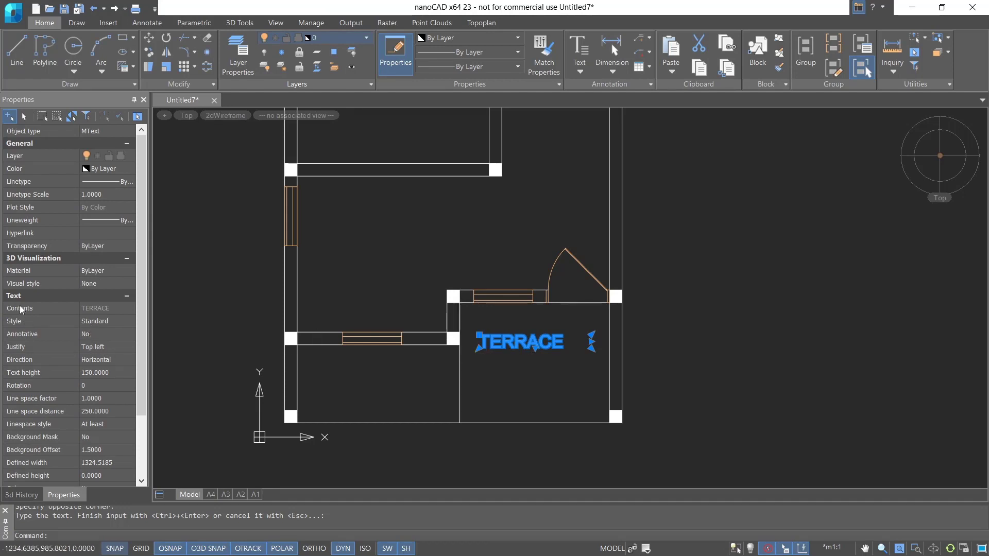
left_click(100, 372)
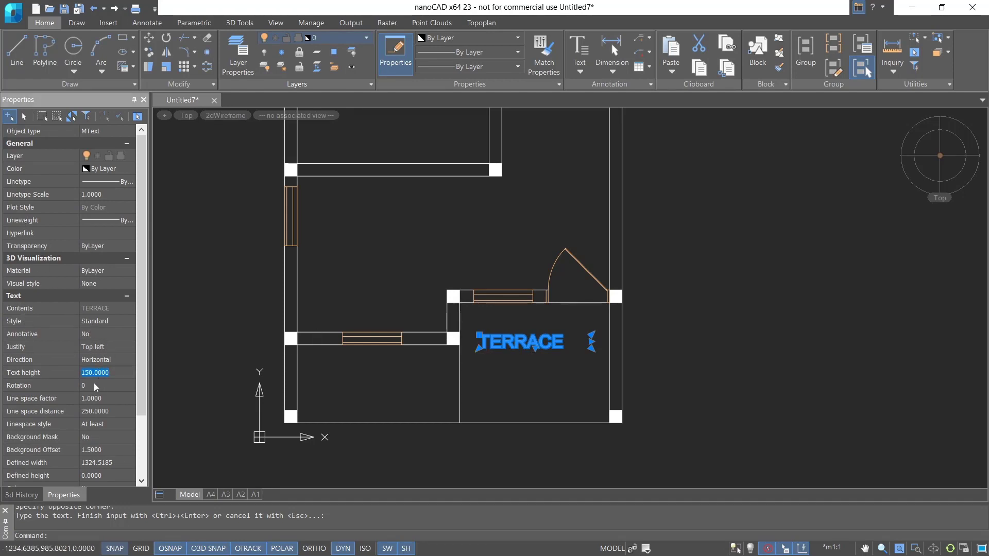
left_click(97, 372)
type("75")
key("Return")
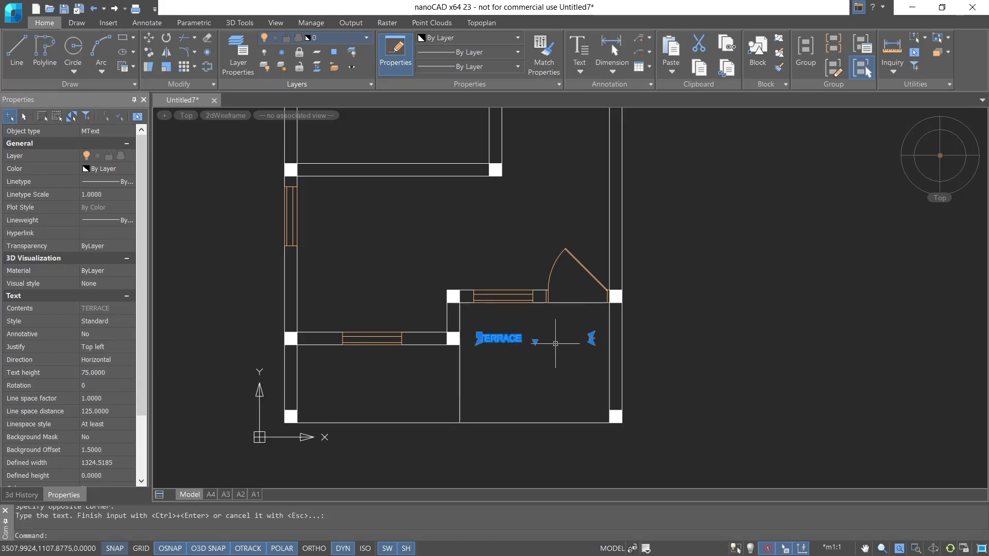
key("Escape")
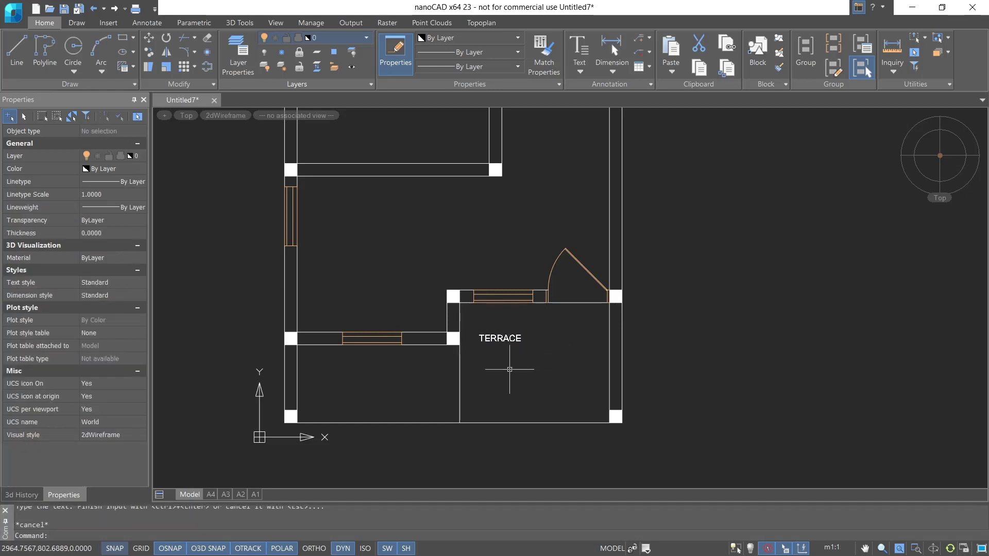
- Move the TERRACE label down and right to the middle of the area below the entrance door
type("m")
key("Return")
left_click(531, 321)
left_click(479, 360)
key("Return")
left_click(499, 360)
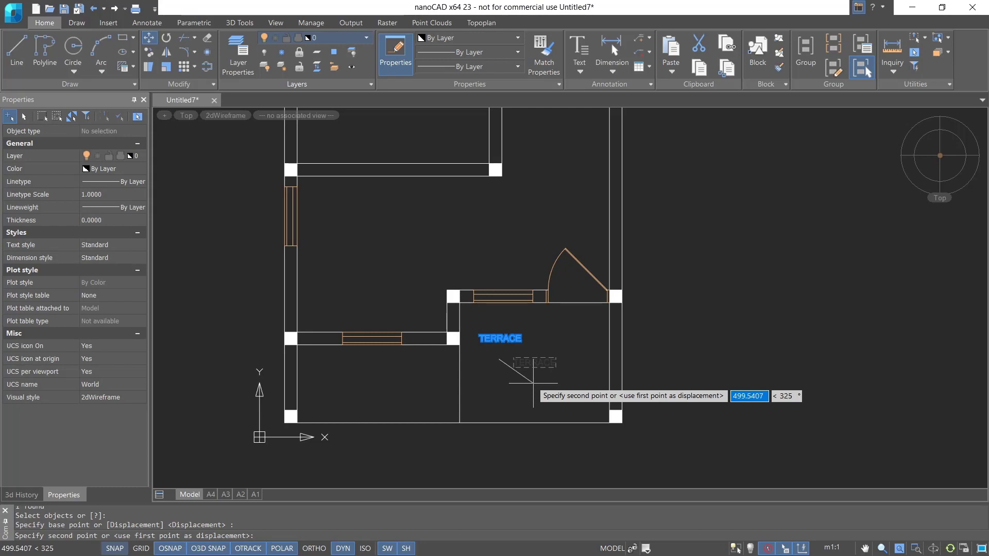
left_click(534, 383)
key("Escape")
- Create a new layer named TEXT and set its color to cyan
scroll(669, 324, "down", 2)
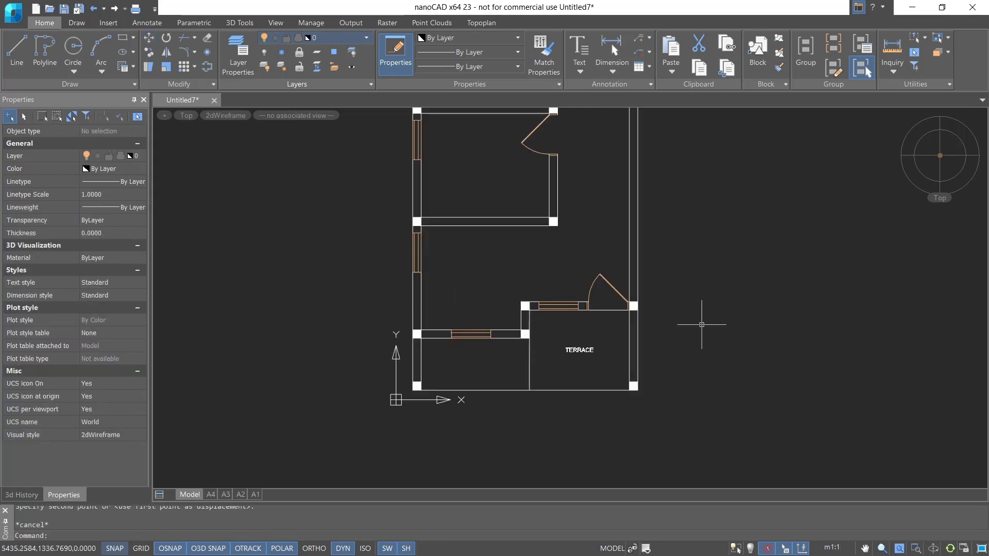
type("la")
key("Return")
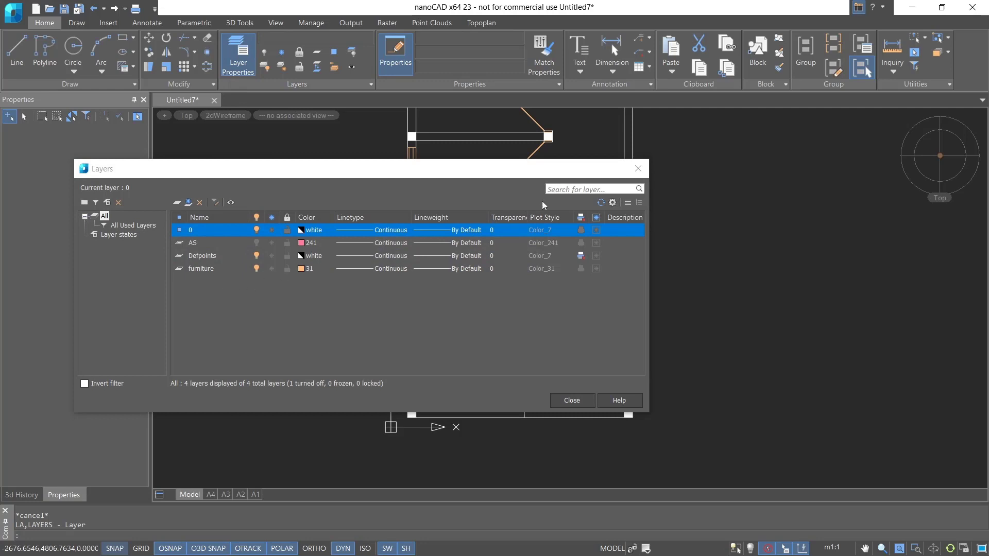
left_click(177, 202)
type("TEXT")
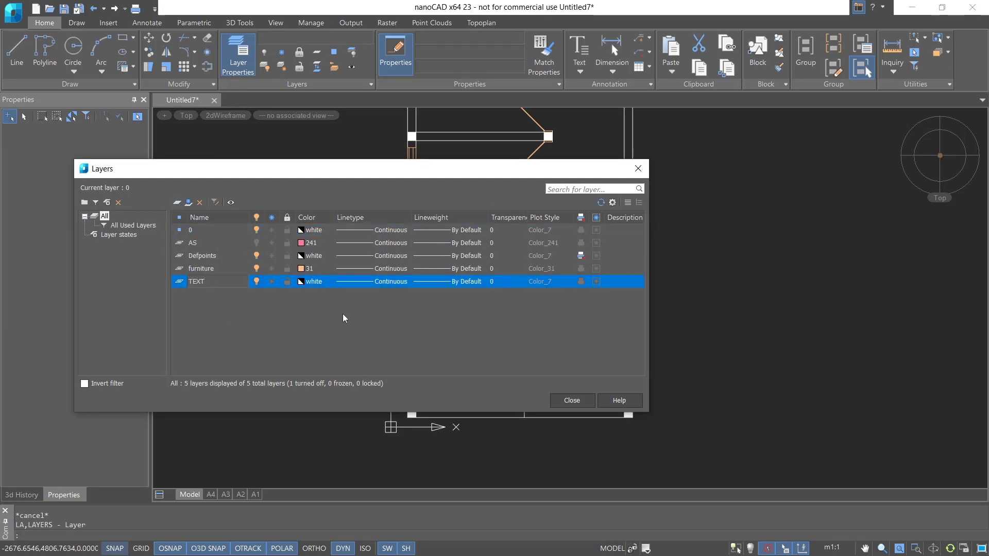
left_click(301, 293)
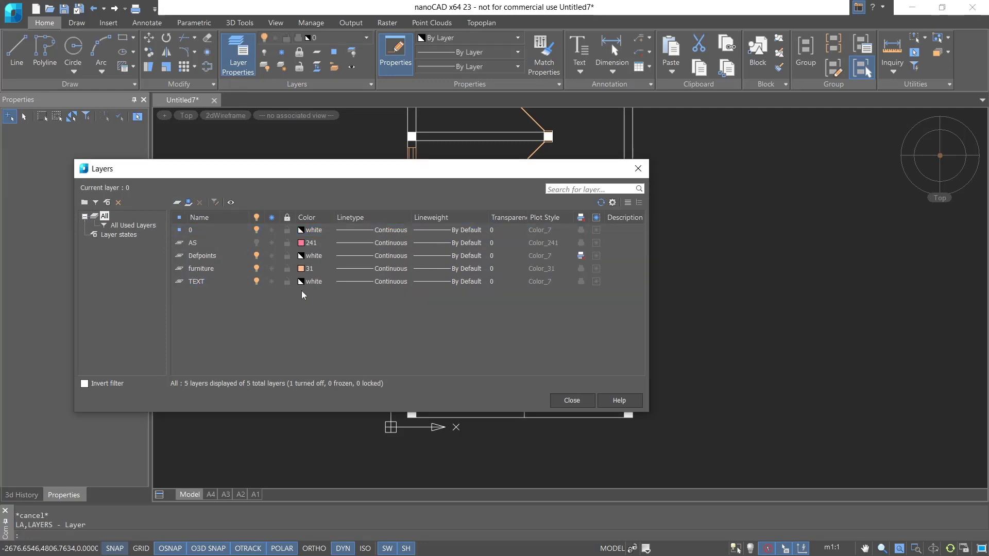
left_click(315, 282)
left_click(316, 283)
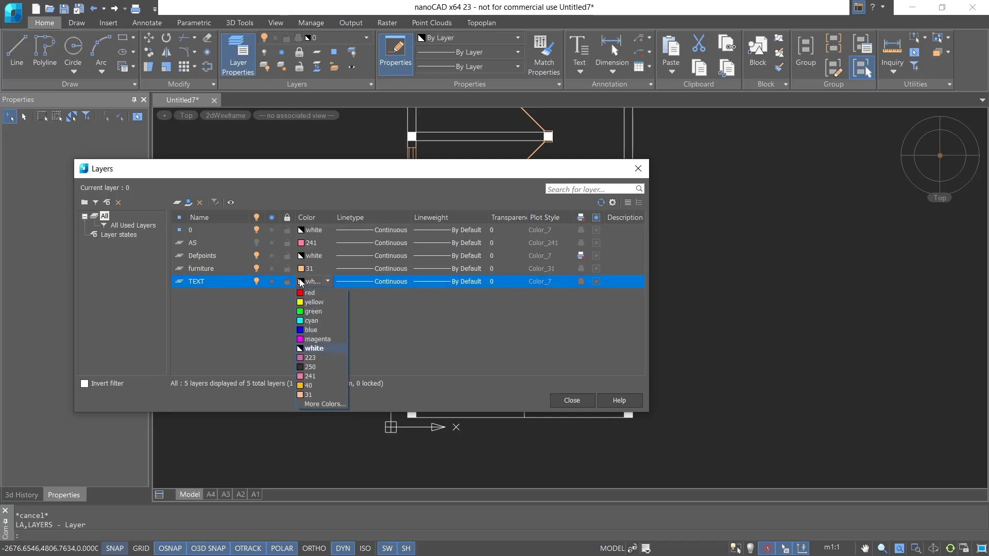
left_click(312, 321)
left_click(564, 403)
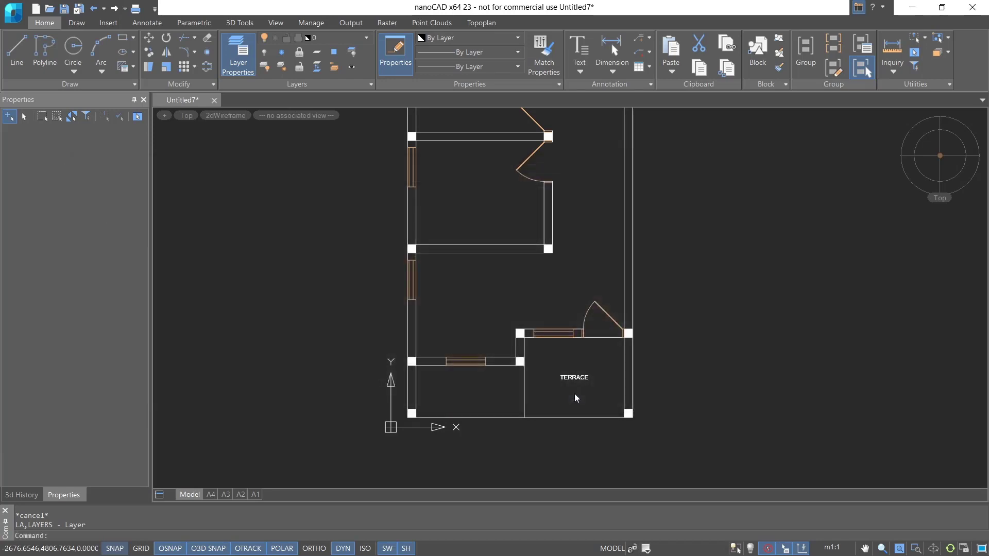
- Assign the TERRACE label to the TEXT layer
left_click(592, 392)
left_click(566, 360)
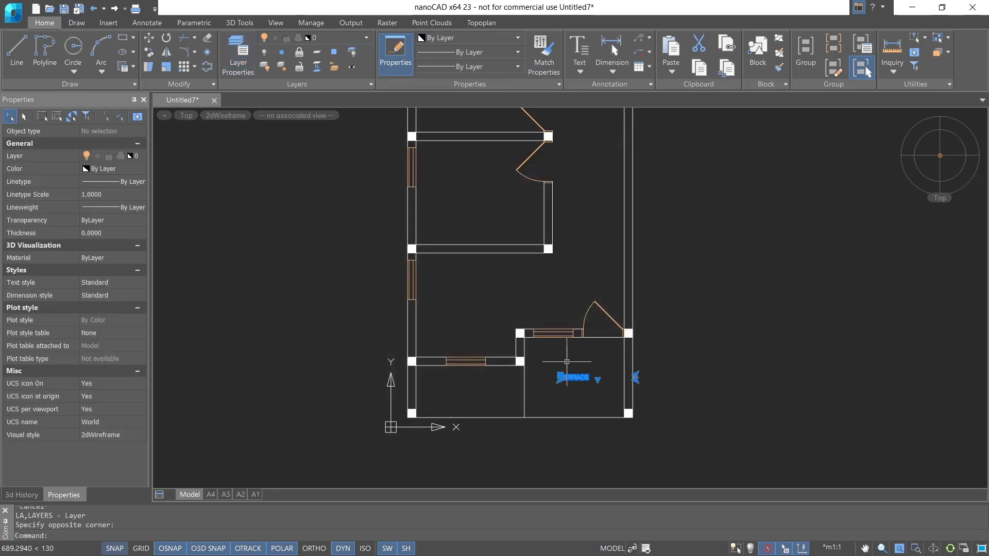
left_click(309, 41)
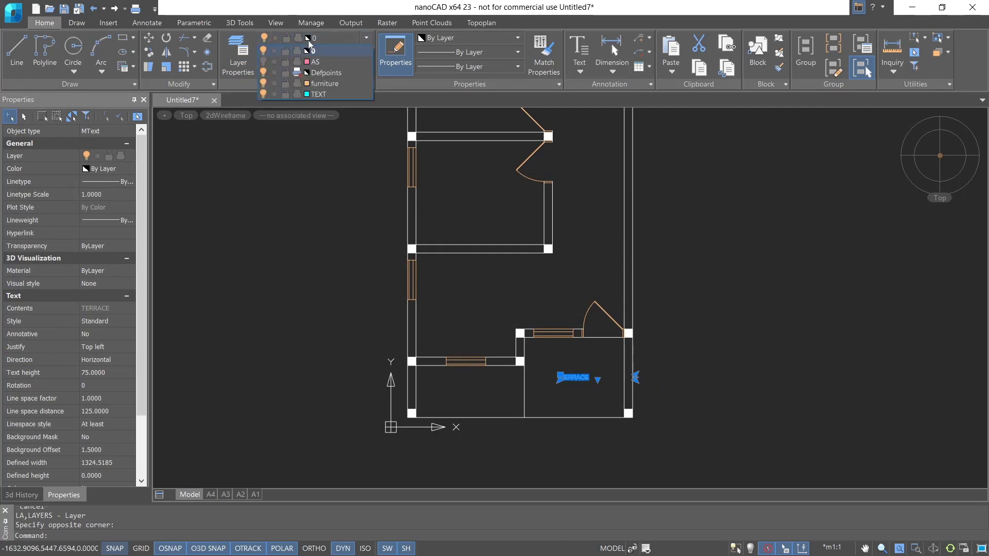
left_click(317, 95)
key("Escape")
- Copy the TERRACE label into the lower-left area of the plan and into the room directly above it
type("M")
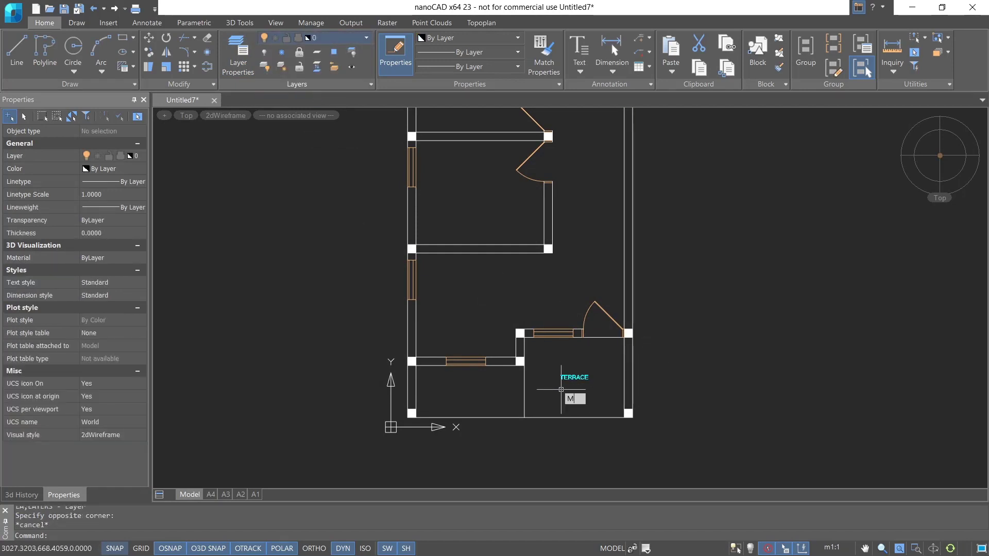
key("BackSpace")
type("CO")
key("Return")
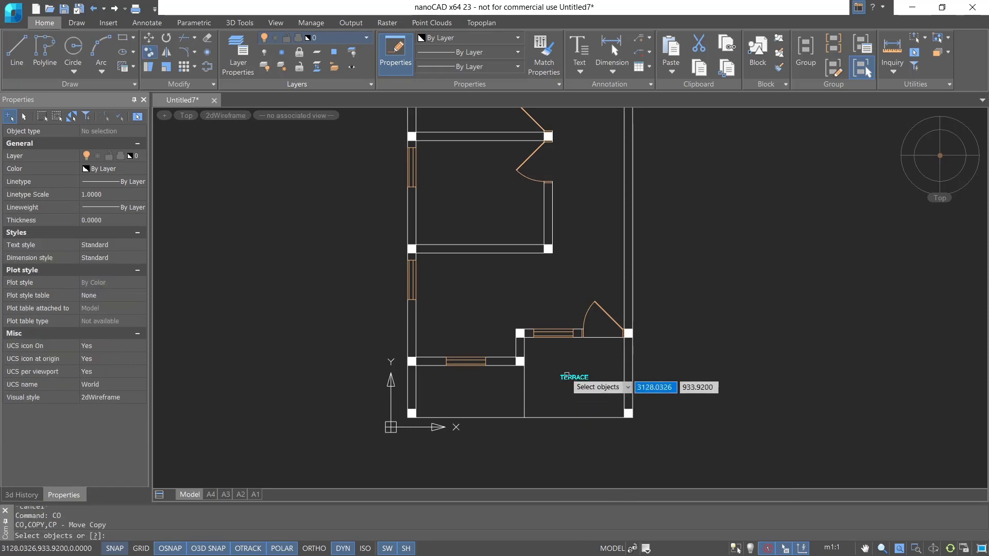
left_click(567, 376)
key("Return")
left_click(580, 390)
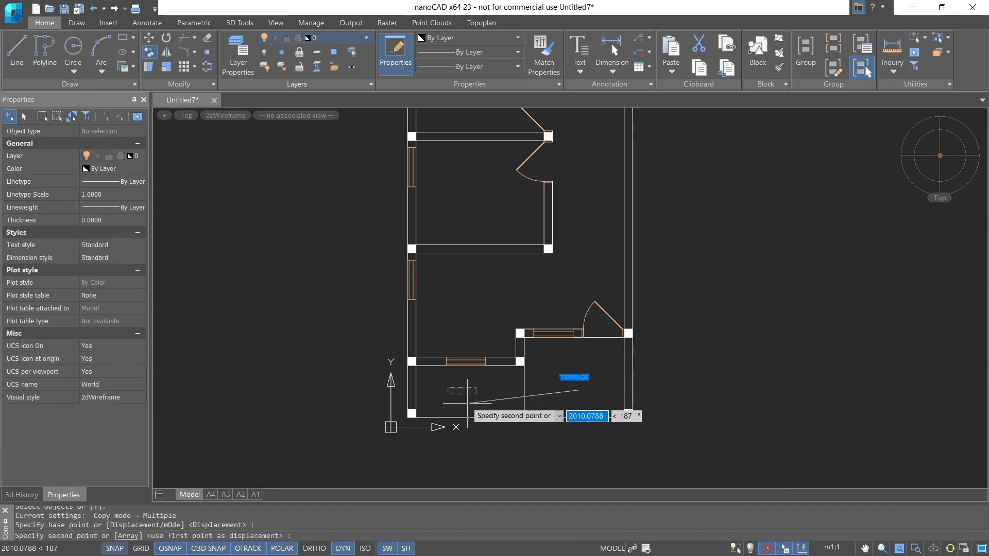
left_click(474, 403)
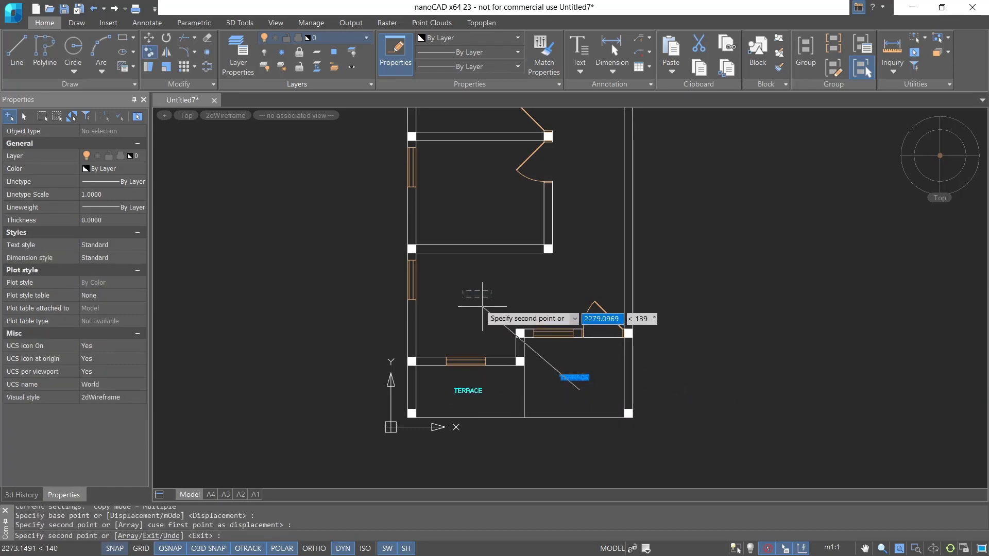
left_click(478, 308)
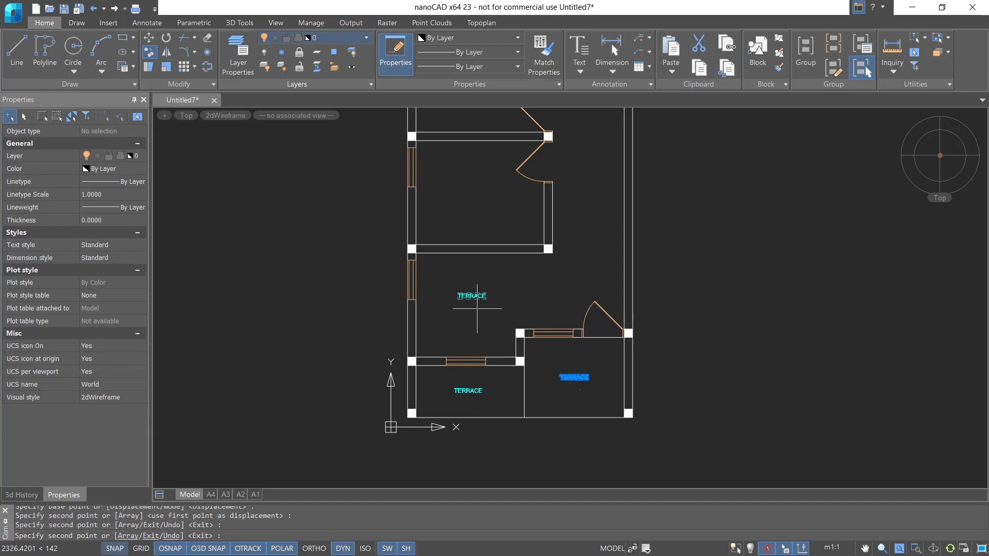
- Place further copies of the label in the middle-left room, the upper-left room and the small upper-right room
left_click(478, 203)
middle_click_drag(506, 204, 493, 313)
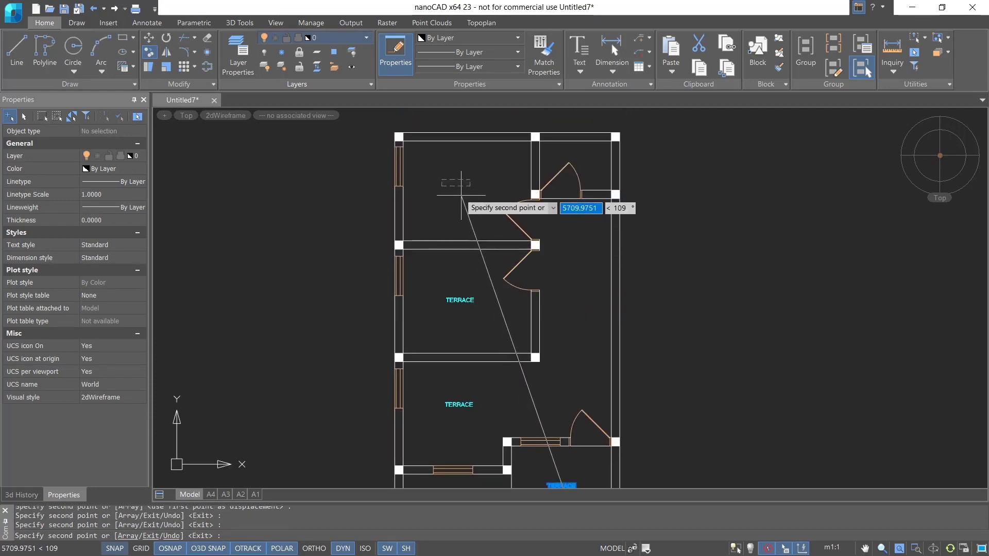
left_click(465, 199)
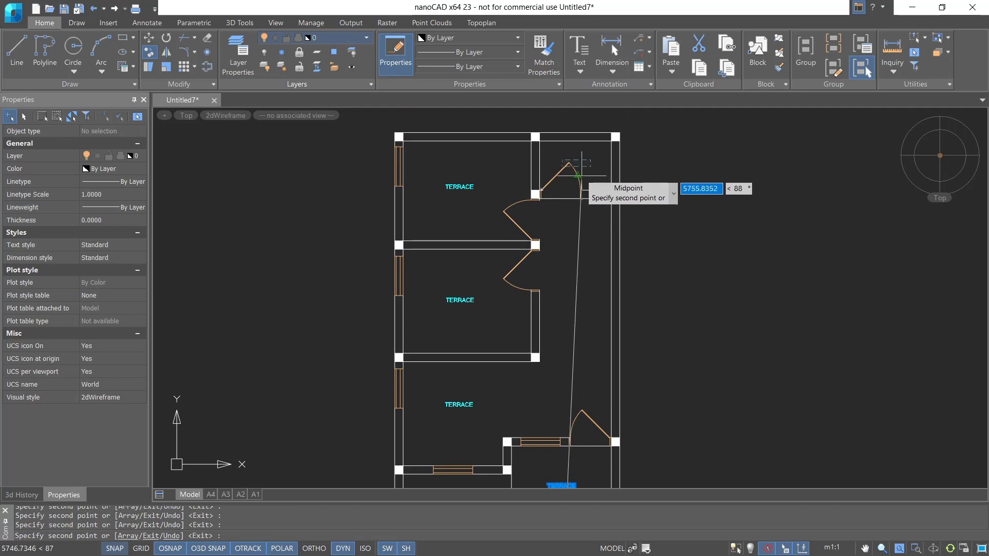
left_click(579, 175)
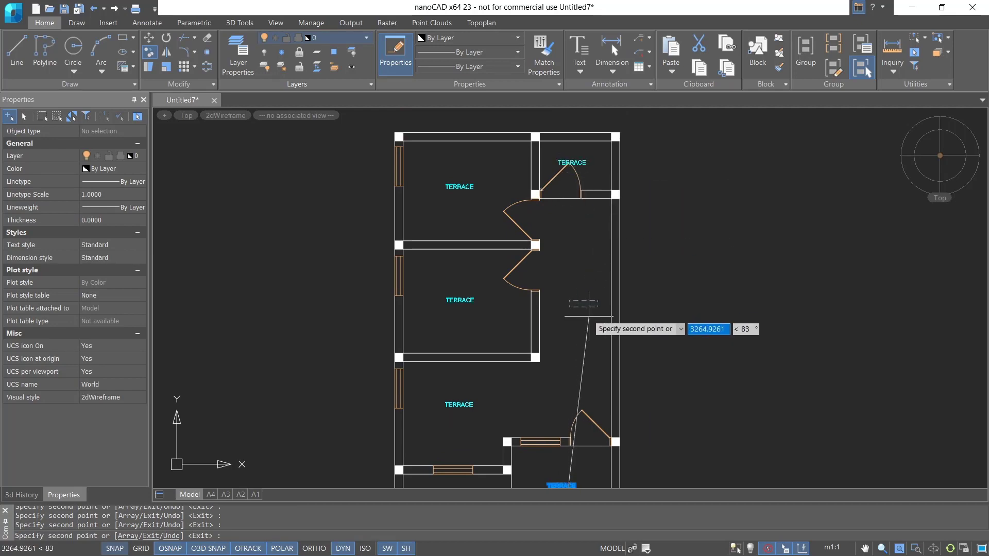
key("Escape")
middle_click_drag(545, 361, 551, 276)
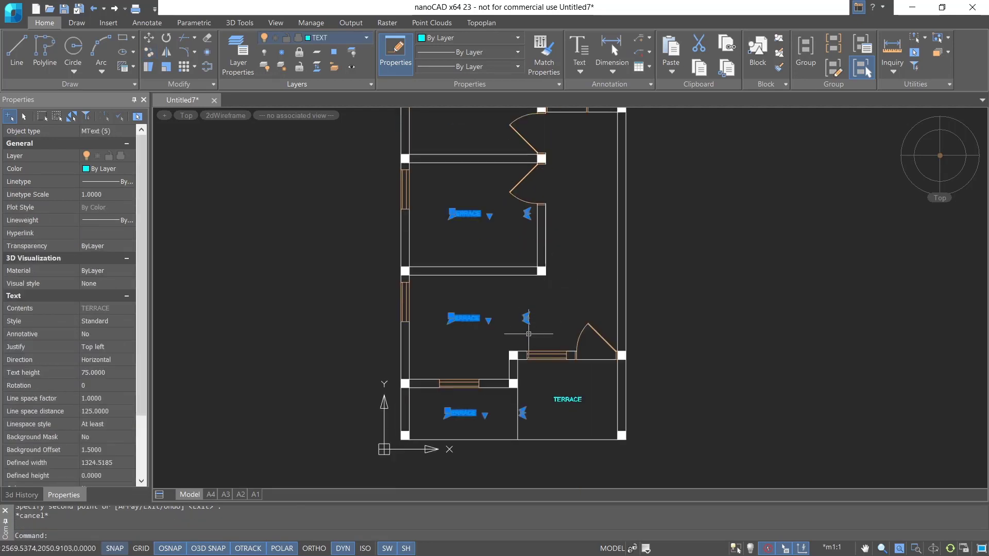
key("Escape")
- Change the label text in the lower-left area to "GARDEN"
scroll(462, 437, "up", 4)
double_click(463, 381)
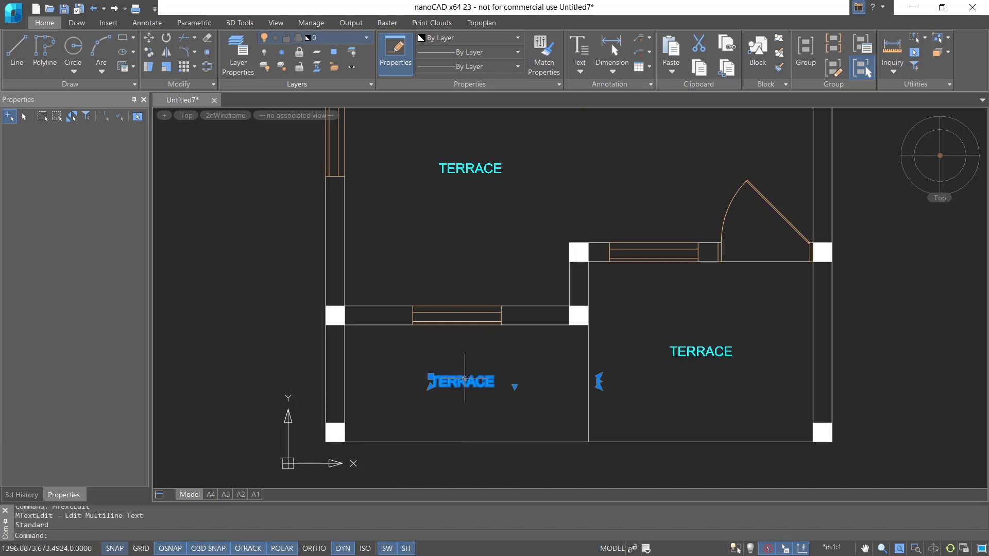
left_click_drag(499, 375, 407, 370)
type("GAR")
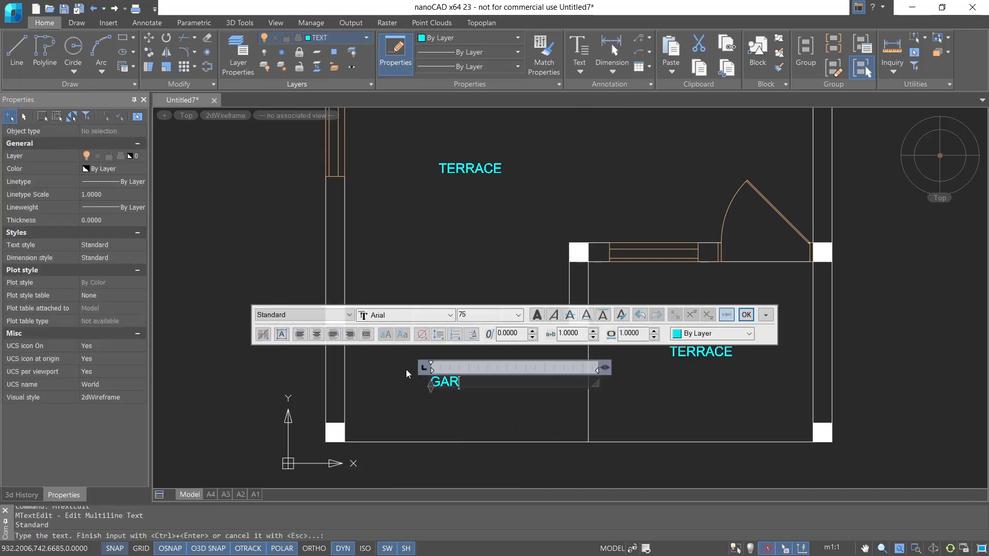
type("DEN")
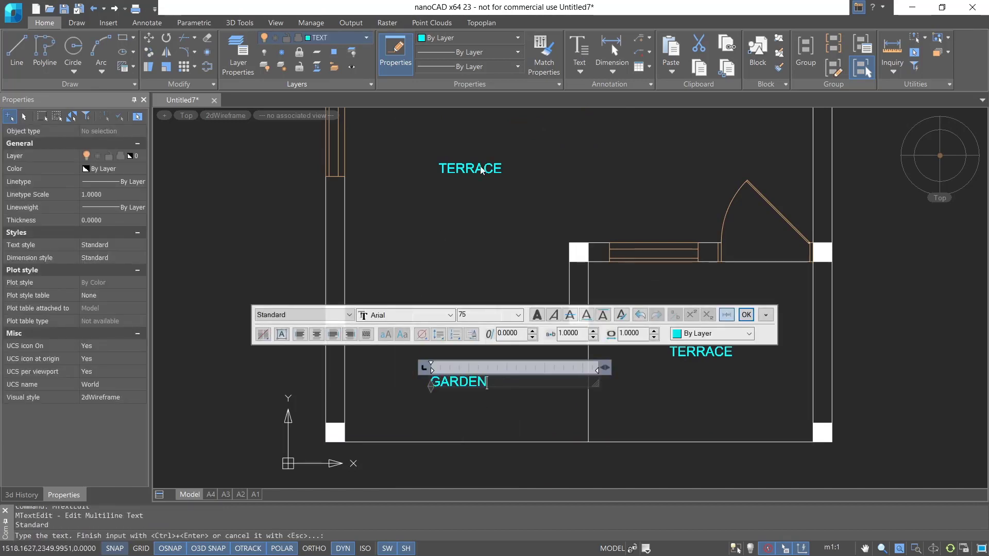
key("ctrl+Return")
- Replace the label text in the room directly above the garden with "LIVINGROOM"
left_click(456, 169)
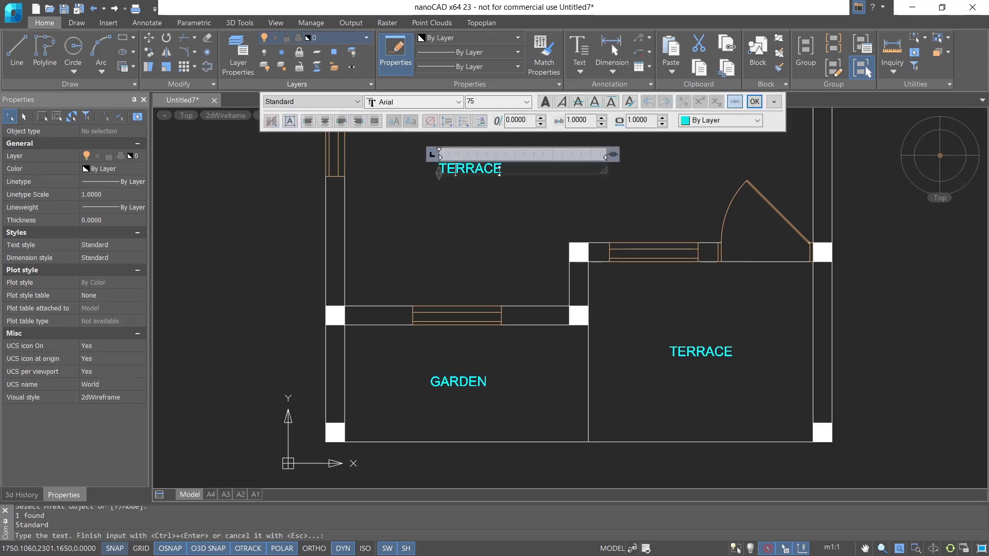
left_click_drag(499, 172, 420, 169)
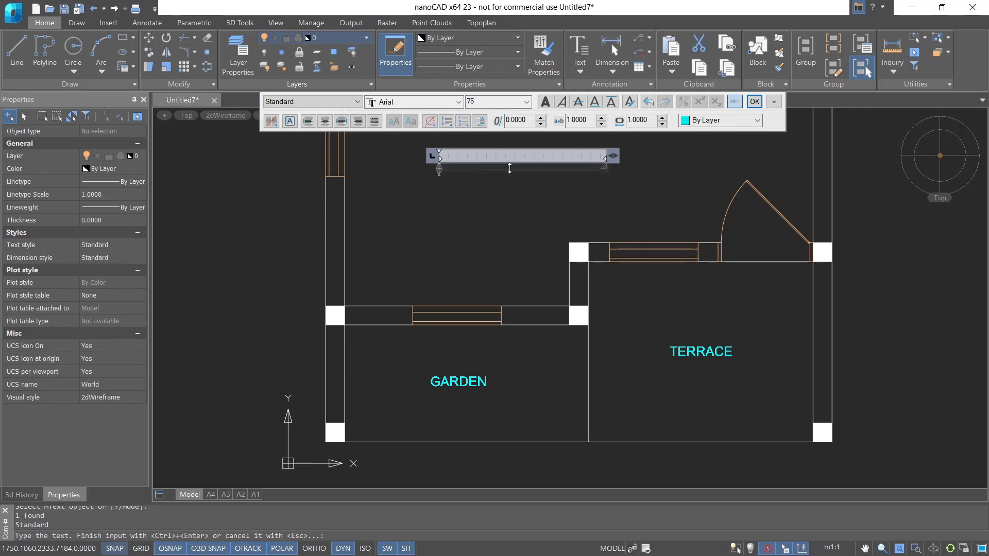
key("BackSpace")
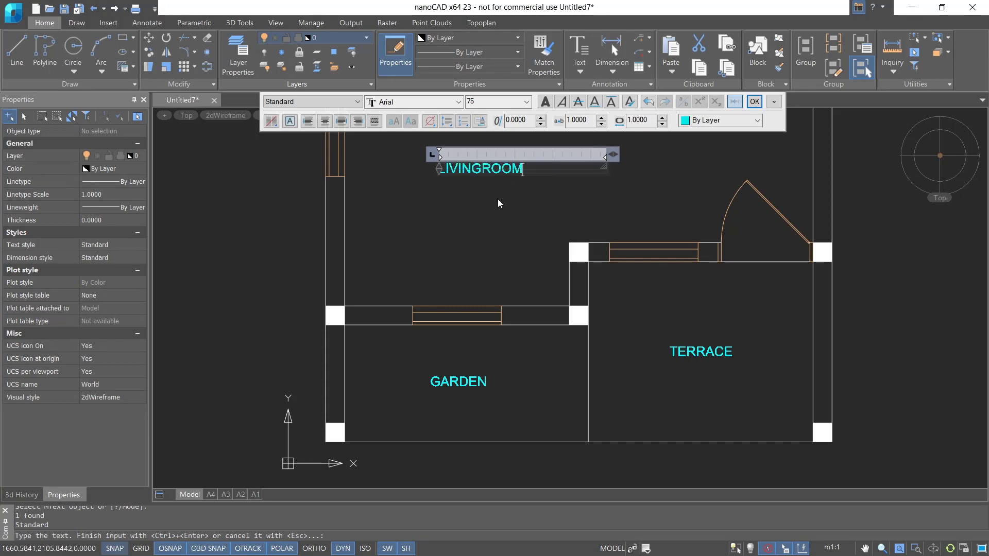
left_click(499, 204)
- Change the TERRACE label in the room above the living room to "BEDROOM 1"
middle_click_drag(555, 170, 522, 402)
left_click(442, 164)
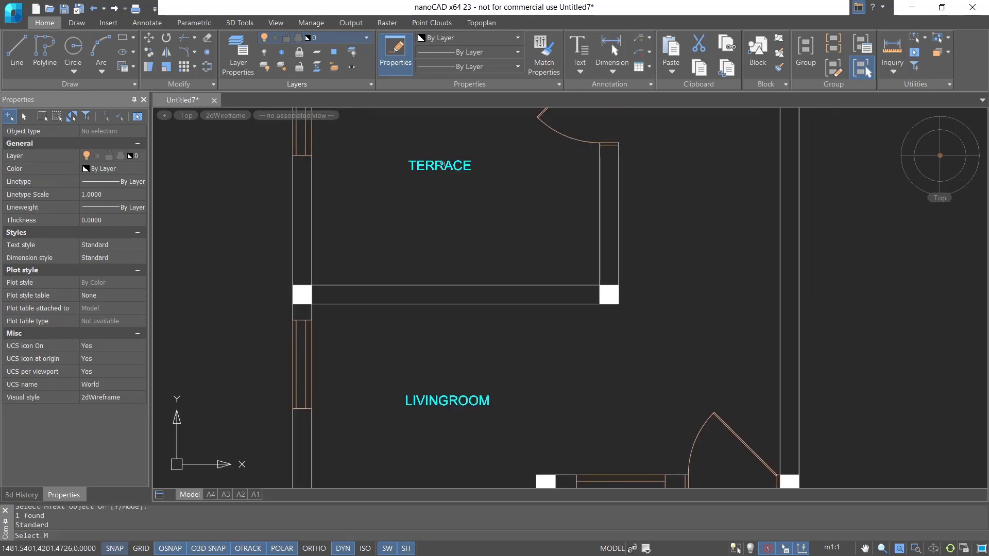
double_click(444, 166)
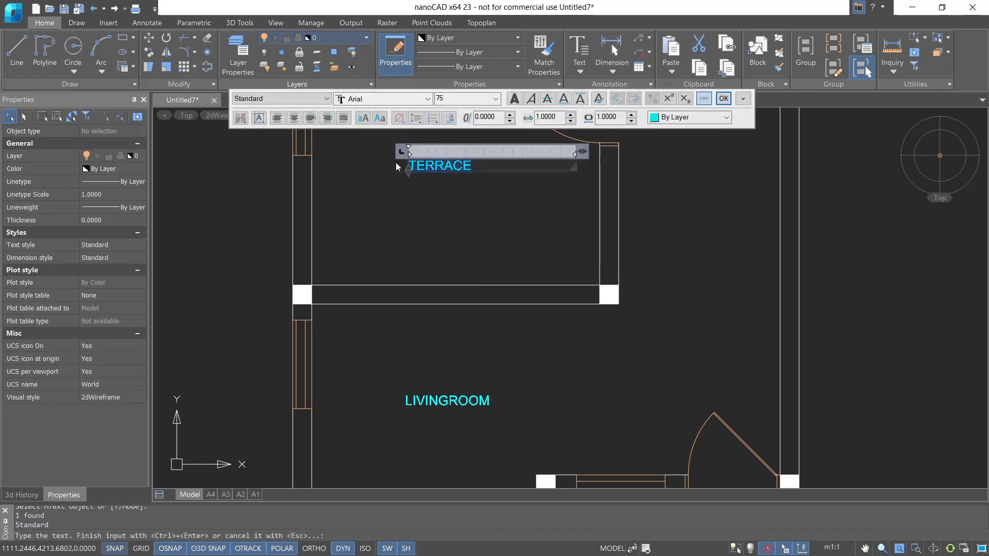
type("BEDR")
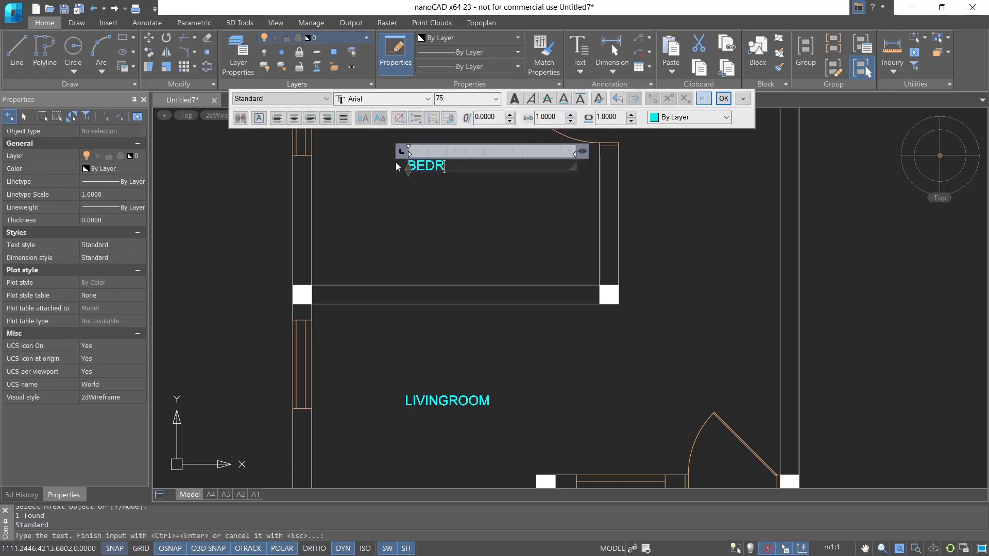
type("OOM 1")
key("ctrl+Return")
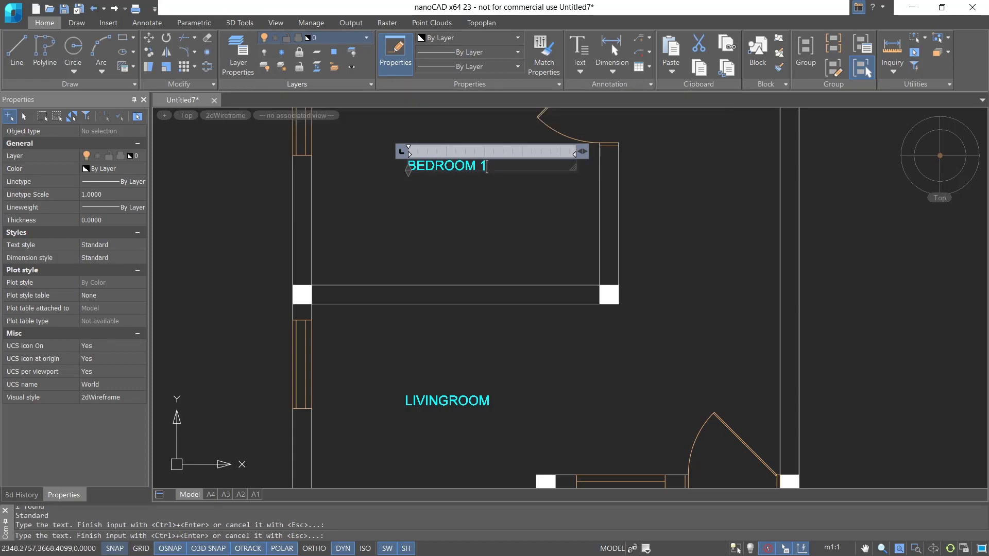
- Change the TERRACE label in the upper-left room to "BEDROOM 2"
middle_click_drag(486, 139, 435, 337)
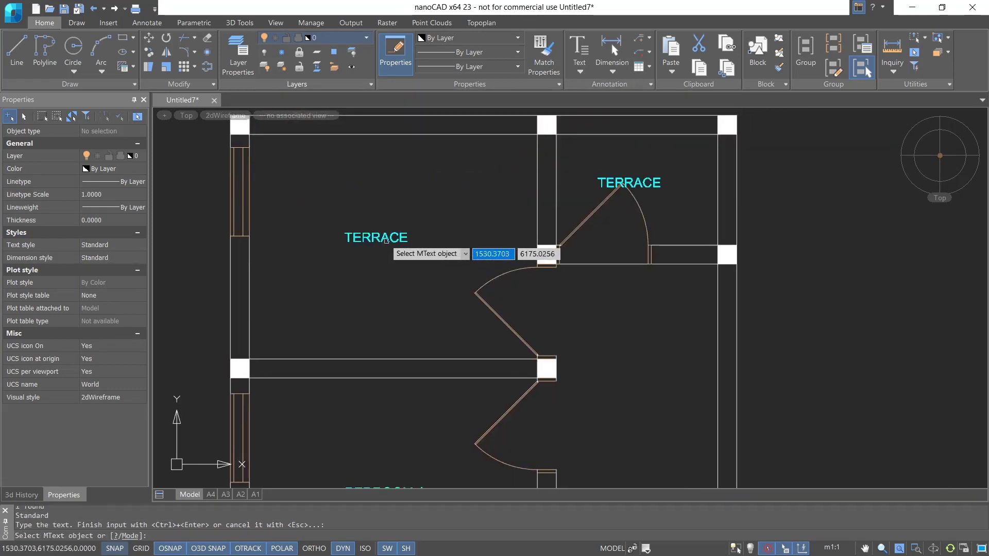
left_click(383, 238)
left_click_drag(409, 238, 339, 232)
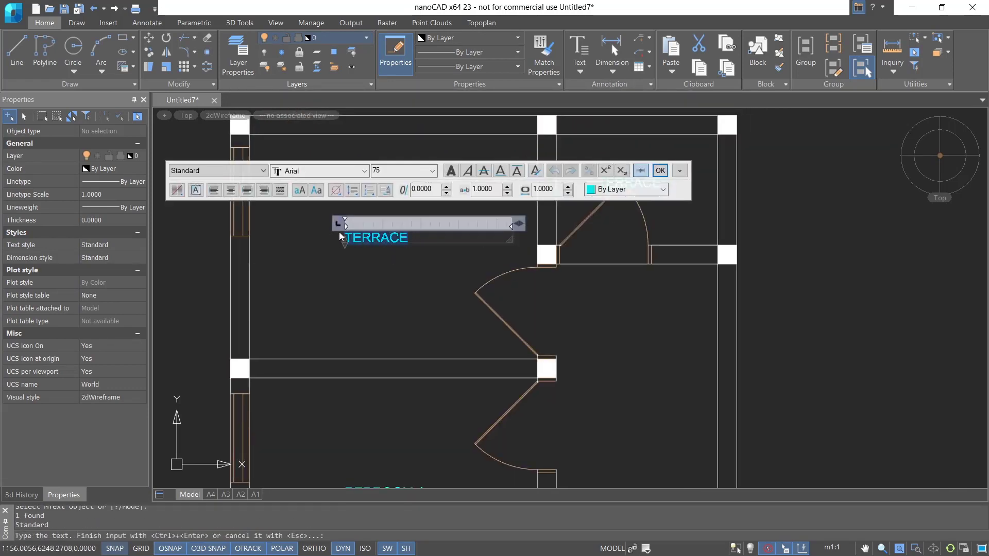
type("BEDROOM")
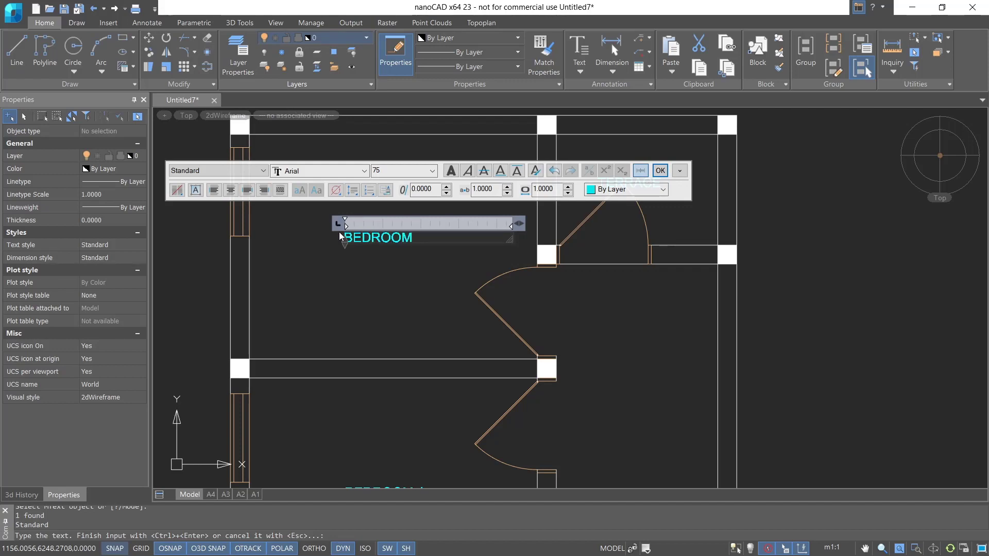
type(" 2")
key("ctrl+Return")
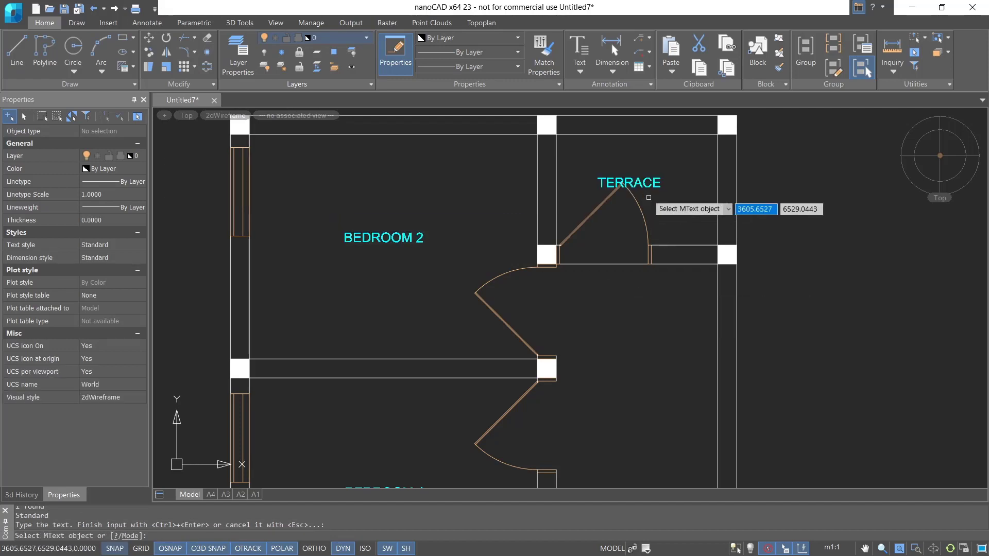
- Change the label in the small upper-right room to "TOILET" and finish text editing
left_click(629, 182)
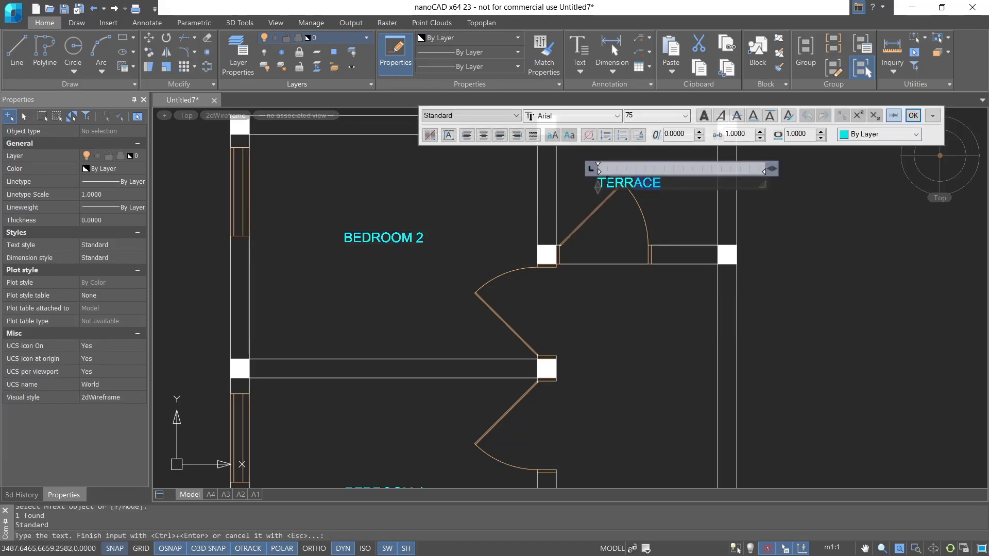
left_click_drag(662, 183, 588, 183)
type("TOILET")
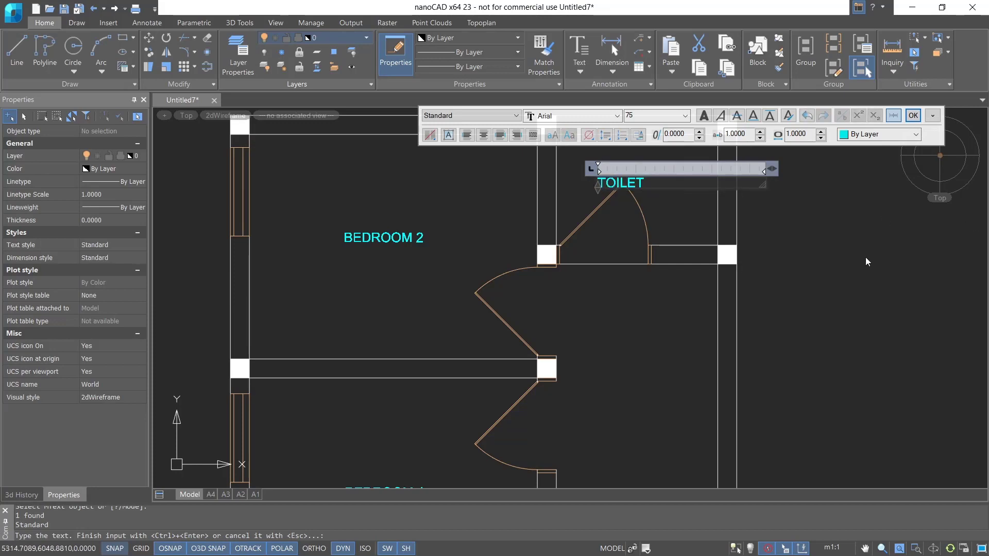
key("Escape")
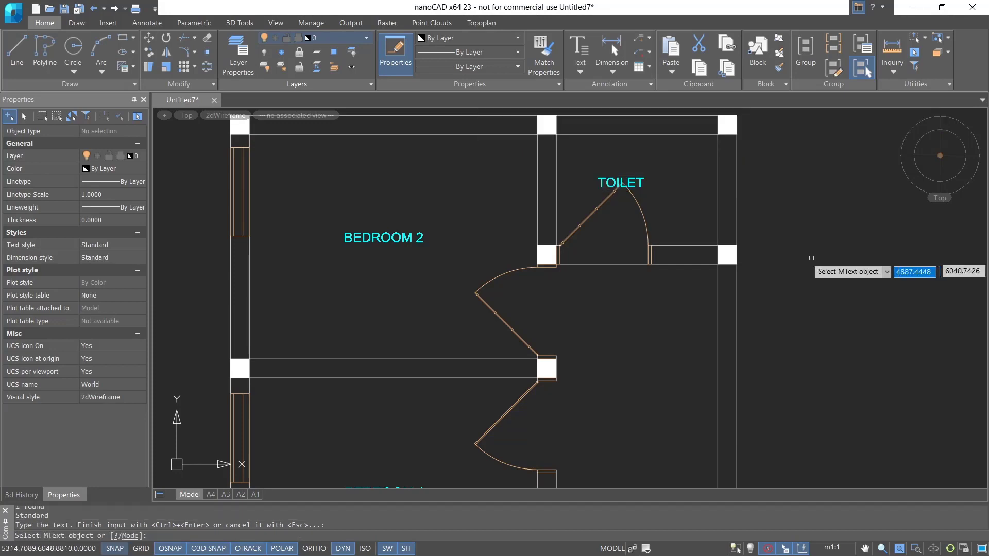
- Start a hatch using the ANSI31 pattern and set its color to yellow
scroll(650, 304, "down", 5)
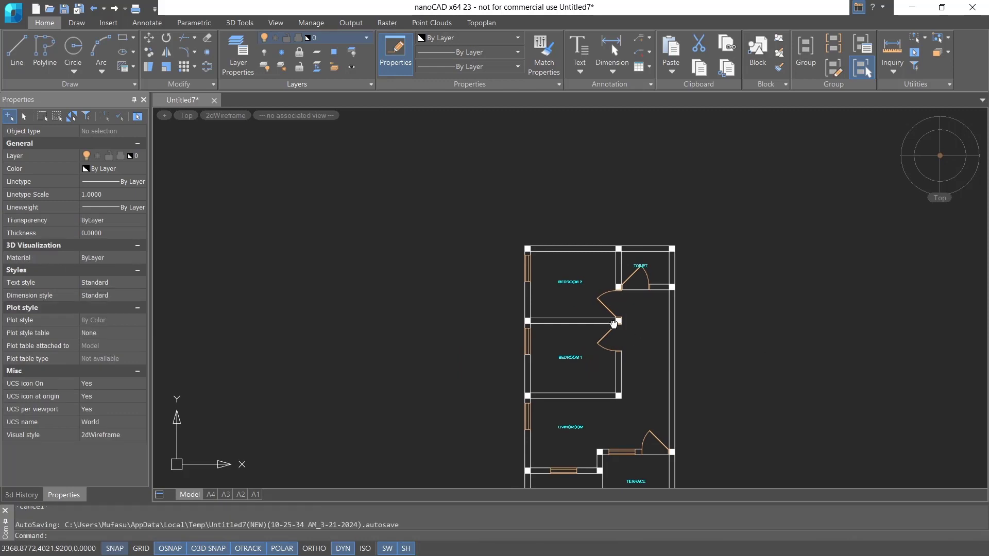
middle_click_drag(633, 349, 548, 298)
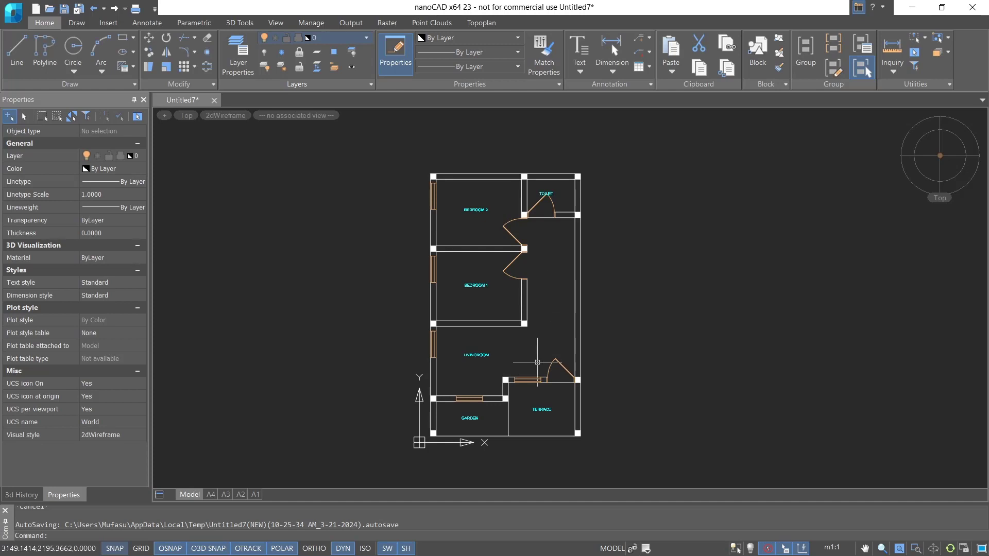
scroll(548, 350, "up", 2)
scroll(627, 326, "down", 2)
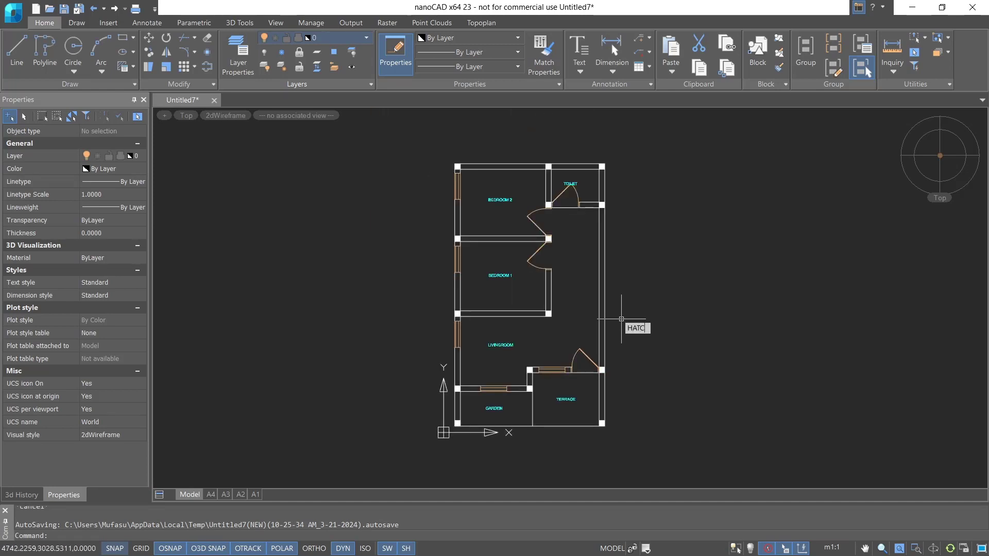
key("Return")
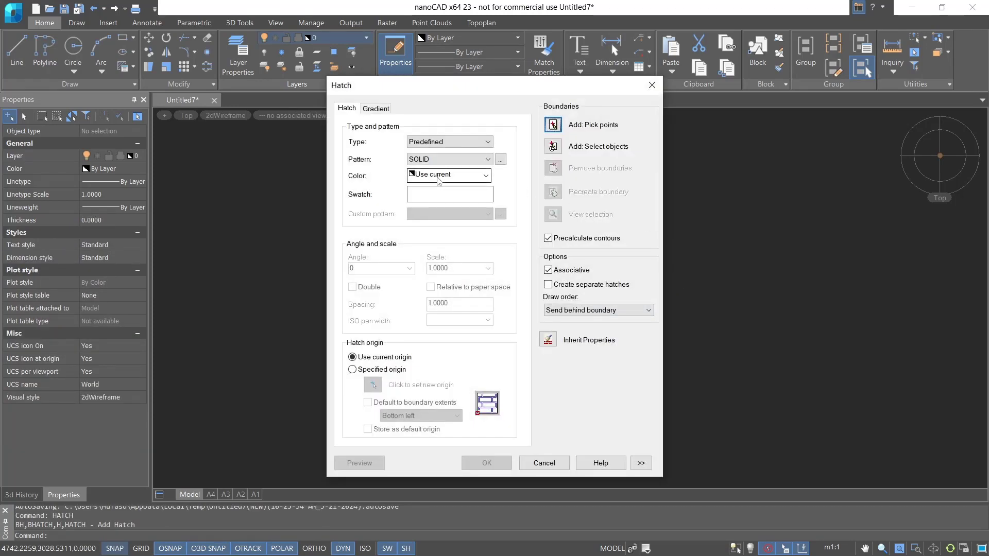
left_click(439, 176)
left_click(431, 178)
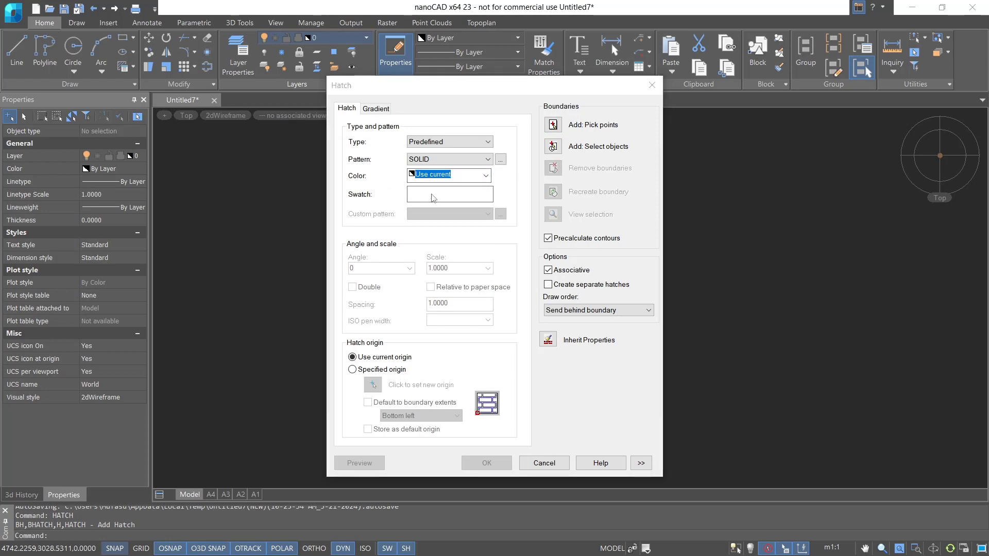
left_click(433, 196)
left_click(346, 169)
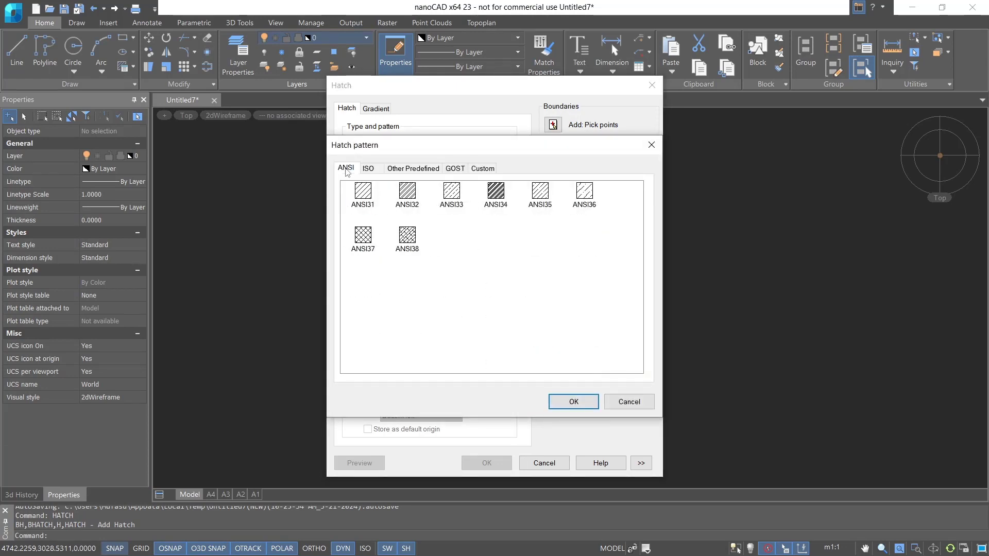
left_click(364, 196)
left_click(575, 401)
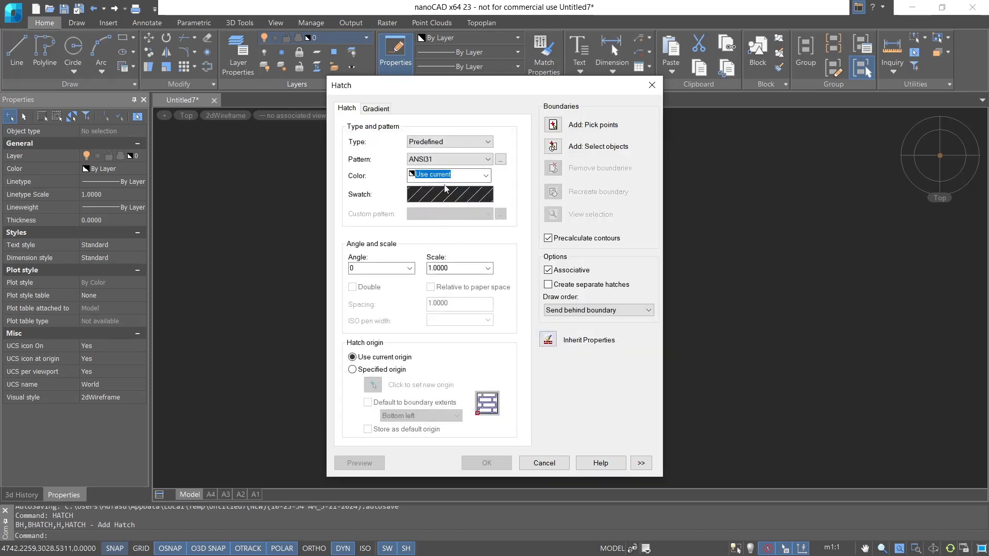
left_click(486, 176)
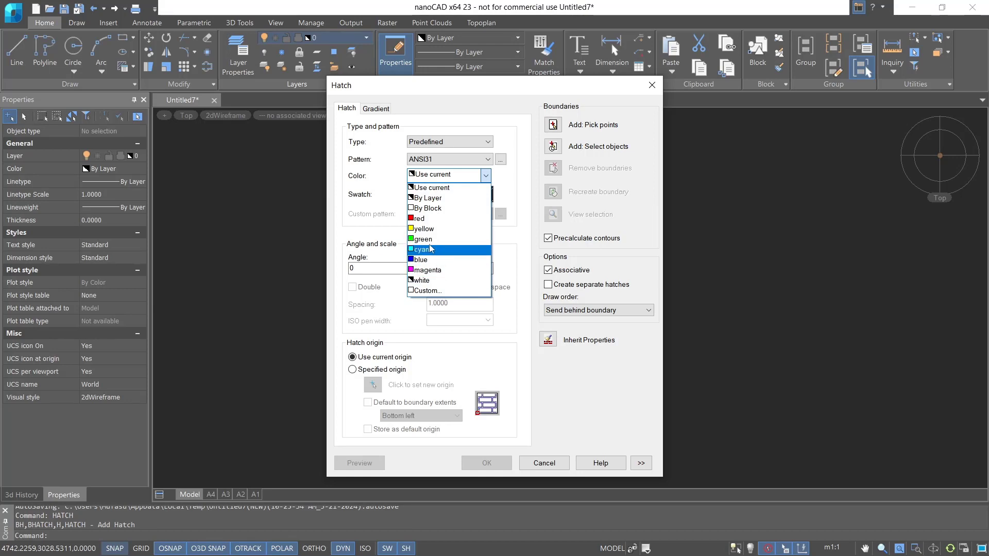
left_click(422, 230)
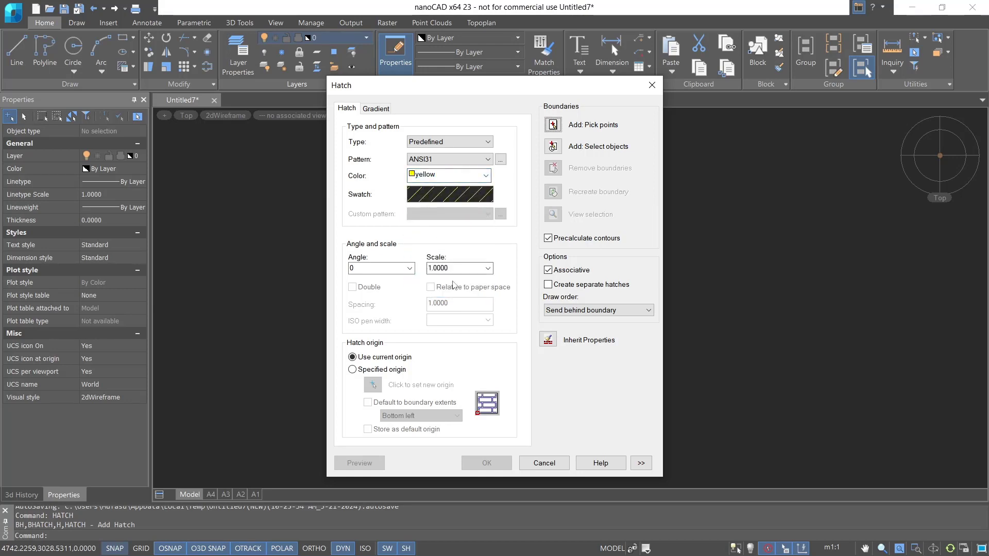
- Pick the terrace's right wall and the wall pieces on both sides of the window above the terrace as hatch areas
left_click(555, 125)
scroll(616, 434, "up", 5)
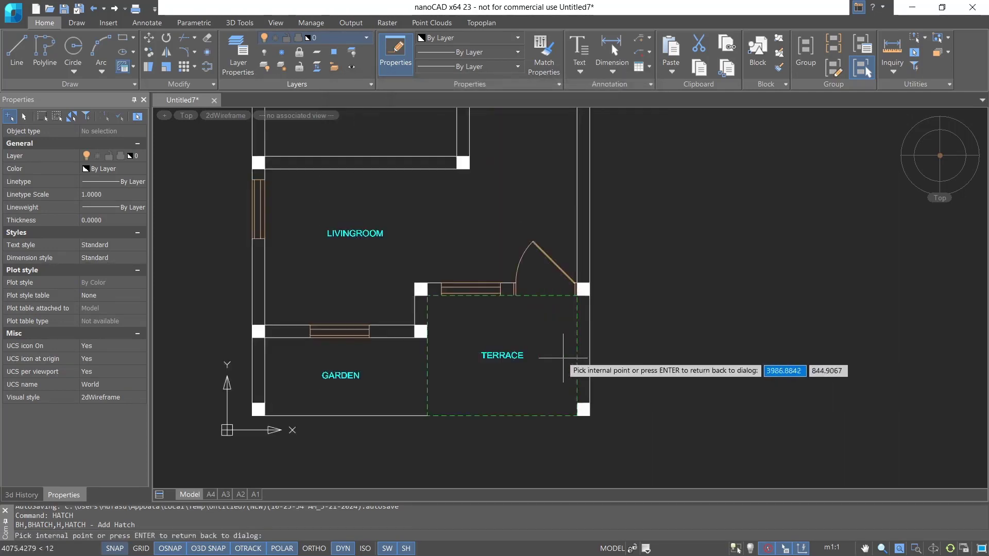
left_click(583, 329)
scroll(524, 294, "up", 5)
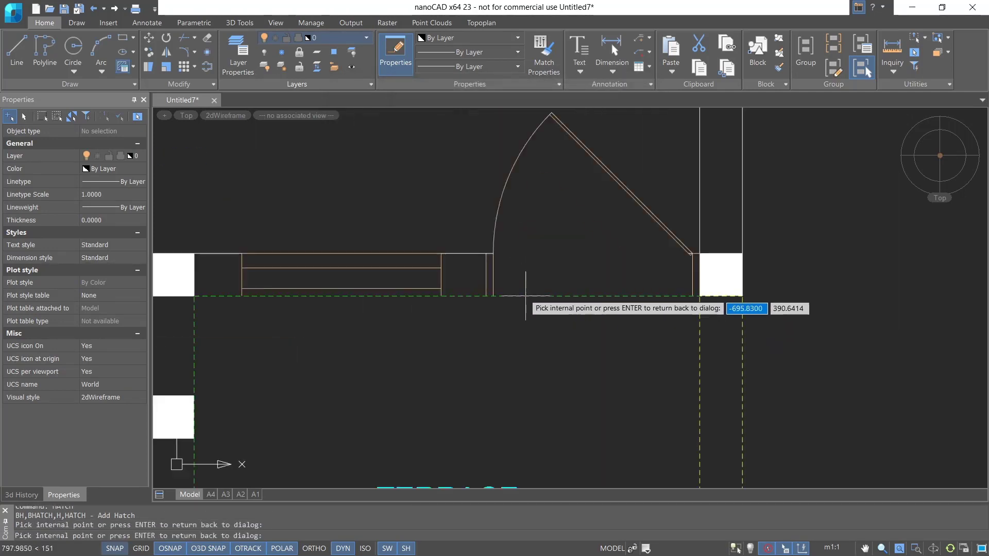
left_click(428, 288)
left_click(201, 273)
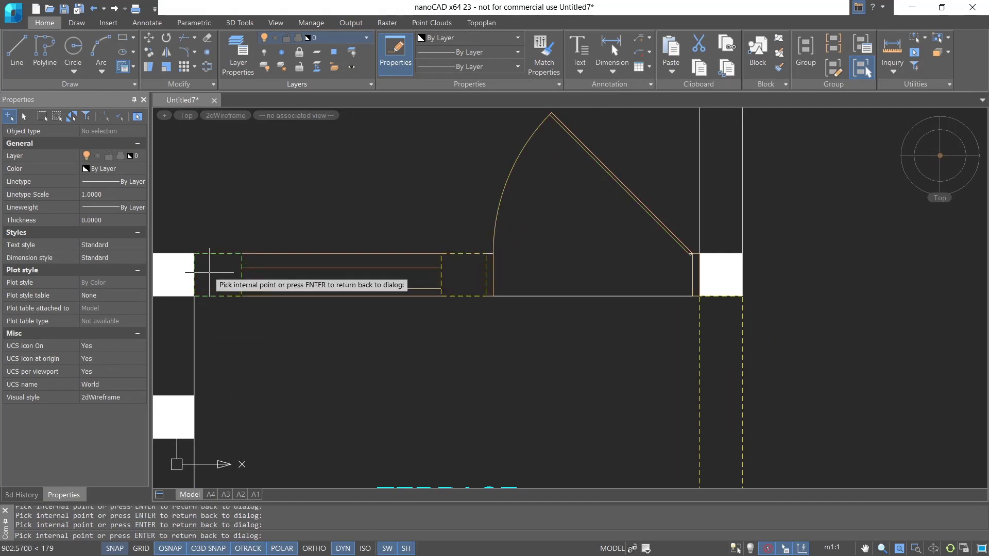
- Add the short wall between living room and terrace, the walls beside the garden window and the lower left outer walls to the hatch areas
scroll(410, 296, "down", 5)
left_click(437, 283)
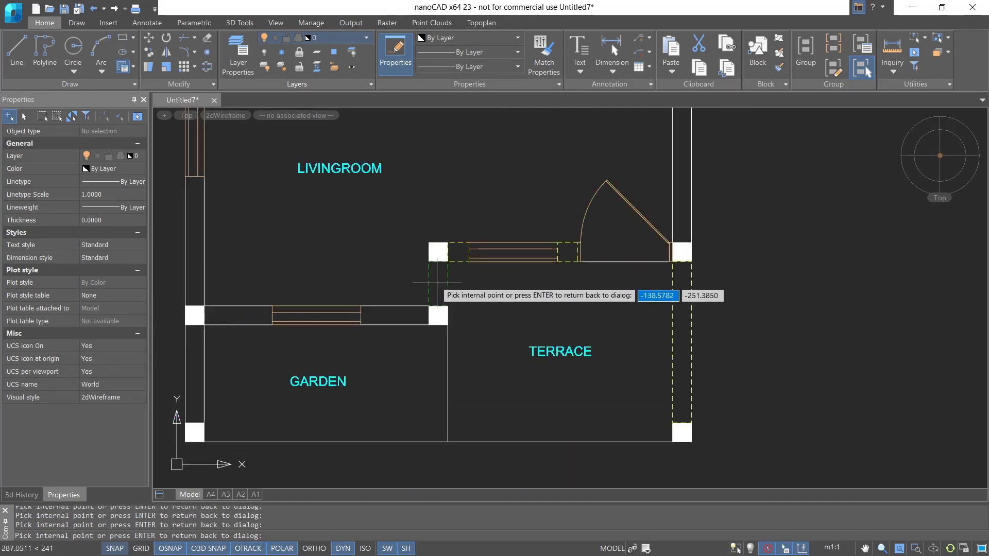
left_click(229, 317)
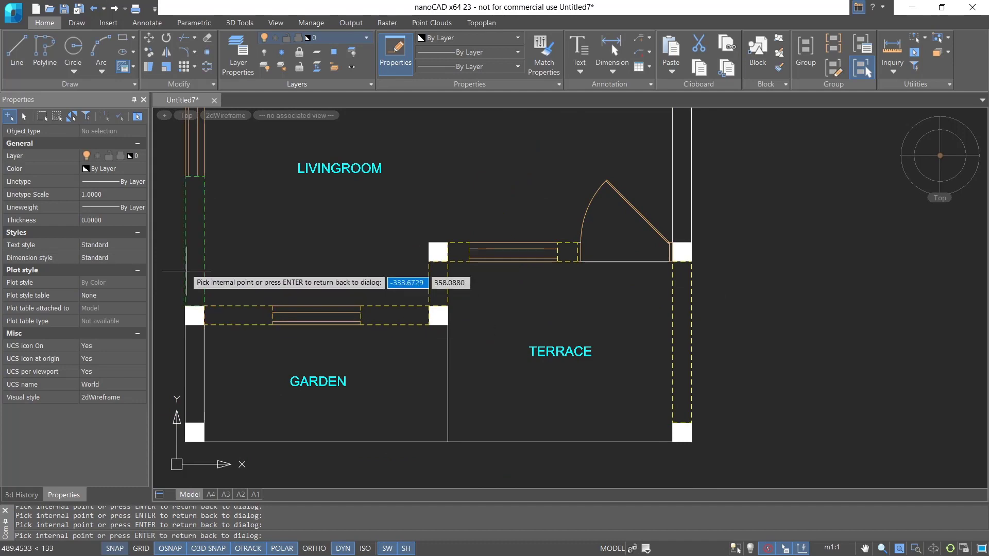
left_click(190, 265)
- Add the long right outer wall and the right and lower walls of Bedroom 1 to the hatch areas
scroll(569, 382, "down", 5)
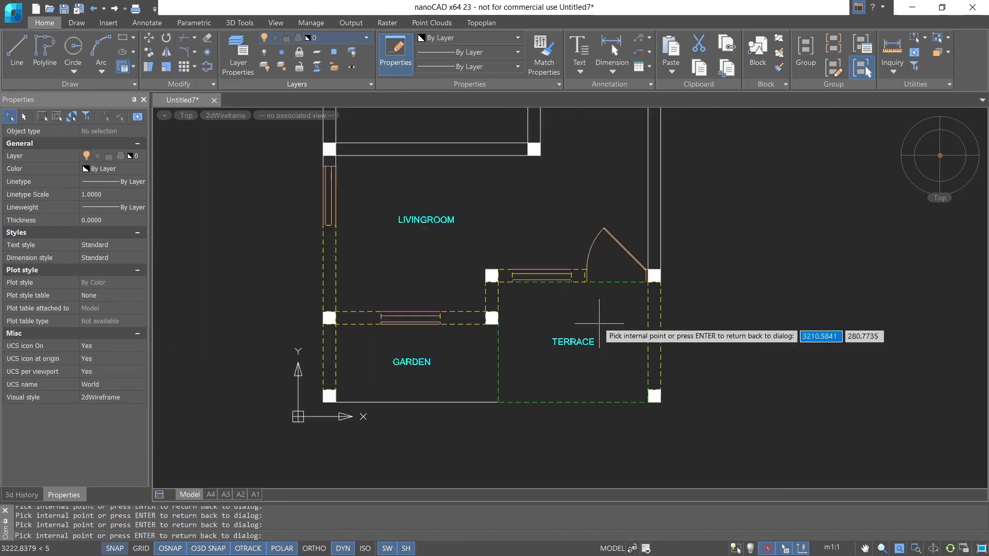
scroll(657, 382, "up", 5)
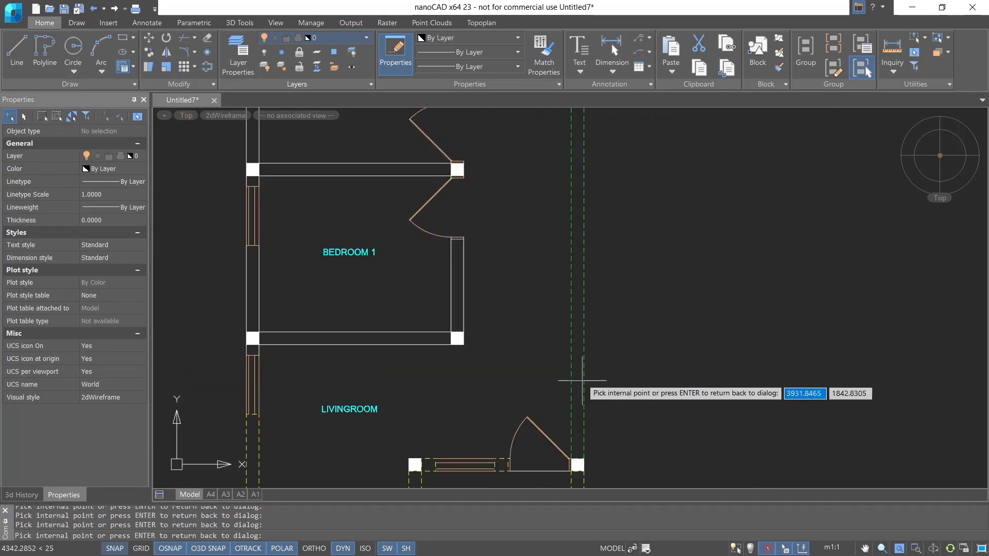
scroll(575, 381, "down", 3)
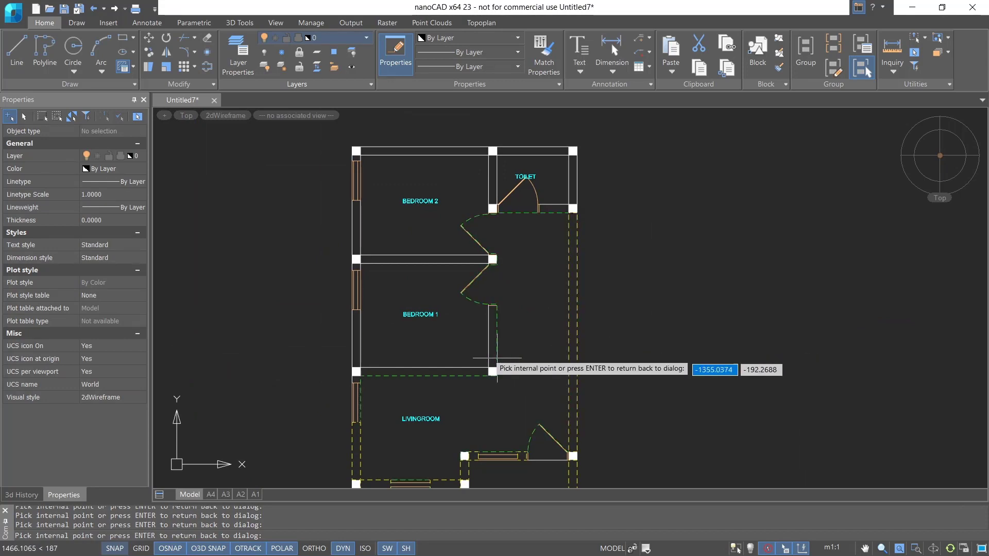
scroll(491, 357, "up", 3)
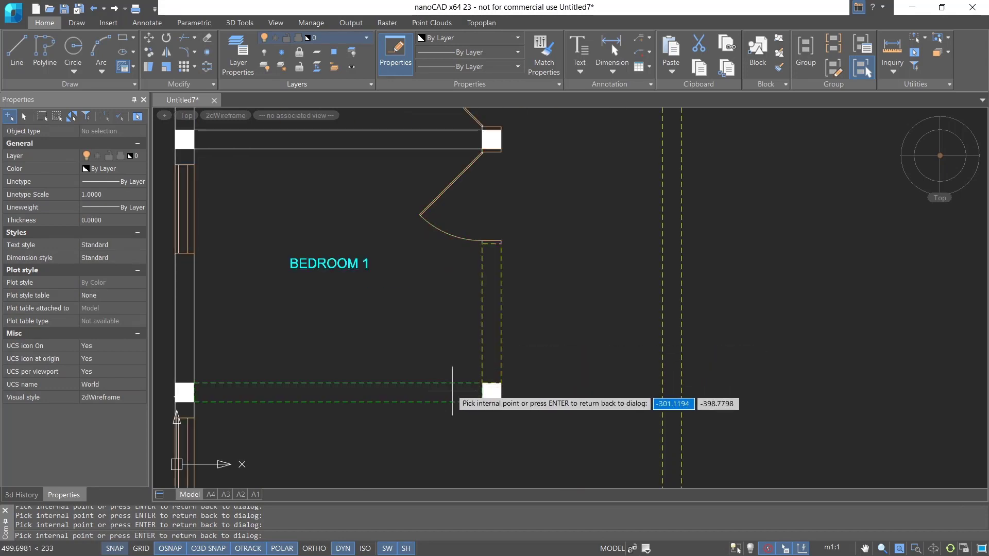
- Add Bedroom 1's left wall pieces, the wall between both bedrooms and Bedroom 2's left wall below its window to the hatch areas
mouse_move(307, 396)
middle_mouse_down()
mouse_move(456, 355)
mouse_move(439, 353)
middle_mouse_up()
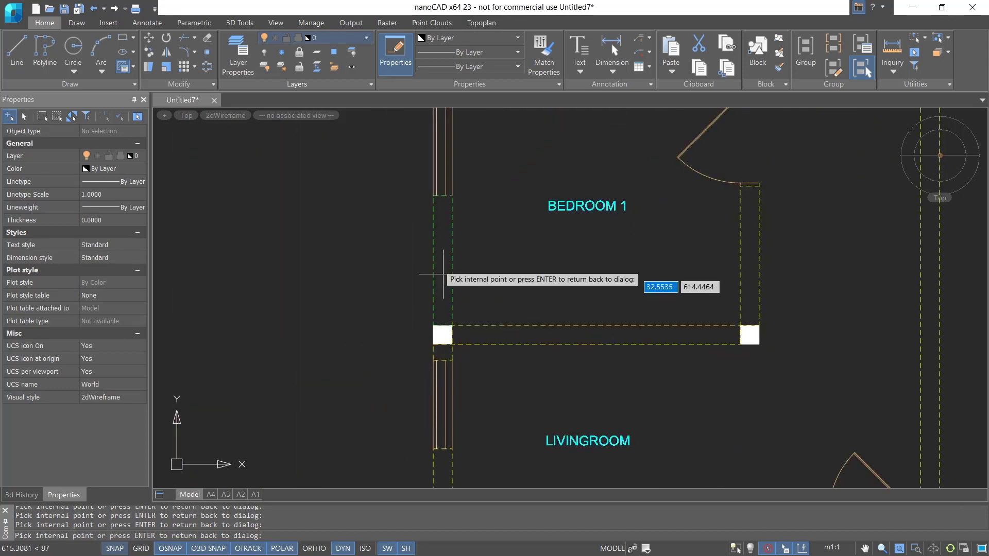
scroll(619, 266, "down", 4)
scroll(538, 337, "up", 3)
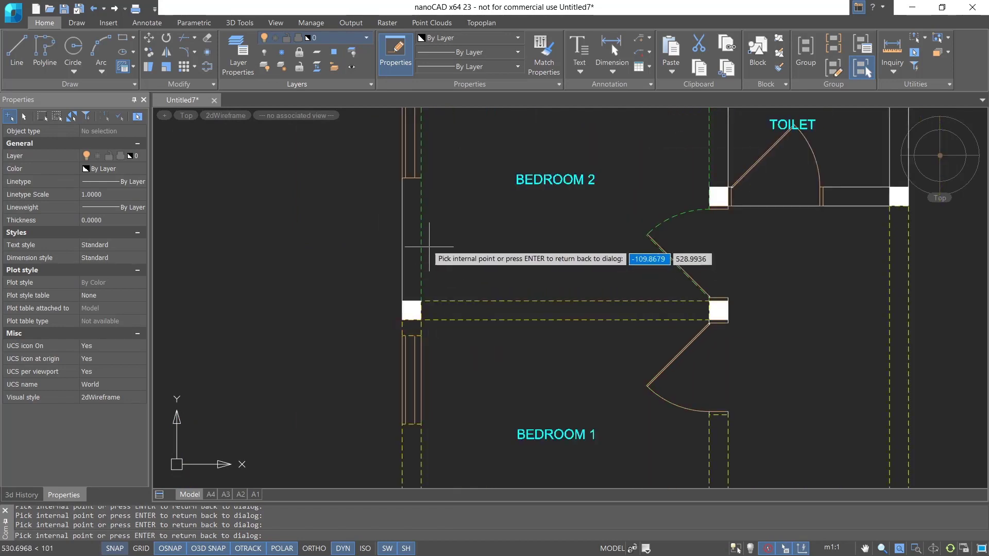
scroll(399, 233, "down", 2)
mouse_move(598, 270)
middle_mouse_down()
mouse_move(674, 305)
mouse_move(543, 401)
middle_mouse_up()
scroll(712, 338, "up", 2)
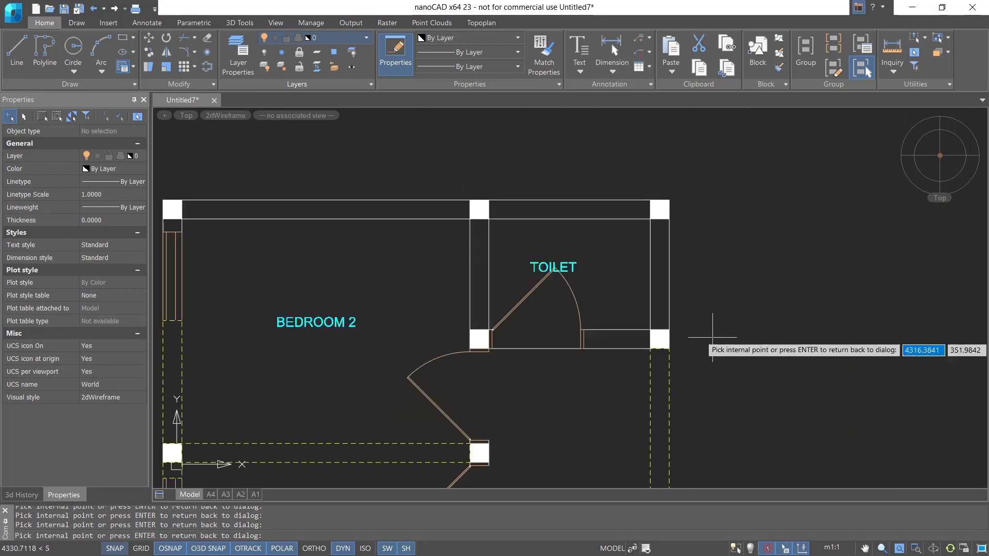
- Add the toilet's walls, Bedroom 2's upper wall and the short piece above its window to the hatch areas and finish picking
left_click(626, 335)
left_click(658, 285)
left_click(595, 212)
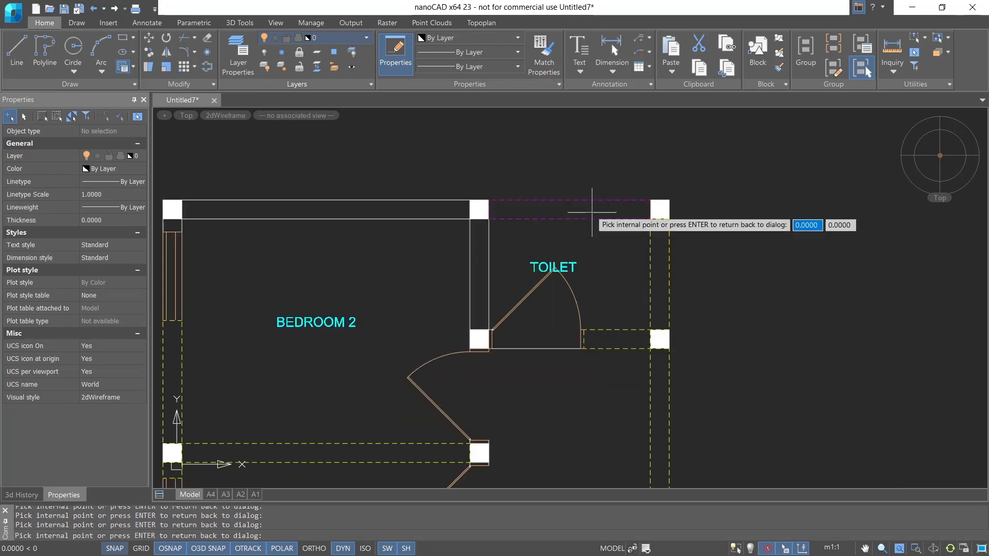
left_click(478, 266)
left_click(373, 205)
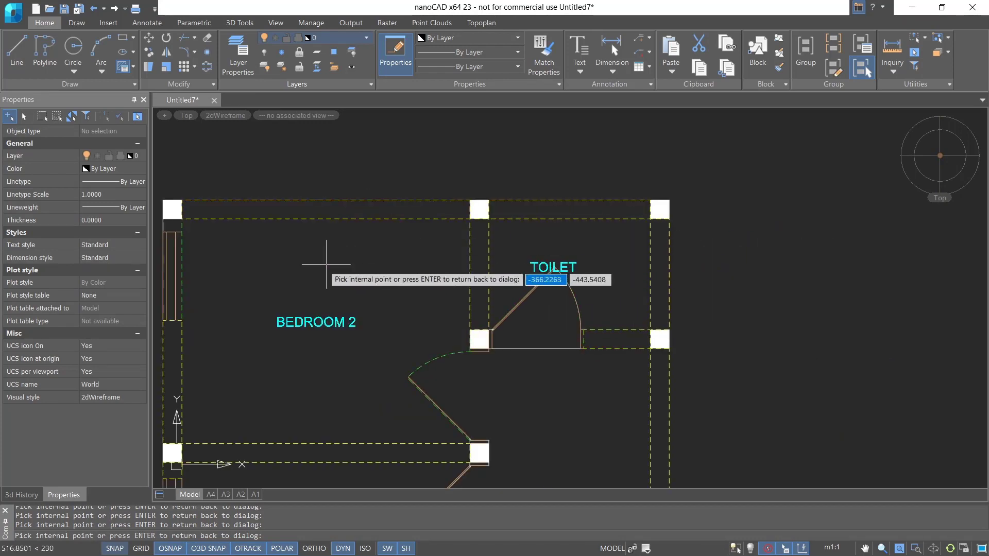
middle_click_drag(327, 258, 567, 259)
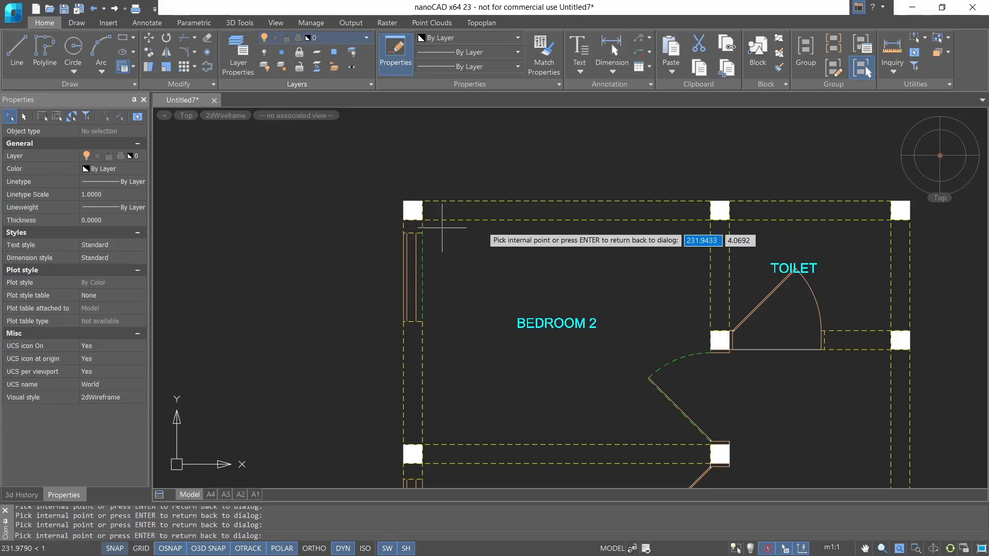
scroll(515, 252, "down", 6)
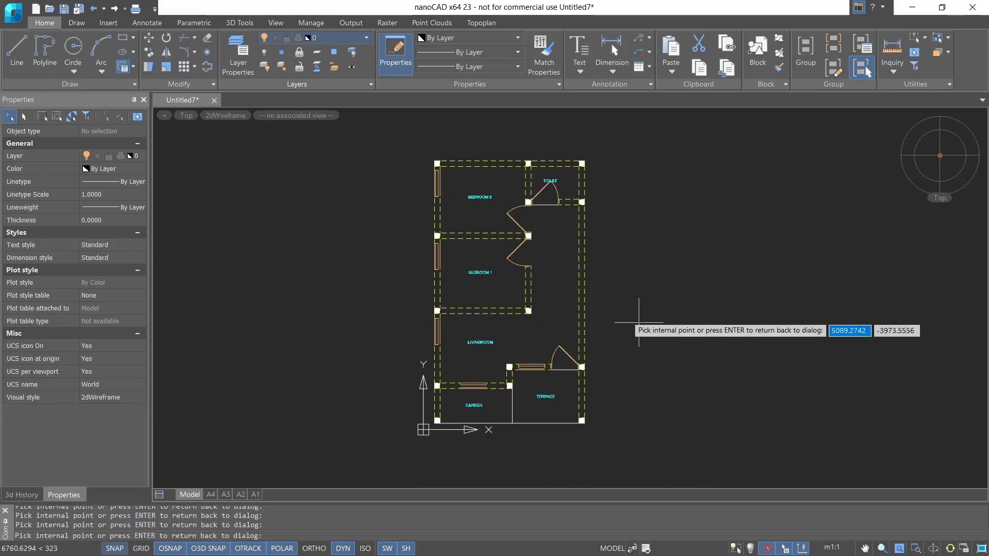
key("Escape")
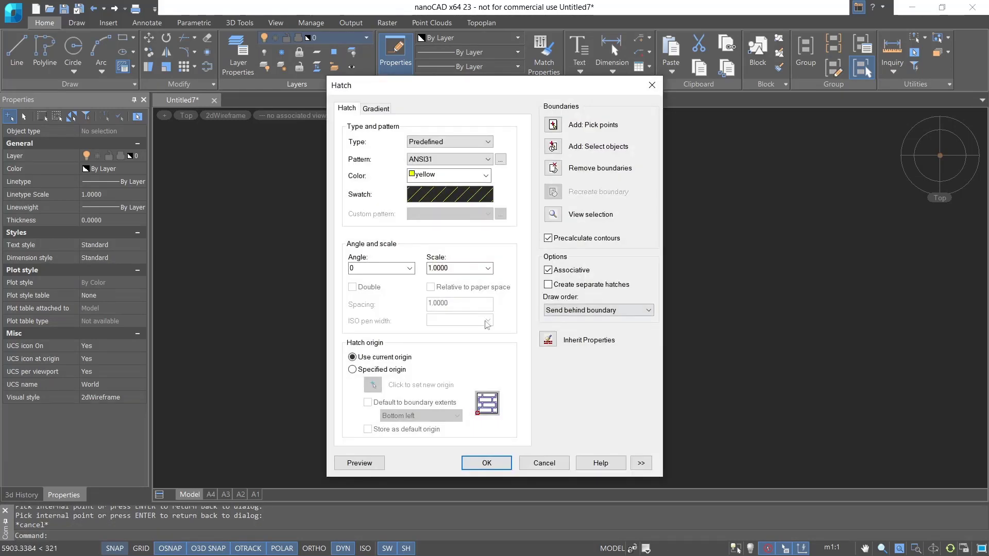
- Preview the wall hatch and examine its line density up close, returning to the hatch settings
left_click(360, 463)
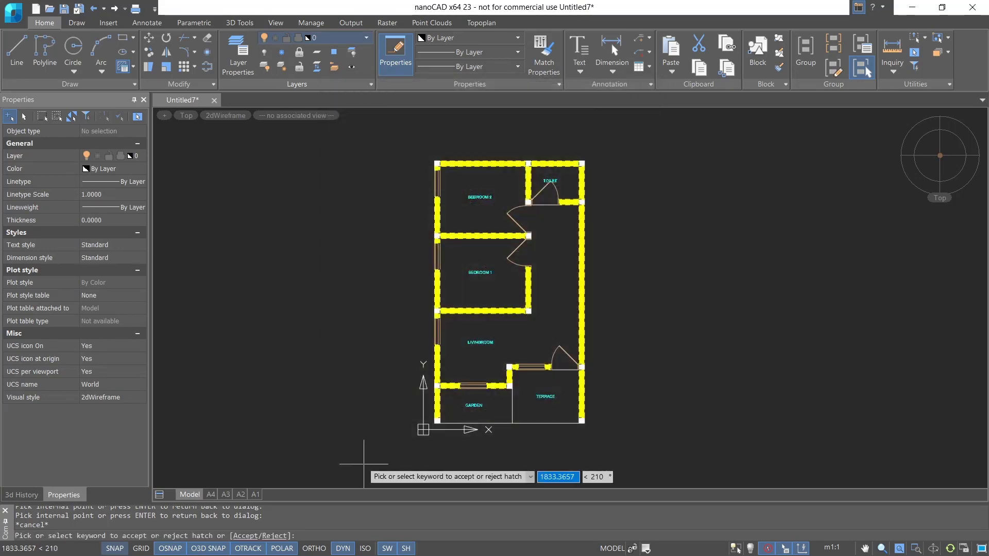
scroll(504, 314, "up", 5)
scroll(500, 318, "up", 5)
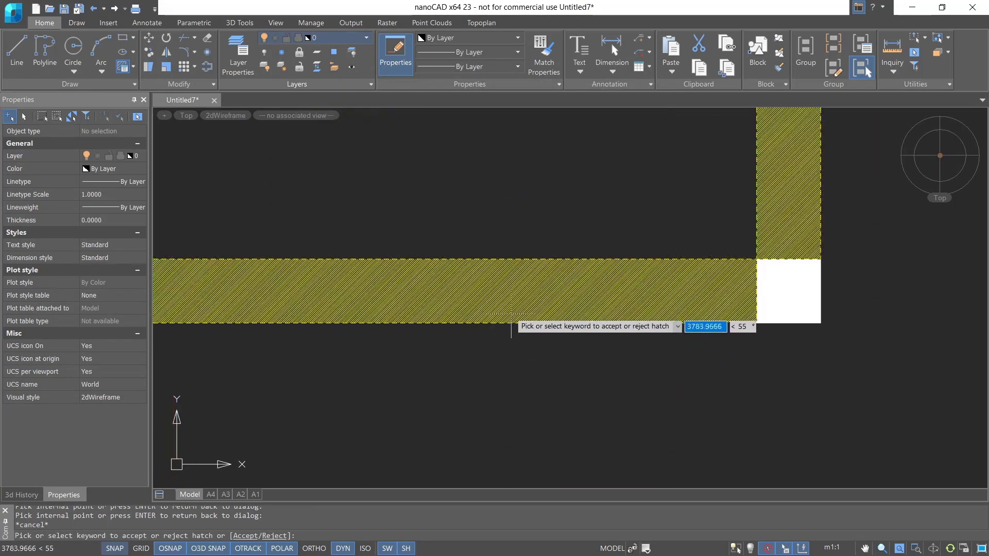
scroll(566, 317, "down", 5)
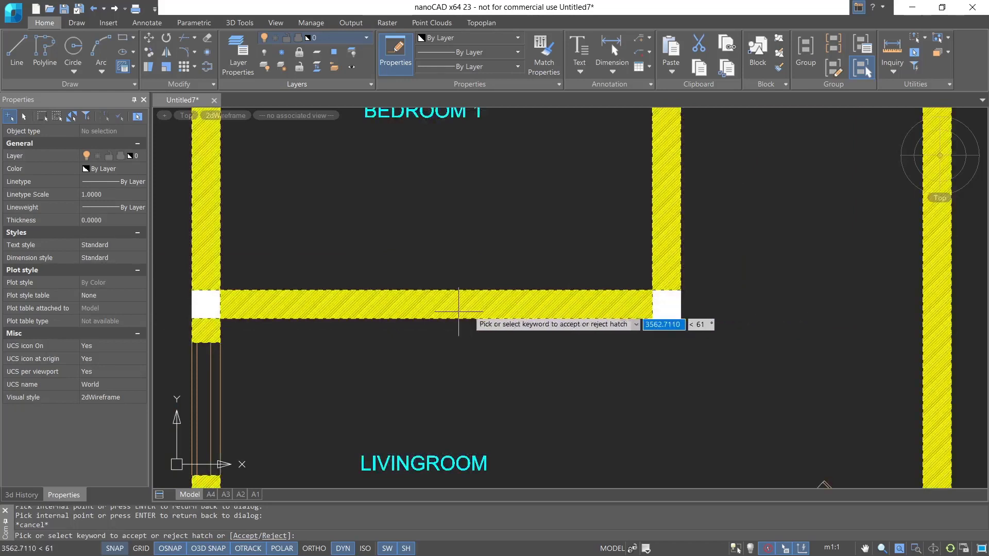
scroll(515, 325, "down", 5)
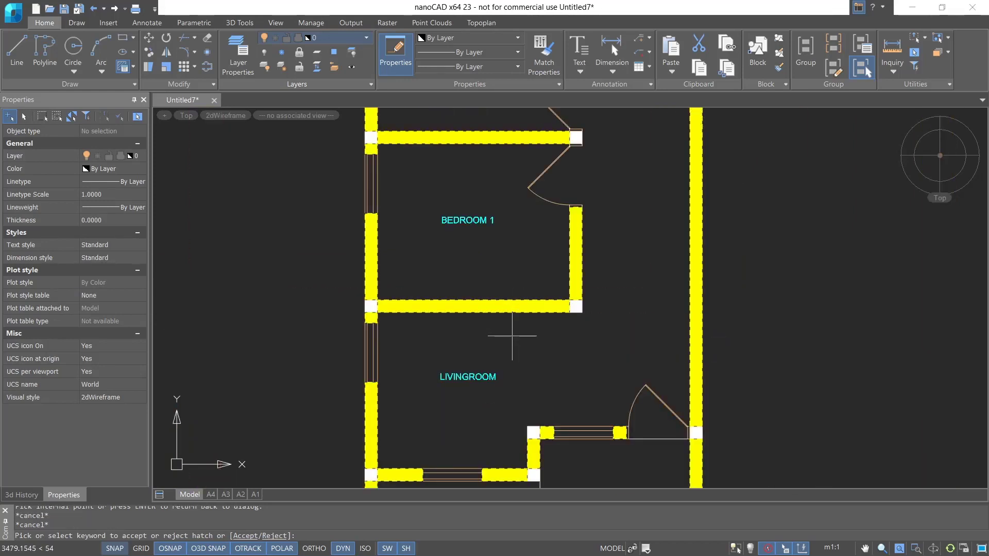
left_click(512, 336)
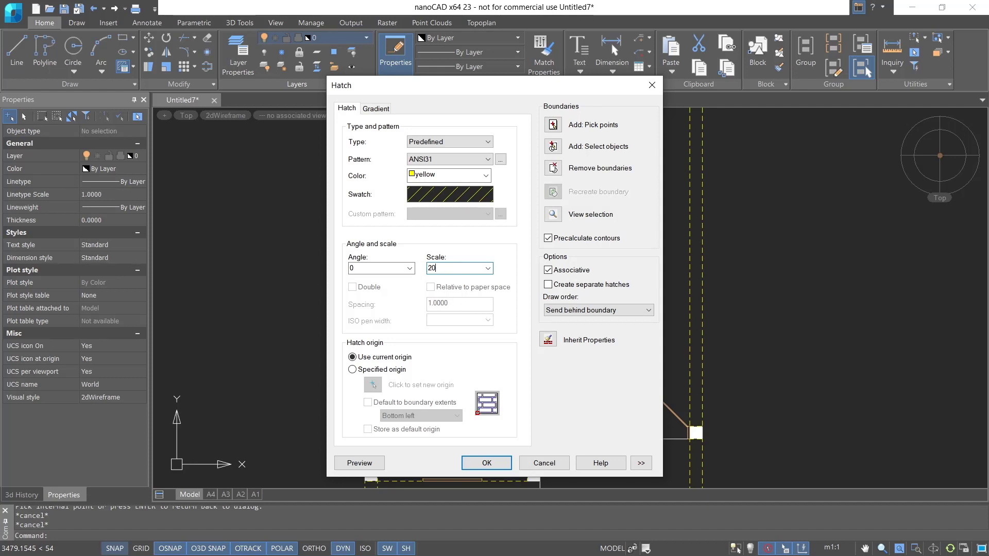
- Set the wall hatch's scale to 20, preview it on the whole floor plan and apply it
left_click(378, 465)
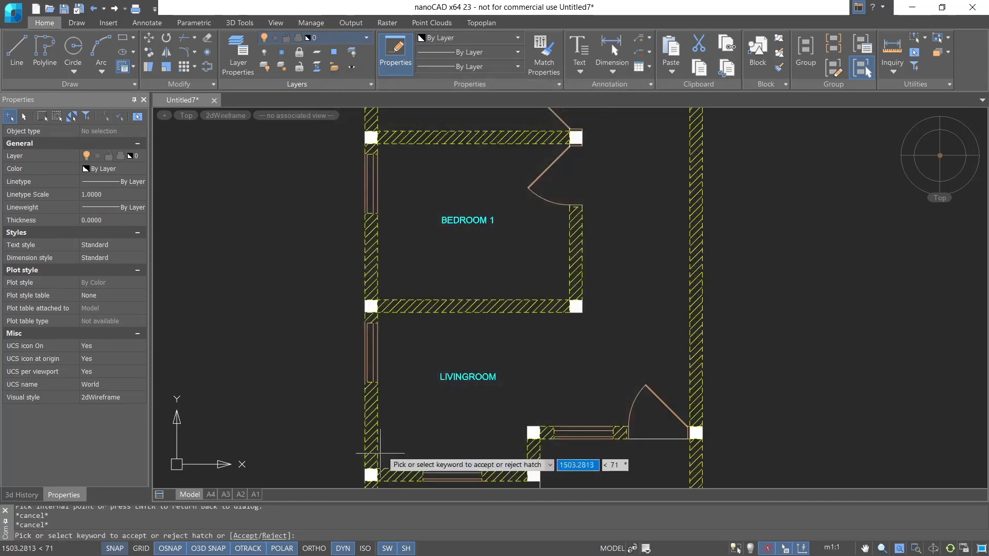
scroll(602, 337, "down", 3)
scroll(602, 337, "up", 3)
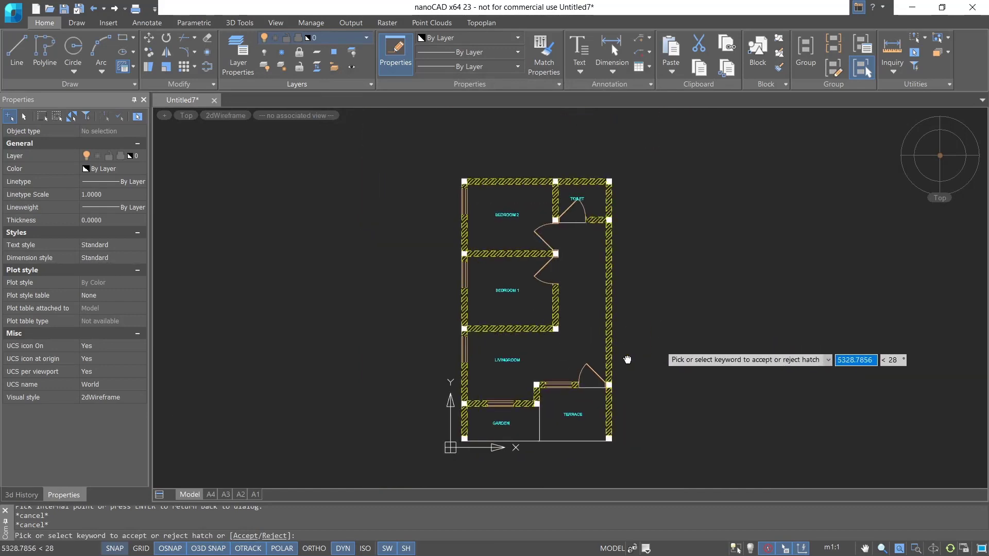
left_click(529, 344)
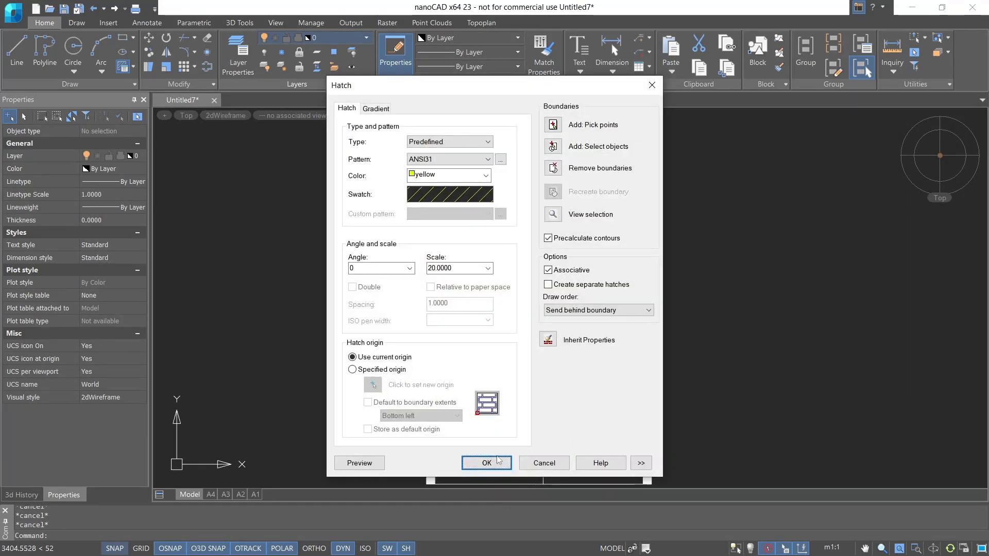
left_click(487, 463)
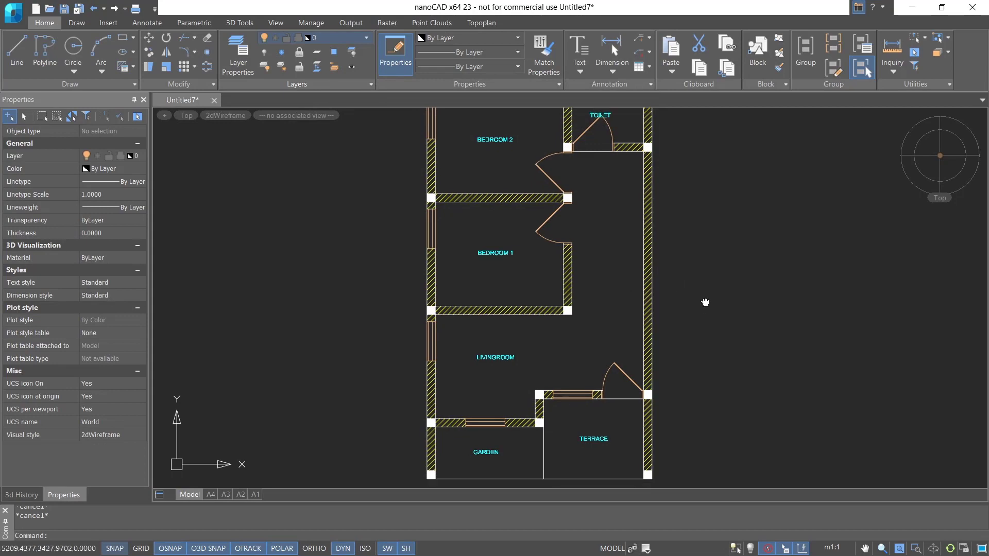
middle_click_drag(695, 308, 689, 327)
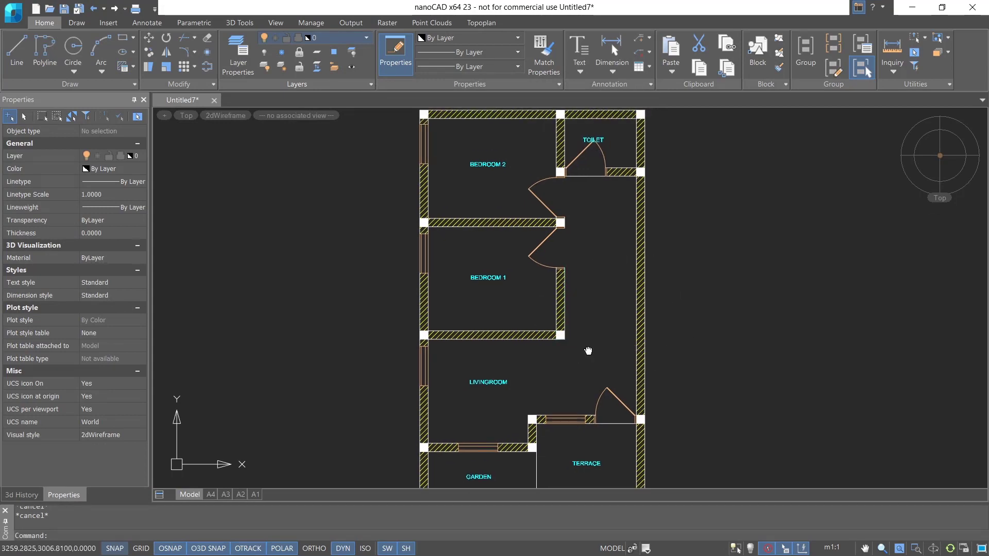
middle_click_drag(588, 351, 556, 355)
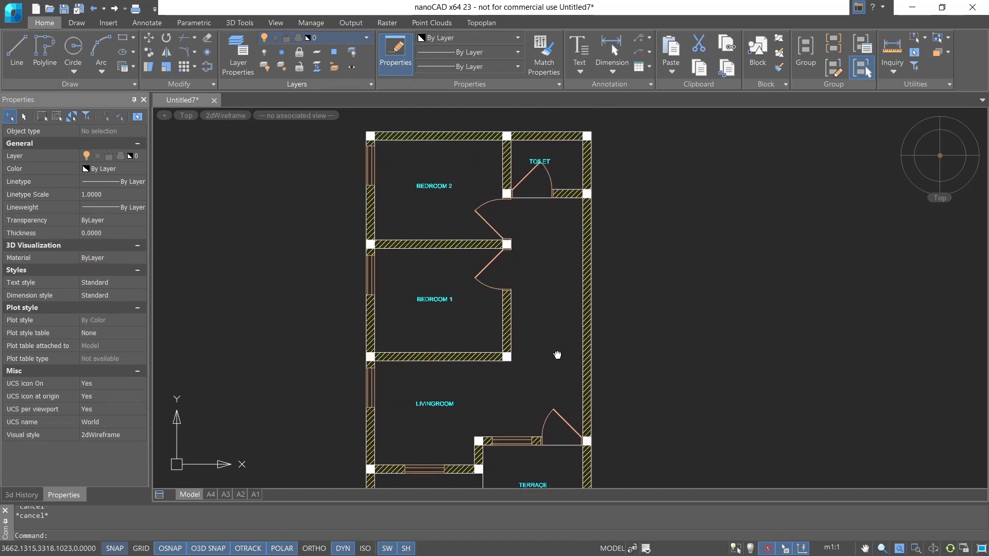
middle_click_drag(540, 300, 562, 264)
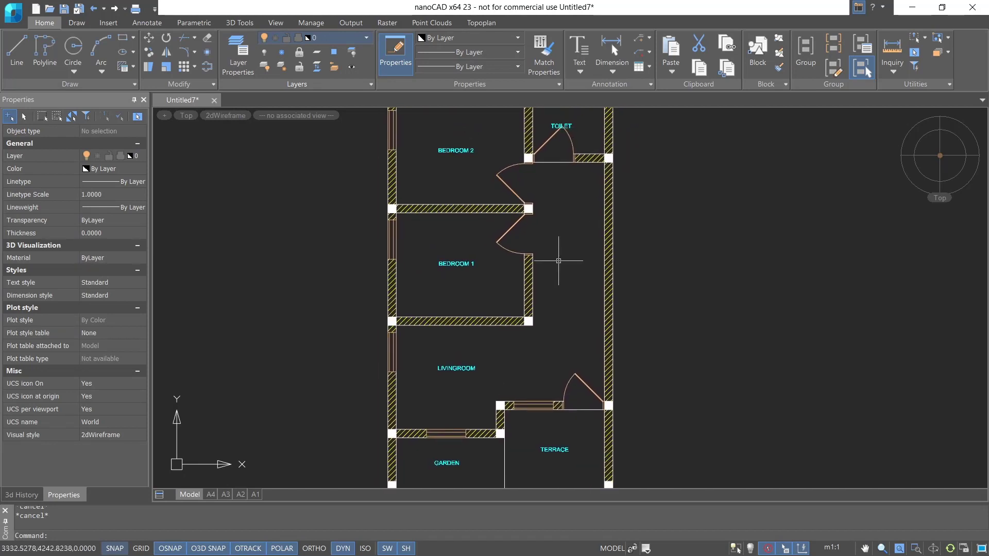
- Start a new hatch and set its color to index color 144
key("Return")
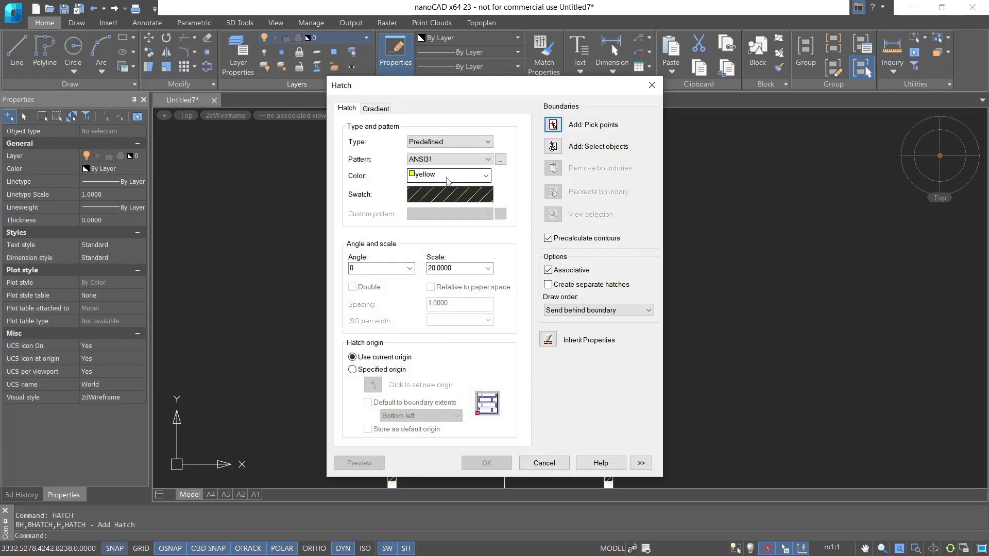
left_click(446, 176)
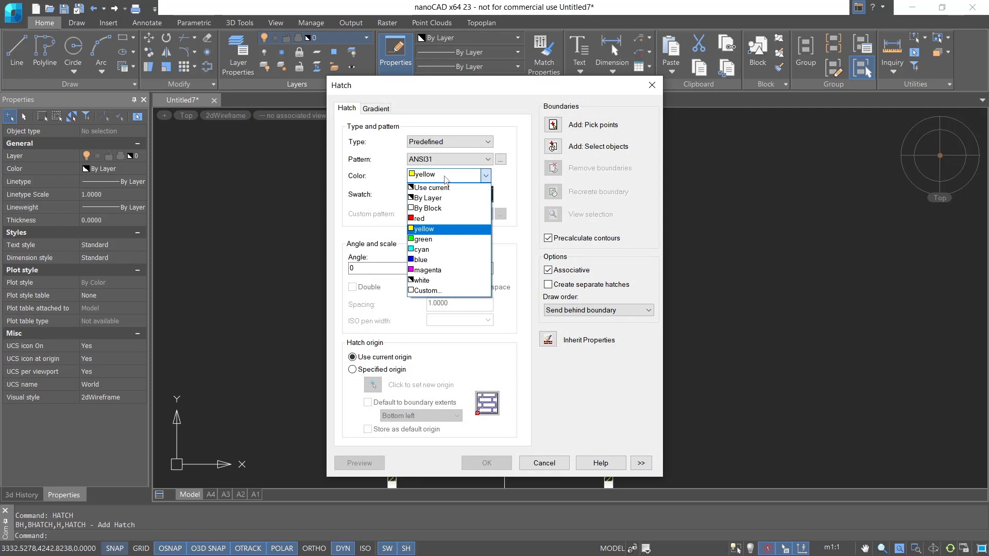
left_click(426, 290)
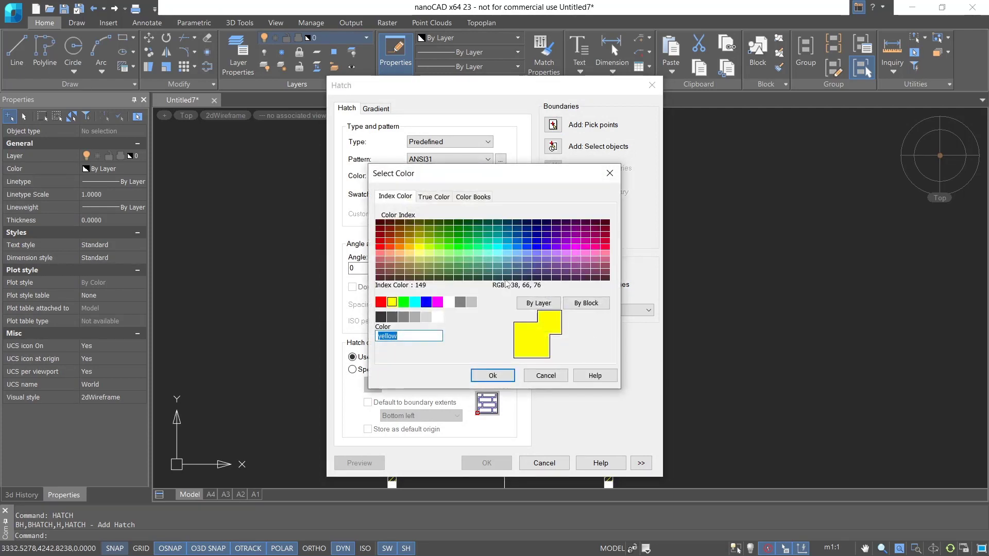
left_click(507, 235)
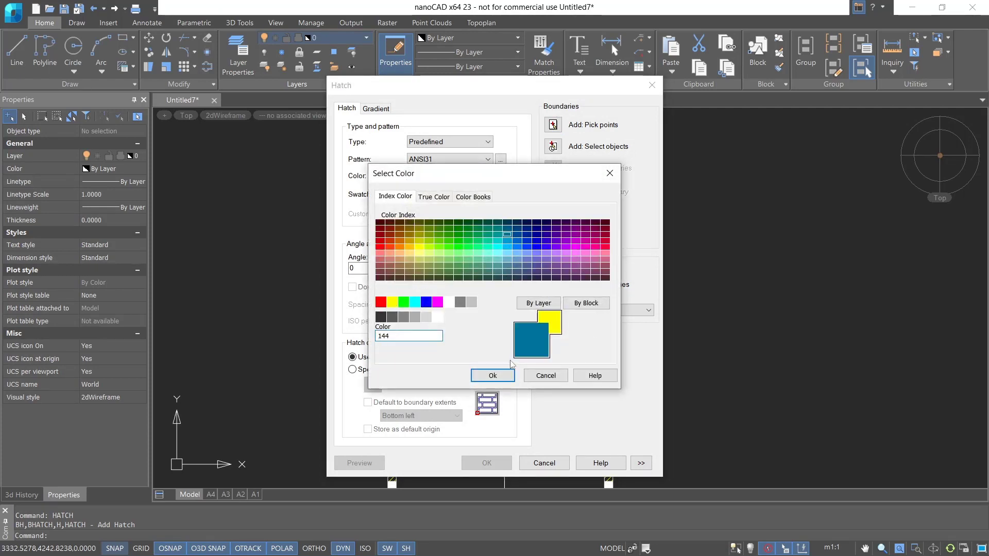
left_click(492, 376)
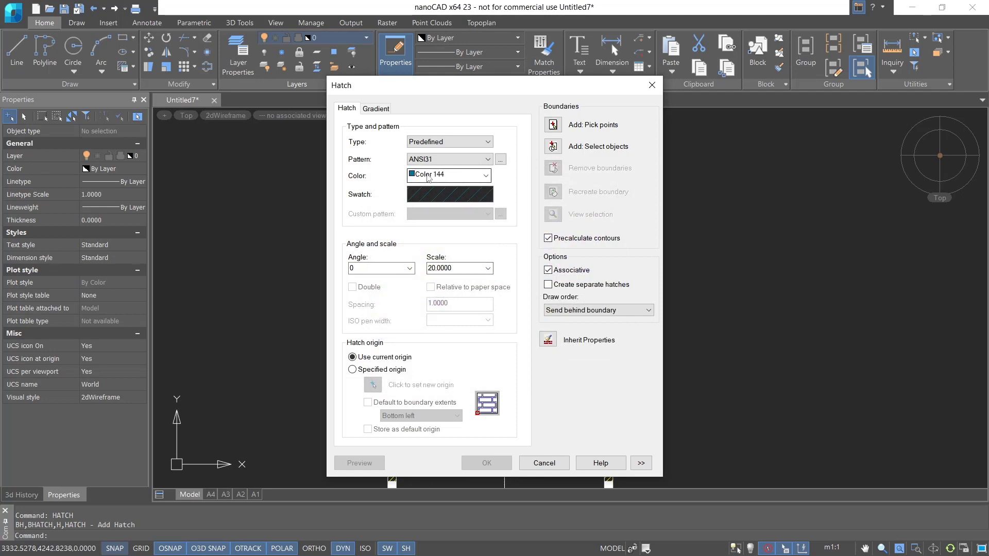
- Choose the predefined AR-HBONE herringbone pattern for the new hatch
left_click(424, 198)
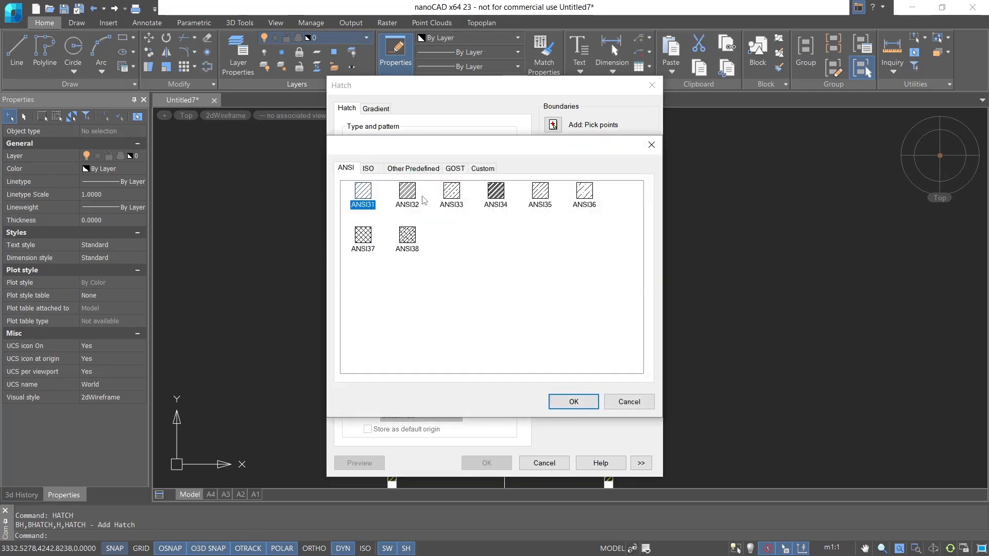
left_click(423, 170)
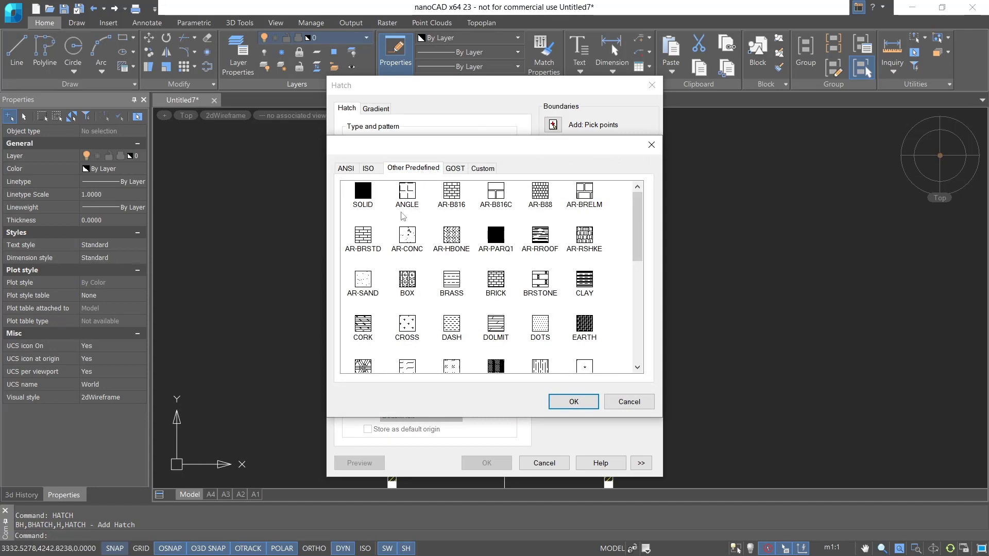
left_click(444, 254)
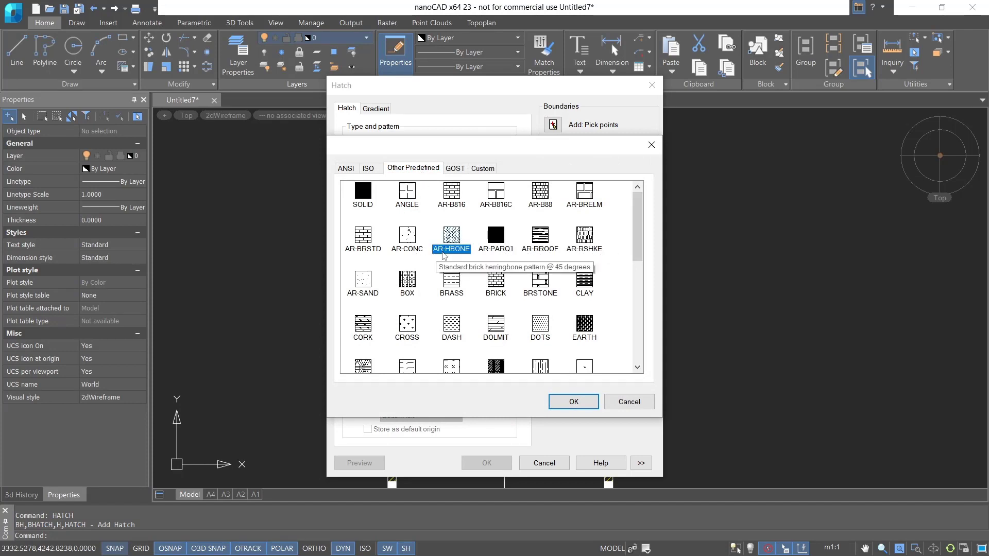
left_click(573, 403)
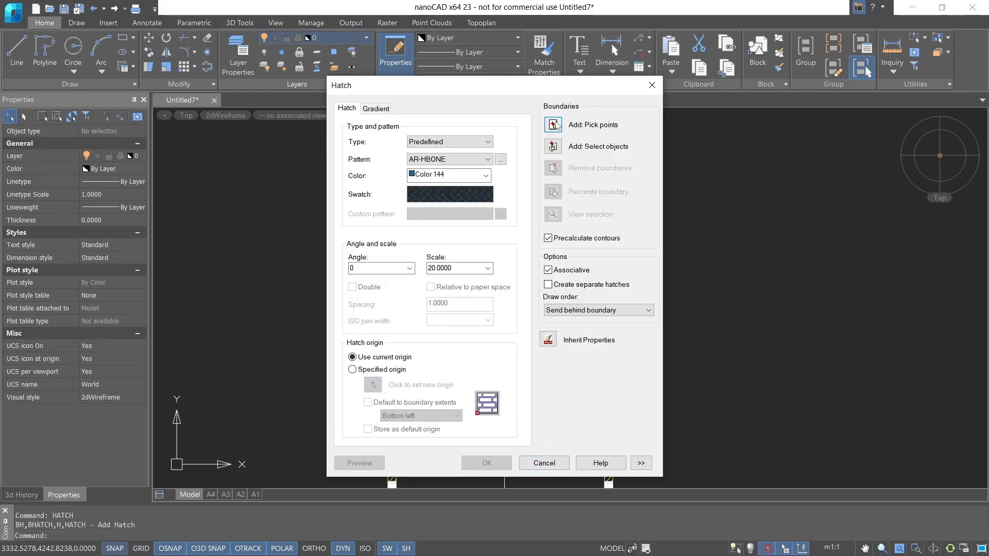
- Pick the inside of the toilet as the area for the herringbone hatch
left_click(556, 125)
scroll(601, 203, "up", 3)
scroll(530, 206, "down", 2)
left_click(529, 194)
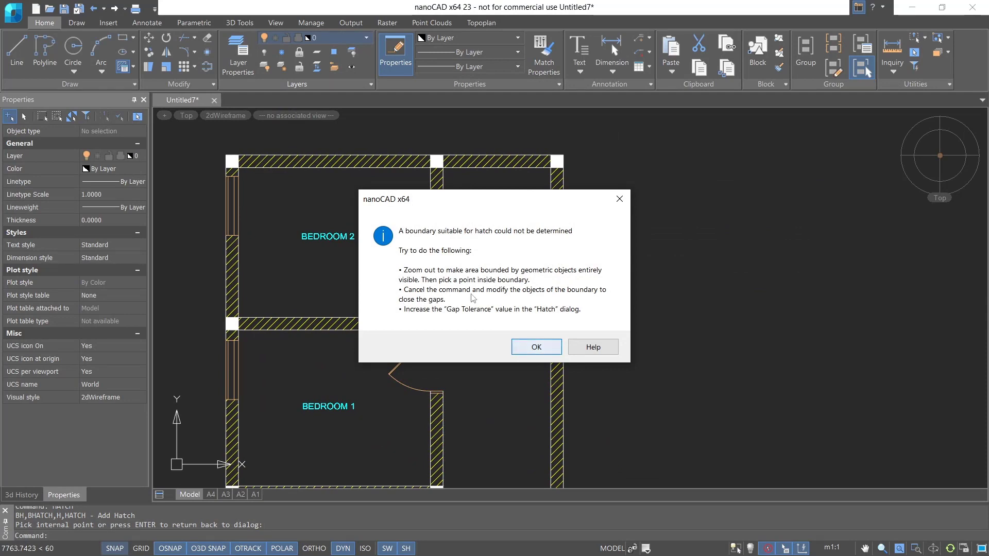
left_click(541, 346)
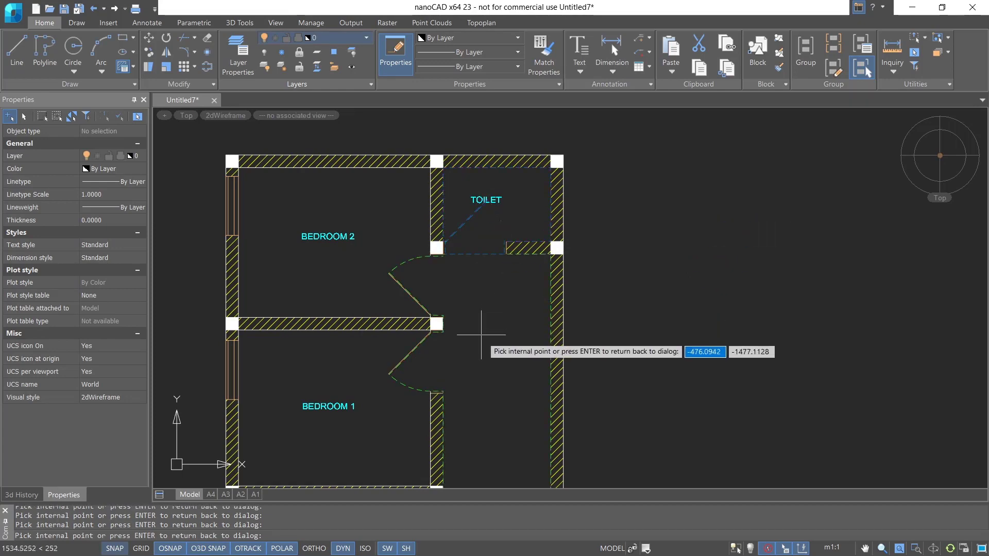
key("Escape")
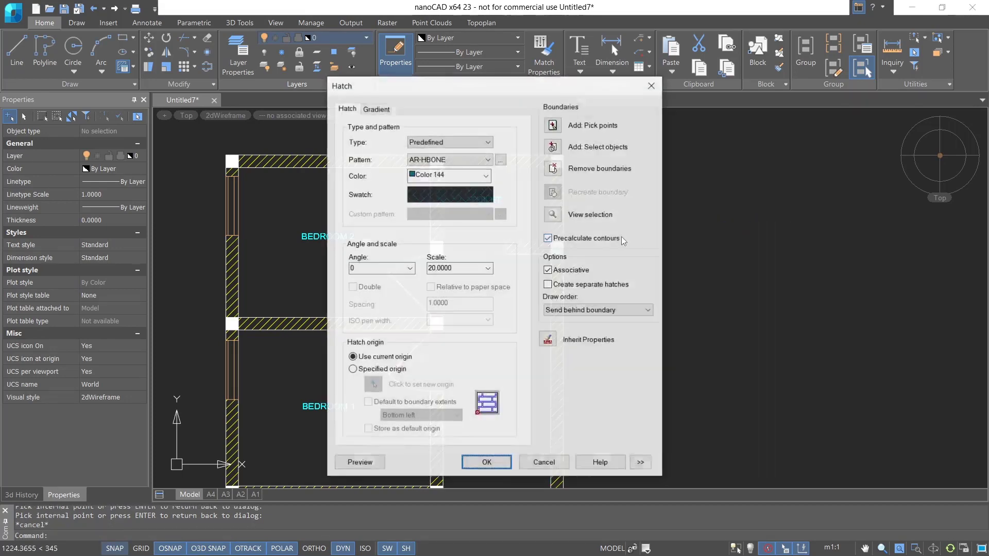
- Preview the toilet floor hatch, set its scale to 2 and preview it again
left_click(359, 462)
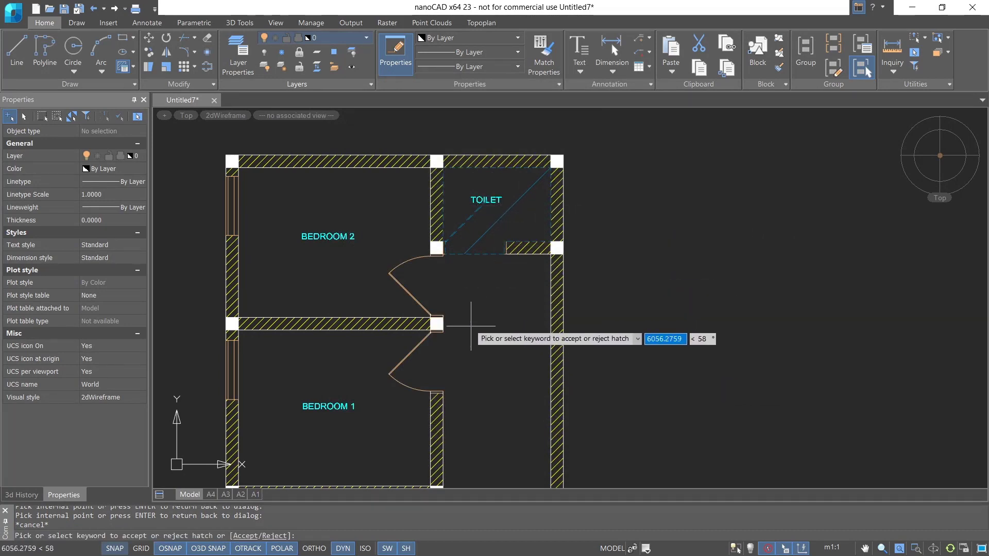
key("Escape")
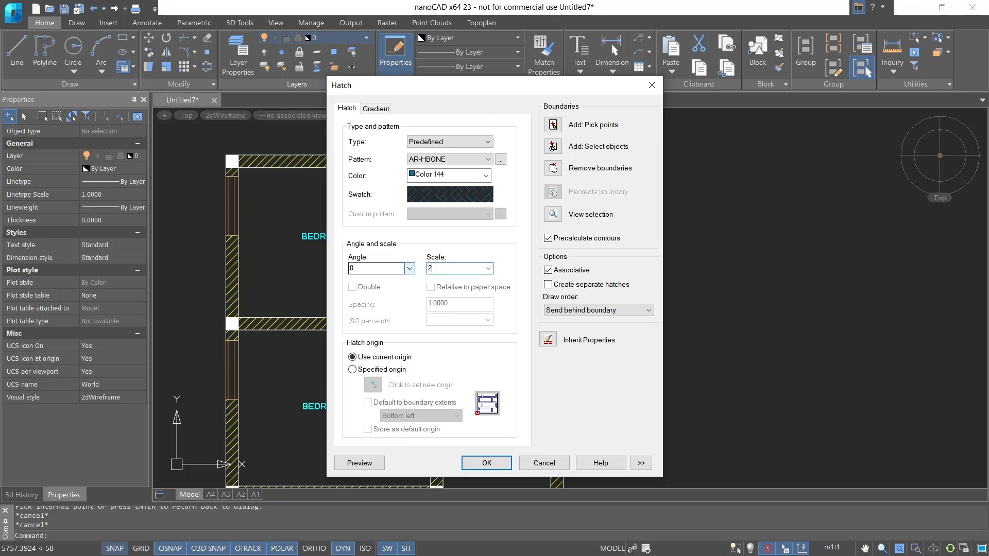
left_click(359, 462)
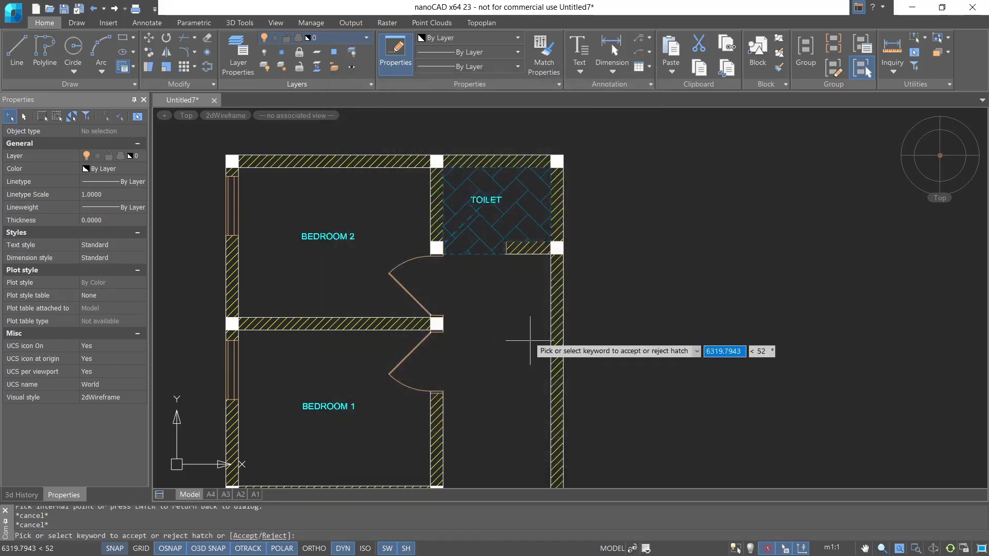
- Set the toilet floor hatch's scale to 1, preview it and accept the hatch
scroll(510, 351, "down", 4)
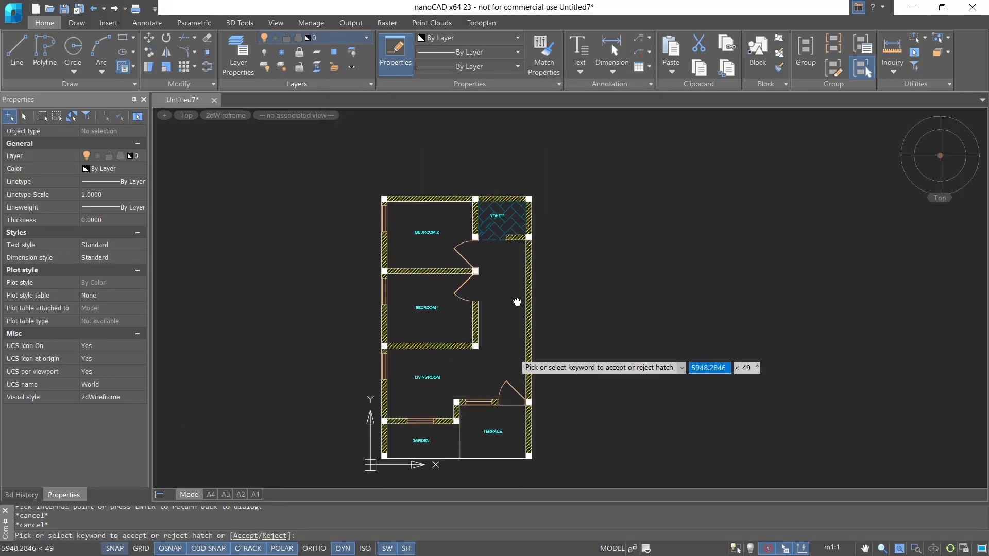
scroll(497, 206, "up", 4)
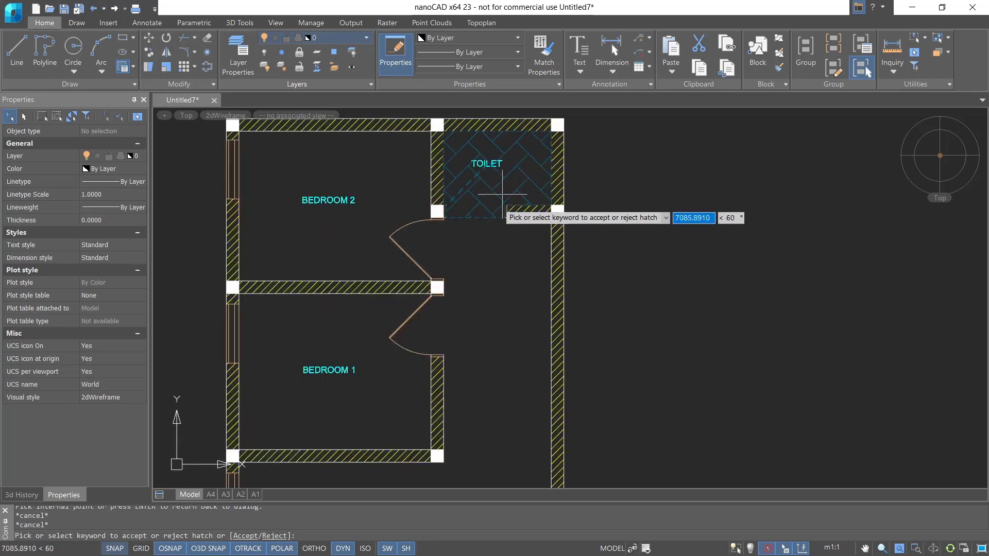
key("Escape")
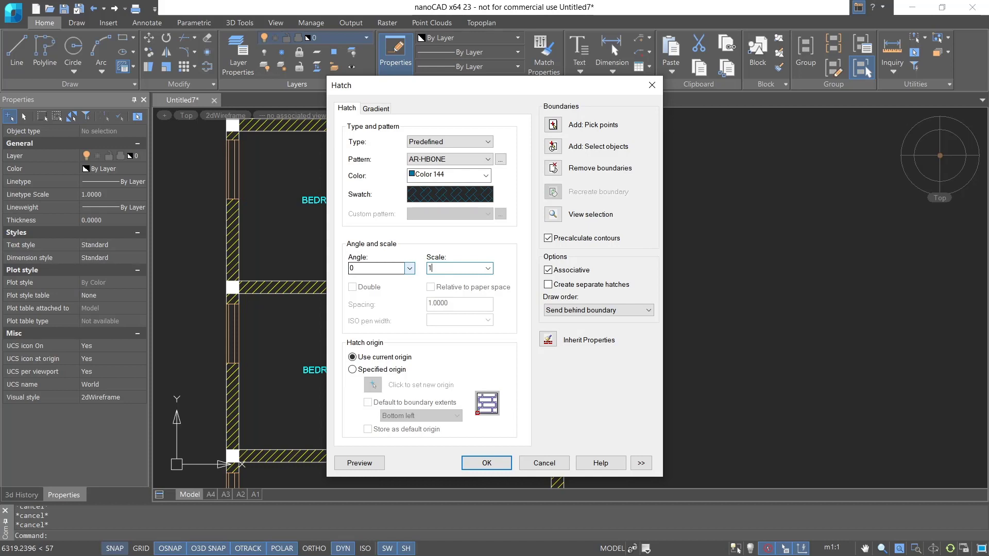
left_click(359, 463)
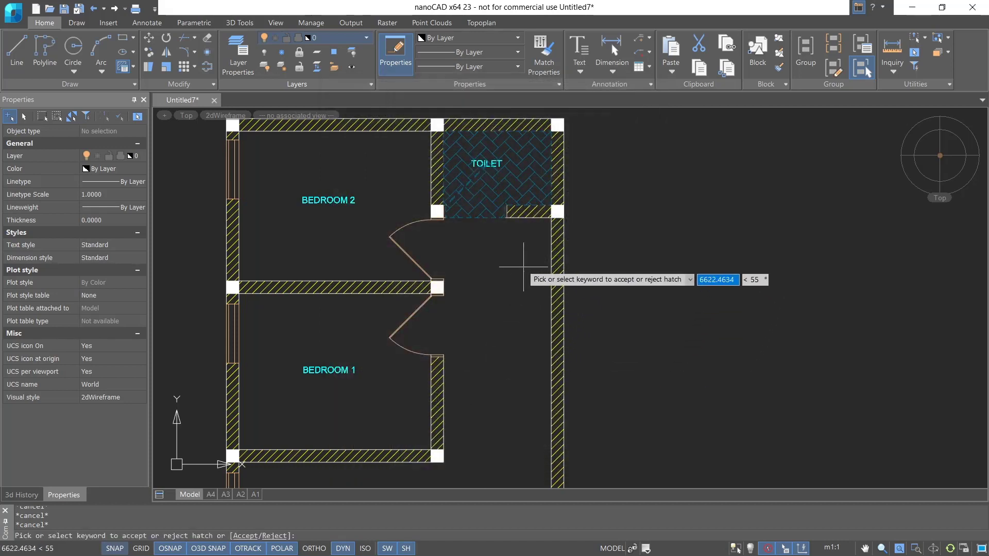
key("Return")
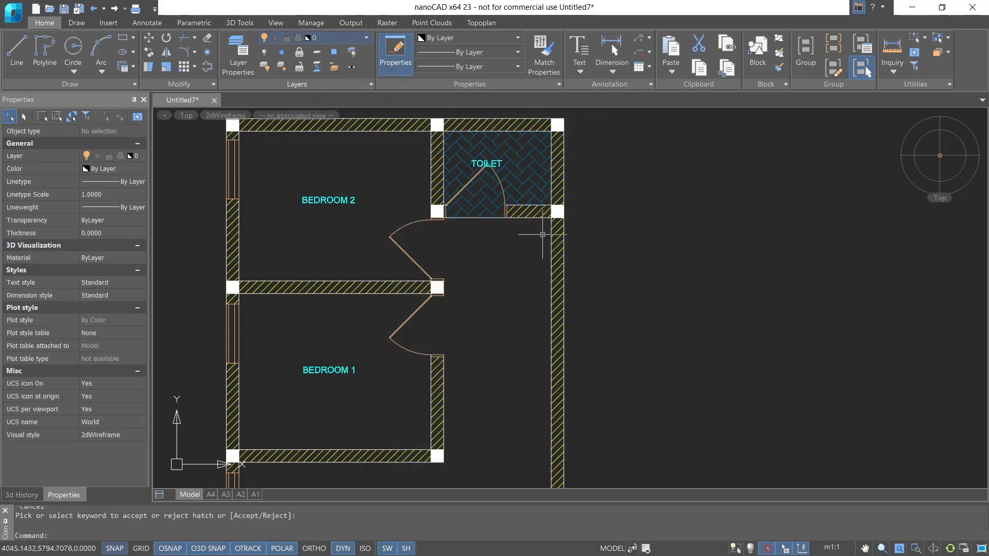
- Start a new hatch for the terrace and choose the predefined ANGLE pattern
scroll(530, 188, "down", 2)
middle_click_drag(506, 332, 512, 213)
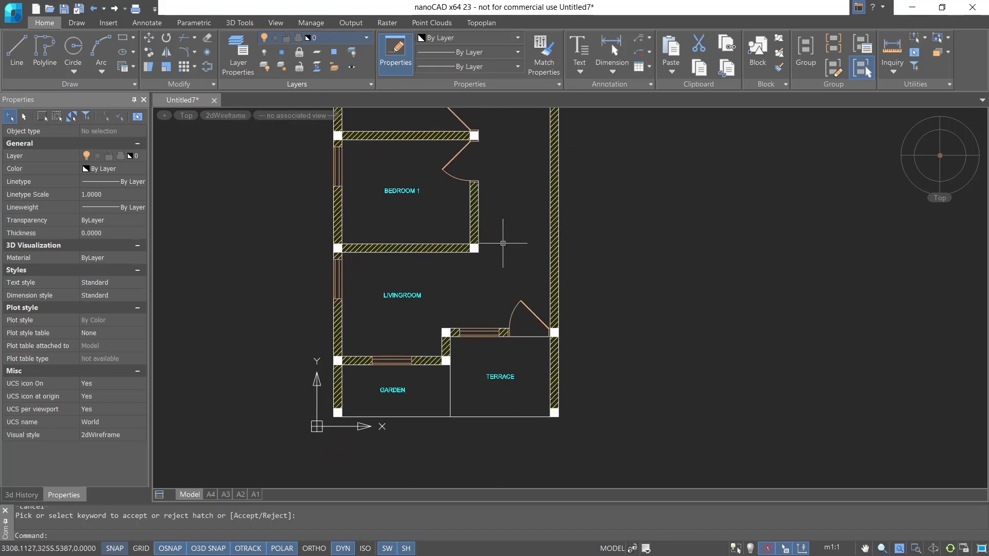
type("HATCH")
key("Return")
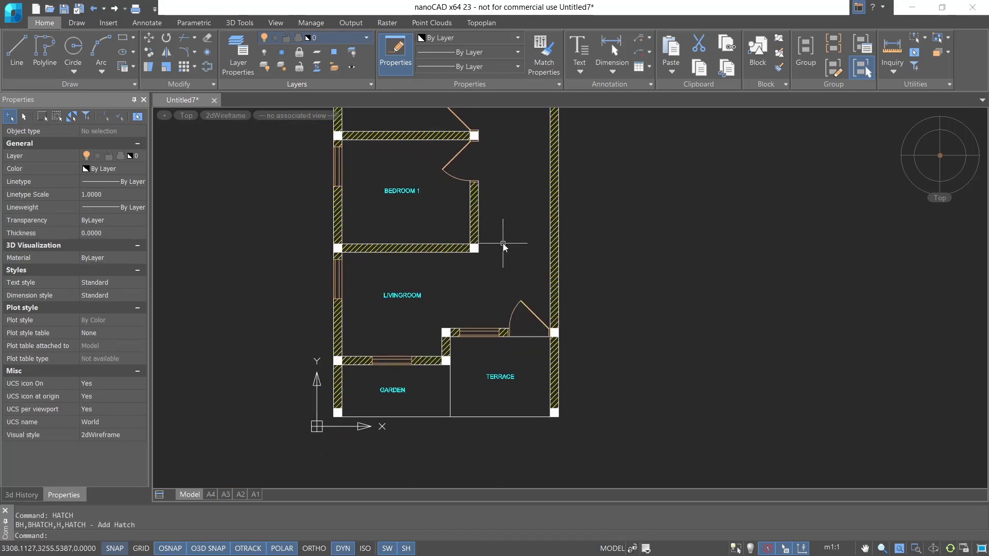
left_click(431, 199)
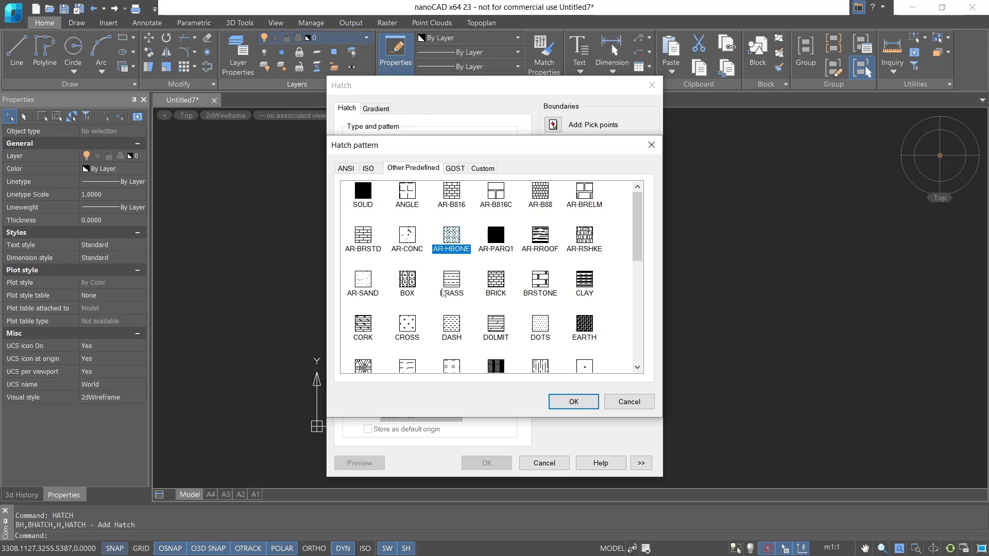
left_click(411, 199)
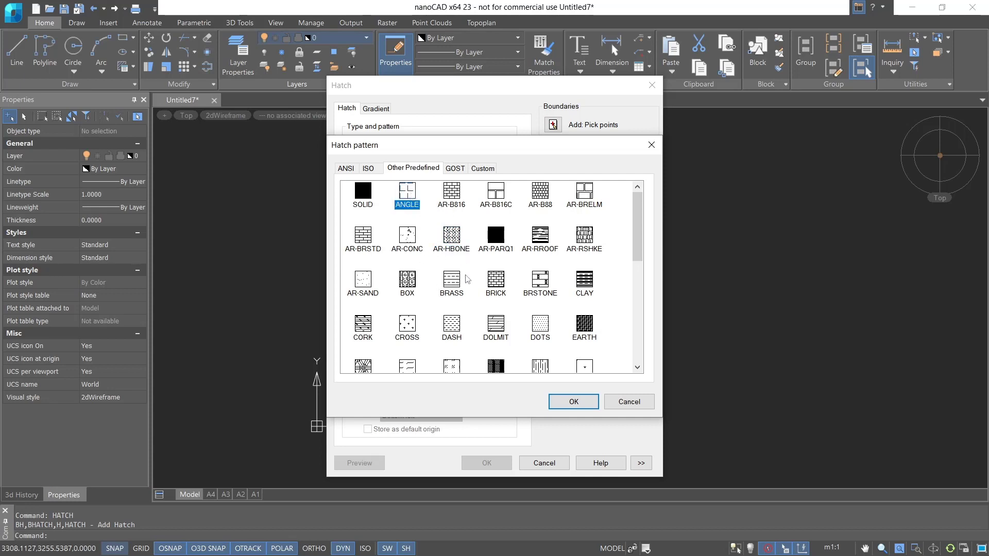
left_click(563, 401)
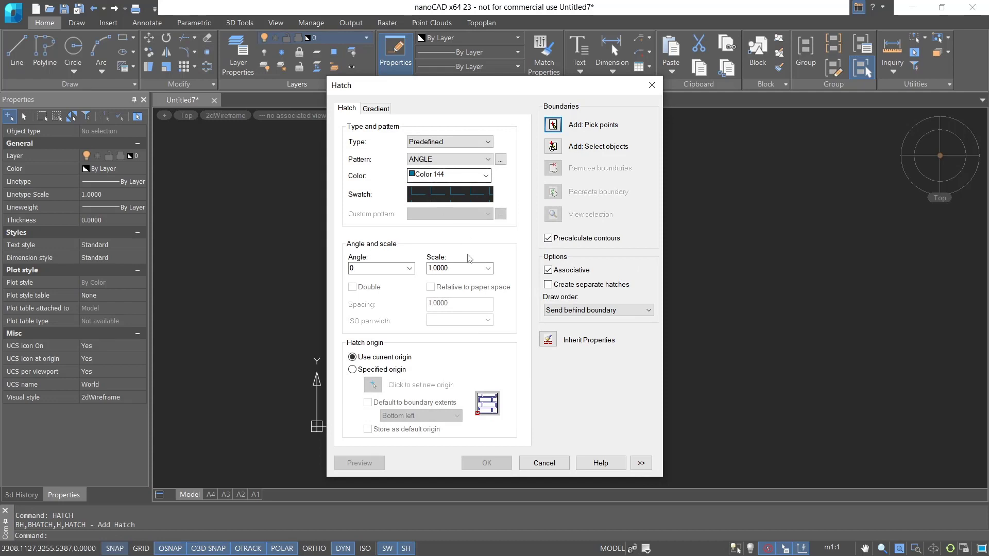
- Pick the inside of the terrace as the hatch area and preview the ANGLE hatch there
left_click(553, 125)
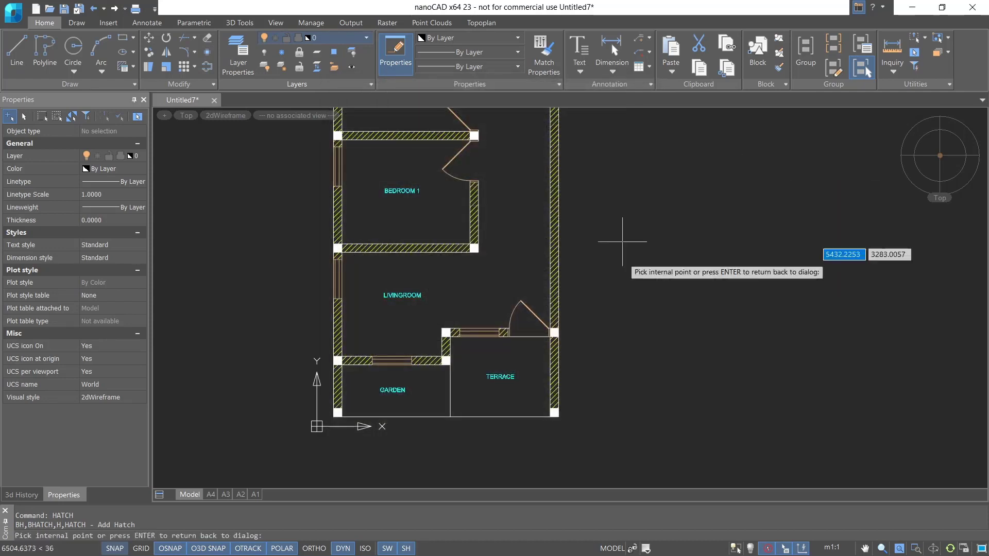
left_click(509, 356)
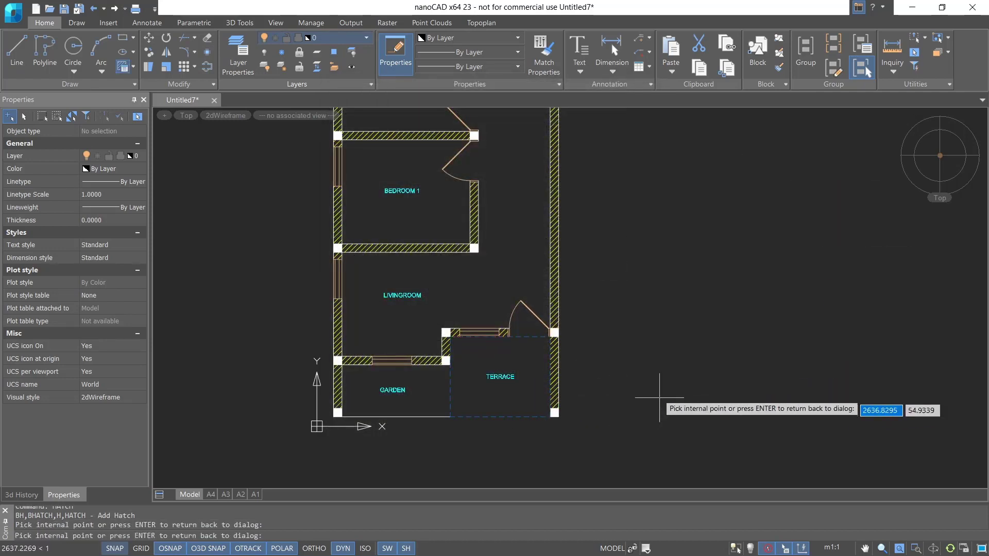
key("Escape")
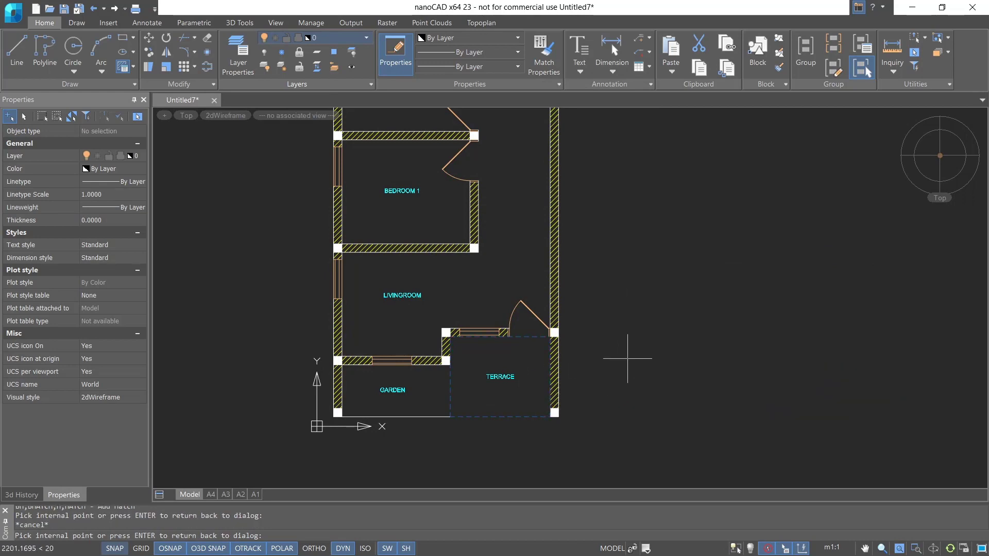
left_click(359, 463)
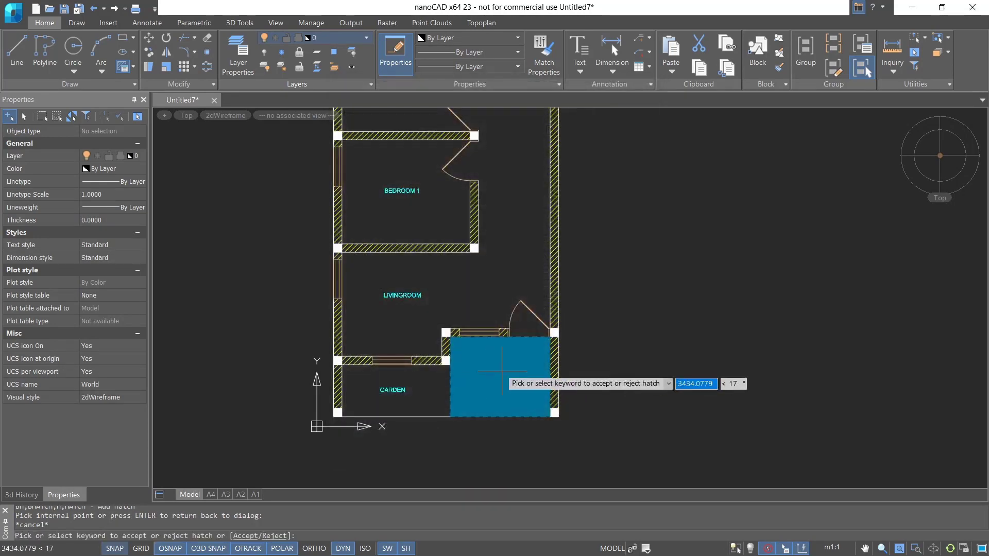
scroll(482, 388, "up", 5)
scroll(481, 388, "down", 4)
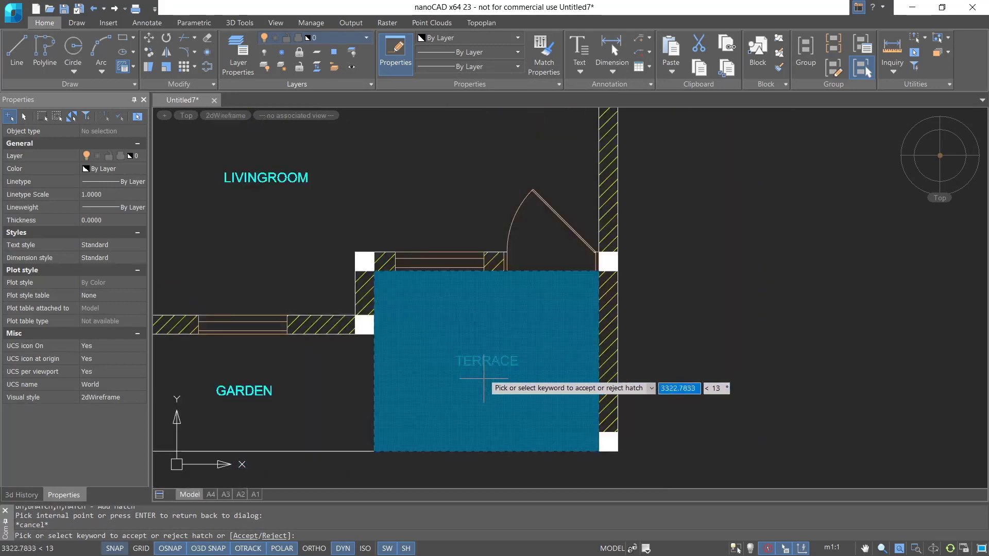
- Increase the terrace hatch's scale to 15, checking it in the preview, and accept the hatch
left_click(514, 330)
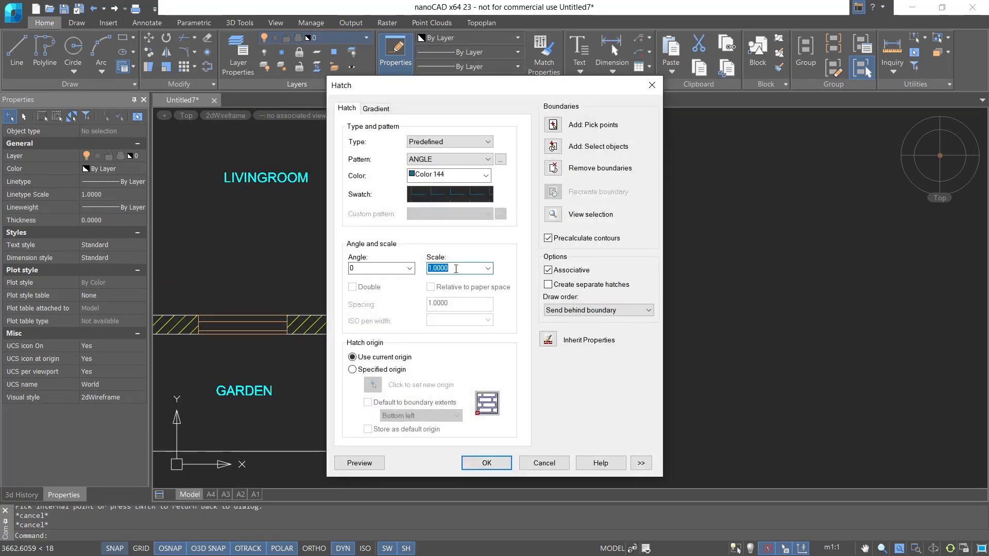
left_click(359, 463)
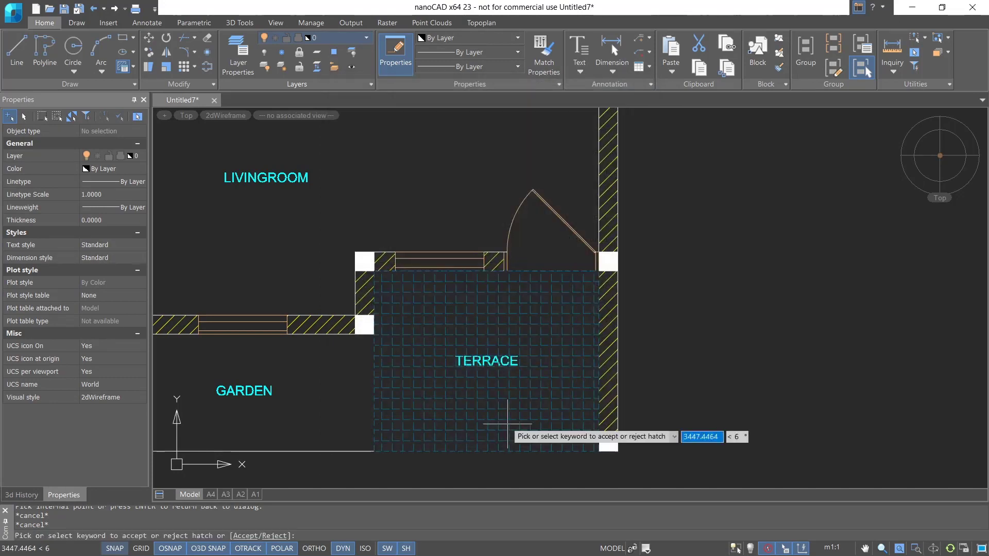
scroll(629, 344, "down", 3)
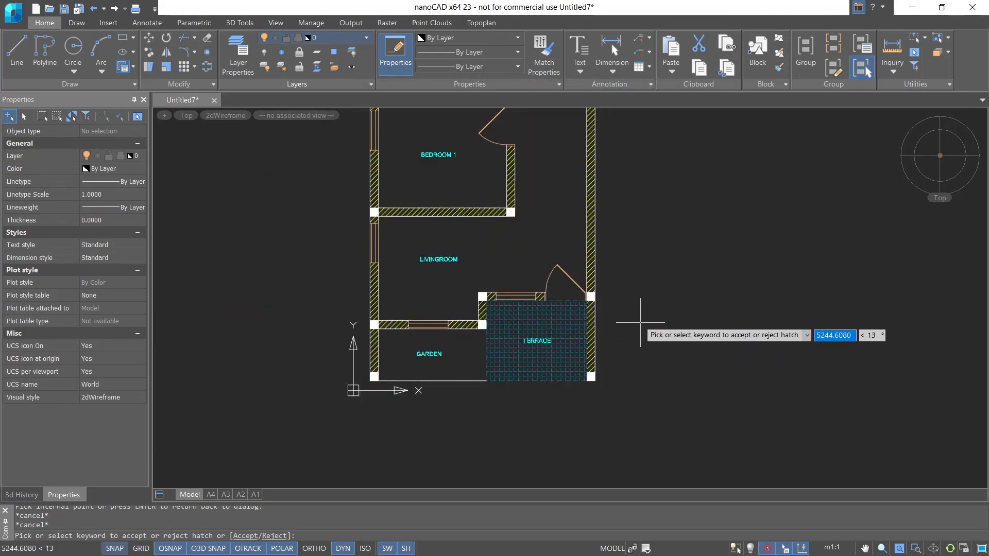
key("Escape")
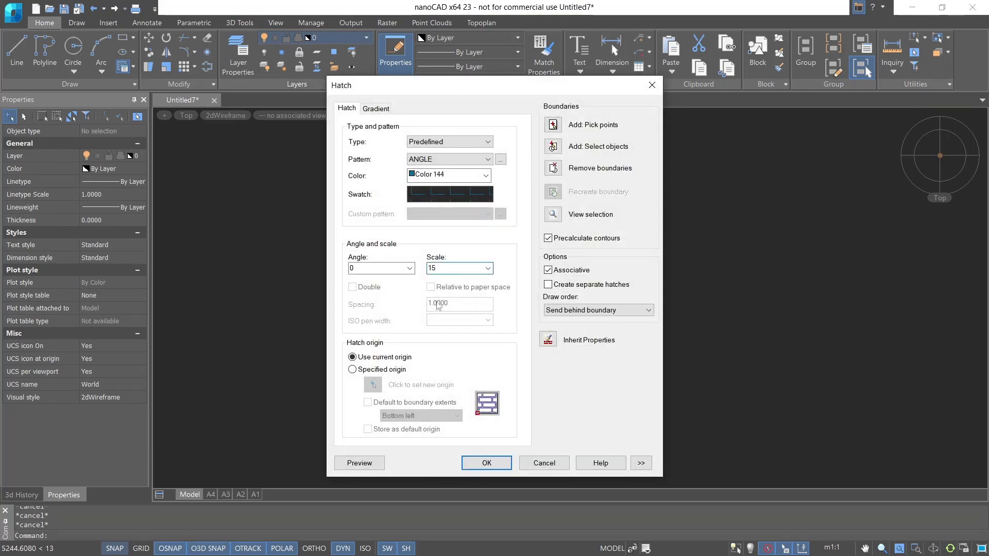
left_click(359, 464)
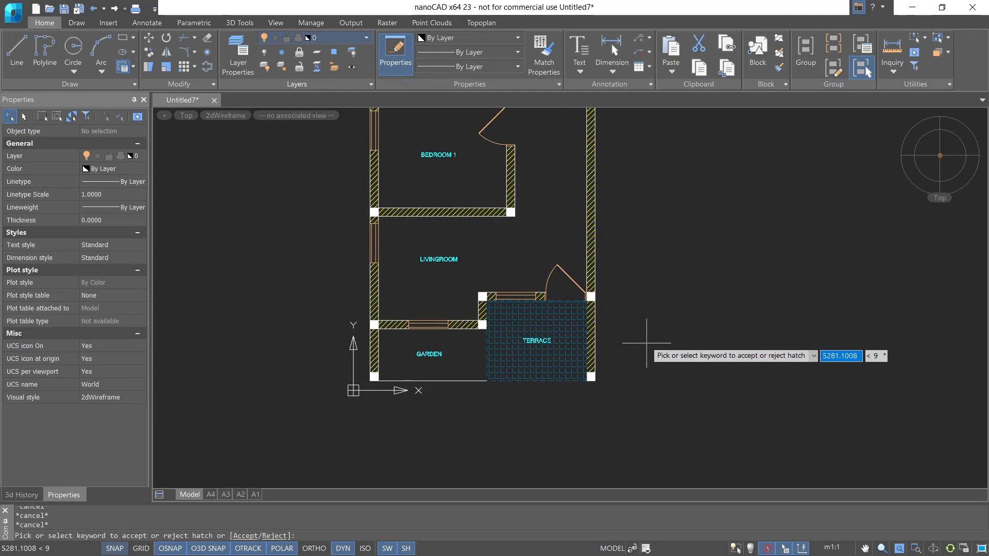
key("Return")
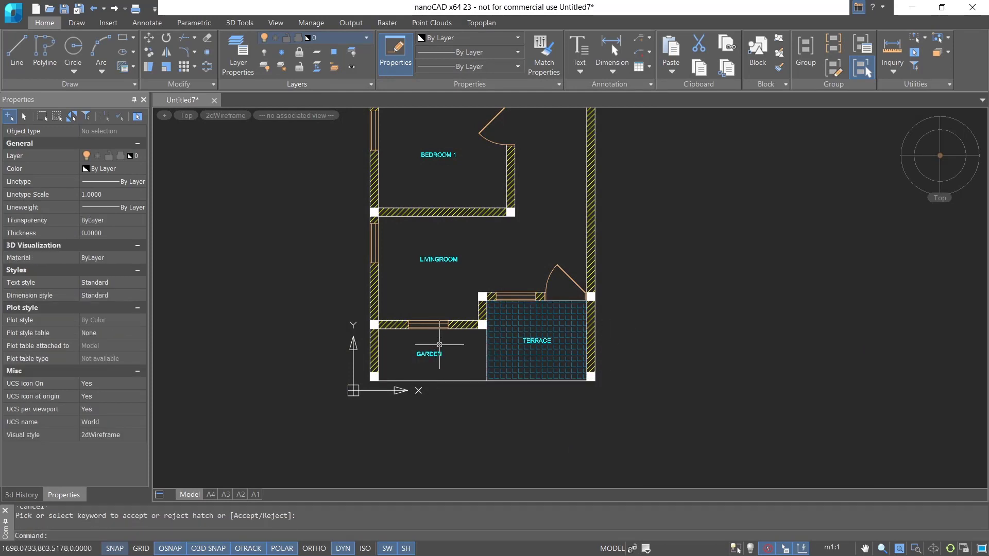
- Start a new hatch for the garden and choose the predefined HEX pattern
scroll(471, 345, "down", 2)
middle_click_drag(471, 345, 455, 382)
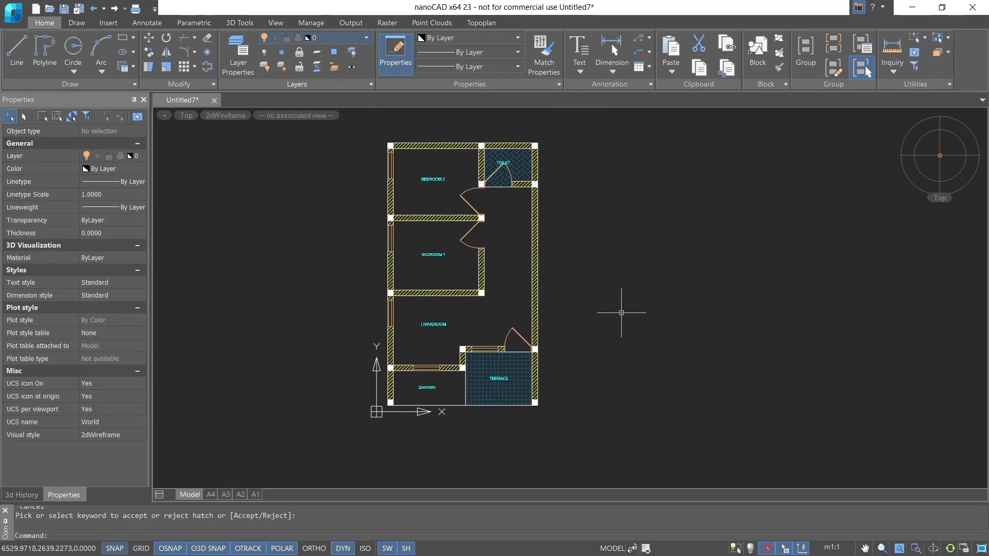
type("HATCH")
key("Return")
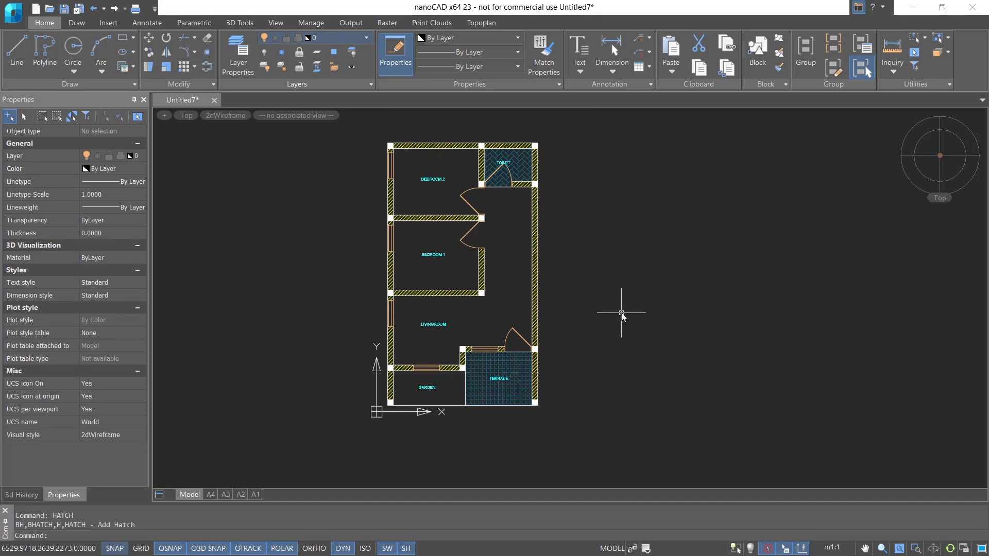
left_click(450, 197)
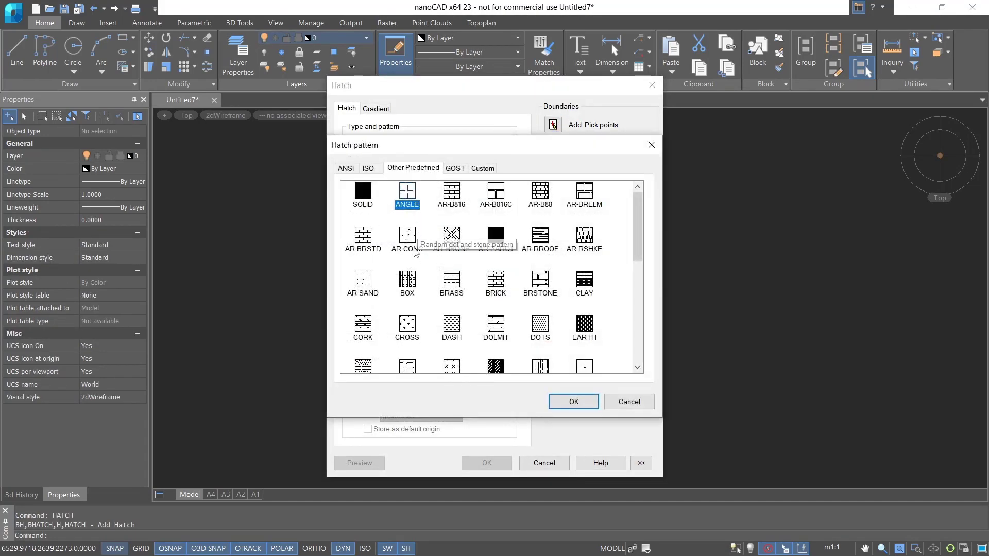
left_click(411, 334)
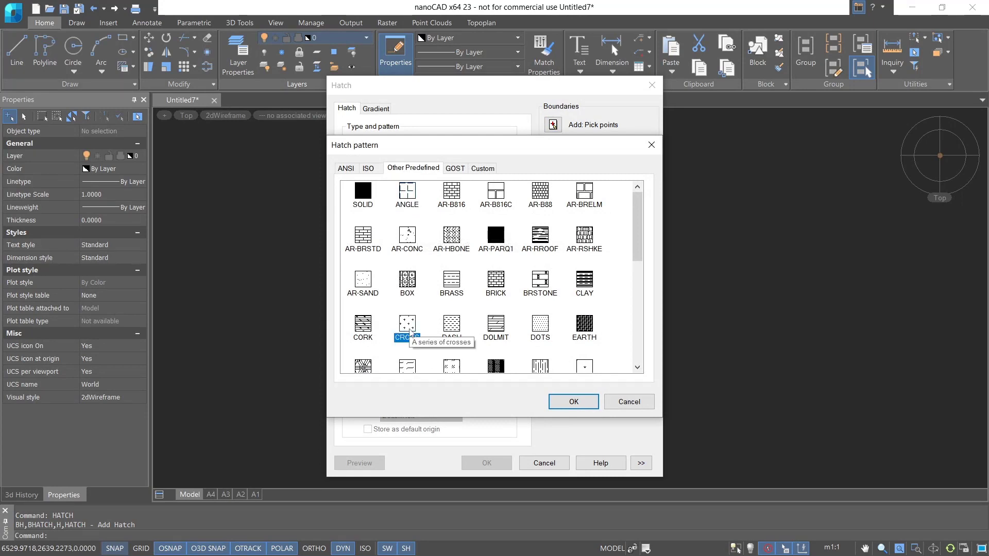
scroll(607, 322, "down", 1)
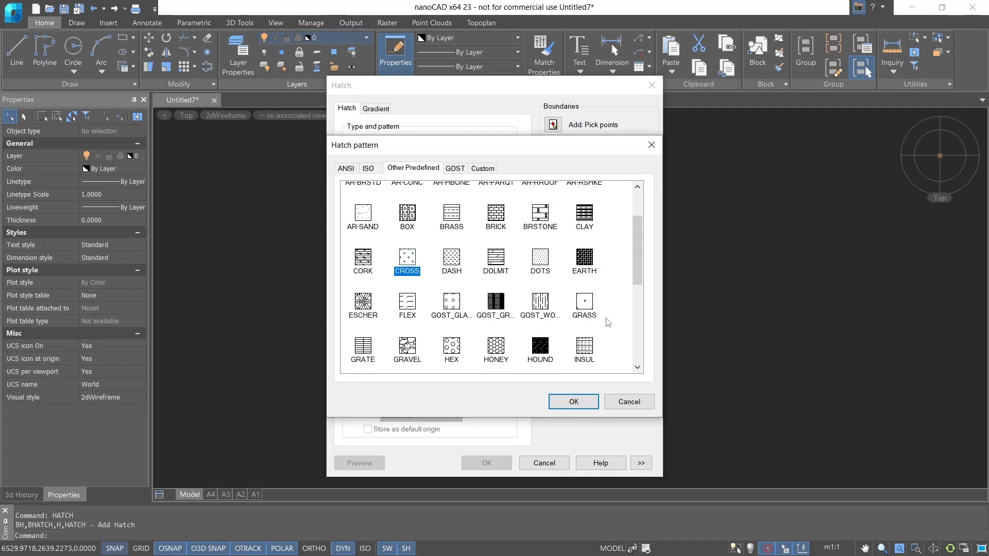
scroll(608, 323, "down", 4)
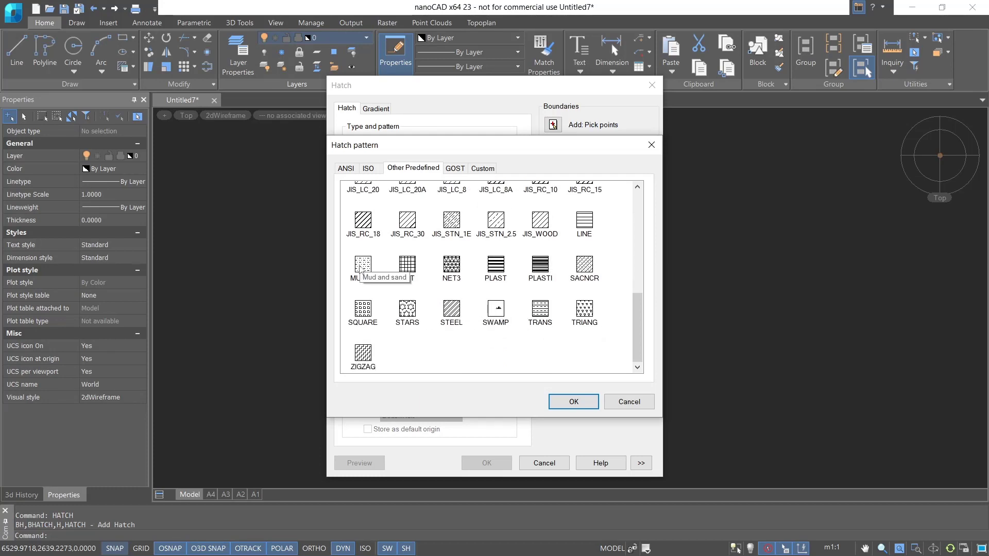
scroll(583, 335, "up", 1)
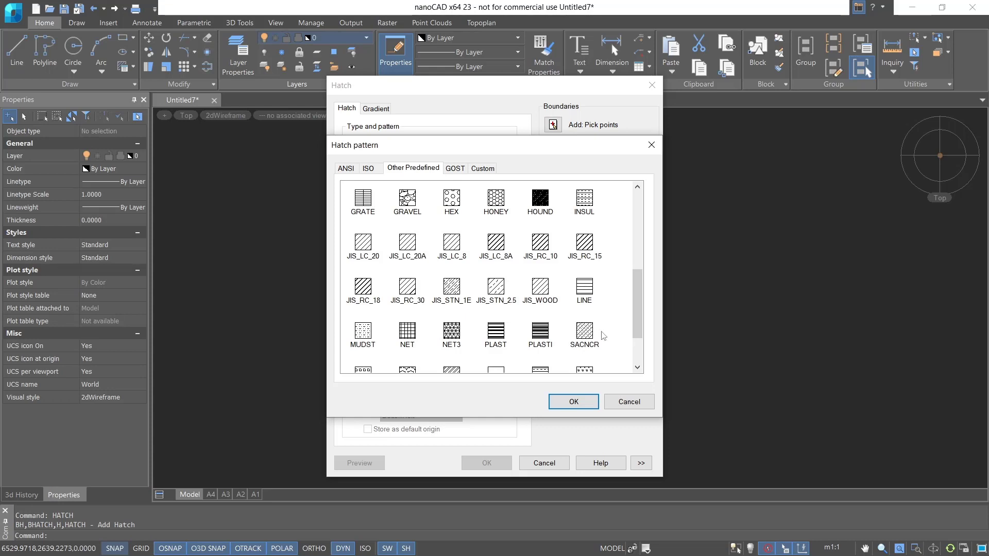
left_click(452, 200)
scroll(491, 250, "up", 2)
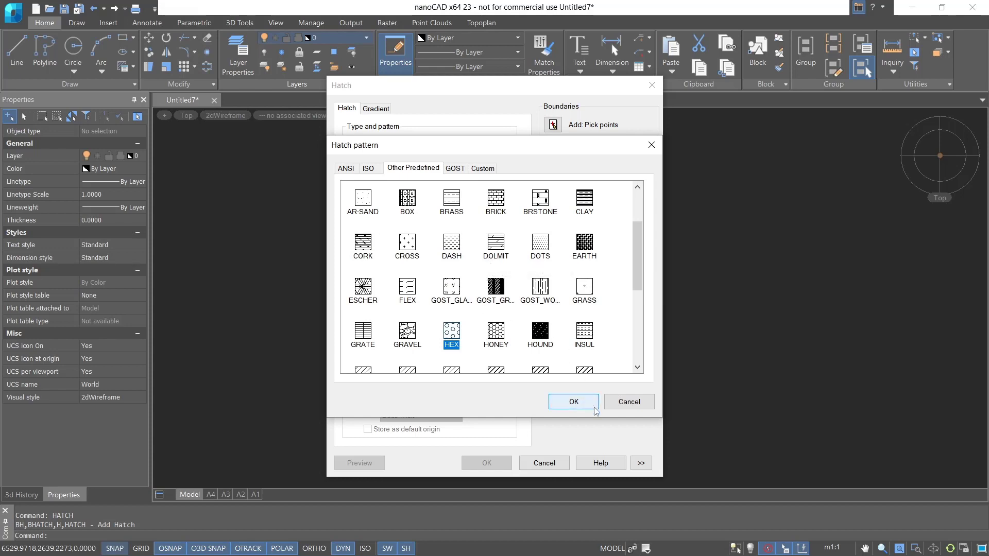
left_click(573, 401)
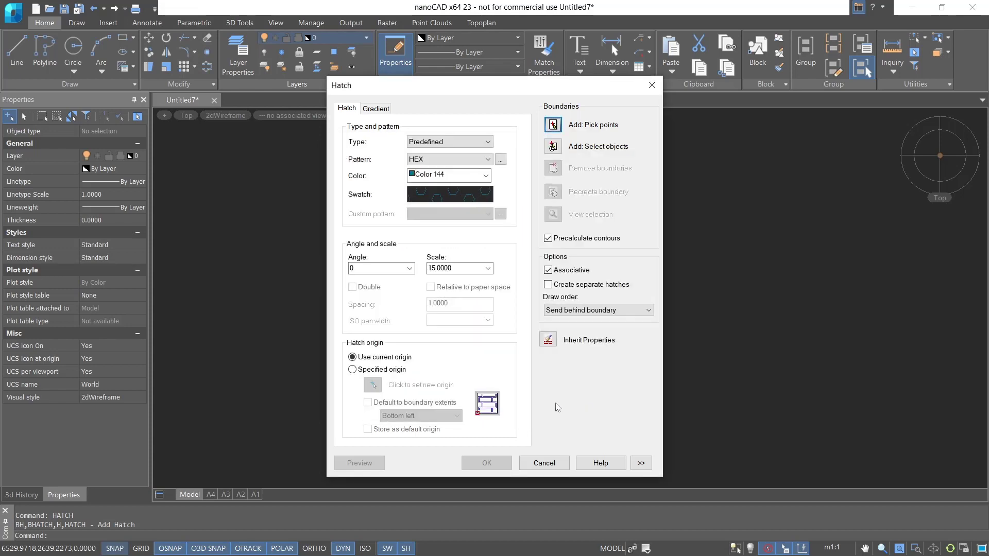
- Set the HEX hatch's color to green and pick the inside of the garden as its area
left_click(446, 176)
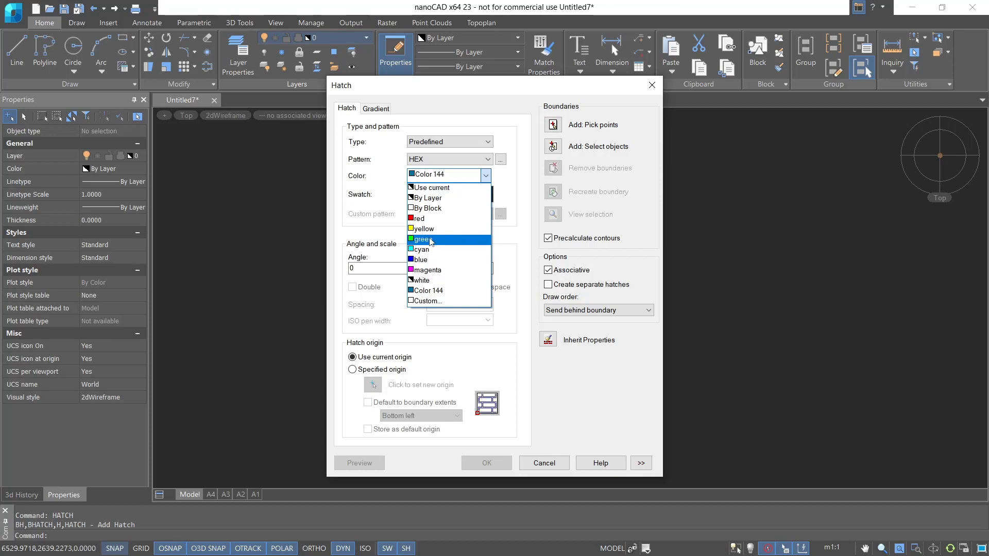
left_click(426, 239)
left_click(553, 125)
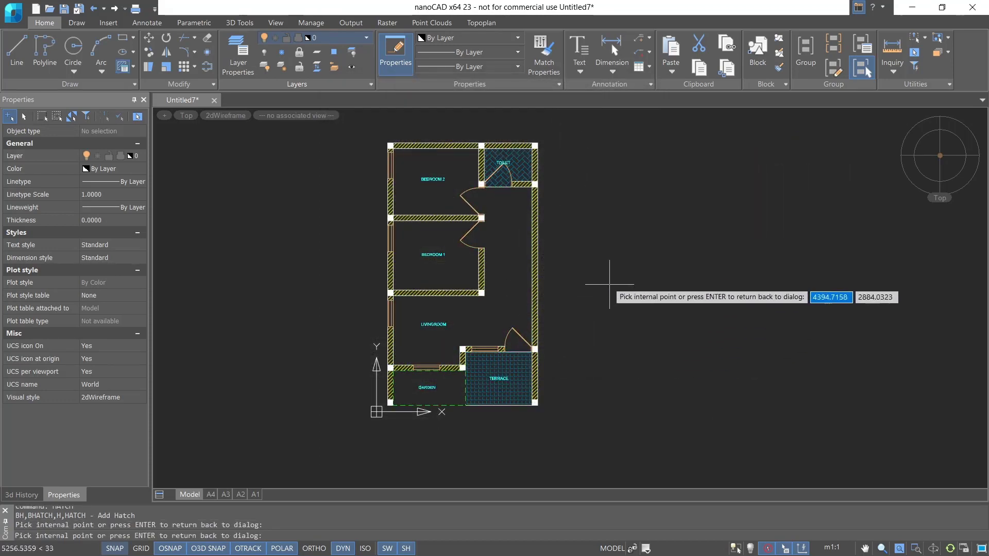
key("Escape")
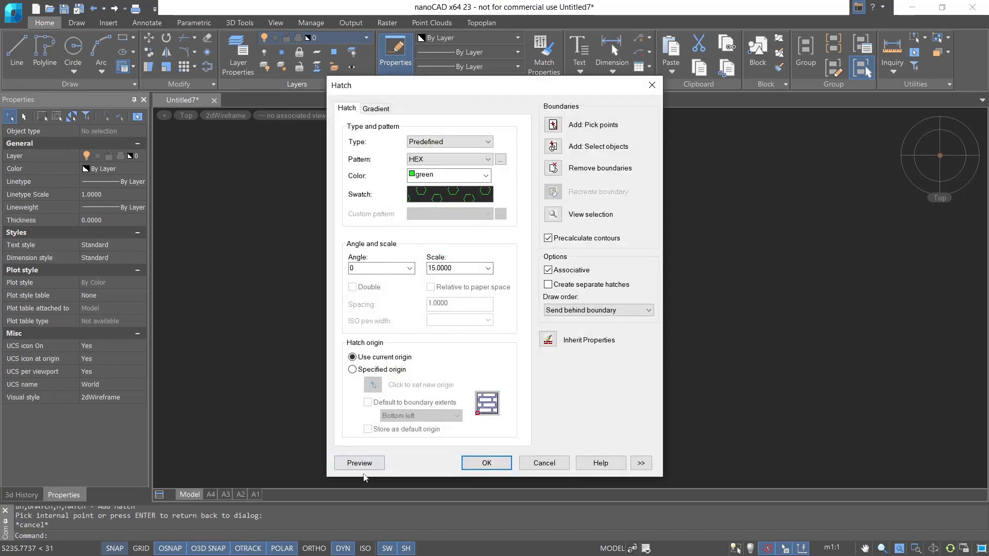
- Preview the green HEX hatch in the garden and return to the hatch settings
left_click(361, 461)
scroll(462, 419, "up", 3)
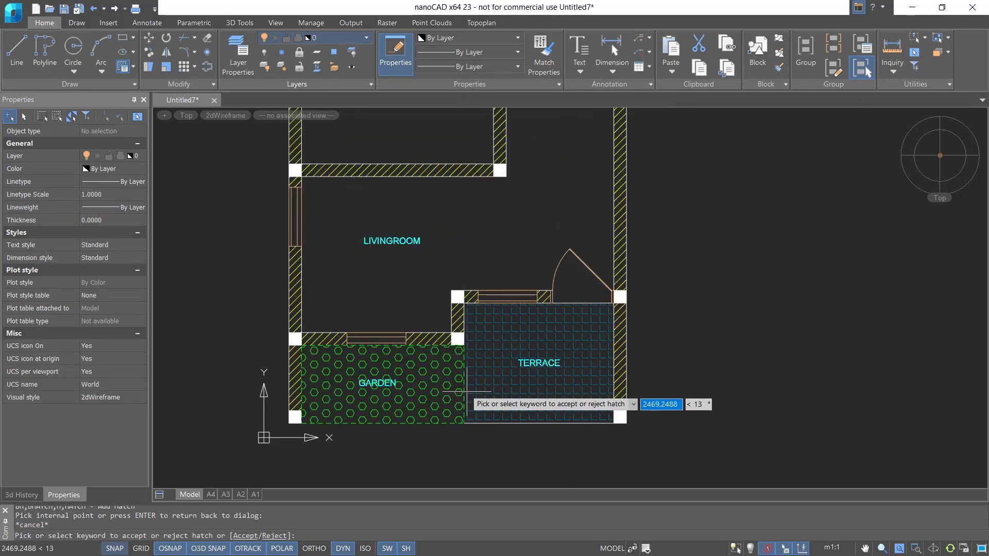
scroll(401, 399, "down", 3)
key("Escape")
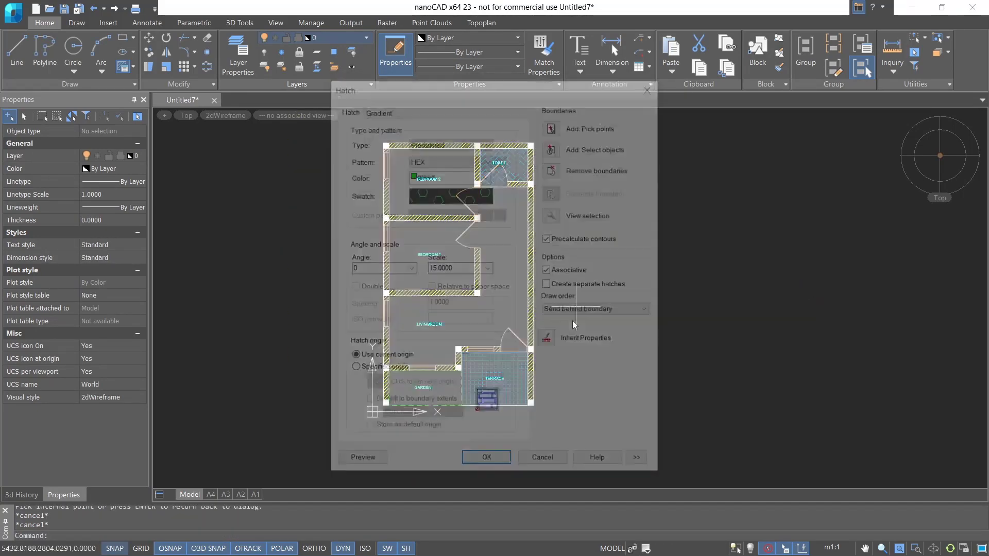
- Accept the green HEX hatch for the garden
left_click(479, 465)
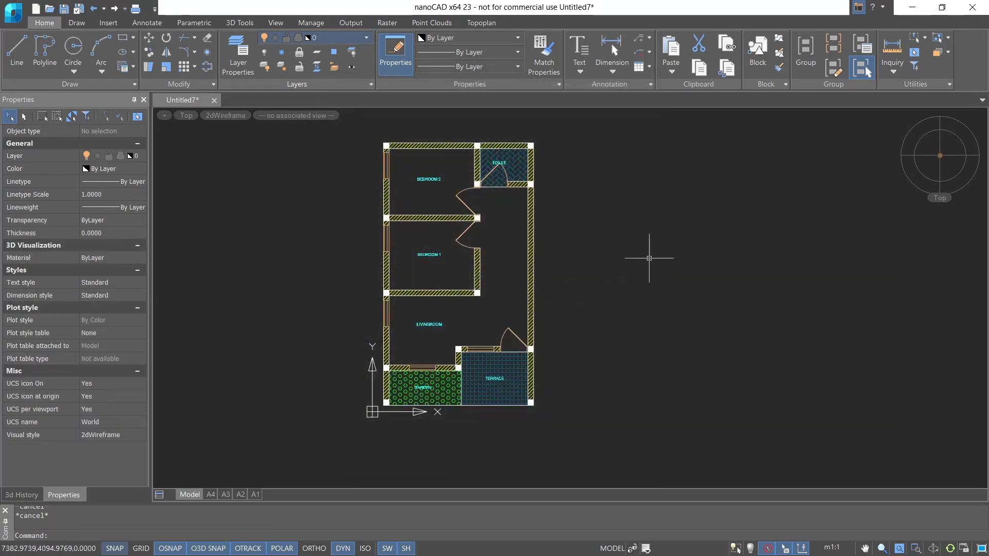
mouse_move(654, 260)
middle_mouse_down()
mouse_move(629, 281)
mouse_move(671, 265)
middle_mouse_up()
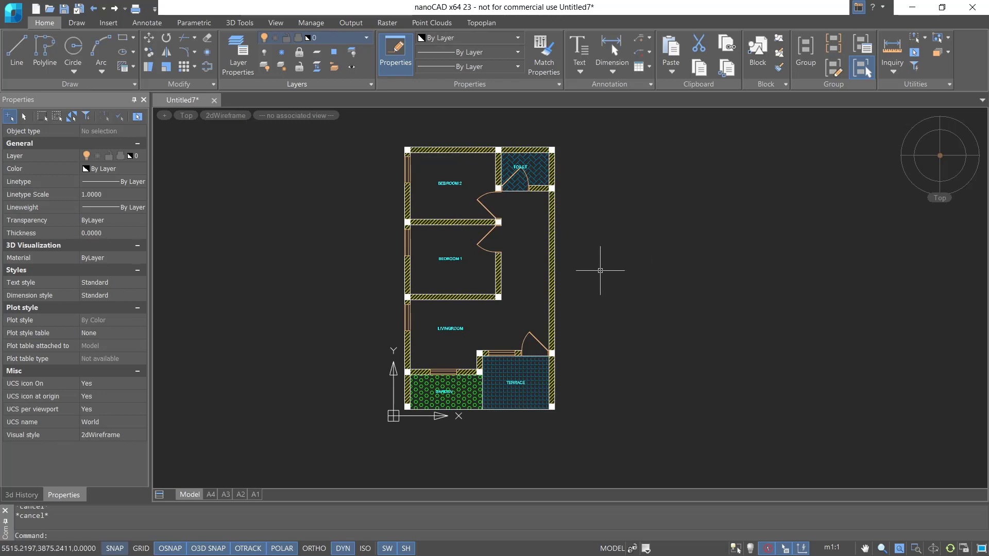
middle_click_drag(601, 270, 598, 294)
- Open the Standard dimension style for modification and set its overall scale to 50
type("DS")
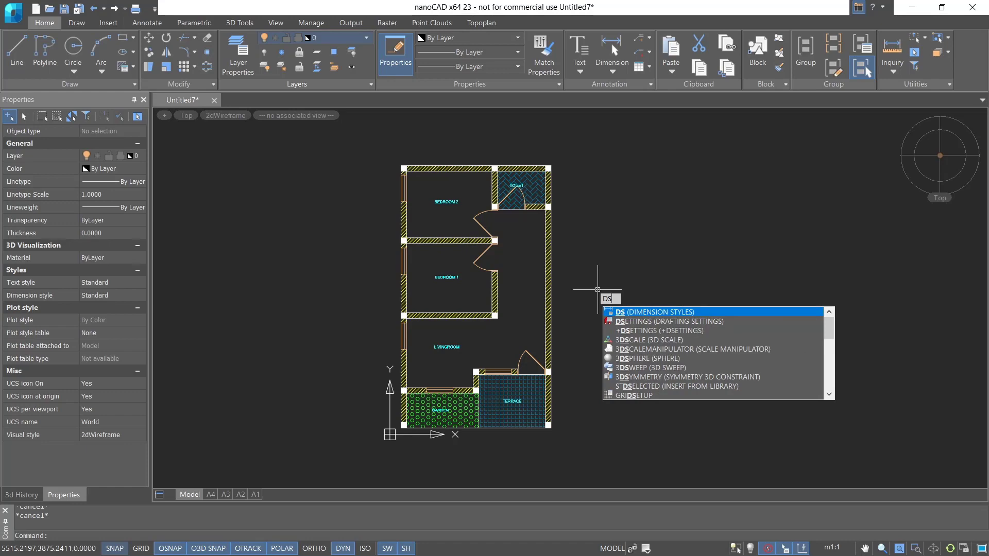
key("Return")
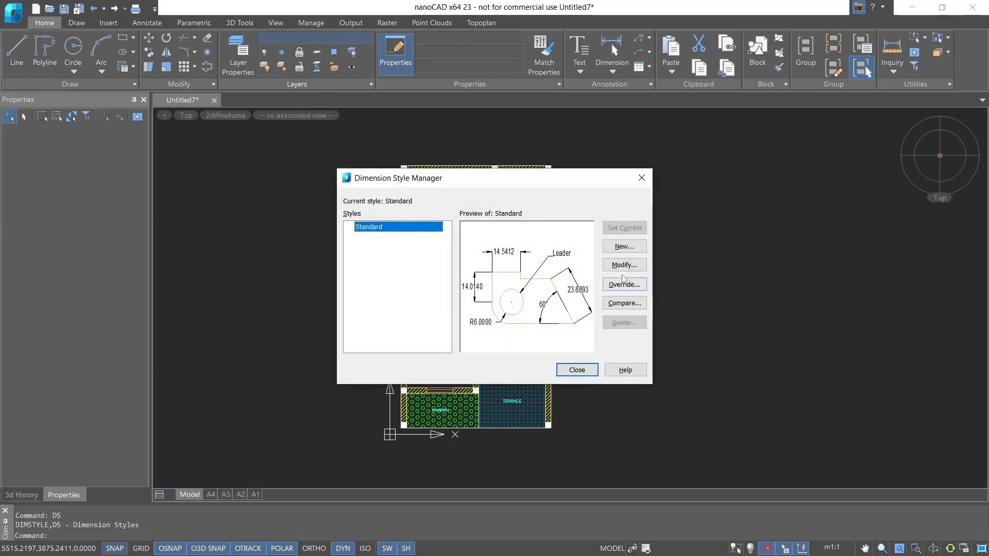
left_click(632, 267)
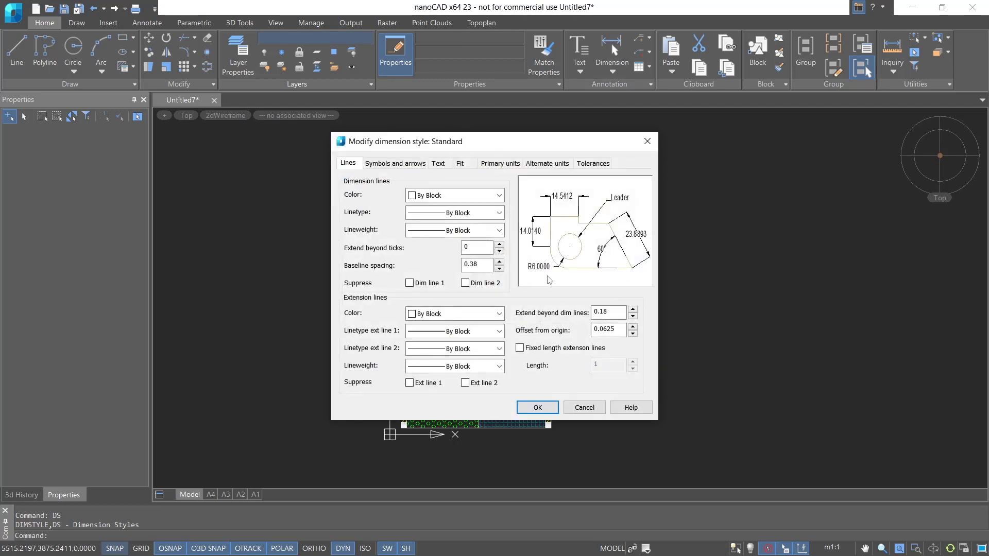
left_click(461, 164)
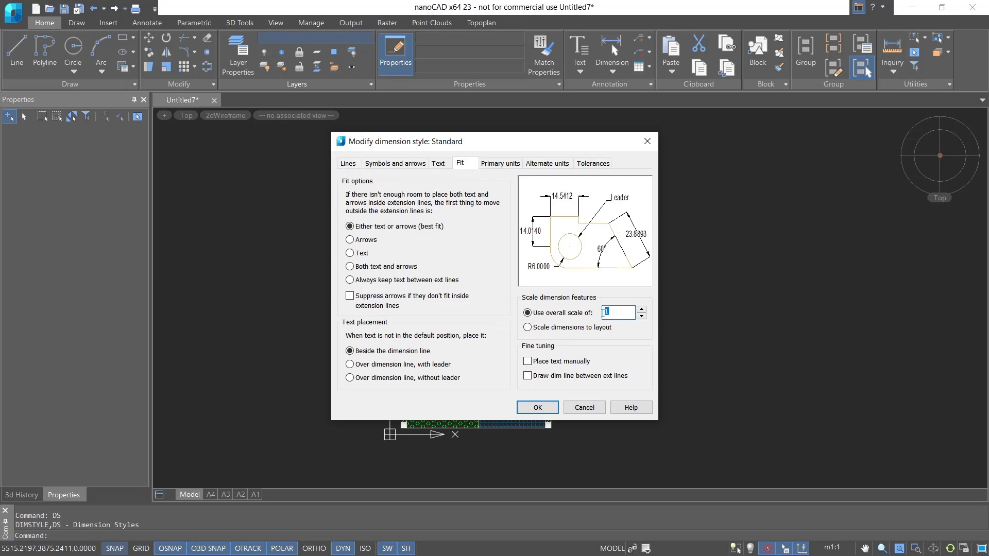
type("50")
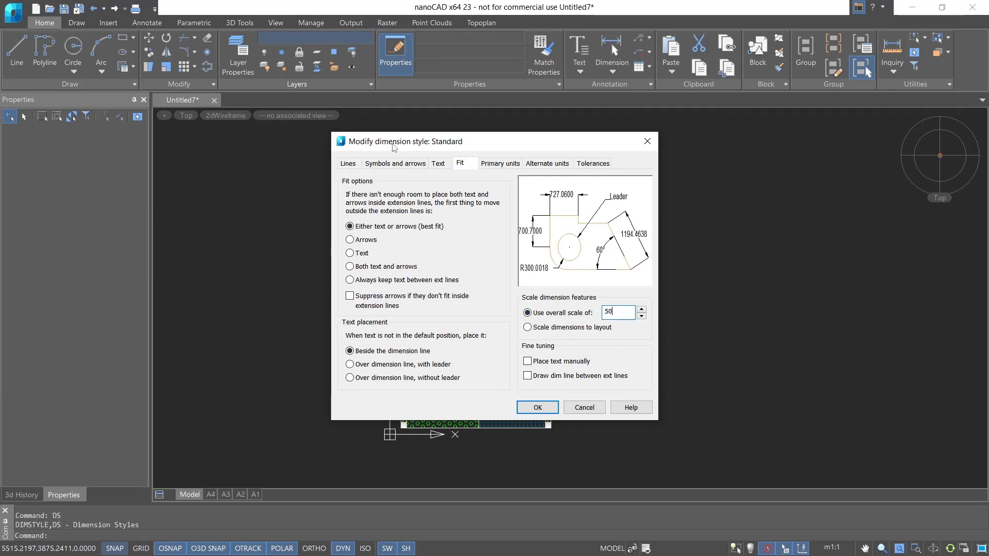
- Set the color of both the dimension lines and the extension lines to red in the Standard style
left_click(348, 164)
left_click(448, 195)
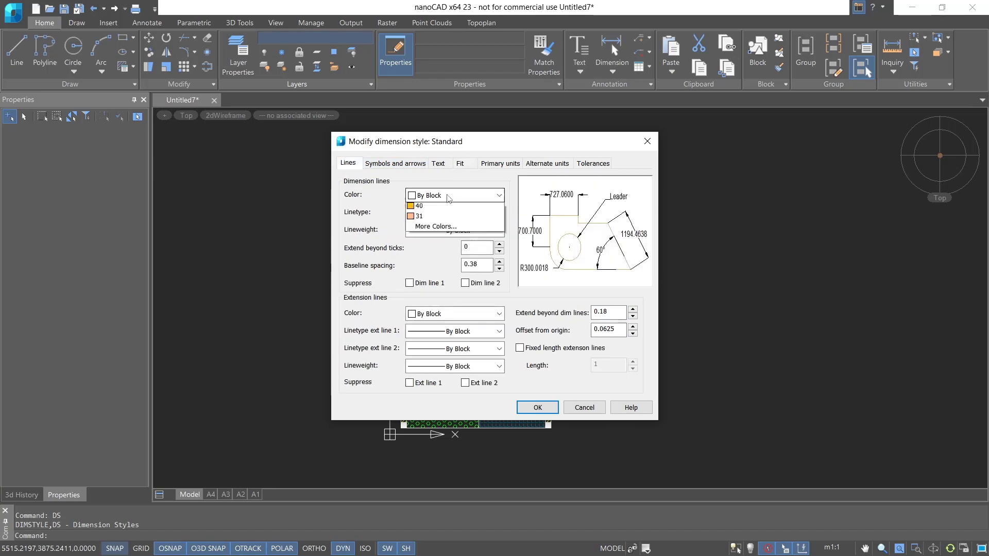
left_click(432, 229)
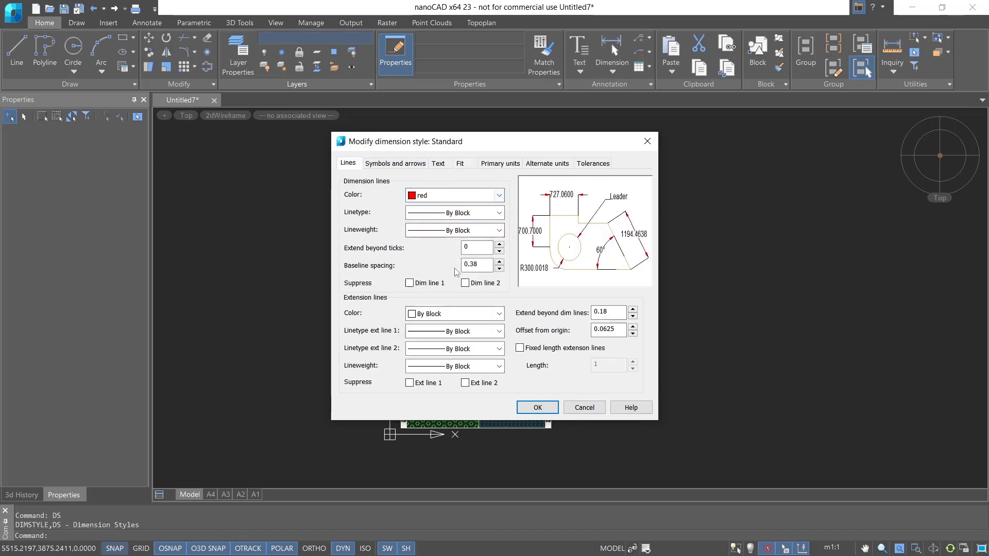
left_click(448, 313)
left_click(439, 349)
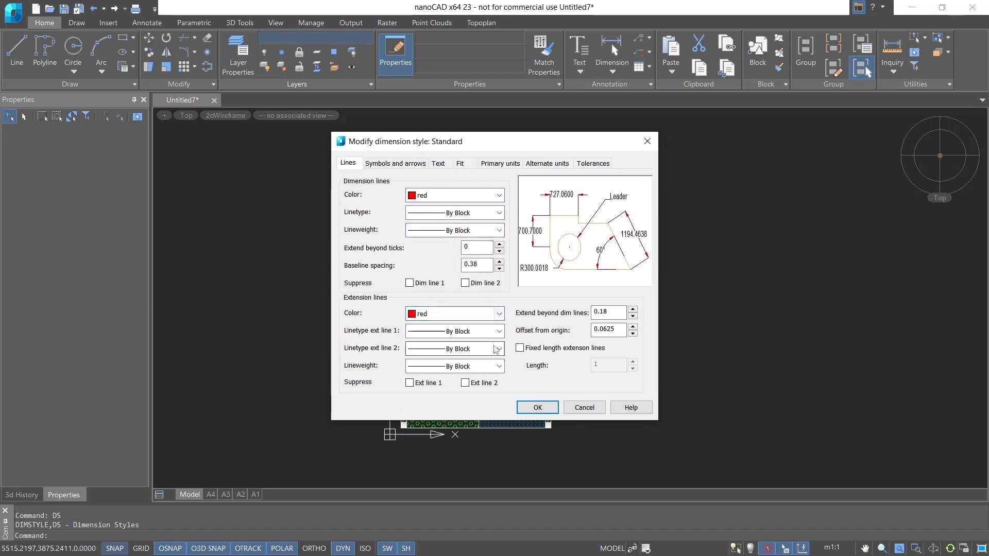
- Set the first, second and leader arrowheads to Architectural tick and the center marks to None
left_click(394, 164)
left_click(438, 208)
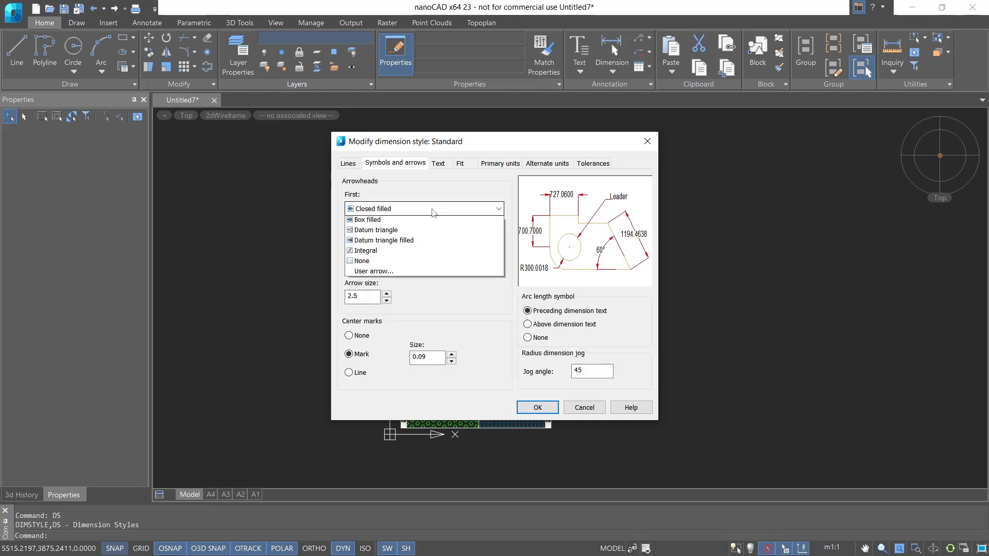
left_click(422, 257)
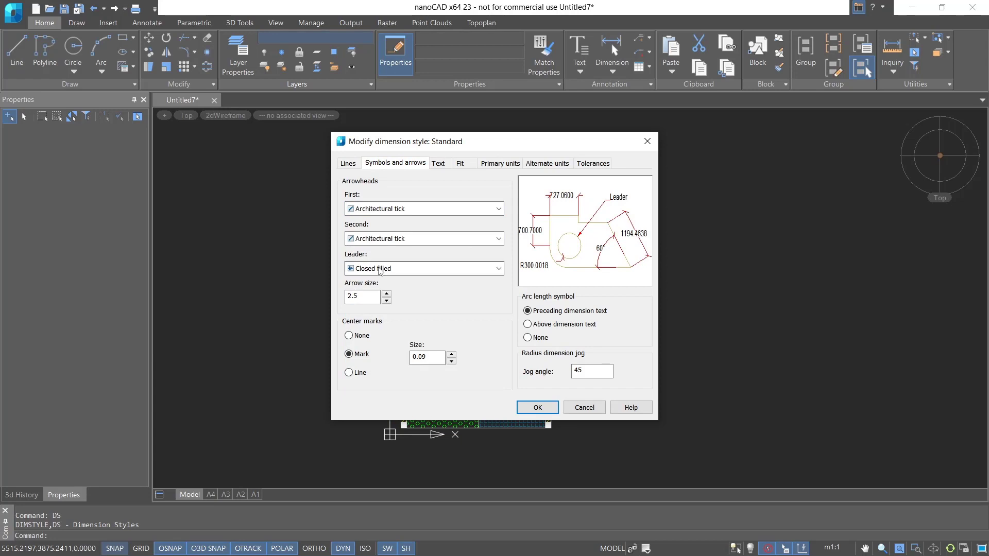
left_click(379, 268)
left_click(455, 318)
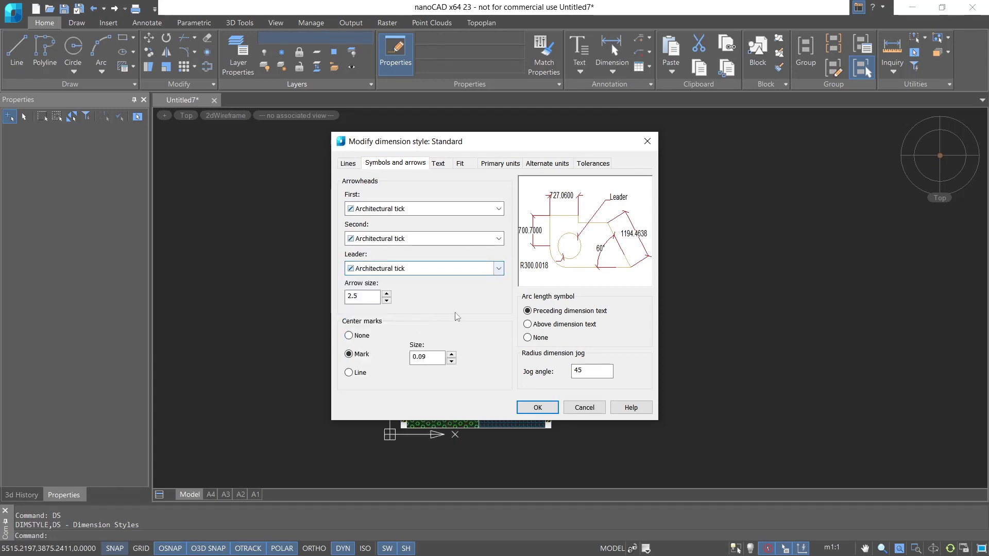
left_click(360, 338)
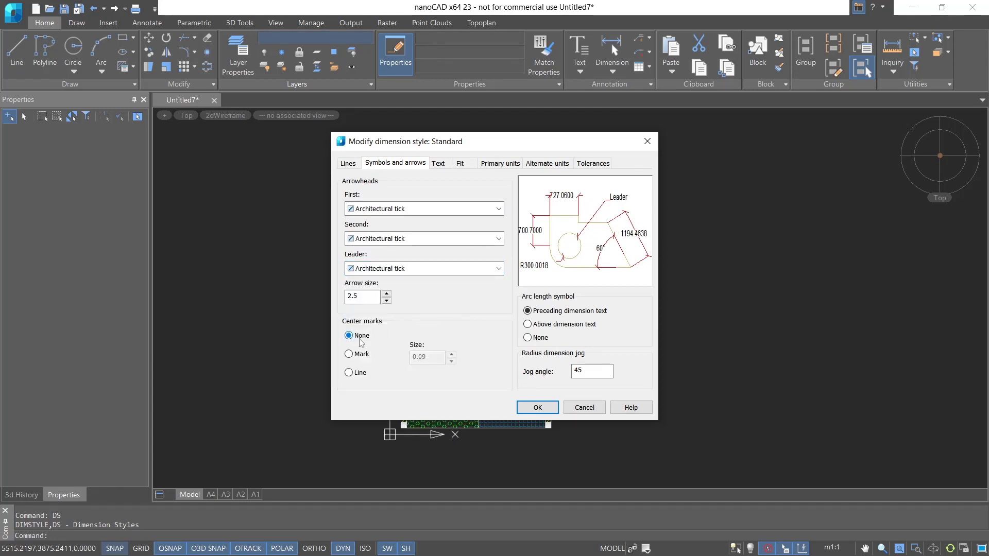
- Set the dimension text's offset from the dimension line to 0.9
left_click(438, 163)
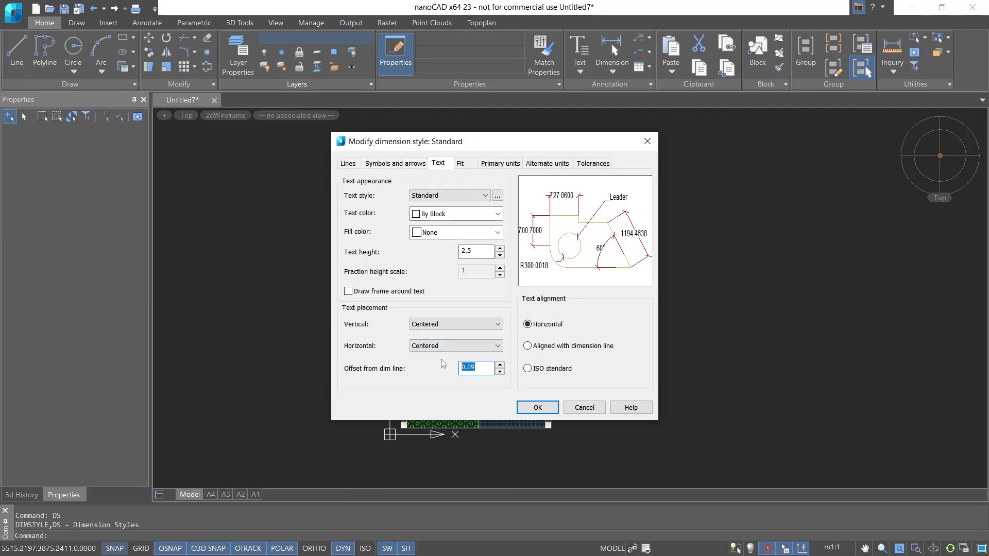
type("0.9")
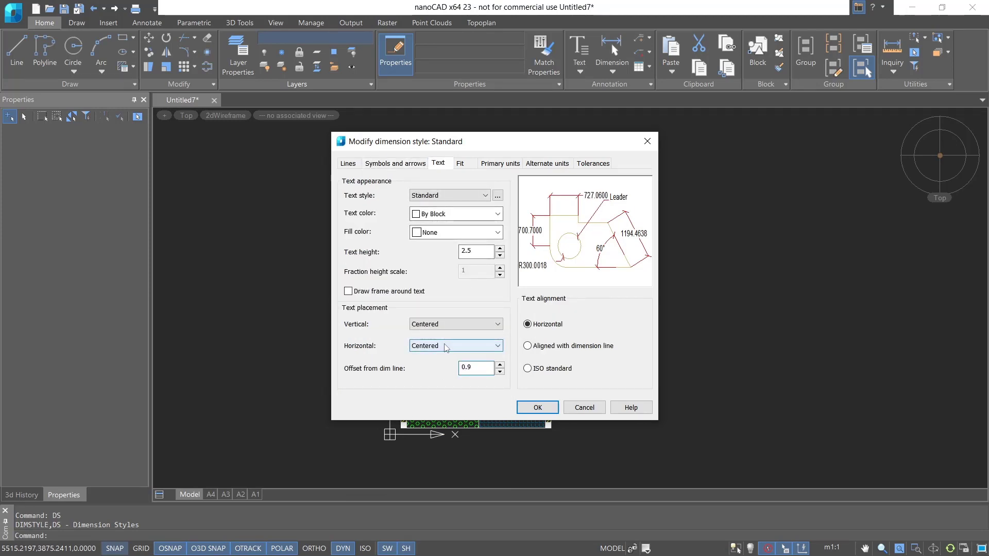
- Try At Ext Line 1 placement and ISO standard alignment for the dimension text, restoring Centered and Horizontal
left_click(444, 346)
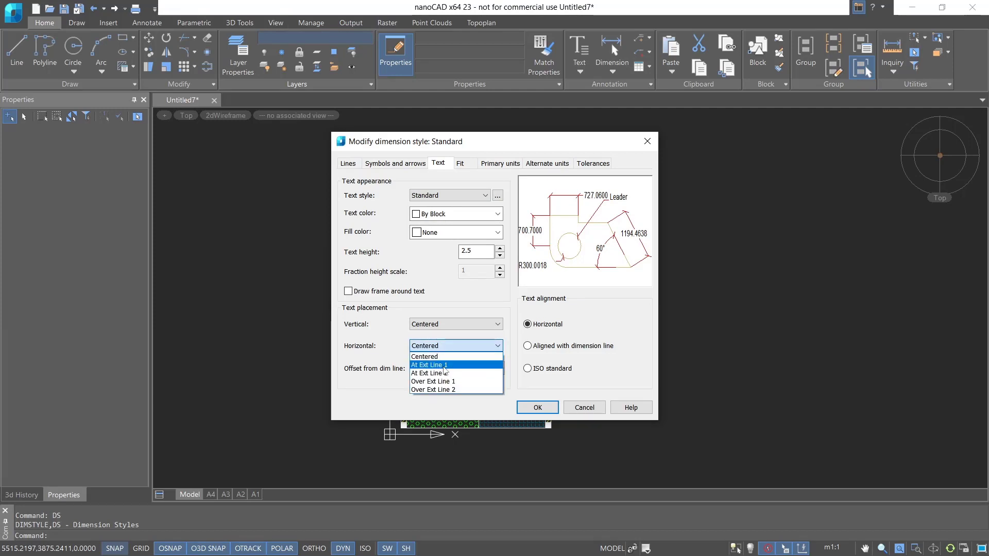
left_click(443, 365)
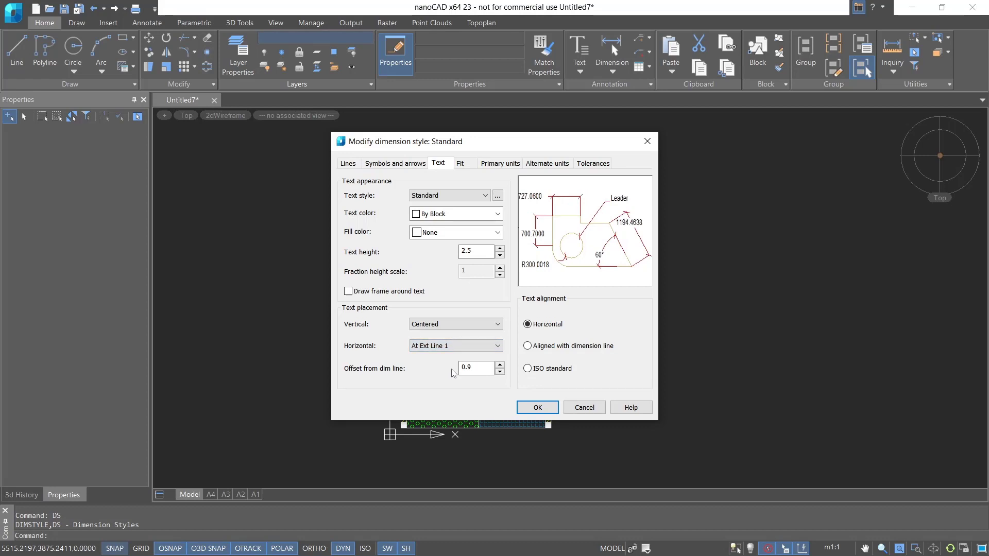
left_click(456, 346)
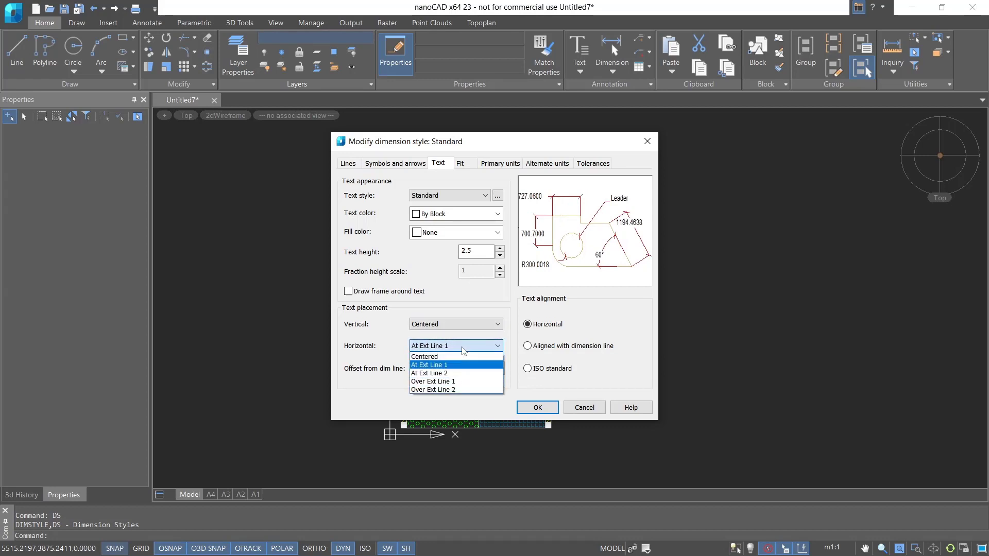
left_click(445, 357)
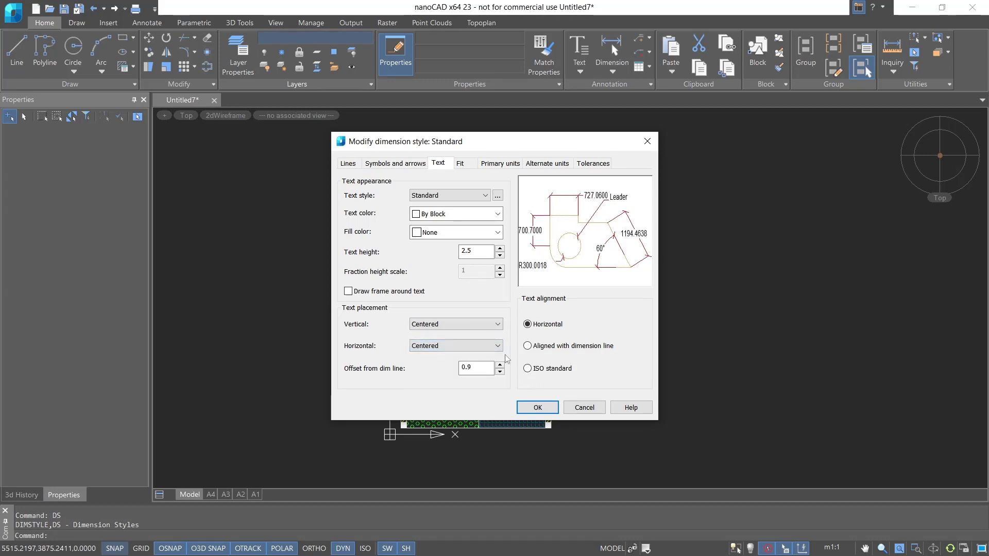
left_click(551, 371)
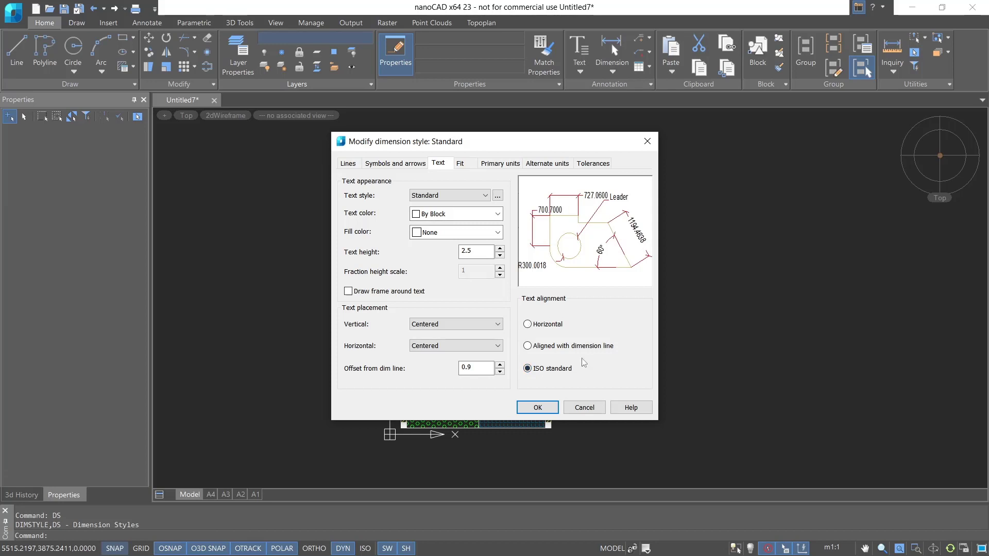
left_click(553, 326)
- Set the dimension text's vertical placement to Below and horizontal placement to Over Ext Line 1, and save the style
left_click(447, 324)
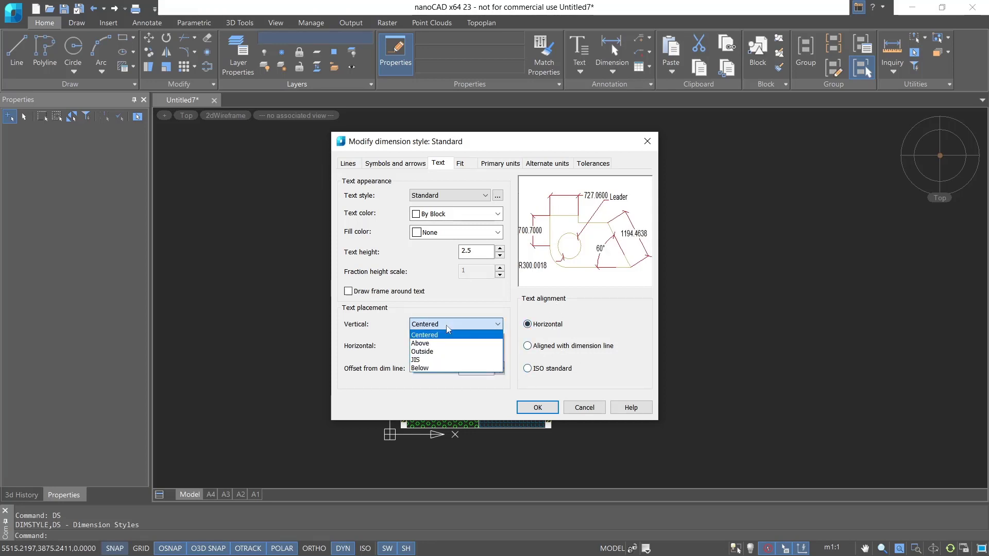
left_click(446, 345)
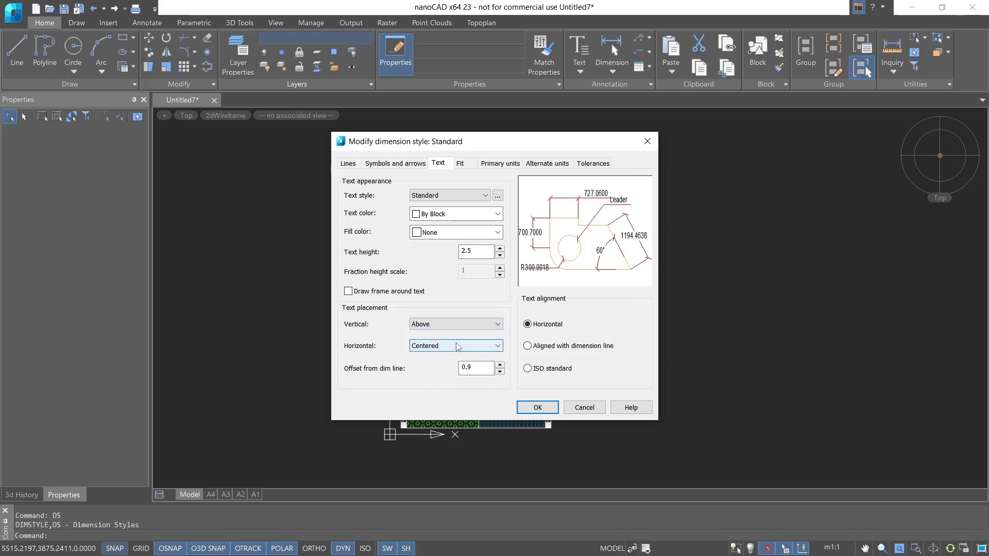
left_click(453, 324)
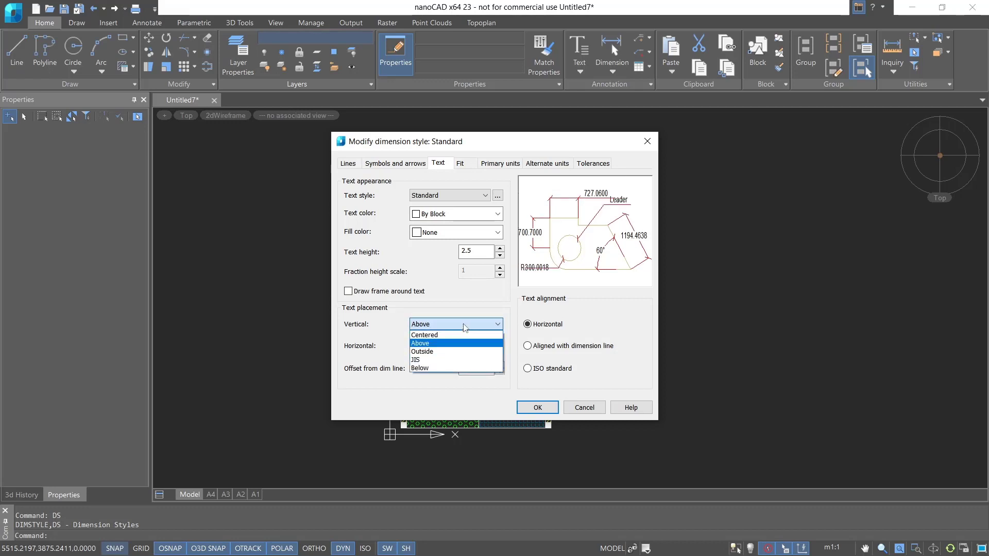
left_click(450, 369)
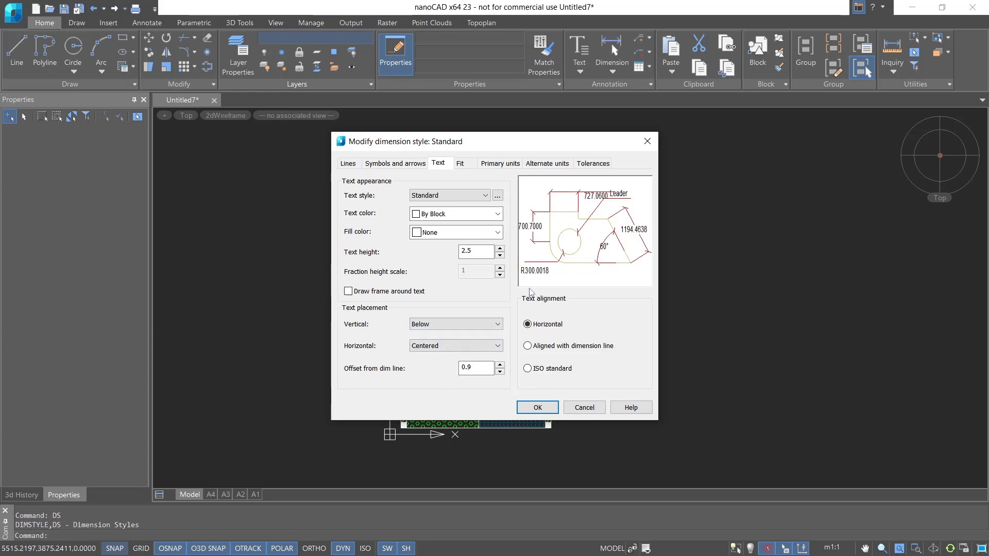
left_click(465, 344)
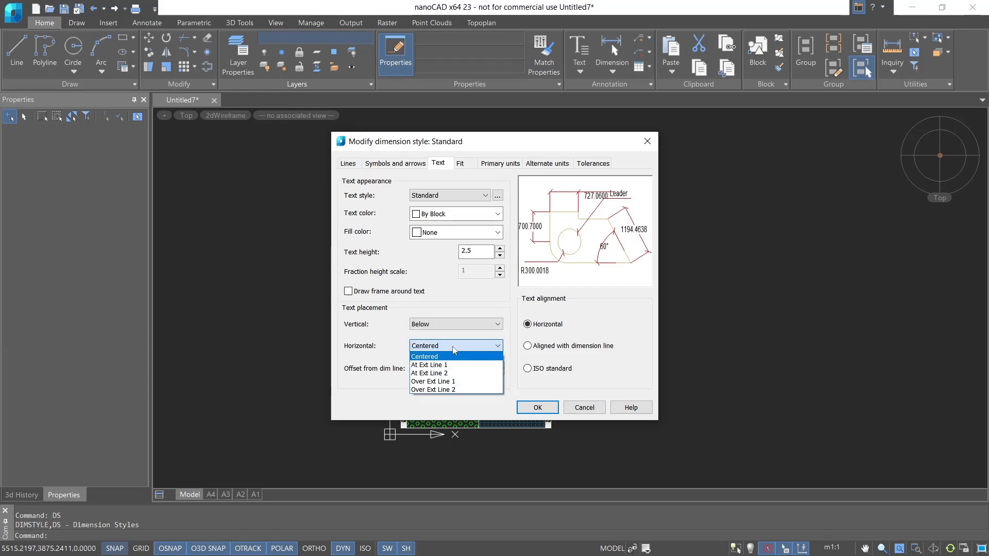
left_click(453, 385)
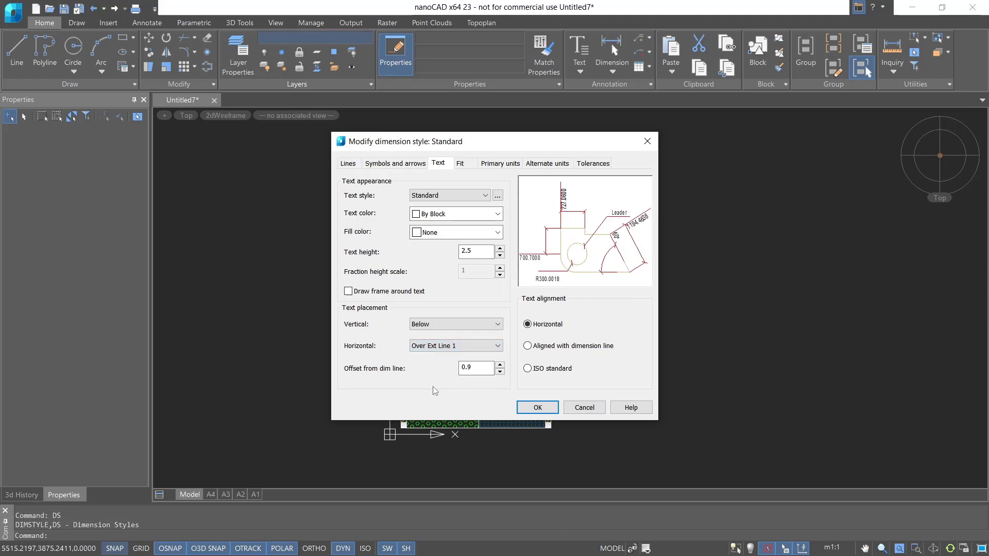
left_click(538, 408)
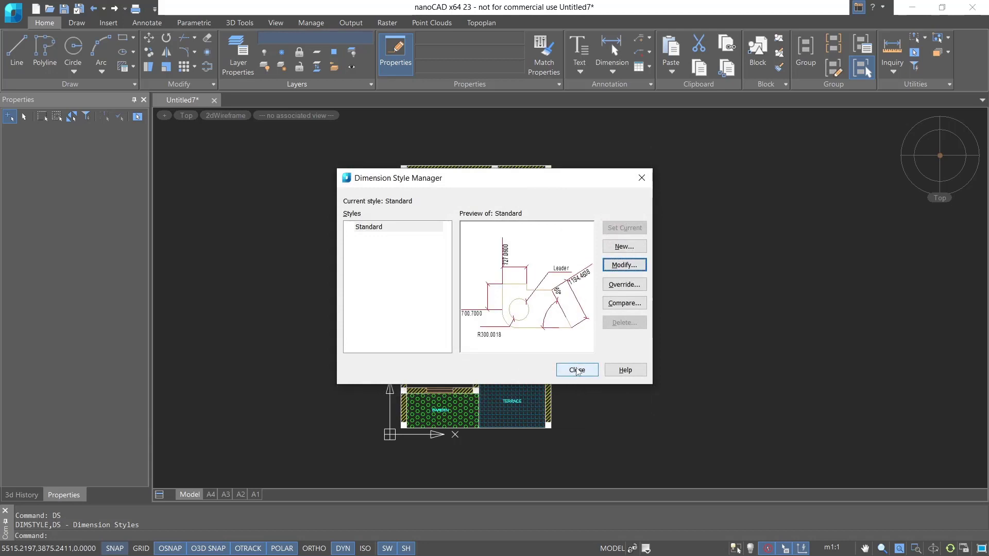
left_click(577, 370)
- Start a linear dimension and turn on the AS layer while the command is running
scroll(431, 407, "up", 3)
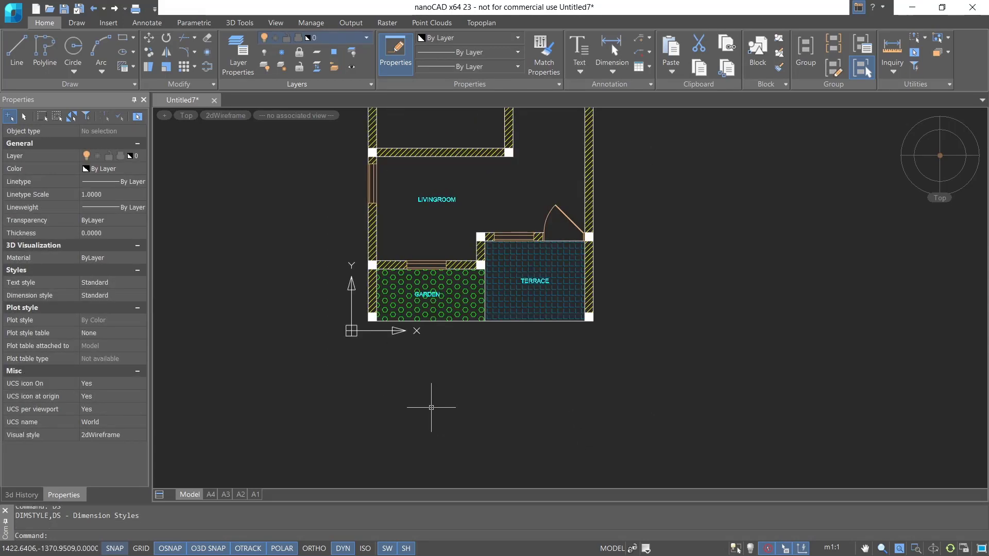
type("DIMLIN")
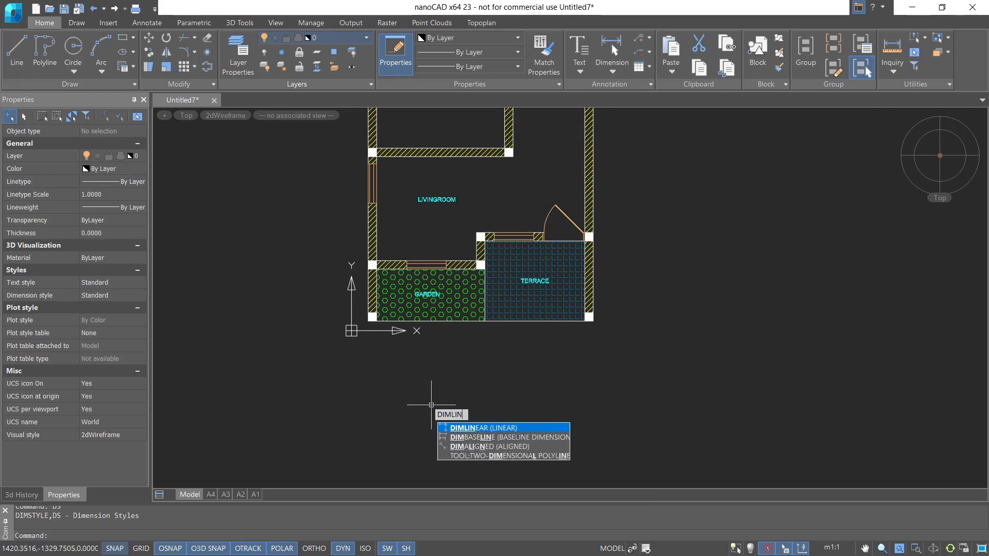
key("Return")
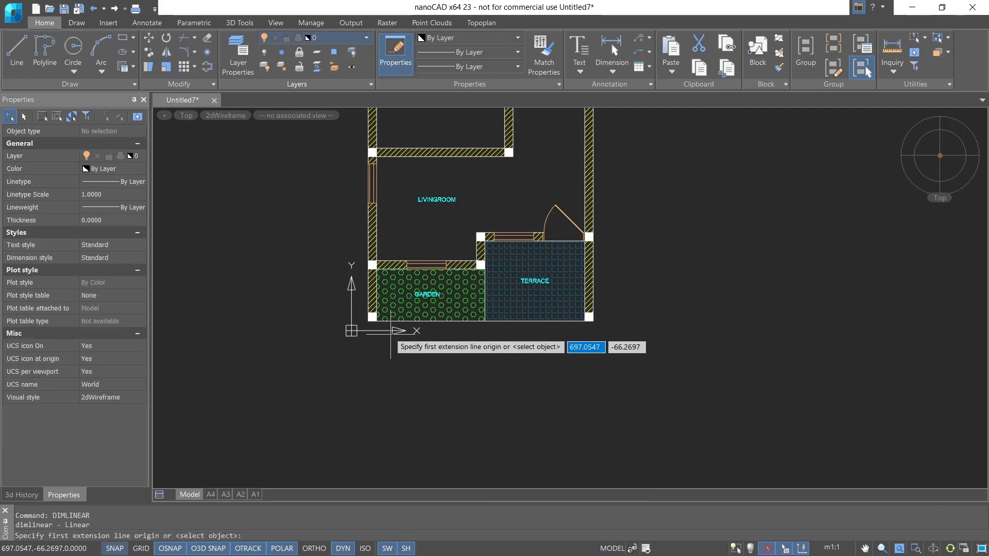
left_click(356, 39)
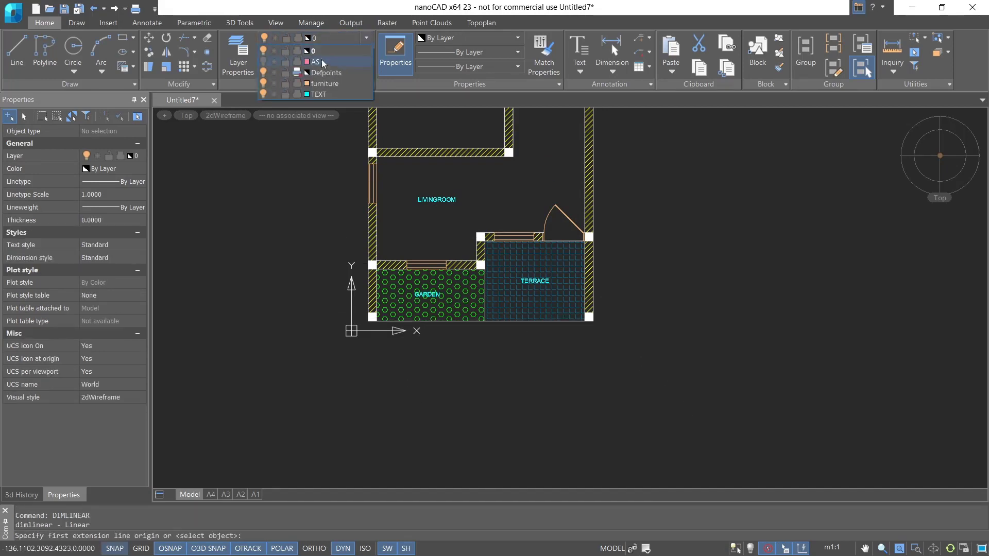
left_click(270, 62)
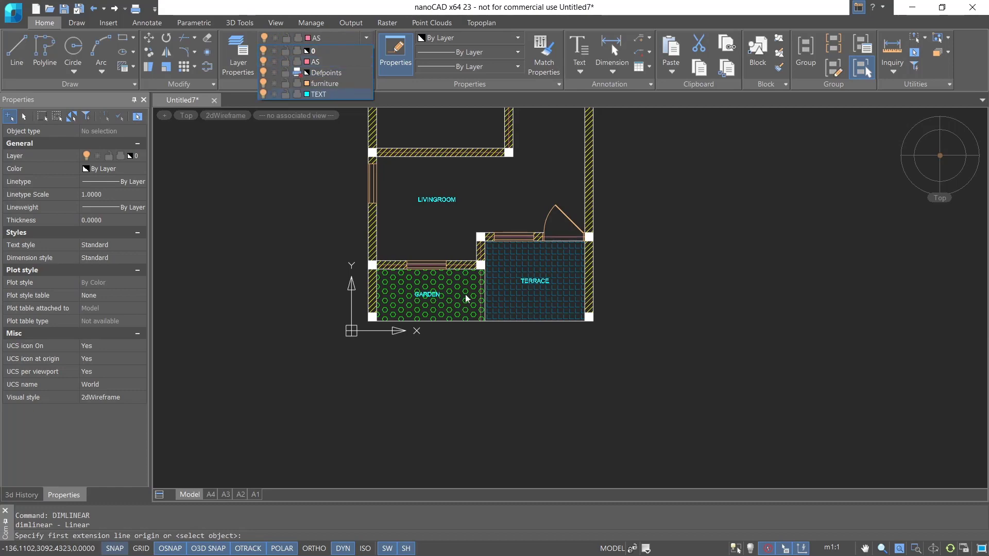
- Dimension the garden's width below the plan, from the outer lower-left corner to the wall centreline between garden and terrace
scroll(372, 333, "up", 5)
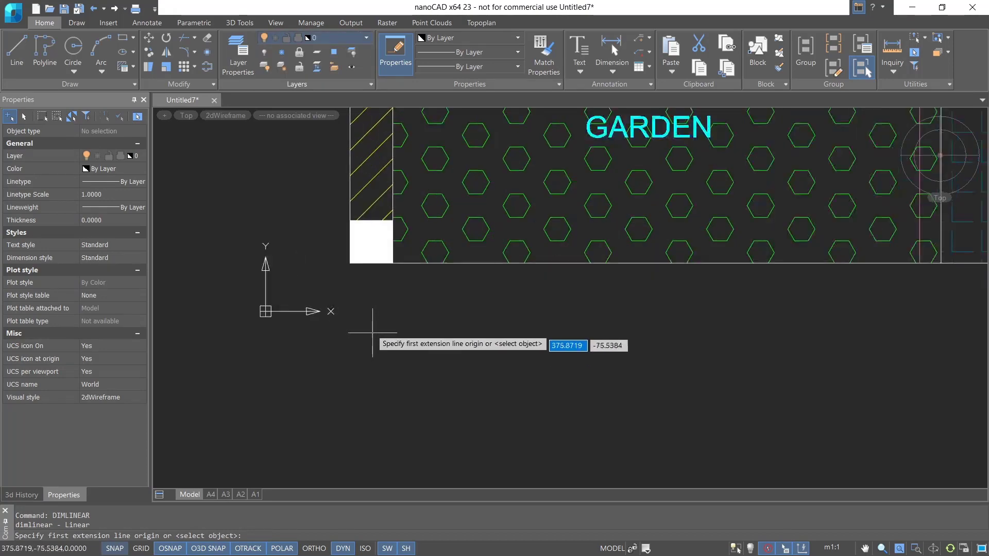
left_click(355, 264)
scroll(583, 330, "down", 2)
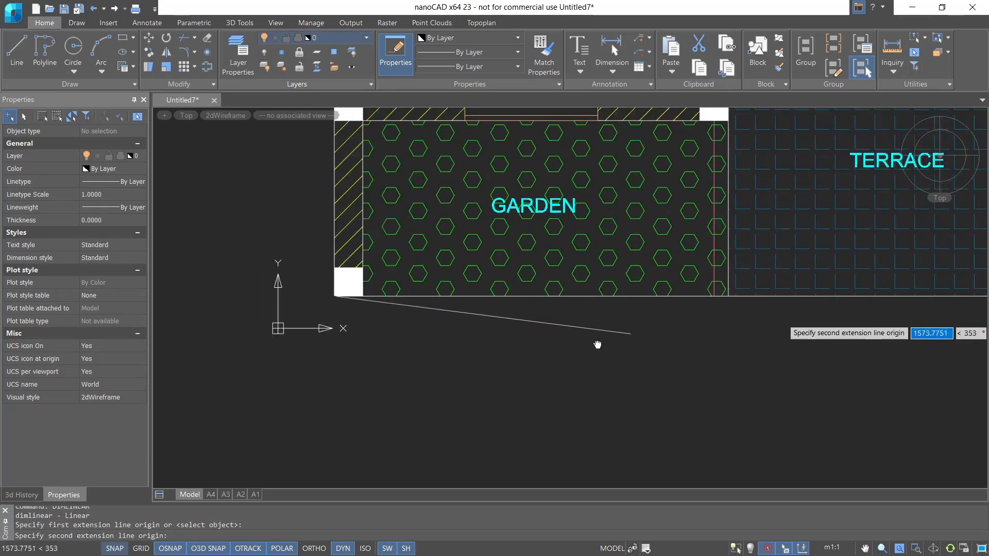
scroll(743, 353, "up", 2)
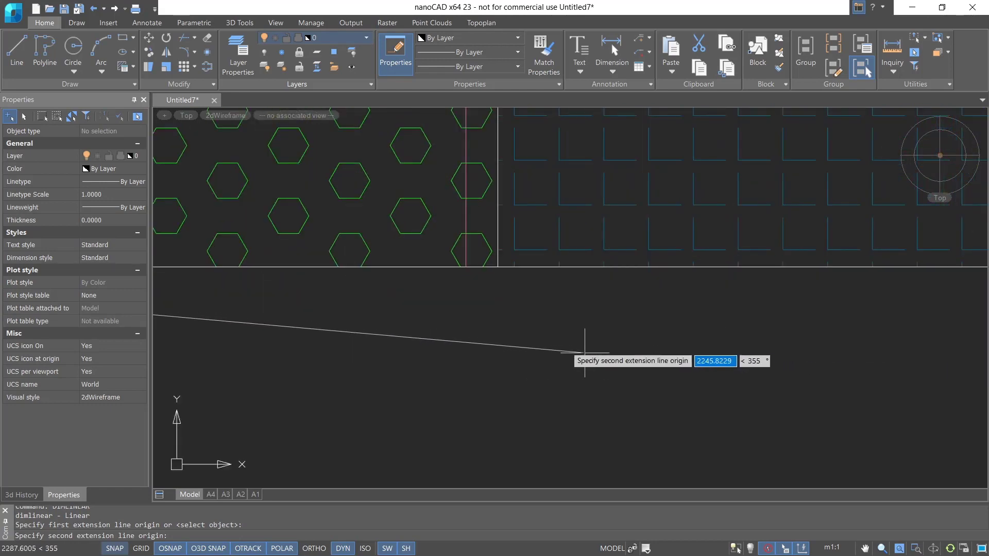
left_click(466, 268)
scroll(481, 370, "down", 3)
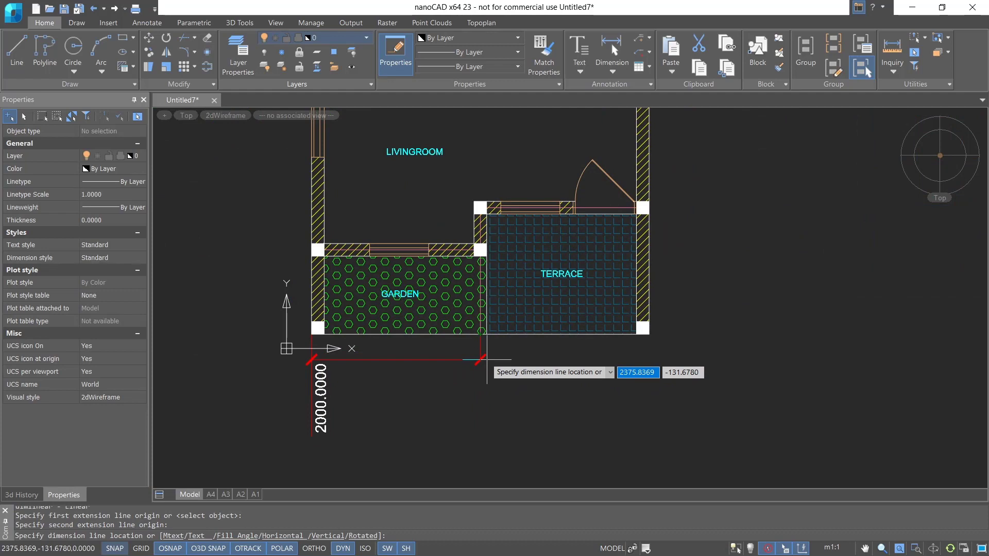
left_click(487, 359)
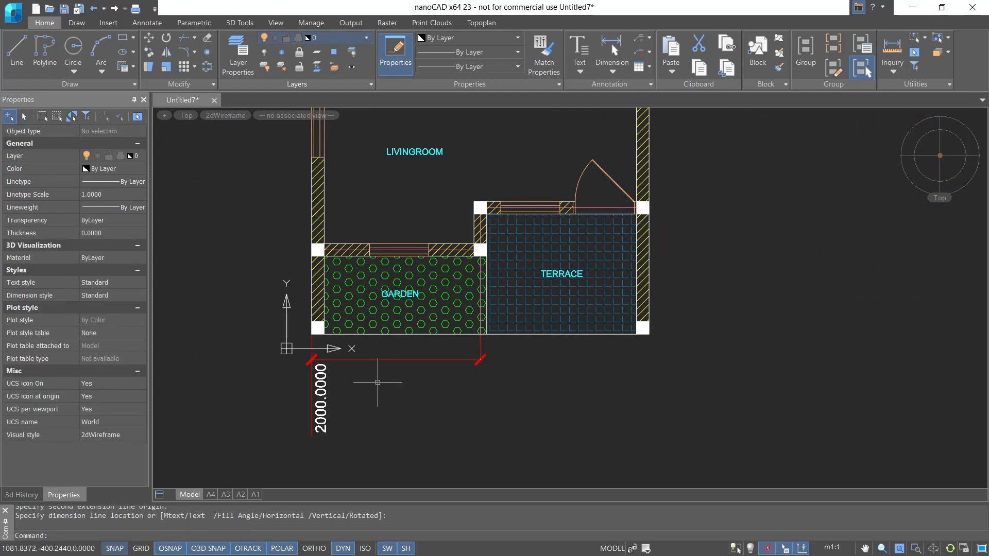
- Modify the Standard dimension style so the text's horizontal placement is Centered, and save it
middle_click_drag(487, 398, 483, 359)
type("DS")
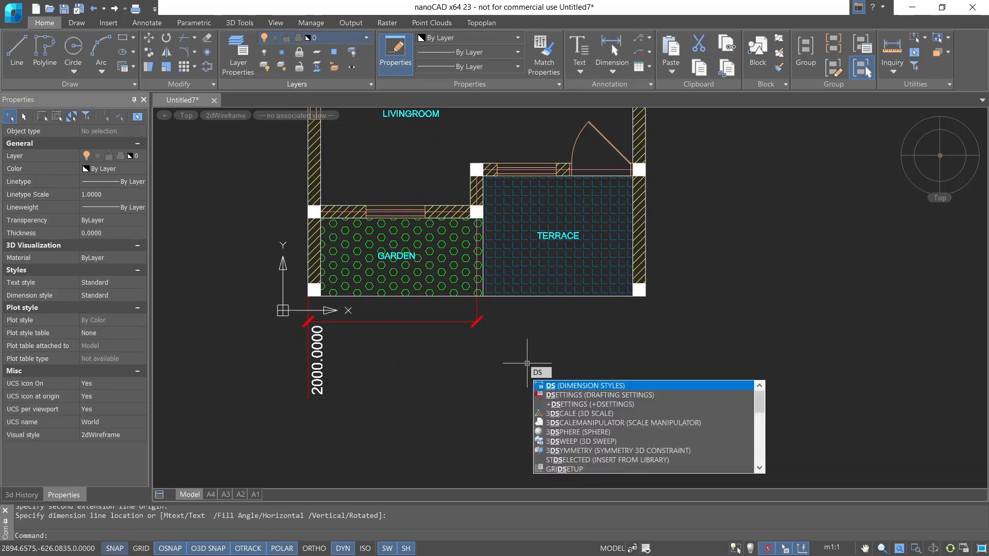
key("Return")
left_click(624, 265)
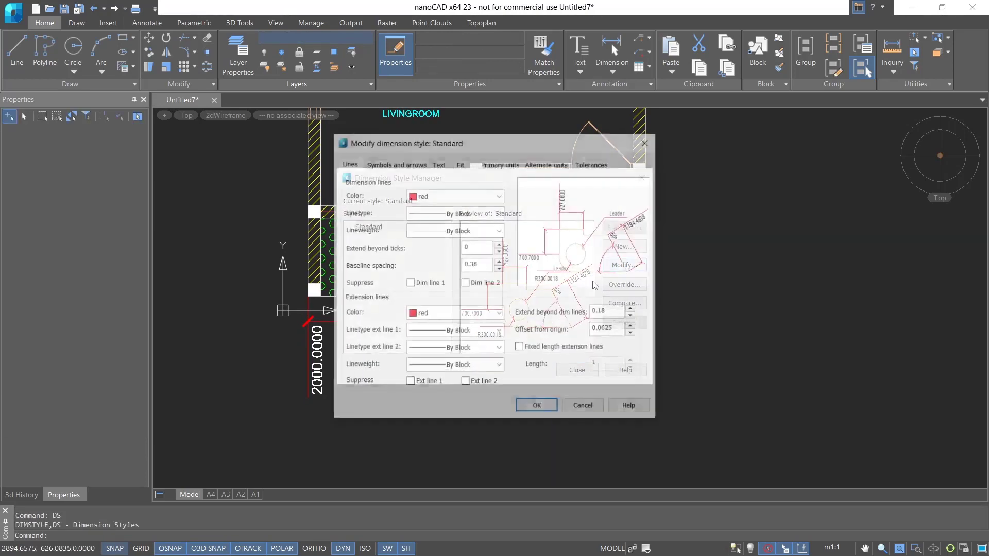
left_click(439, 164)
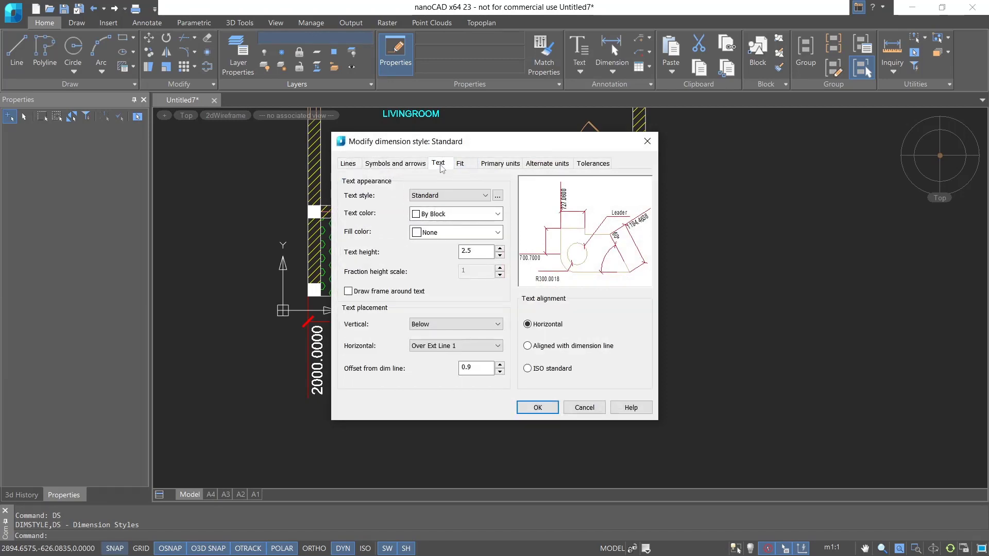
left_click(446, 345)
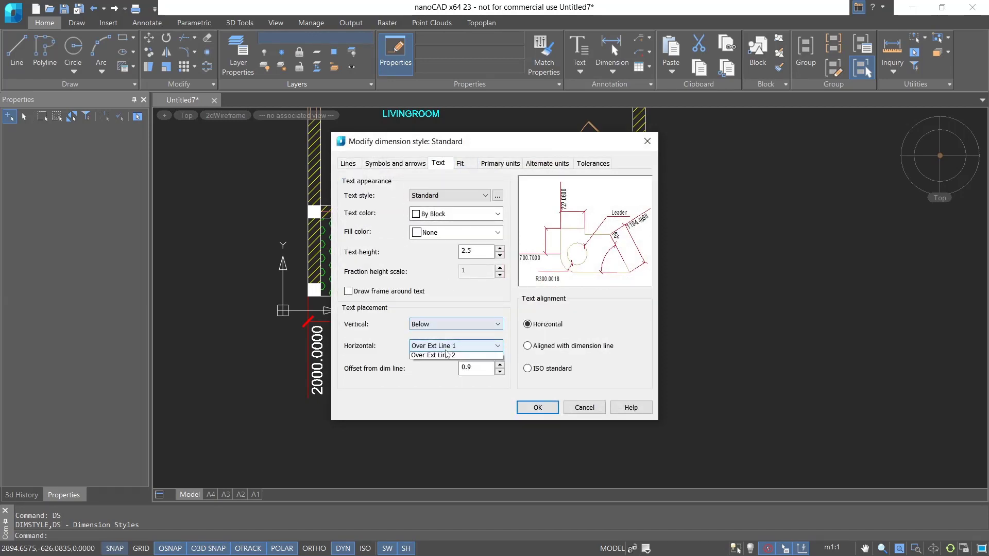
left_click(446, 356)
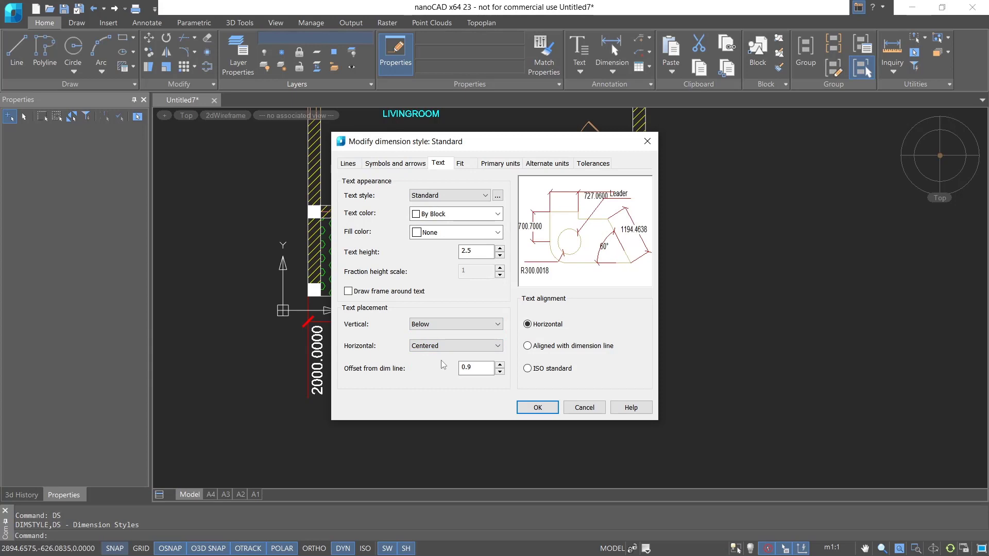
left_click(538, 408)
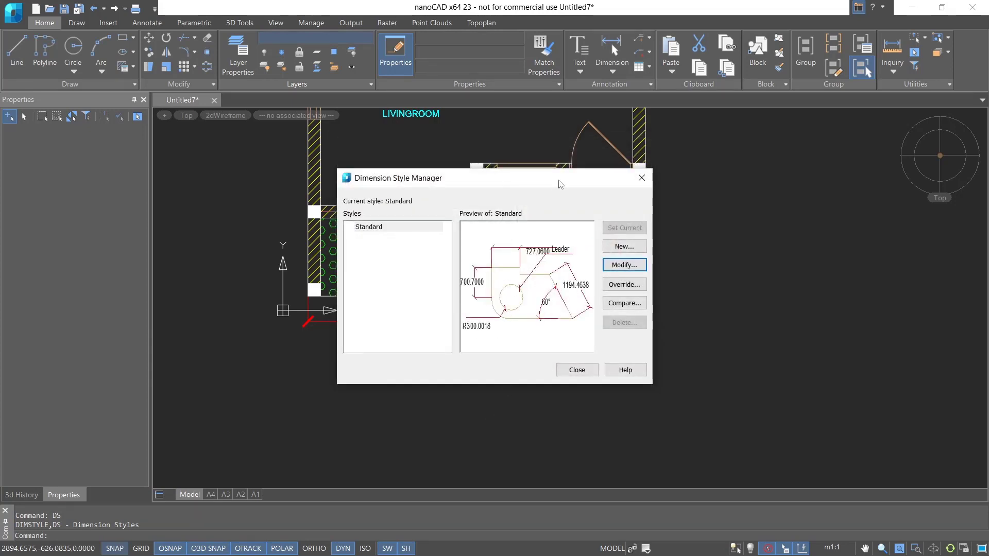
left_click_drag(561, 184, 790, 169)
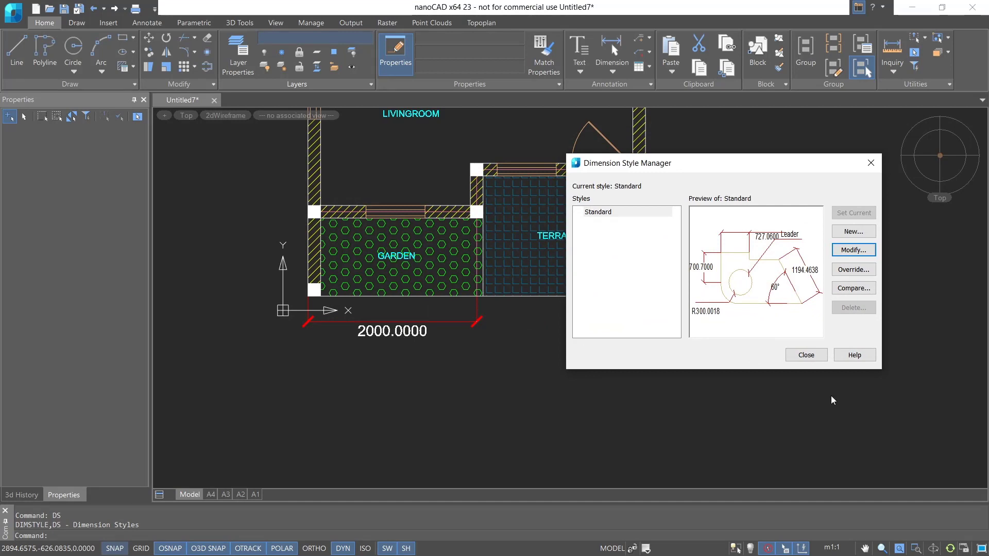
left_click(807, 356)
- Add a linear dimension for the terrace's width, from the garden–terrace centreline to the outer lower-right corner, in line with the garden dimension
middle_click_drag(514, 353, 476, 368)
type("DIMLI")
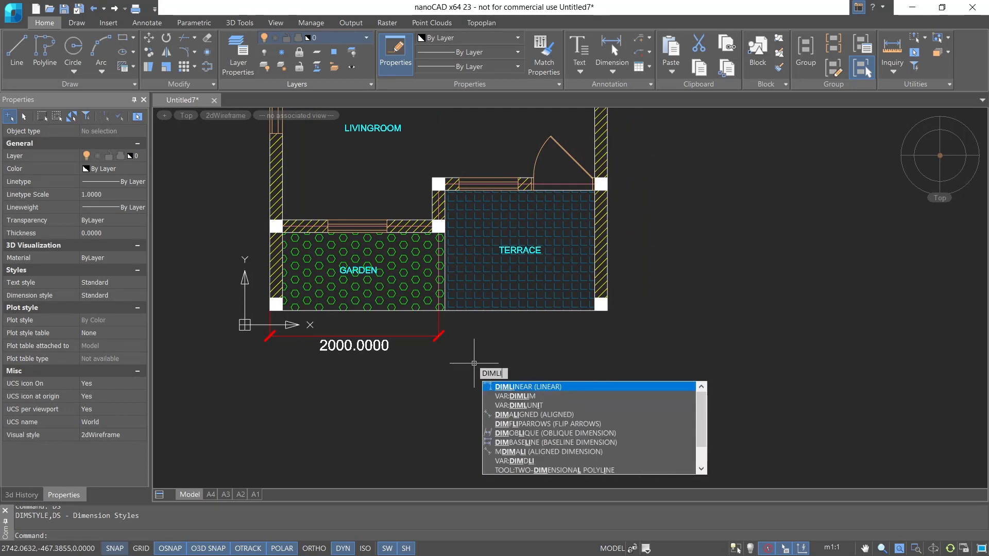
type("N")
key("Return")
scroll(450, 339, "up", 2)
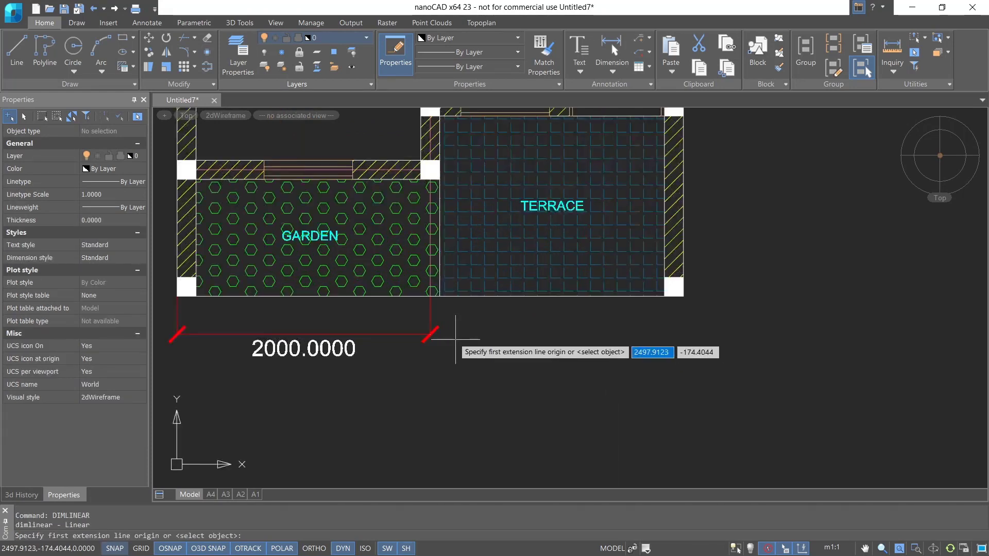
left_click(431, 297)
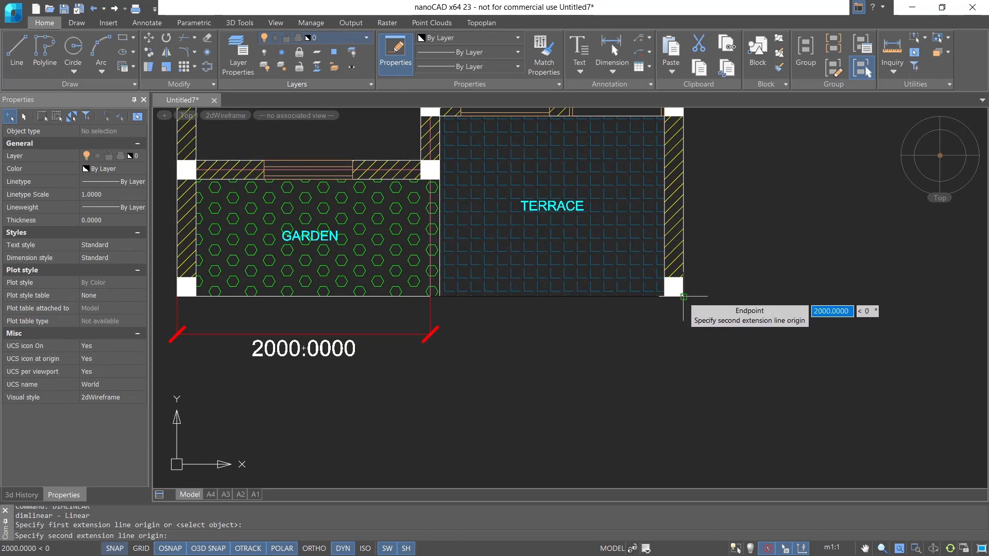
left_click(684, 296)
left_click(427, 336)
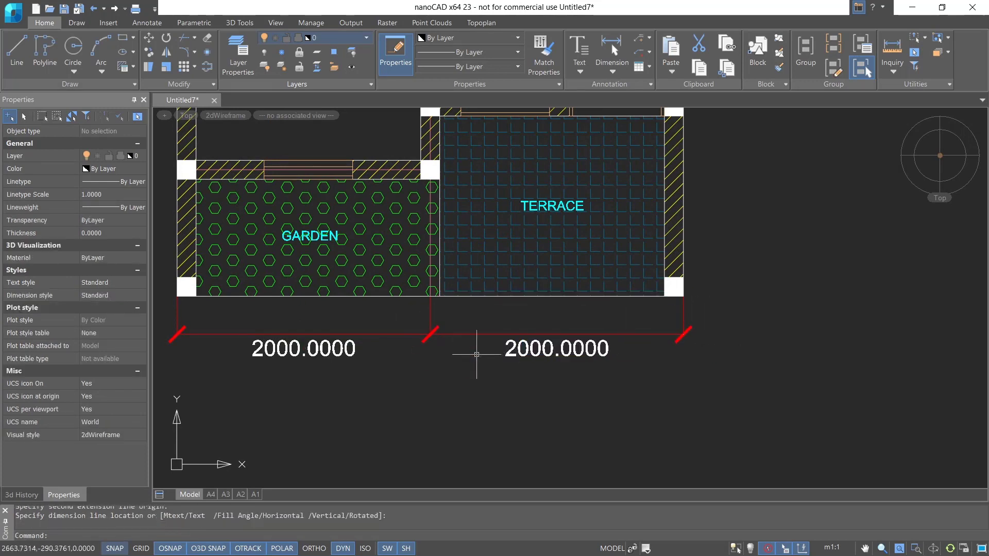
- Dimension the terrace's depth vertically outside the right wall, from the lower-right corner to the middle of the column beside the entrance door
scroll(613, 413, "down", 2)
middle_click_drag(663, 403, 497, 442)
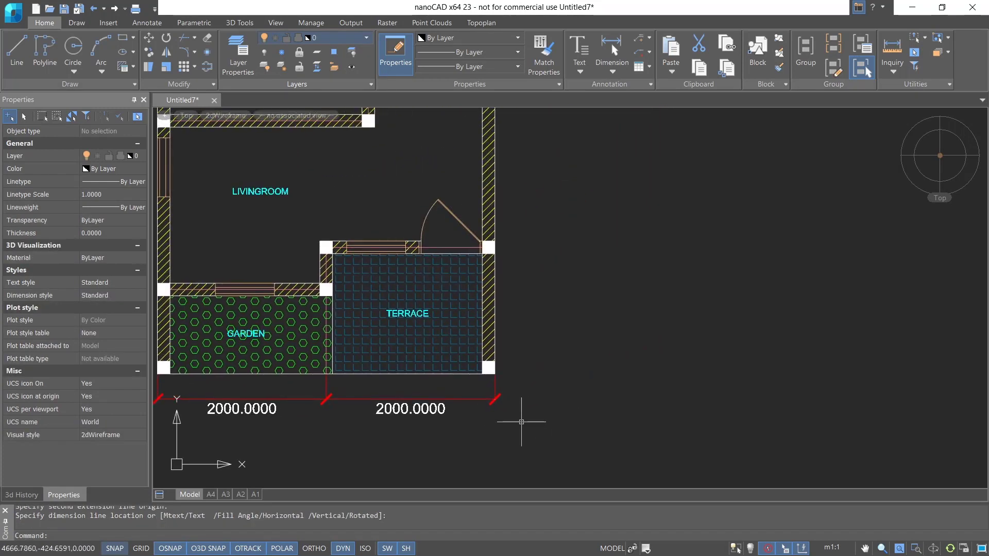
scroll(561, 370, "up", 2)
key("Return")
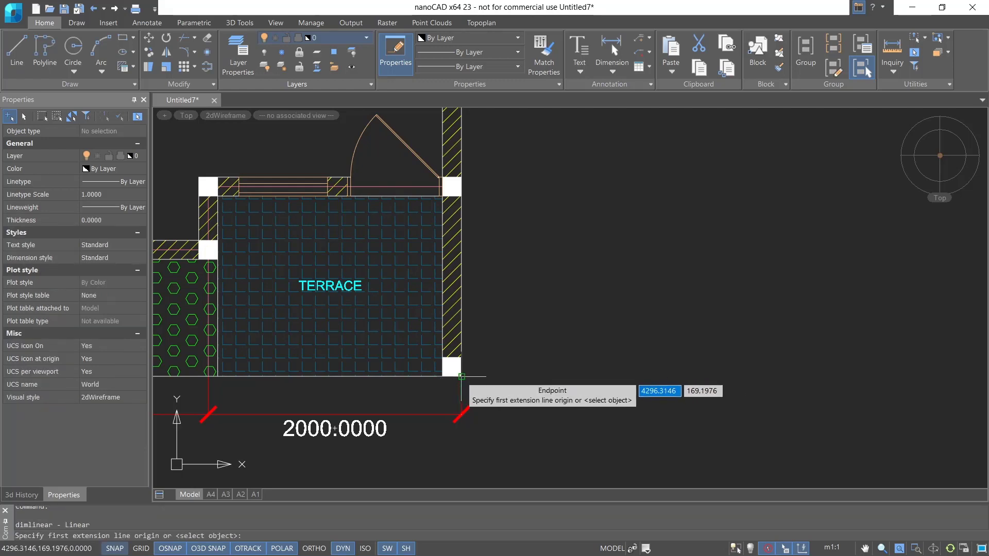
left_click(461, 375)
left_click(465, 189)
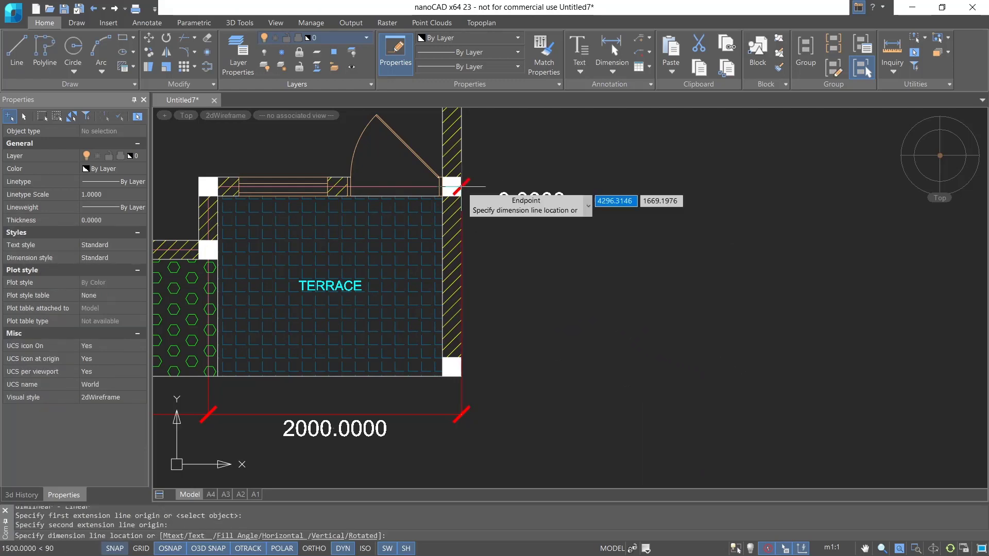
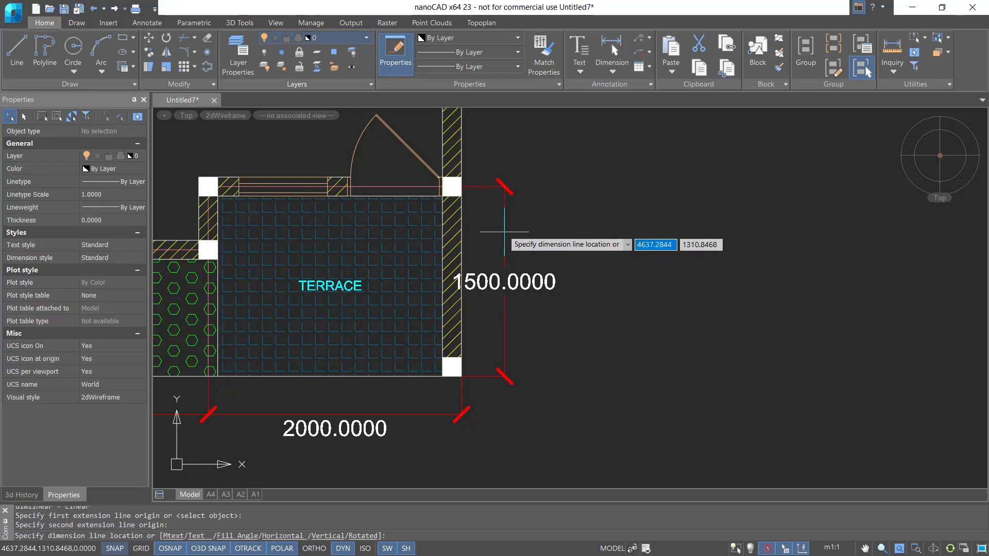
left_click(505, 232)
- Dimension the right wall from the entrance-door column up to the toilet's lower column, in line with the terrace depth dimension
middle_click_drag(497, 184, 490, 327)
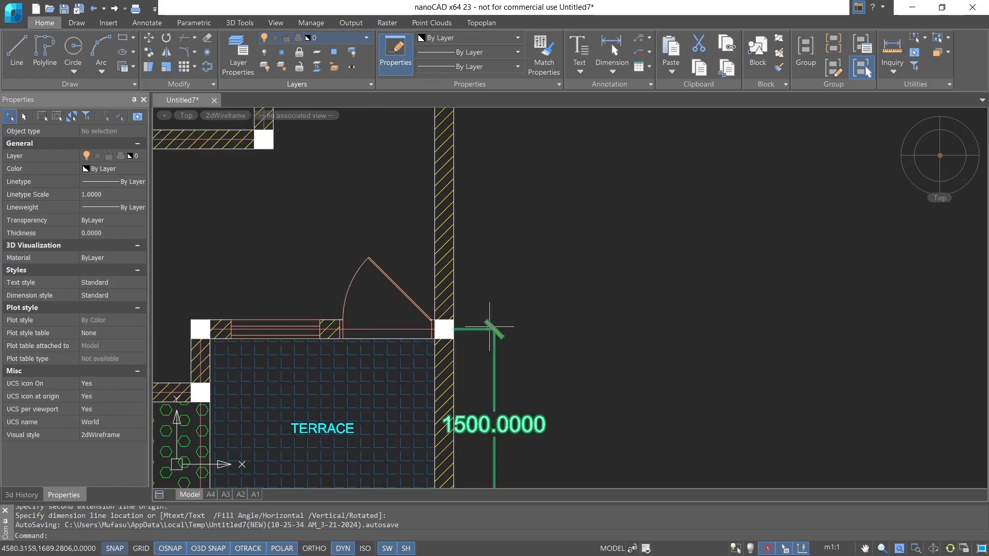
key("Return")
left_click(454, 329)
middle_click_drag(537, 247, 521, 340)
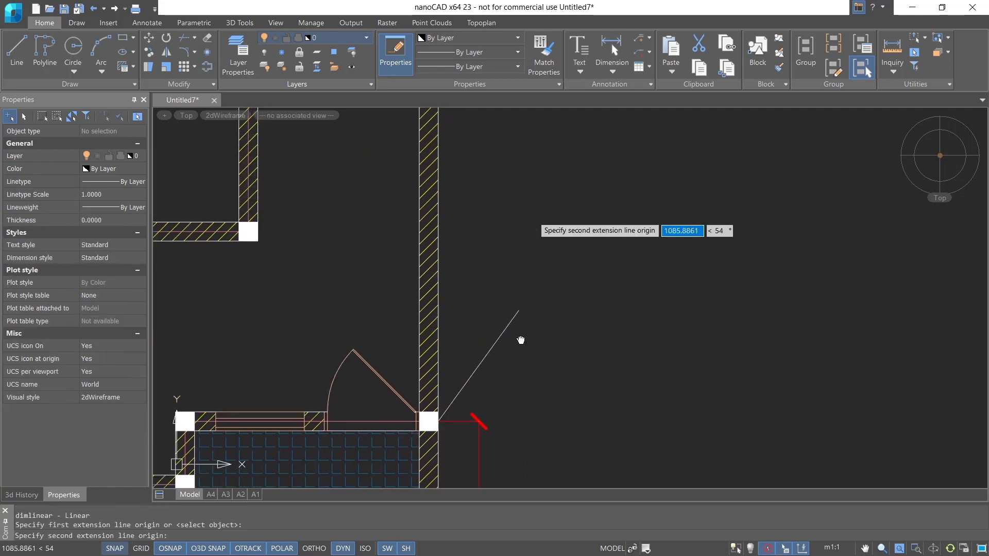
scroll(521, 340, "down", 4)
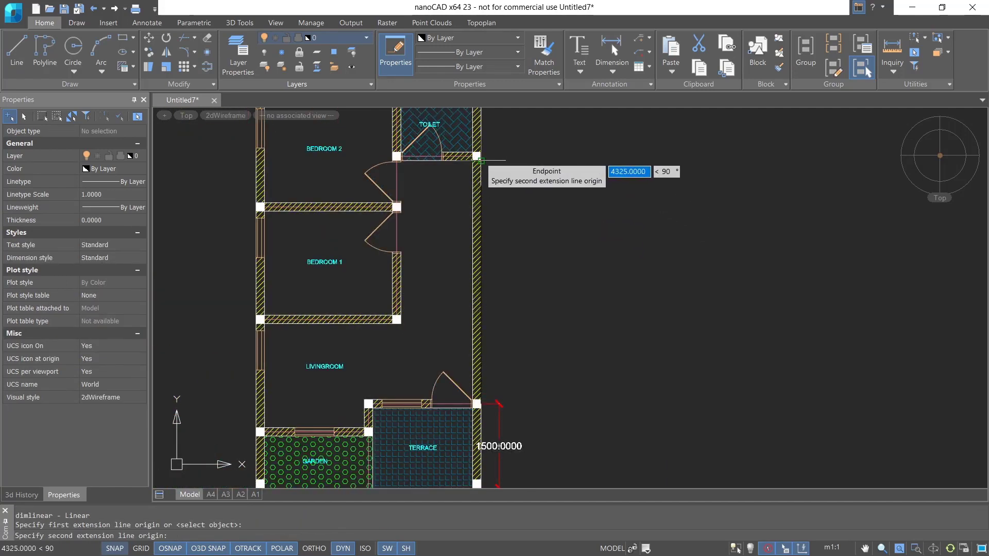
left_click(481, 161)
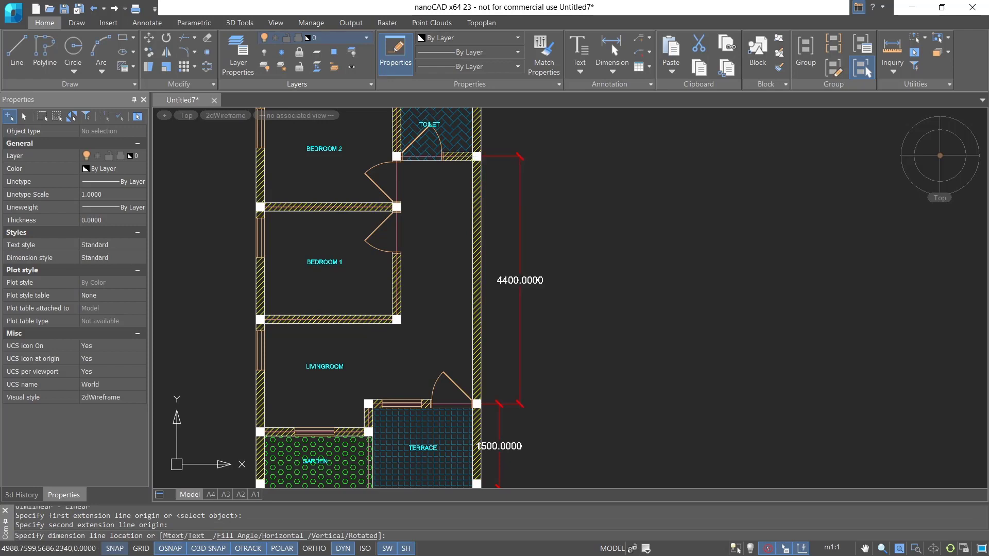
left_click(501, 423)
- Dimension the toilet's outer side from its lower column to the plan's upper-right corner, in line with the dimension below it
scroll(508, 276, "up", 4)
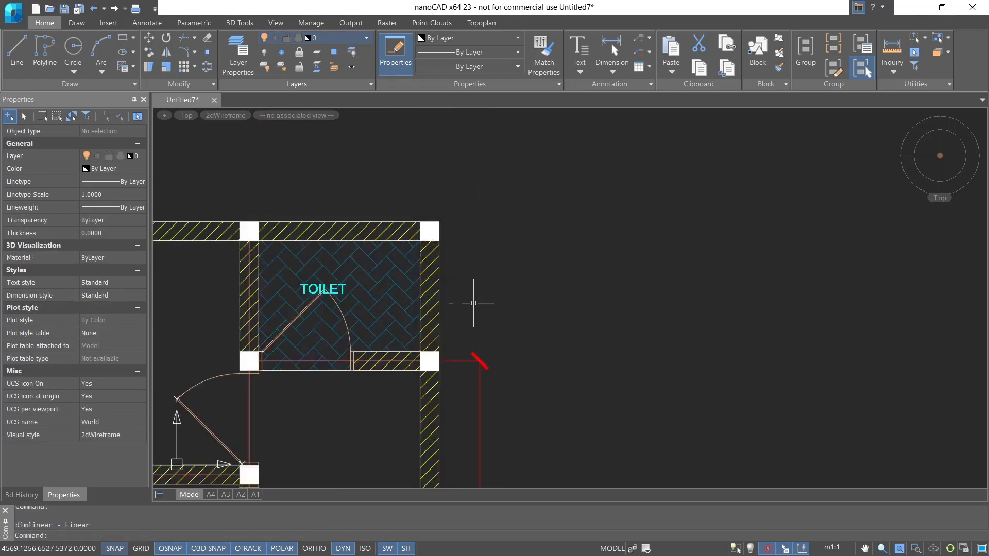
key("Return")
left_click(439, 352)
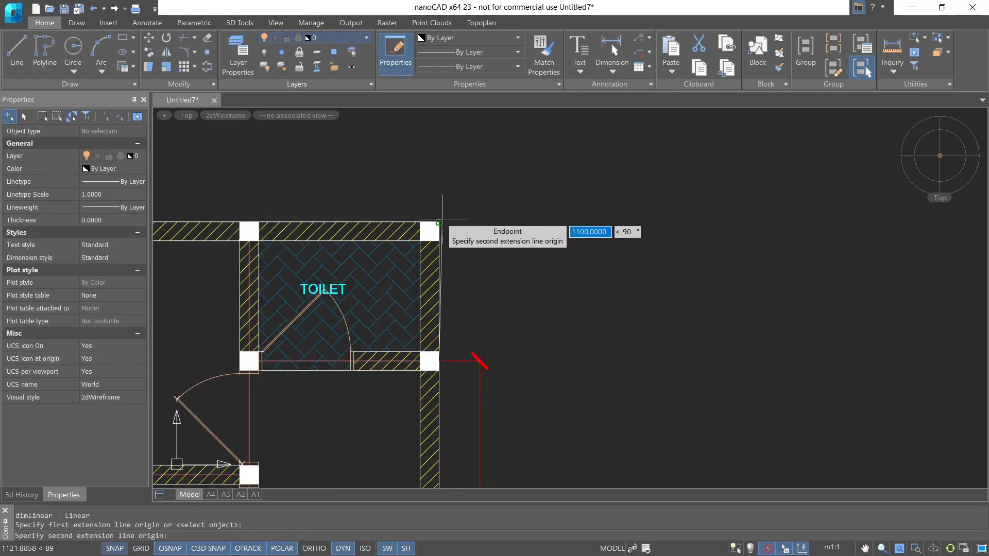
left_click(442, 219)
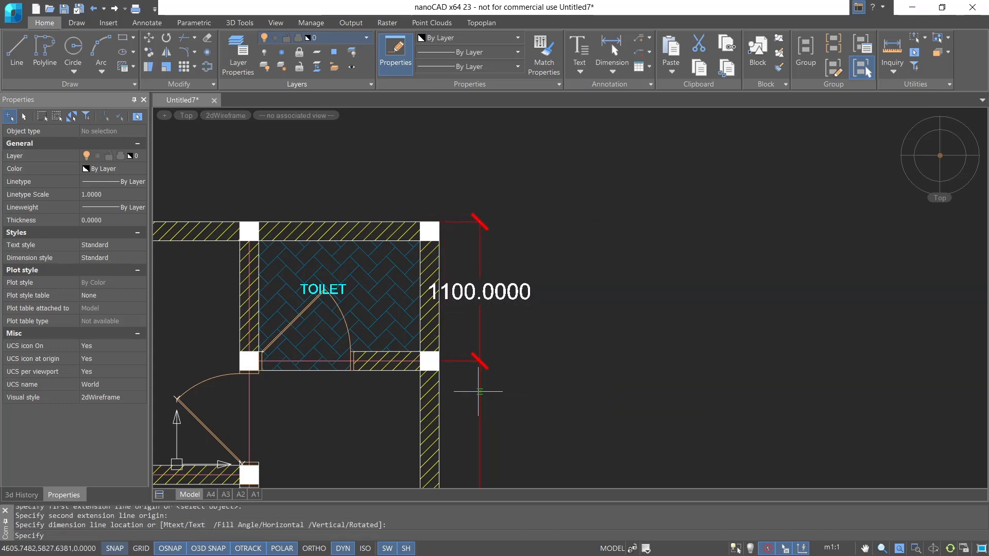
left_click(478, 391)
- Select the three vertical dimensions along the right wall and locate their text placement properties
scroll(567, 345, "down", 4)
middle_click_drag(579, 347, 596, 172)
left_click(614, 456)
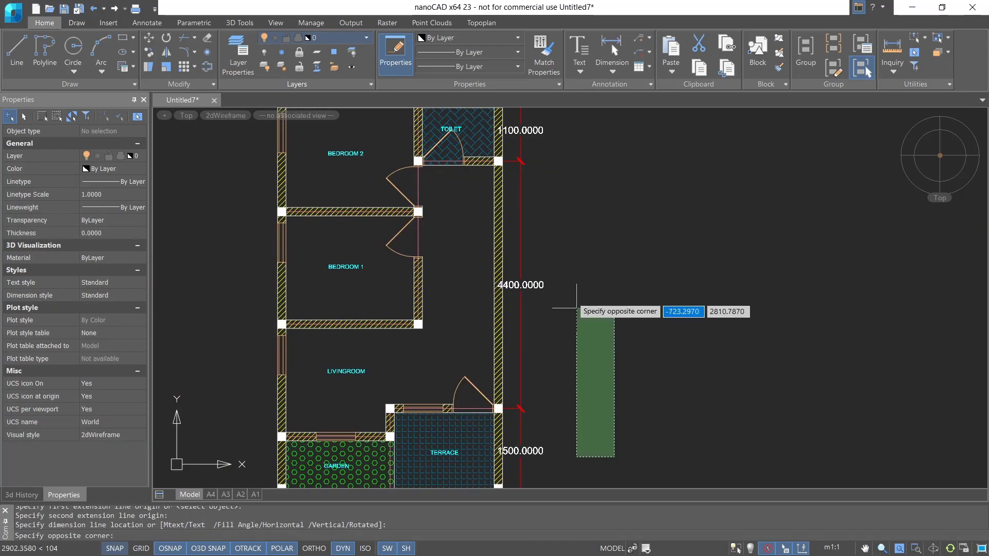
left_click(518, 133)
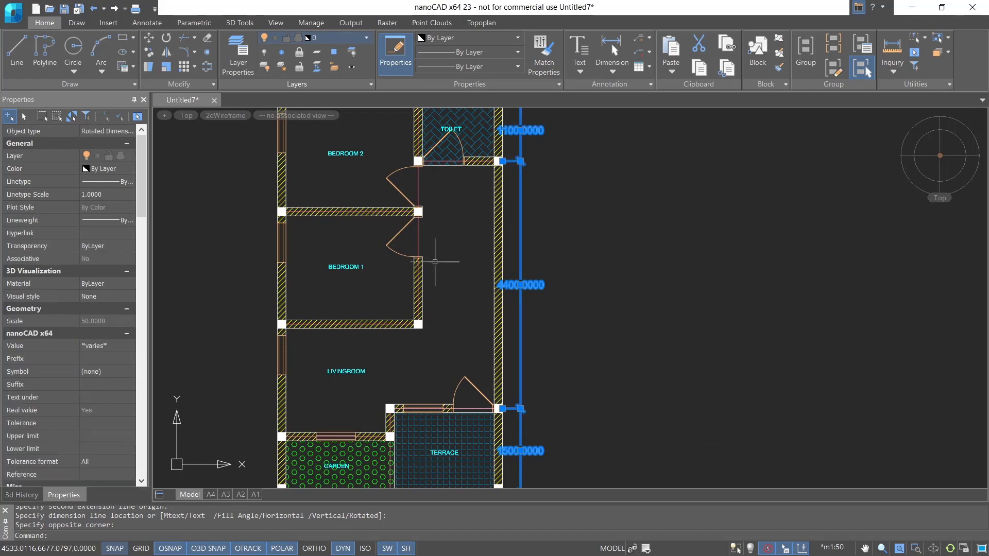
scroll(66, 282, "down", 5)
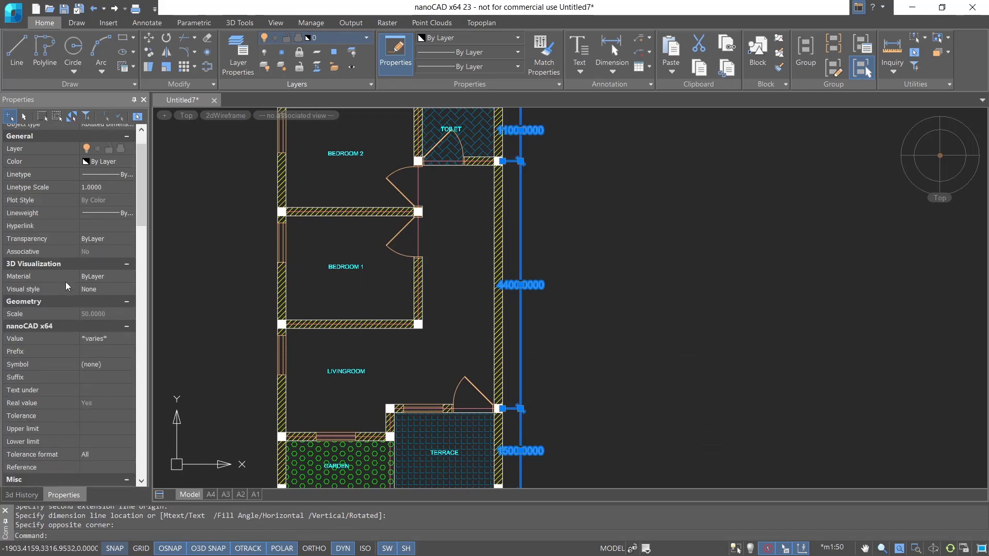
scroll(64, 291, "down", 7)
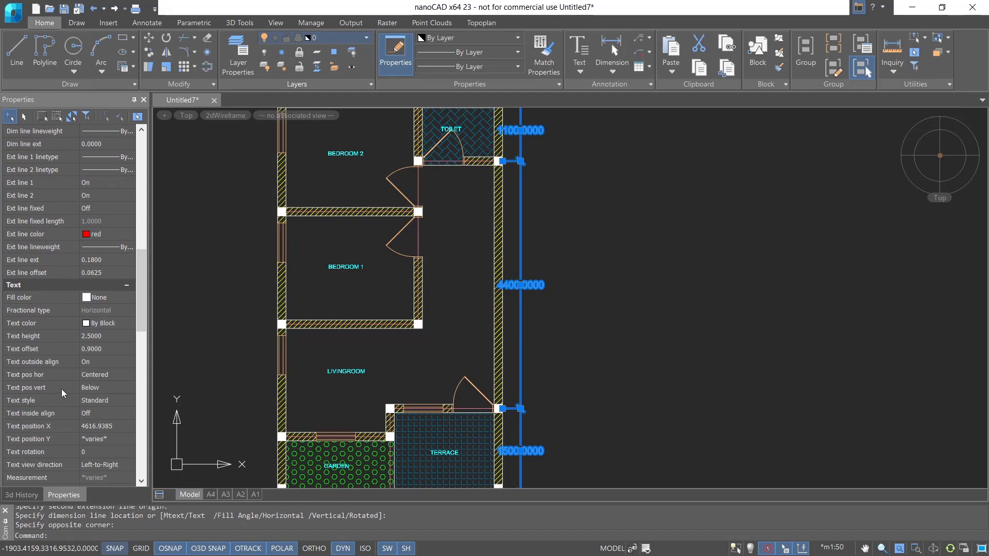
- Try First extension line as the selected dimensions' horizontal text position, restoring Centered
left_click(106, 374)
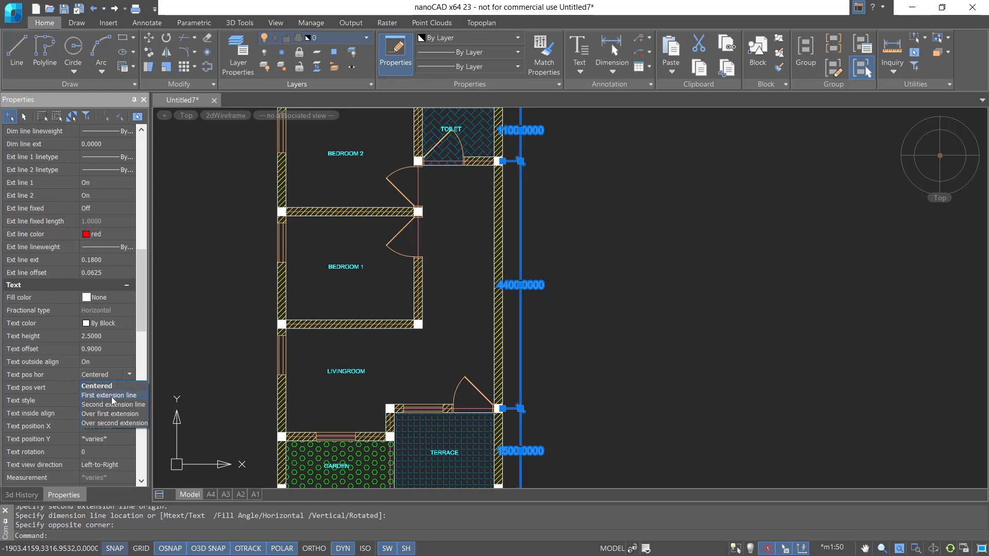
left_click(111, 396)
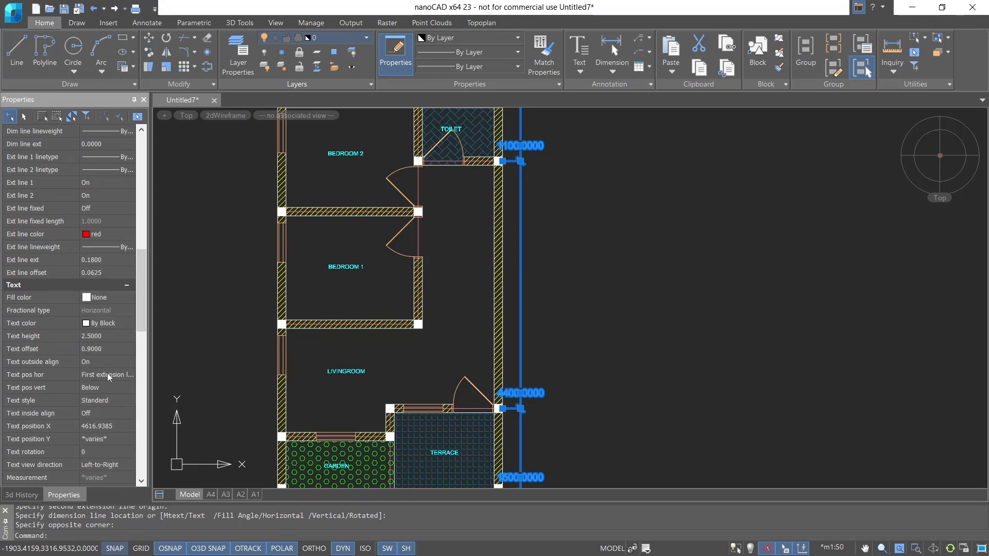
left_click(121, 374)
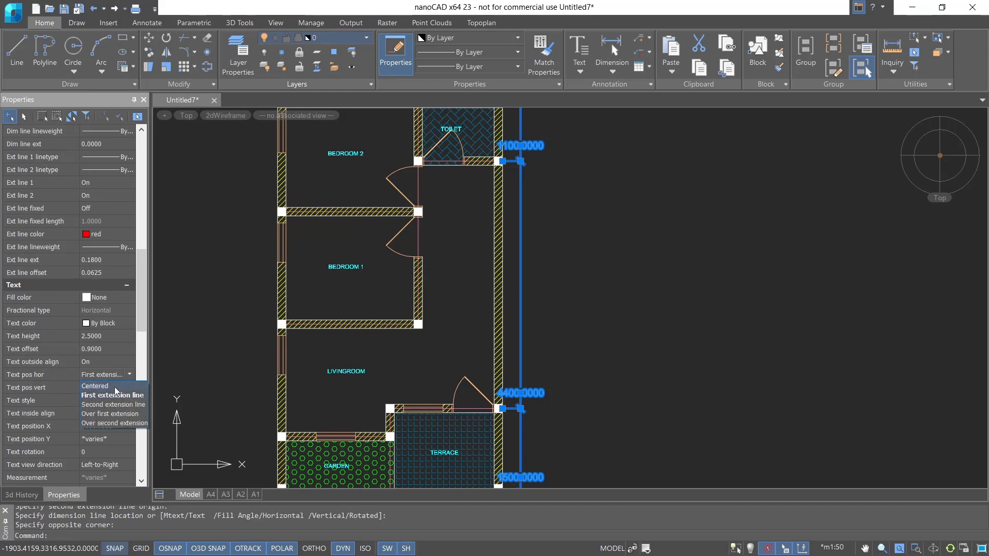
left_click(114, 387)
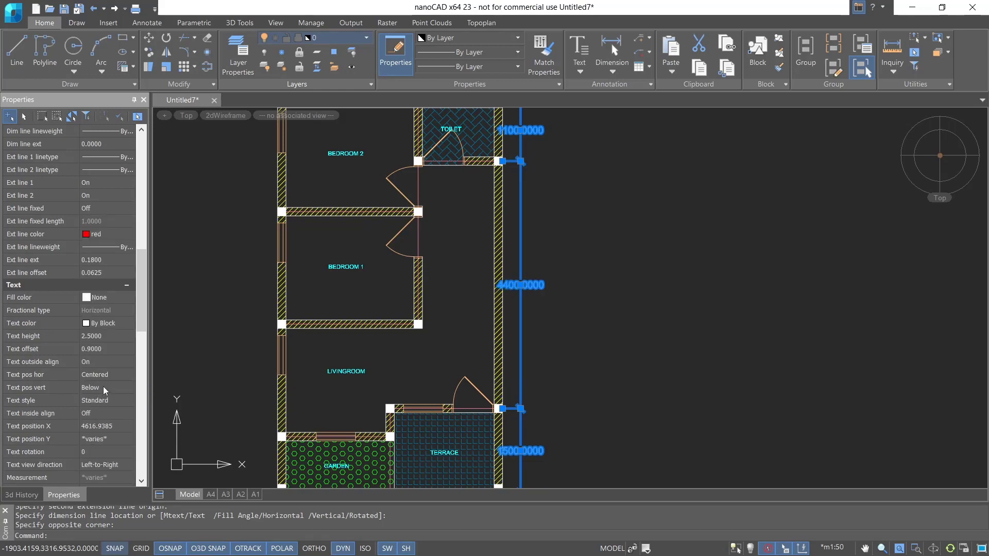
- Set the vertical text position of the three selected right-wall dimensions to Outside
left_click(110, 387)
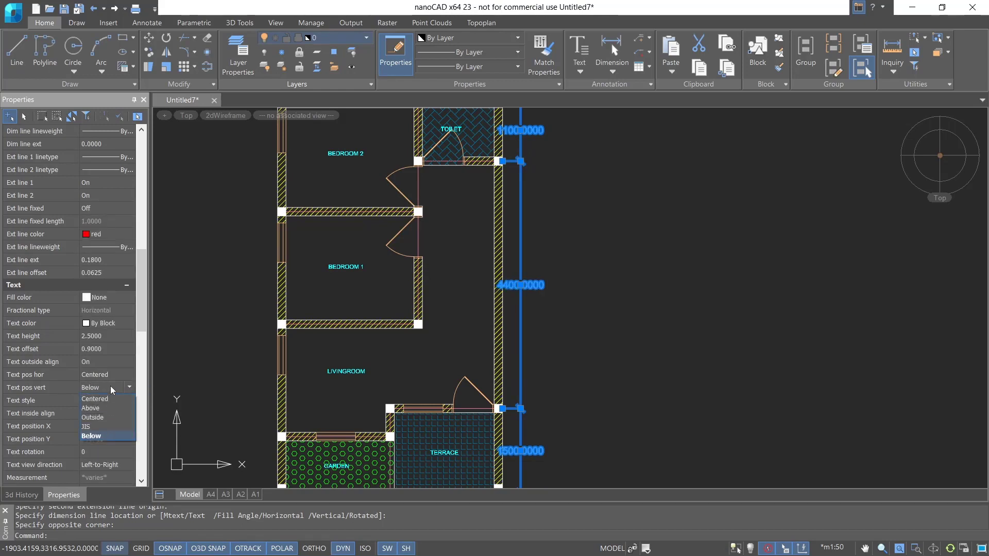
left_click(104, 418)
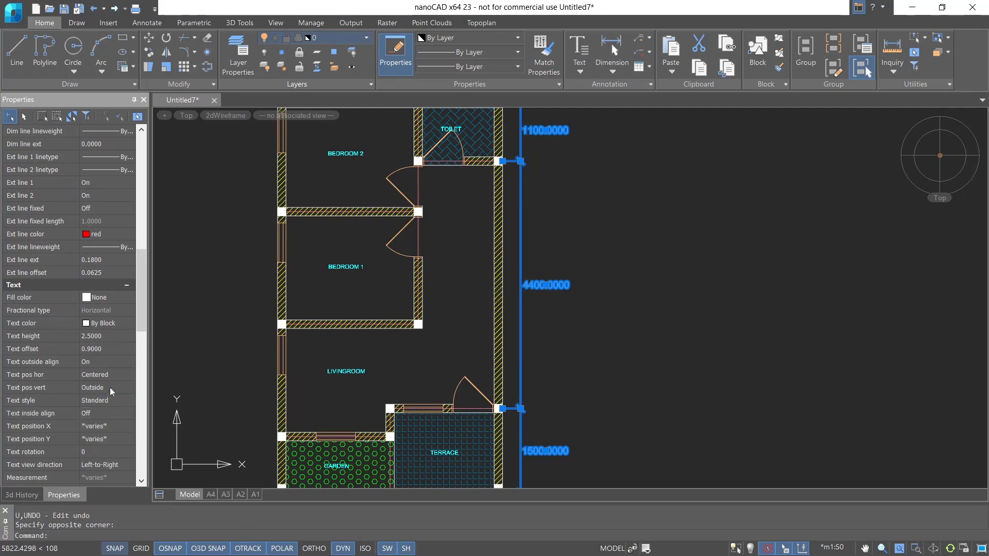
left_click(697, 226)
left_click(616, 264)
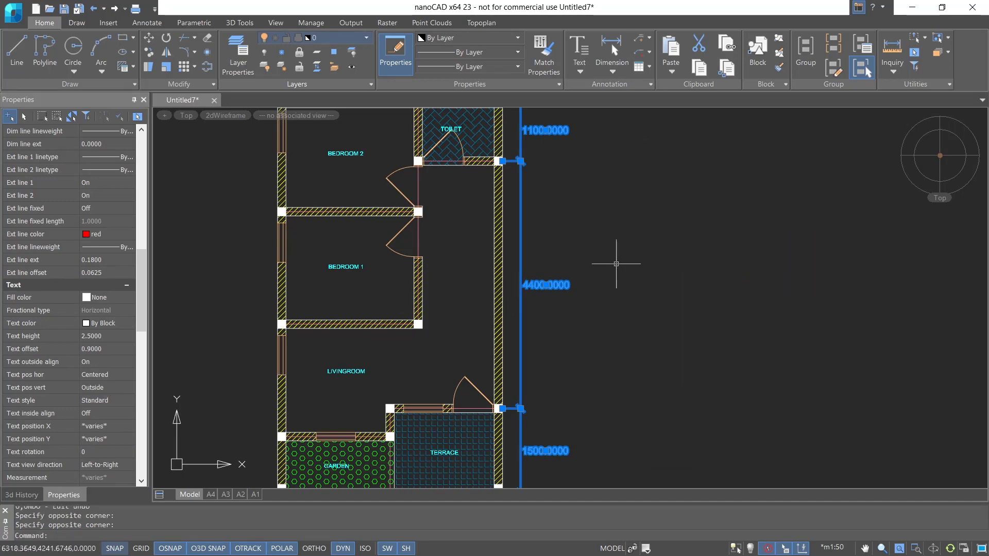
- Set the Standard dimension style's text alignment to Aligned with dimension line
type("DS")
key("Return")
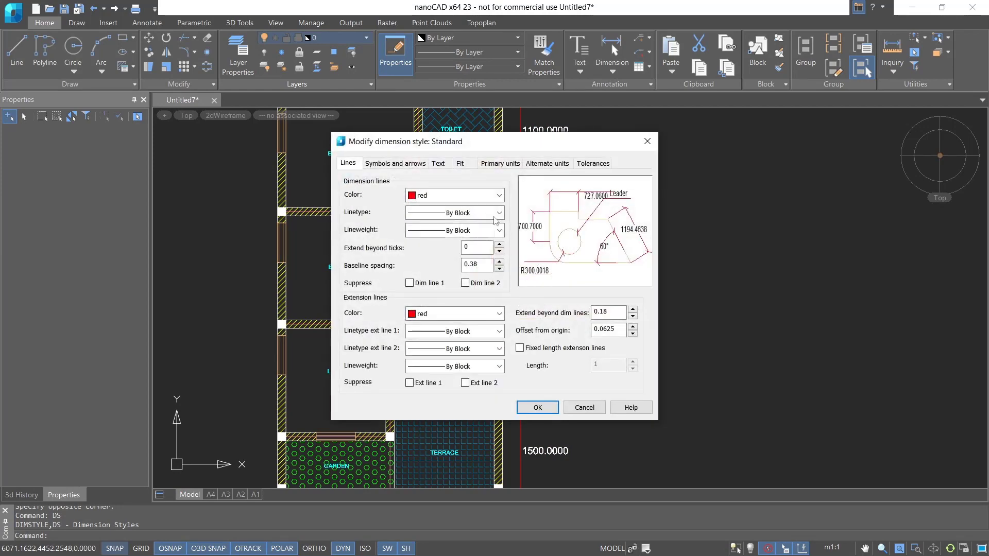
left_click(437, 164)
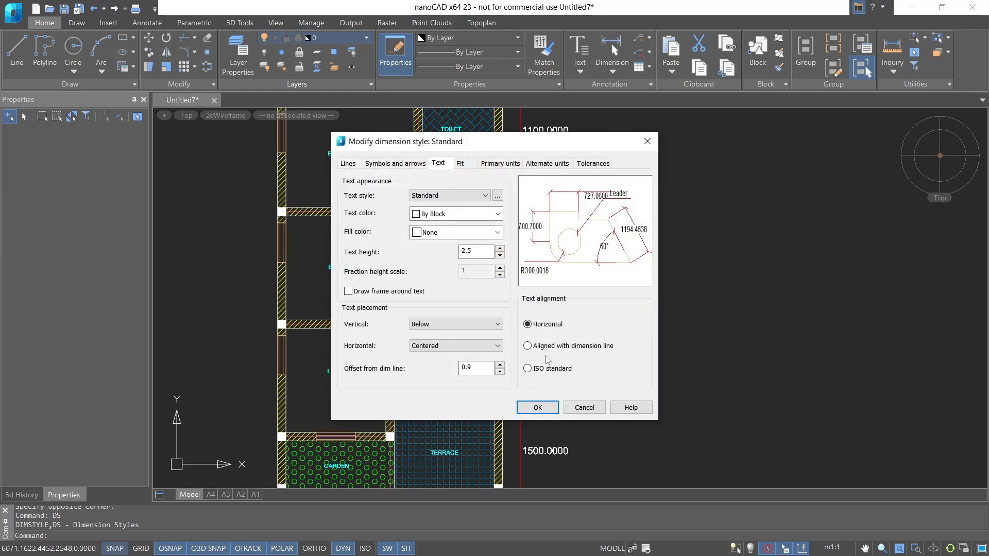
left_click(528, 346)
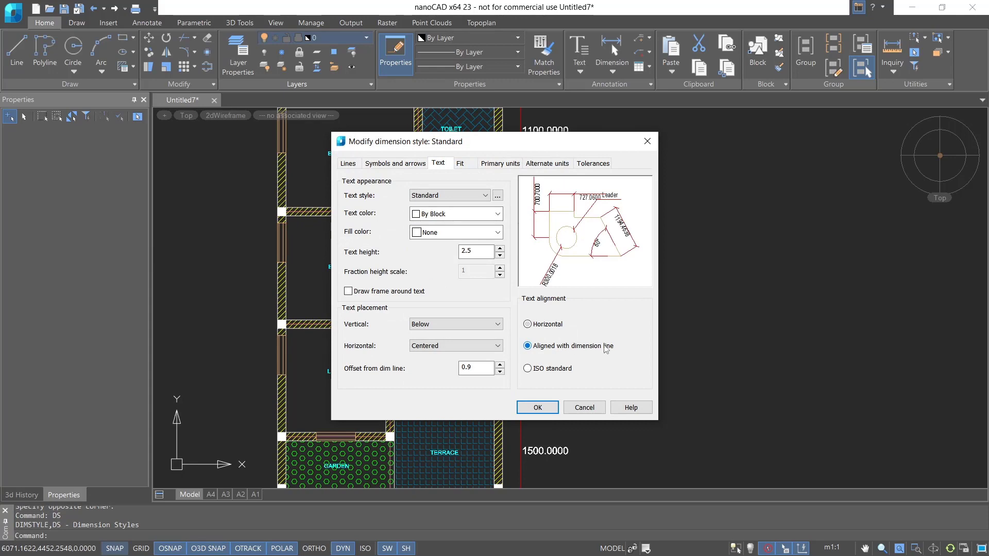
left_click(549, 408)
left_click(577, 368)
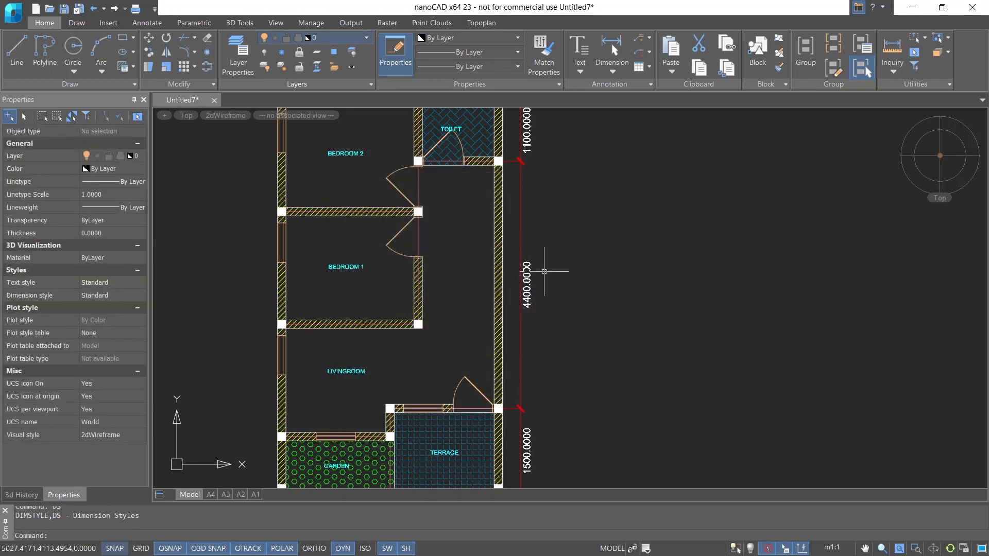
- Add a linear dimension above the toilet's top wall, from the plan's upper-right corner to the column between the toilet and Bedroom 2
scroll(544, 271, "down", 3)
scroll(528, 402, "up", 3)
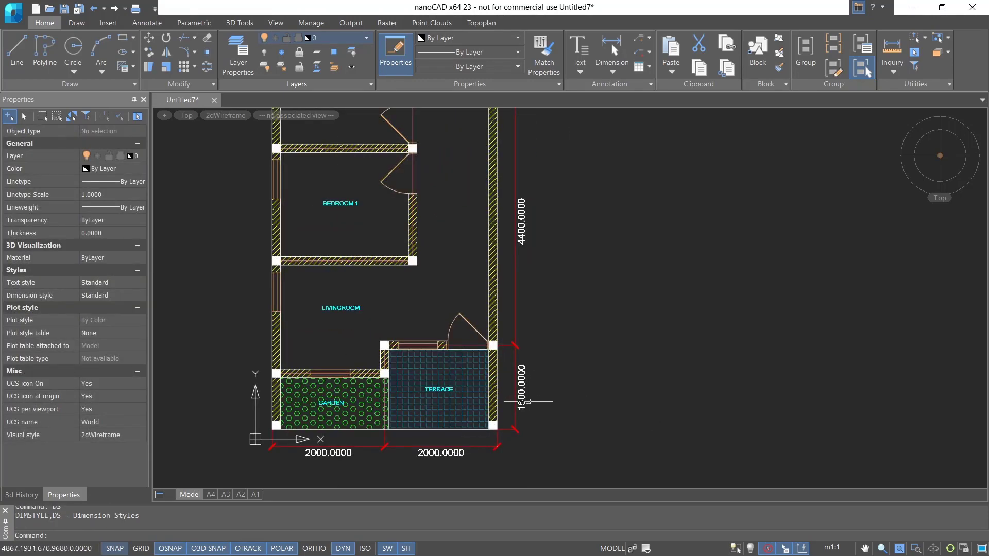
middle_click_drag(553, 228, 565, 354)
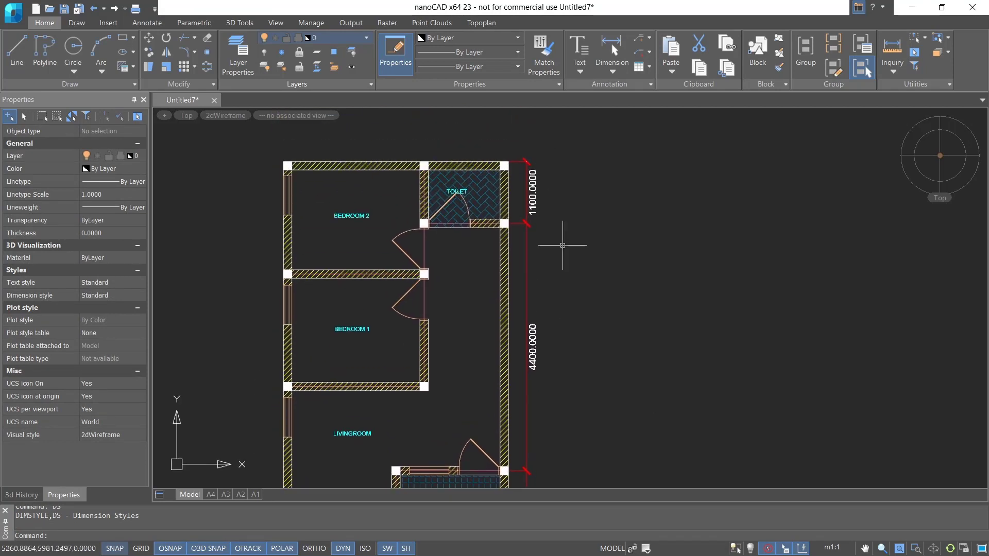
middle_click_drag(566, 205, 567, 262)
type("DIMLIN")
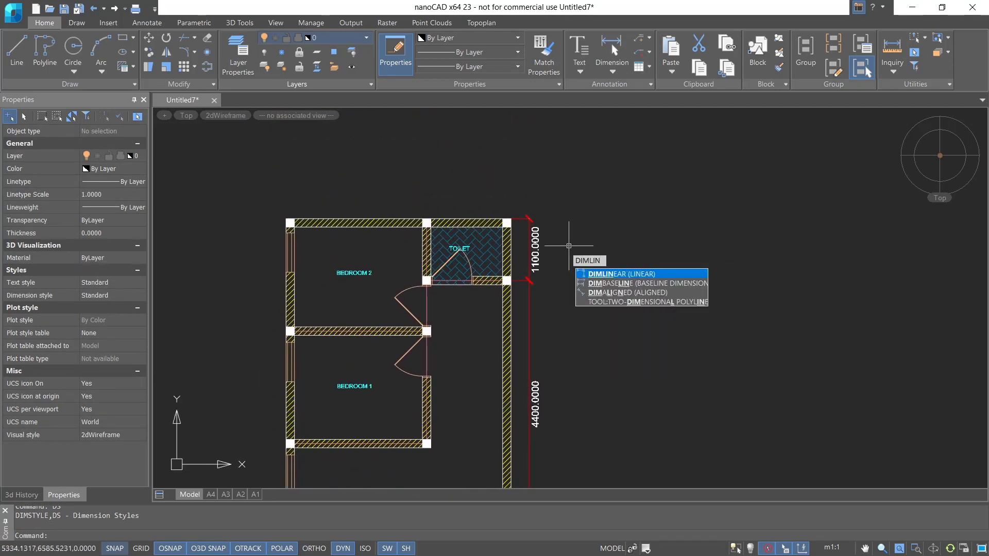
key("Return")
scroll(492, 187, "up", 4)
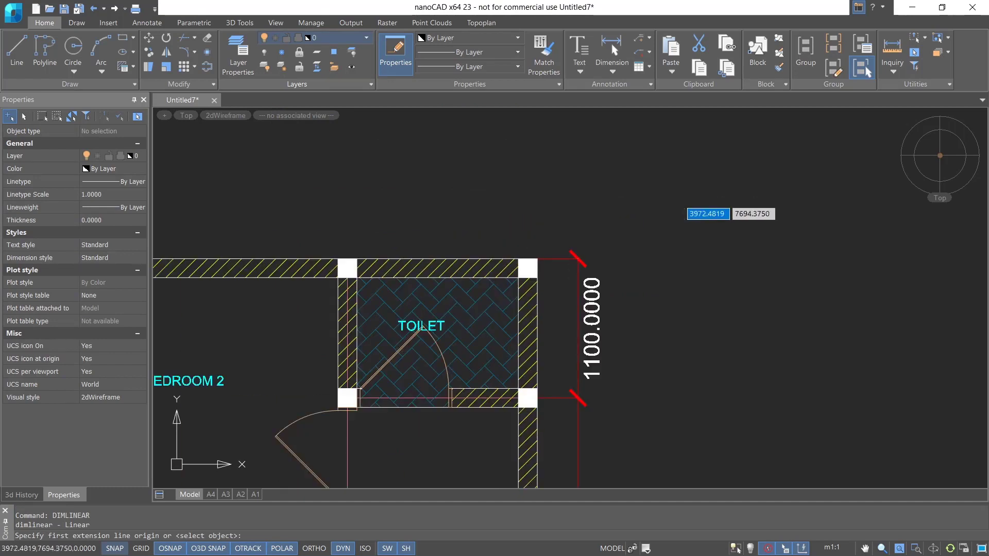
left_click(537, 259)
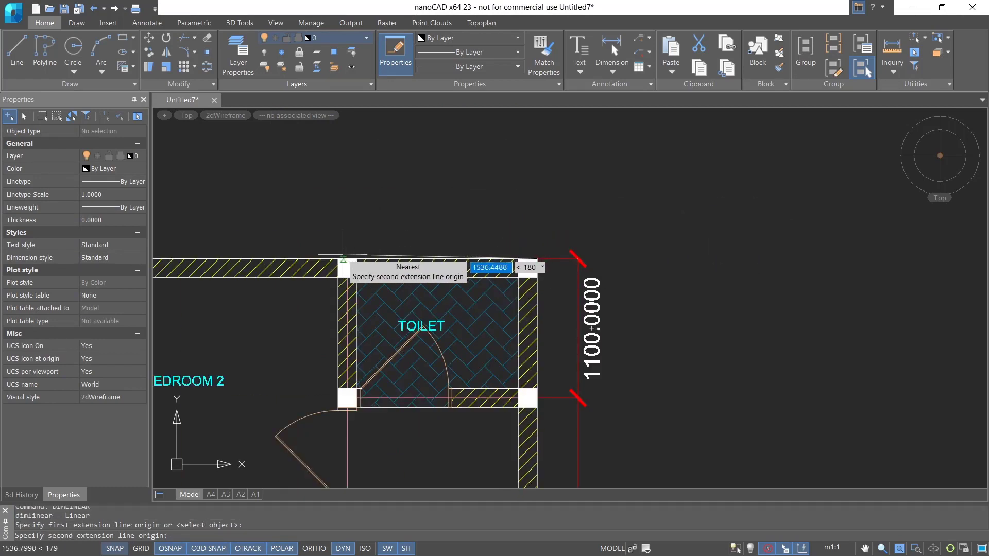
left_click(347, 259)
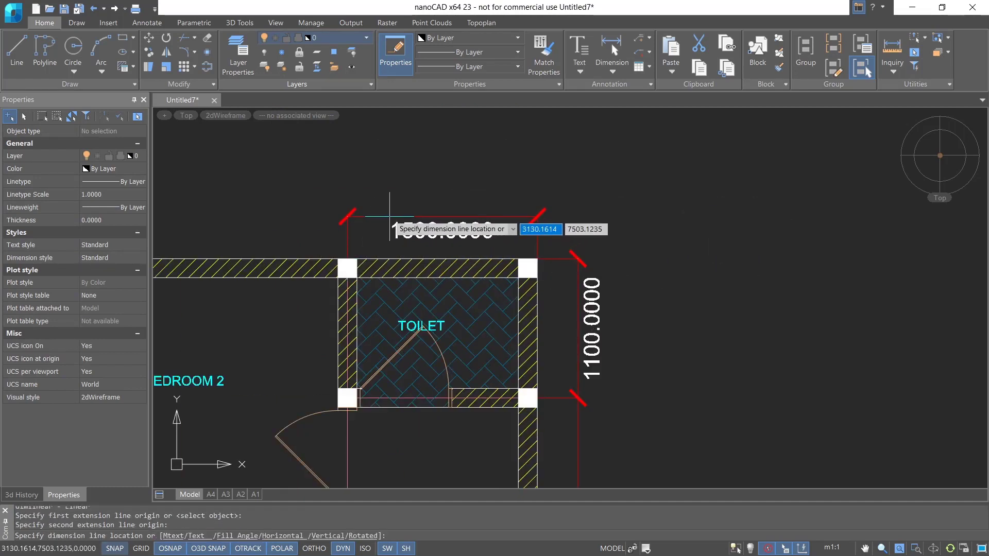
left_click(390, 216)
- Dimension Bedroom 2's top wall from the toilet column to the plan's upper-left corner, in line with the toilet width dimension
middle_click_drag(298, 232, 509, 234)
key("Return")
left_click(559, 259)
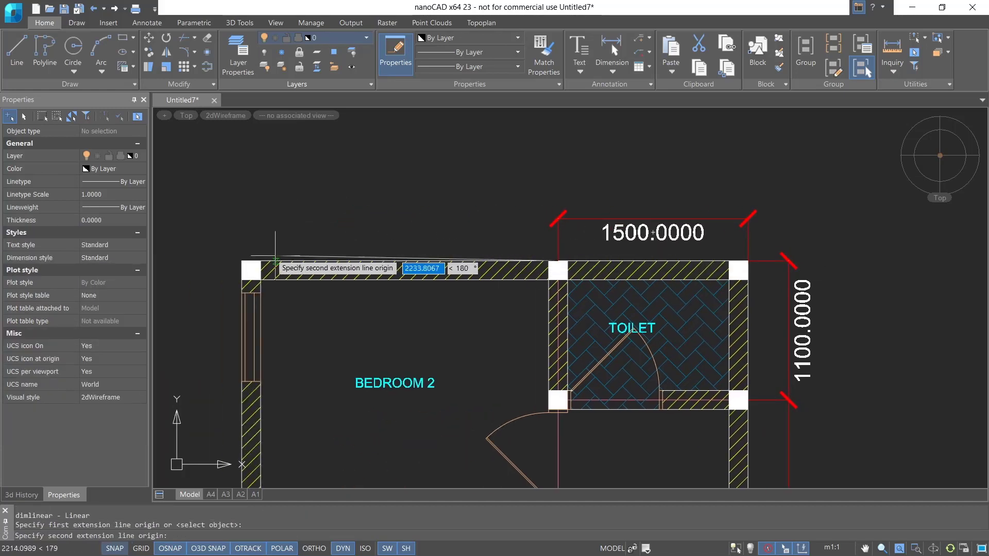
left_click(244, 260)
left_click(571, 218)
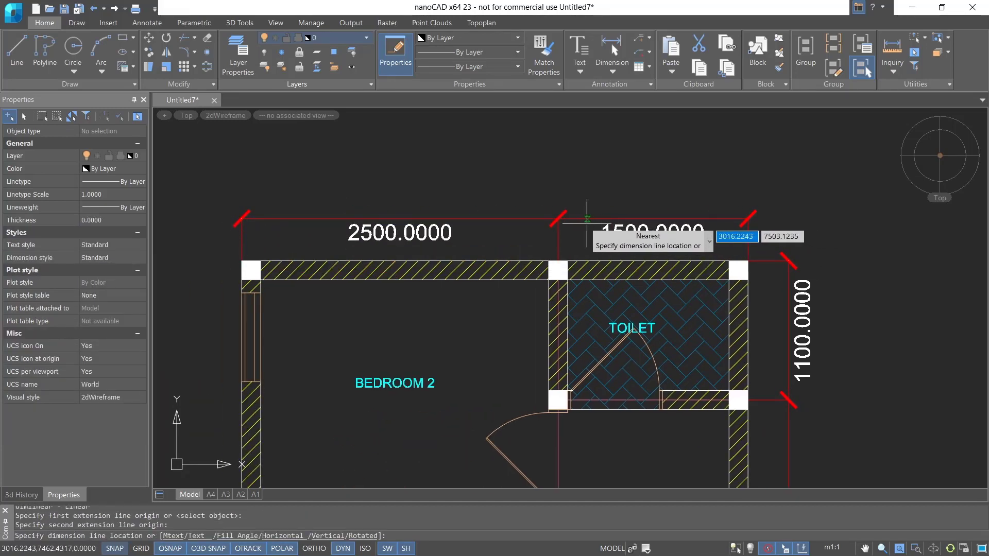
- Dimension the plan's overall width between its two upper corners, placed above the Bedroom 2 and toilet width dimensions
key("Return")
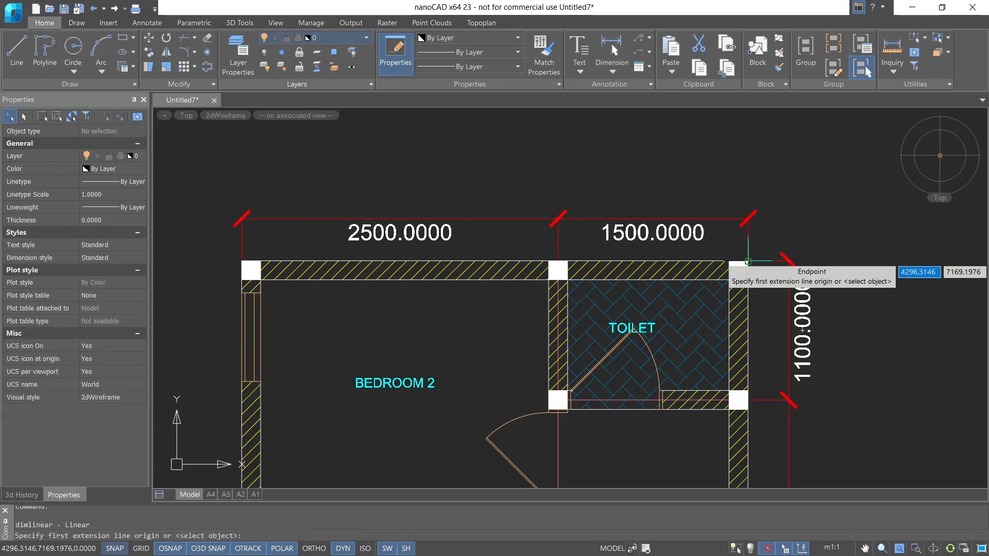
left_click(748, 261)
left_click(242, 260)
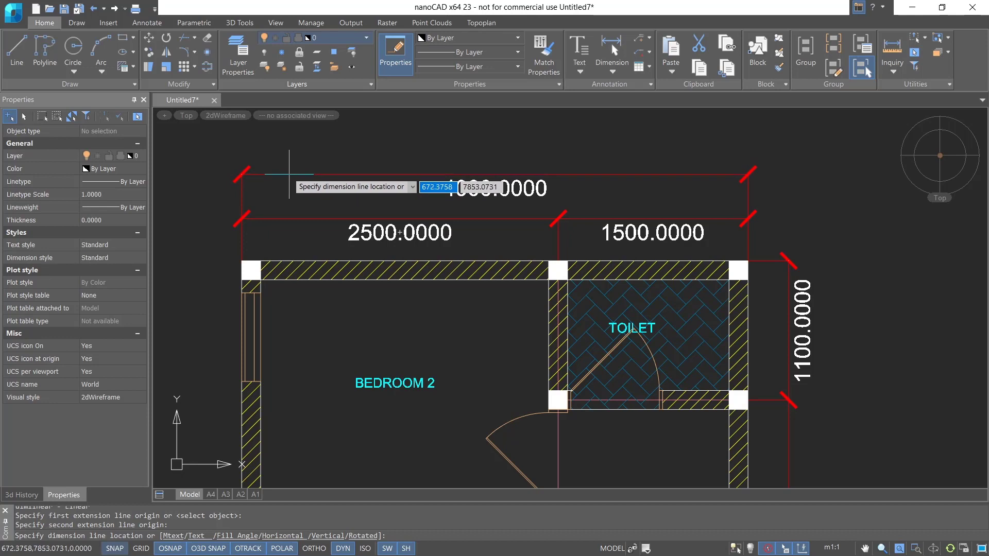
left_click(489, 173)
- Select the three horizontal dimensions above the plan and set their vertical text position to Outside
left_click(358, 234)
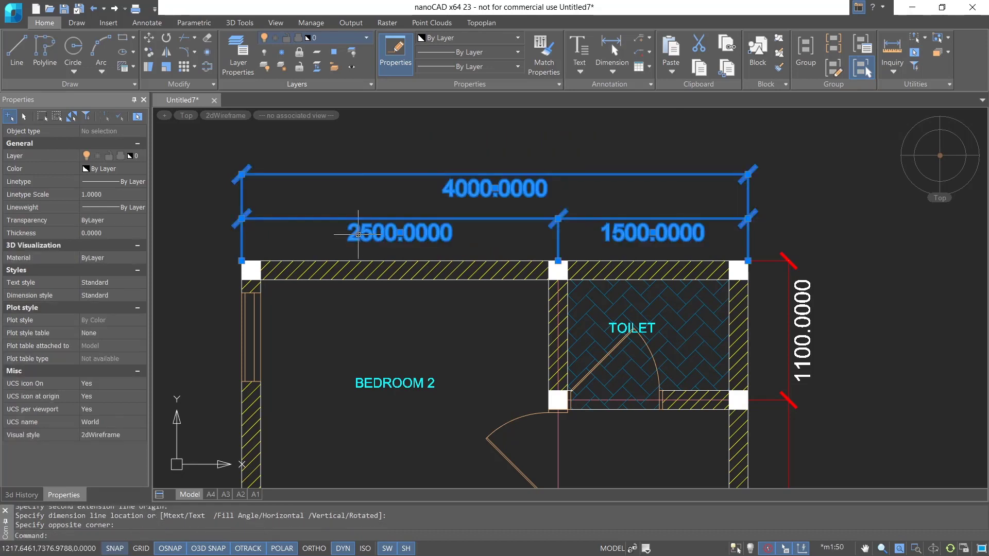
scroll(98, 355, "down", 10)
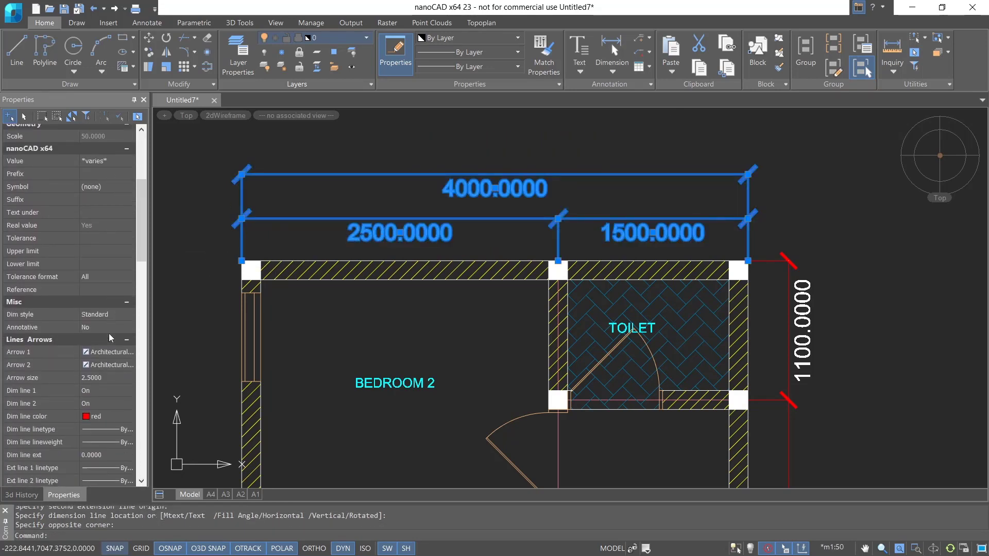
scroll(100, 368, "down", 3)
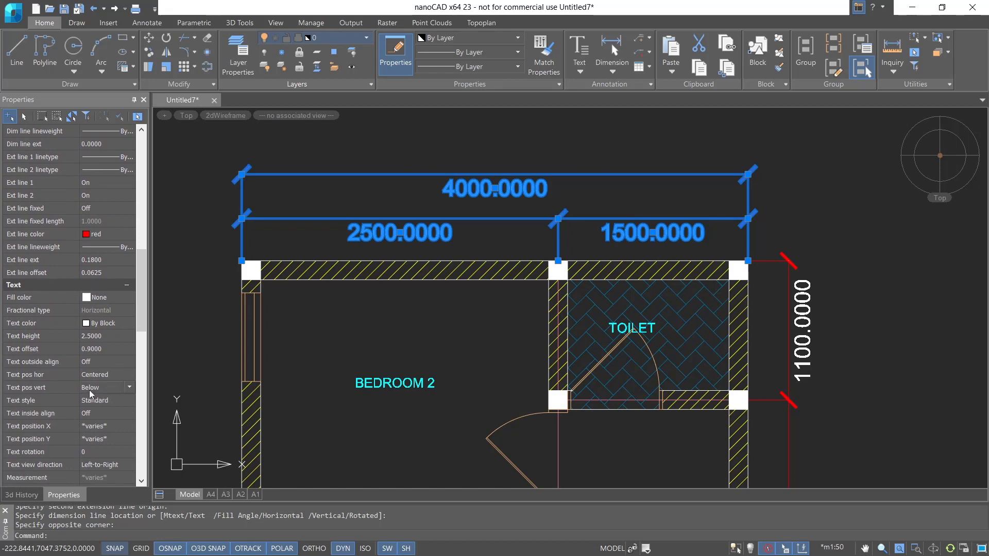
left_click(104, 389)
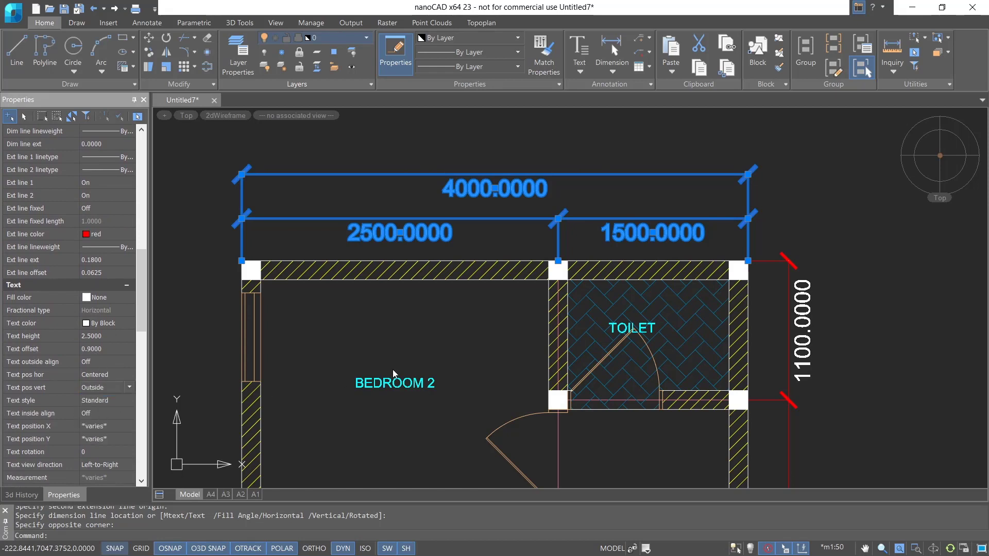
scroll(542, 300, "down", 3)
key("Escape")
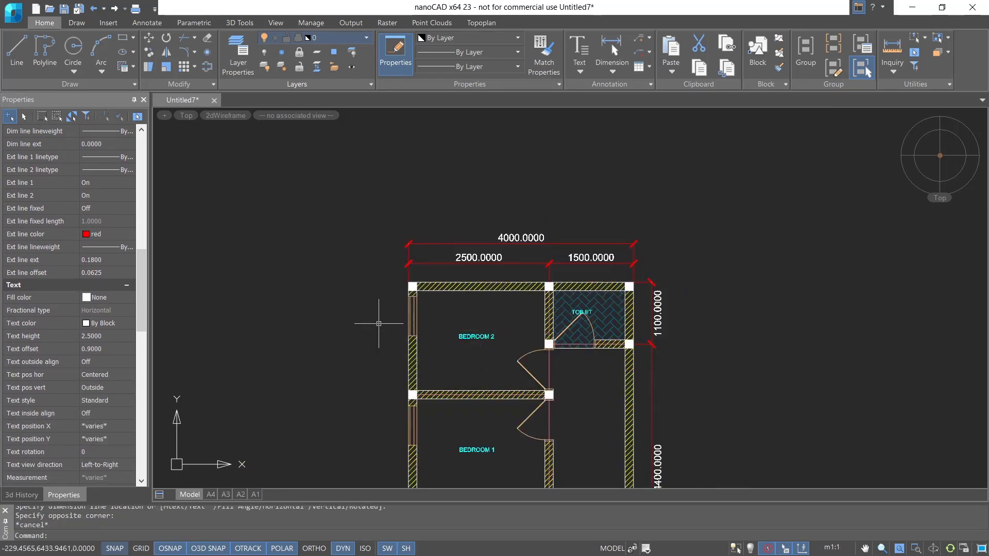
- Add a linear dimension outside Bedroom 2's left wall, from the plan's upper-left corner down to the column between the bedrooms
type("DIMLIN")
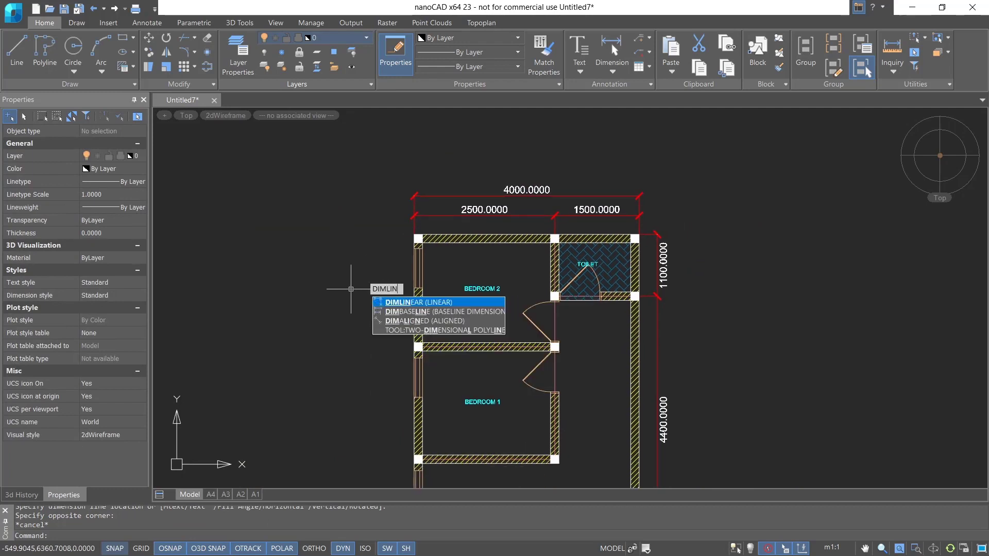
key("Return")
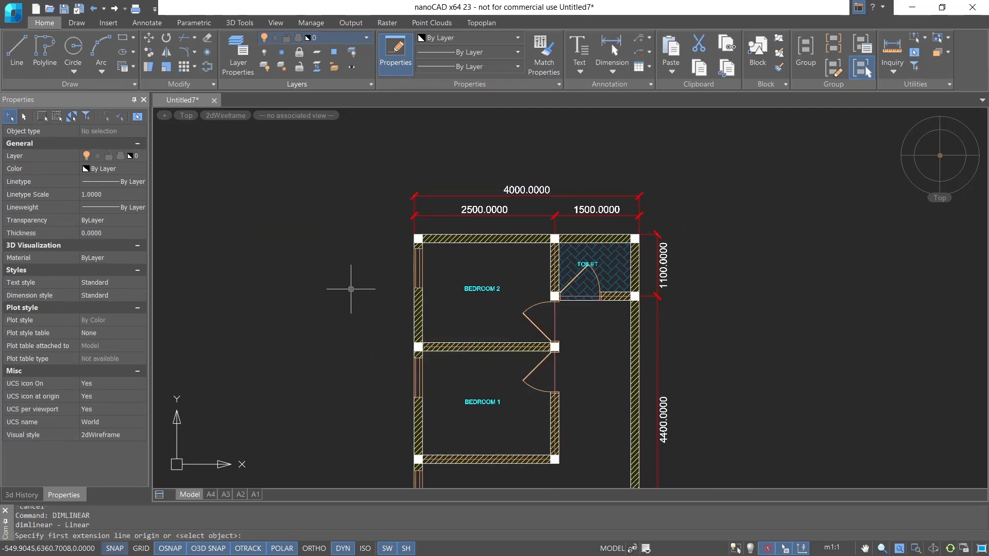
scroll(423, 247, "up", 3)
left_click(398, 225)
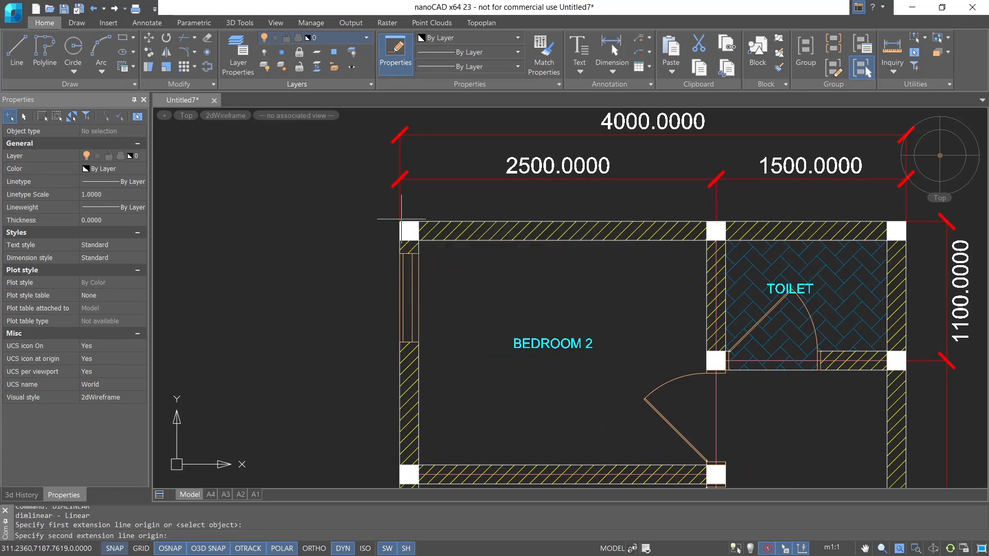
middle_click_drag(353, 356, 376, 245)
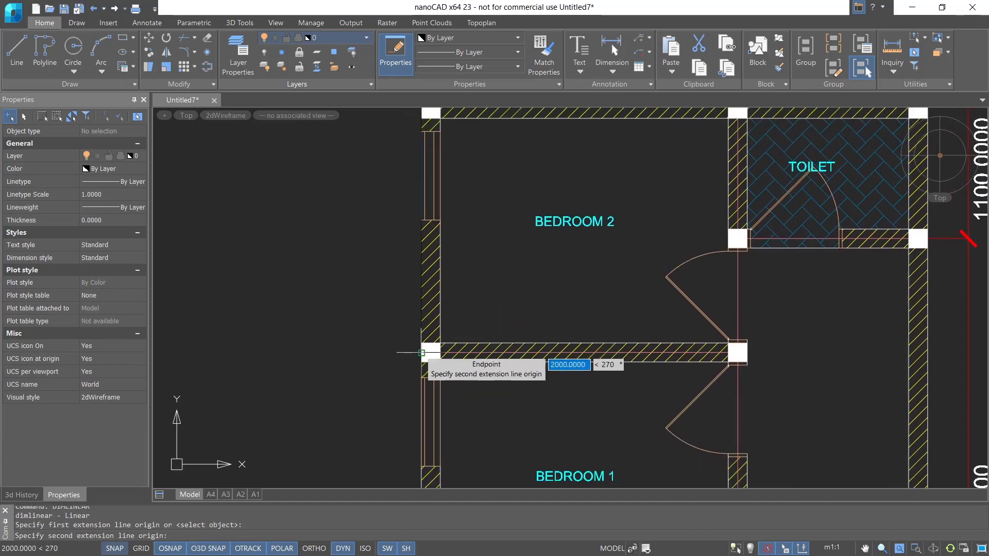
left_click(422, 353)
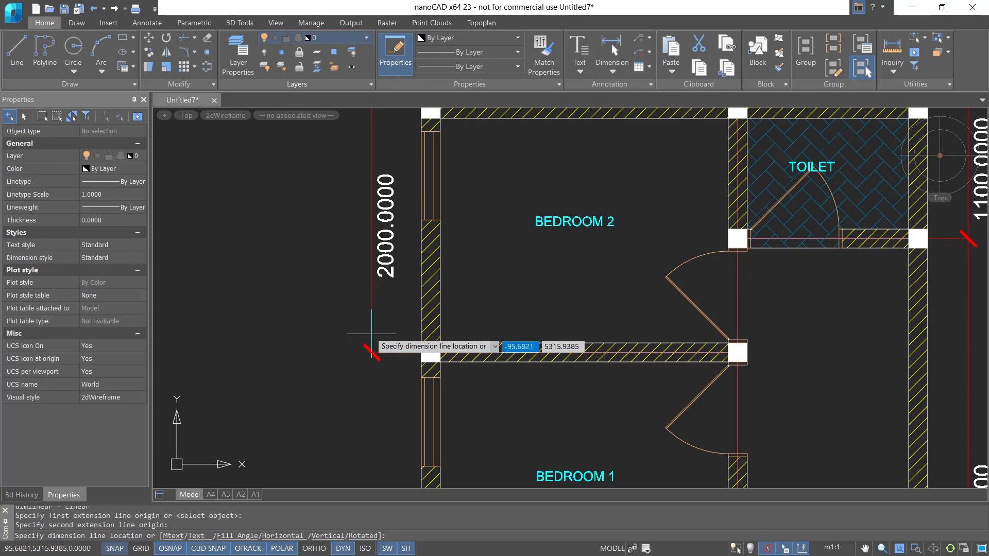
left_click(371, 335)
- Dimension Bedroom 1's left wall between its upper and lower columns, in line with the Bedroom 2 dimension above
scroll(412, 288, "down", 3)
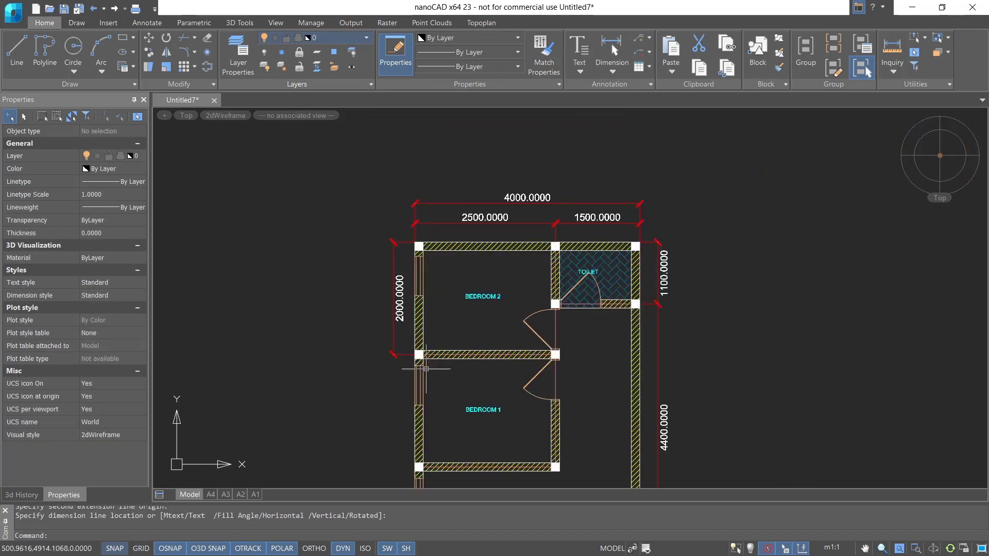
scroll(432, 257, "up", 3)
key("Return")
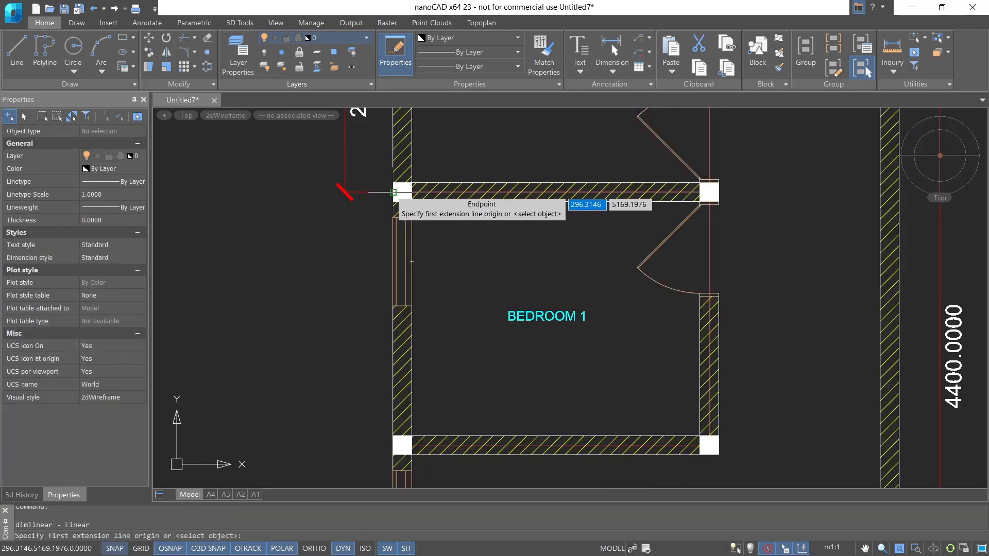
left_click(398, 192)
left_click(398, 445)
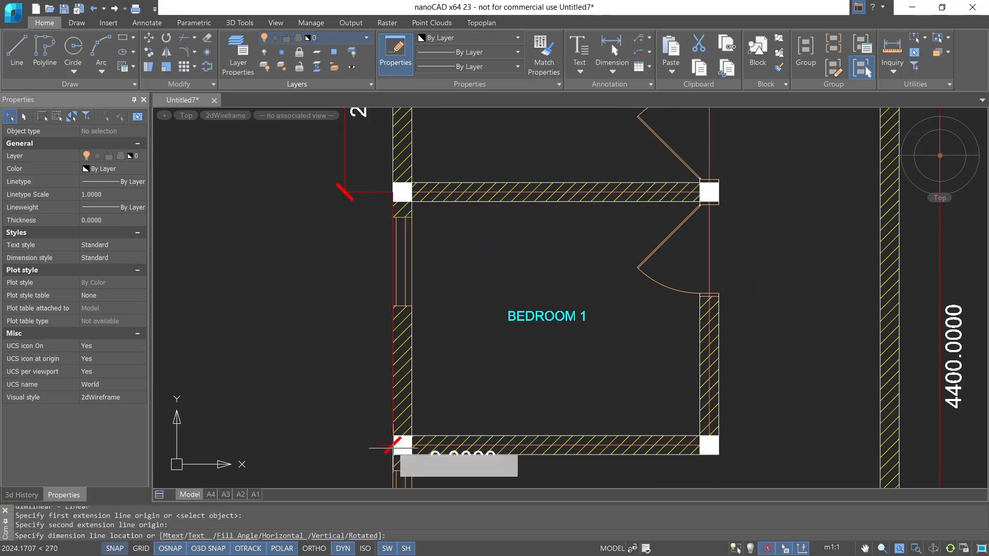
left_click(343, 188)
- Dimension the living room's left wall from the garden's upper-left column to Bedroom 1's lower column, in line with the dimension above
scroll(397, 276, "down", 3)
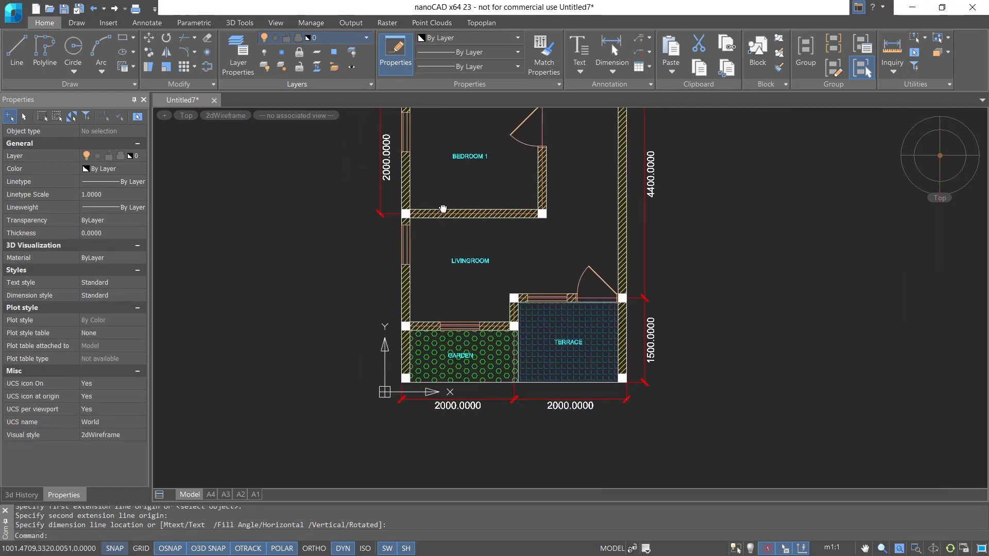
scroll(407, 298, "up", 3)
key("Return")
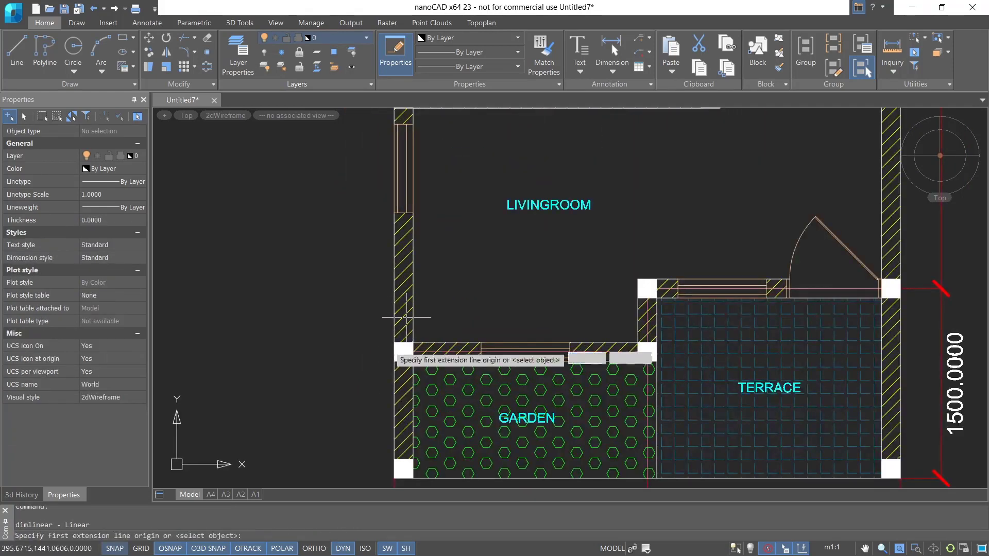
left_click(395, 351)
middle_click_drag(351, 238, 347, 348)
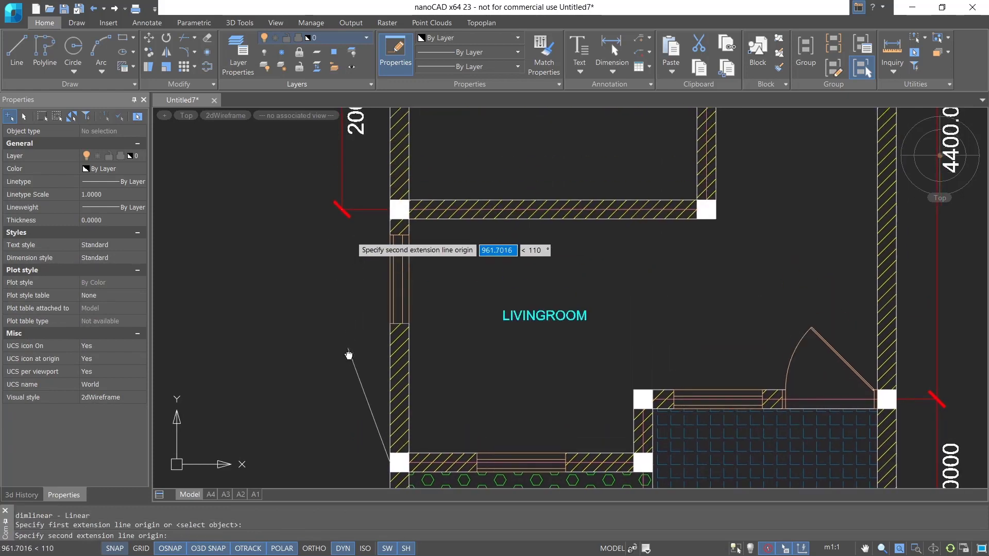
left_click(390, 210)
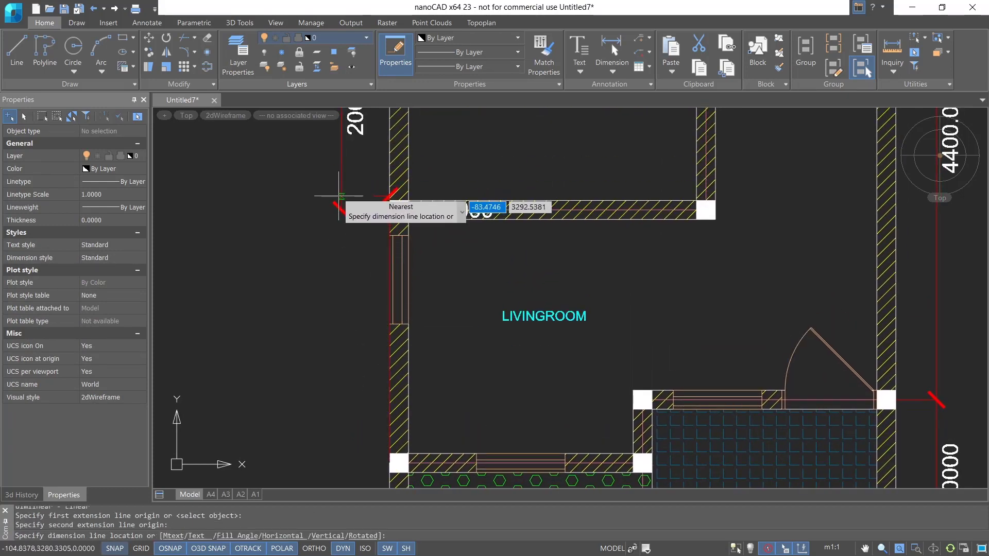
left_click(341, 195)
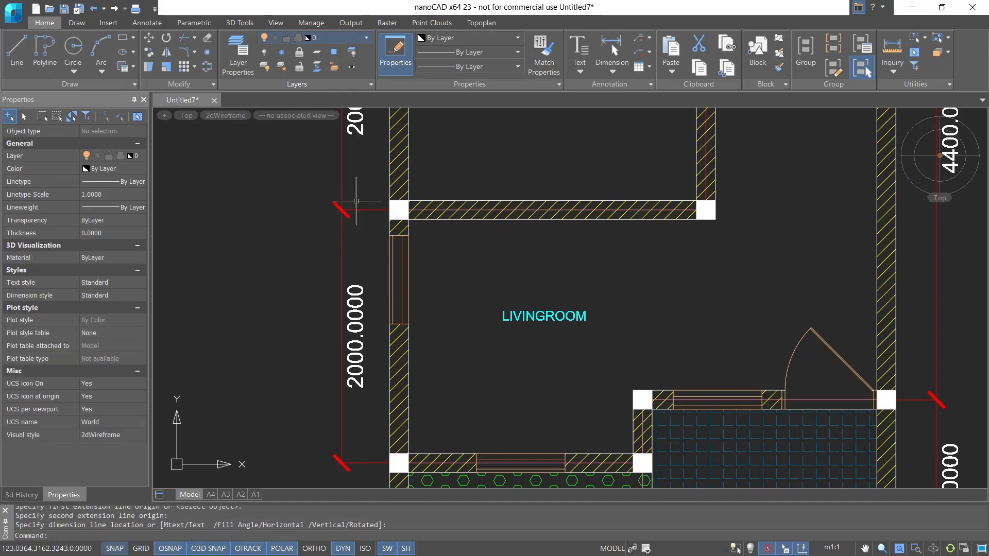
- Dimension the garden's left wall from its upper-left column to the plan's lower-left corner, in line with the living room dimension above
middle_click_drag(403, 343, 412, 177)
key("Return")
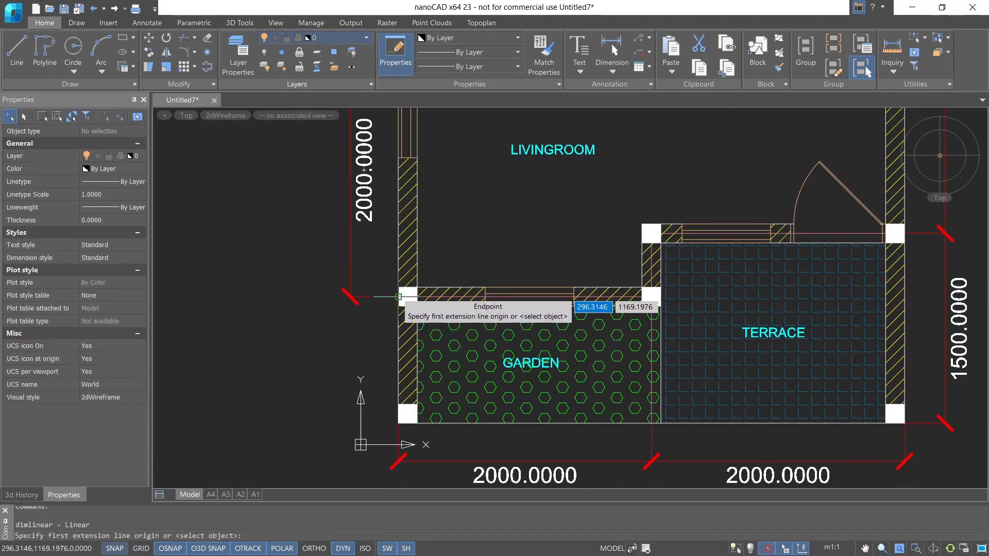
left_click(398, 298)
left_click(399, 423)
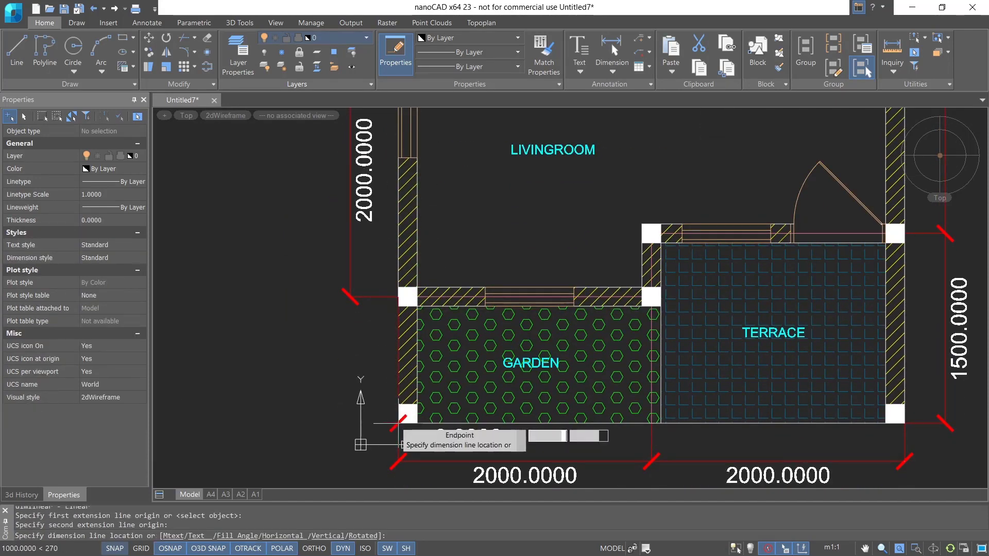
left_click(355, 278)
- Add an overall vertical linear dimension from the plan's lower-left corner to its upper-left corner, outside the chain of left-side dimensions
key("Return")
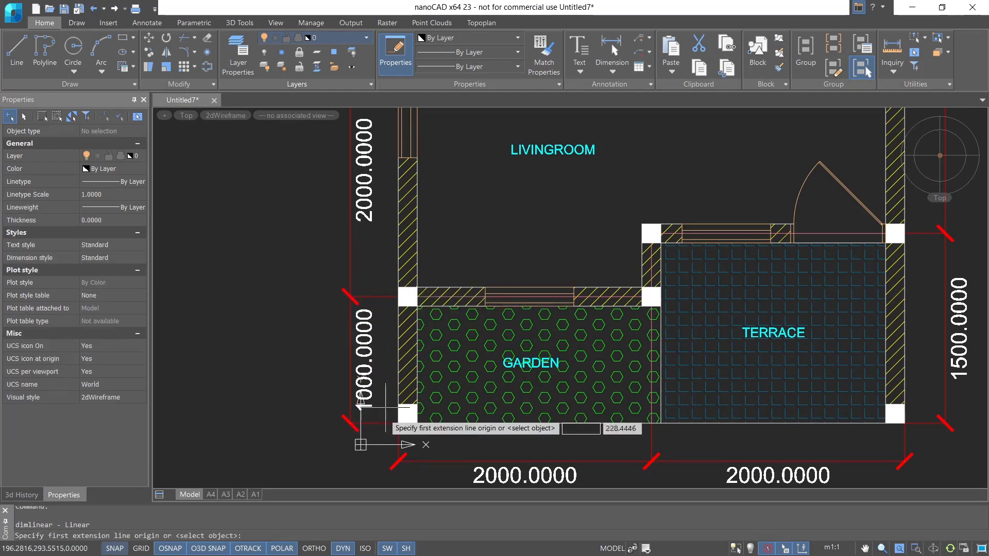
left_click(394, 425)
scroll(404, 291, "down", 4)
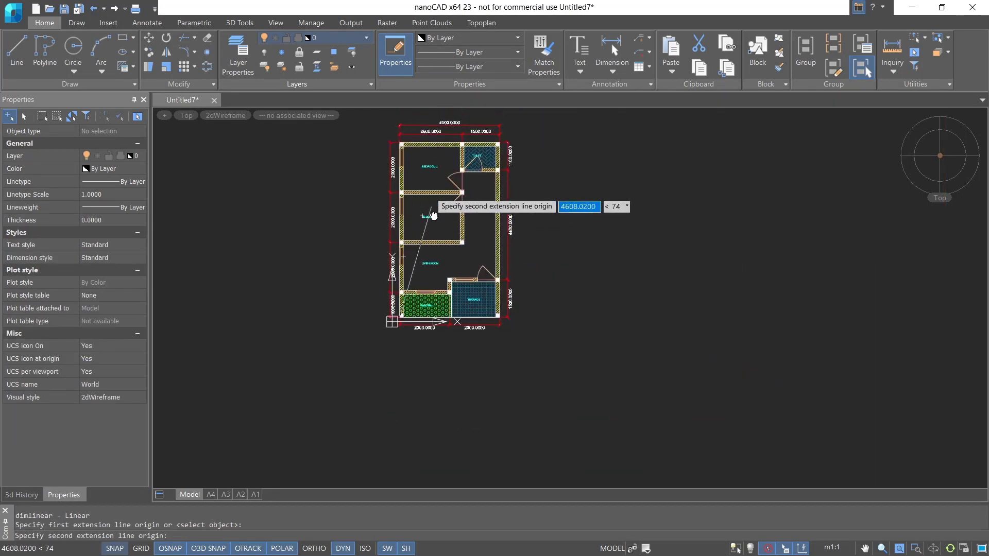
scroll(412, 164, "up", 1)
middle_click_drag(412, 165, 420, 354)
scroll(397, 334, "up", 3)
left_click(413, 275)
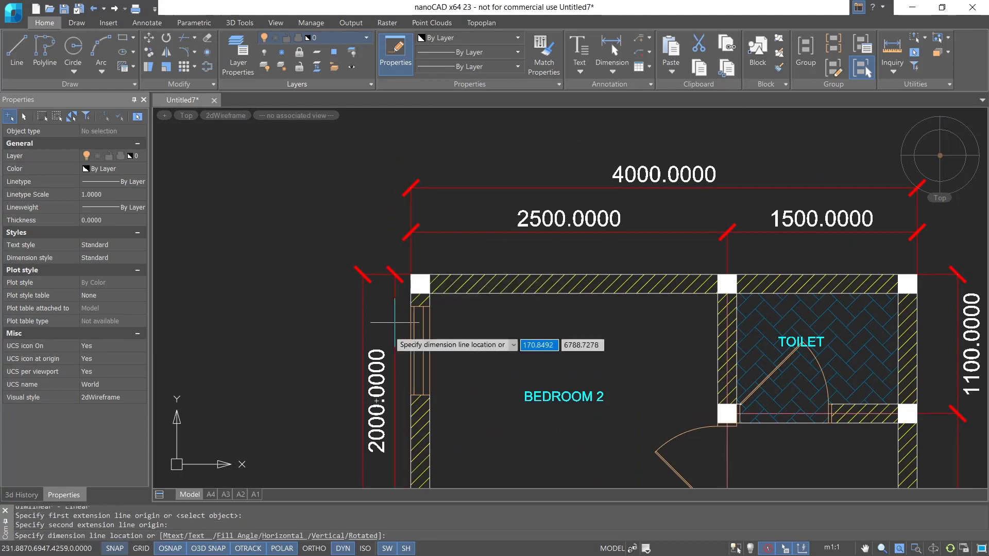
scroll(344, 351, "down", 2)
middle_click_drag(344, 350, 365, 206)
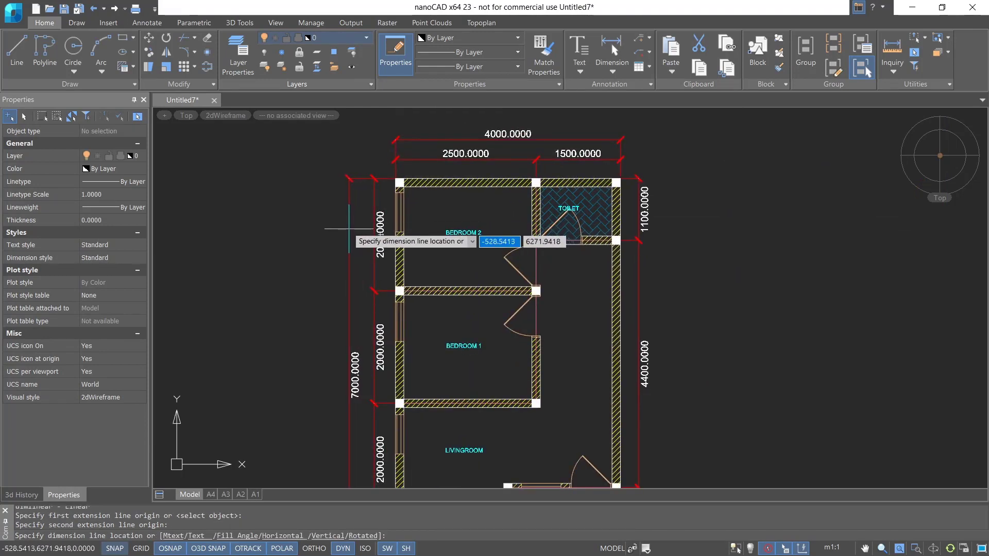
left_click(352, 234)
- Select the five vertical dimensions left of the plan and change their vertical text position to the outer side of the dimension lines
scroll(419, 299, "down", 2)
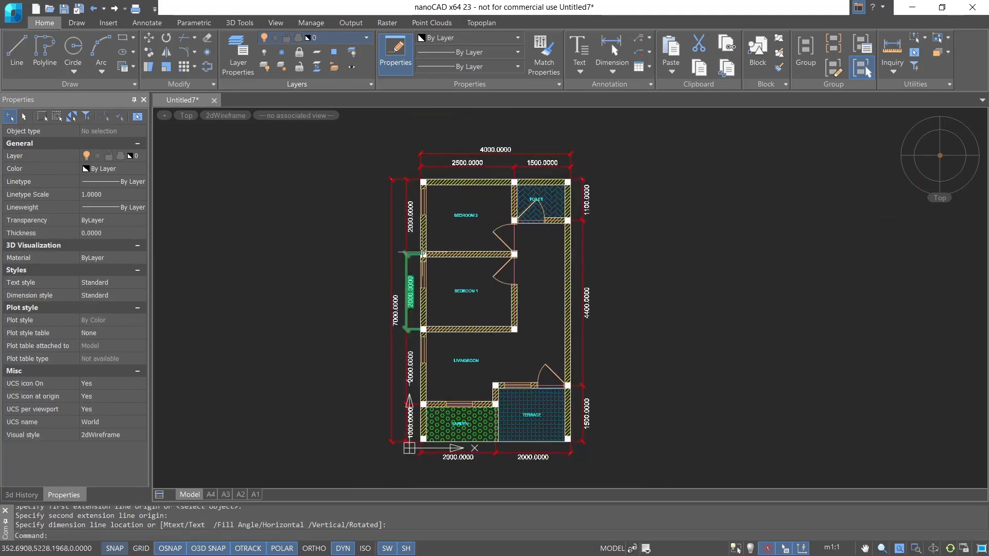
left_click(424, 161)
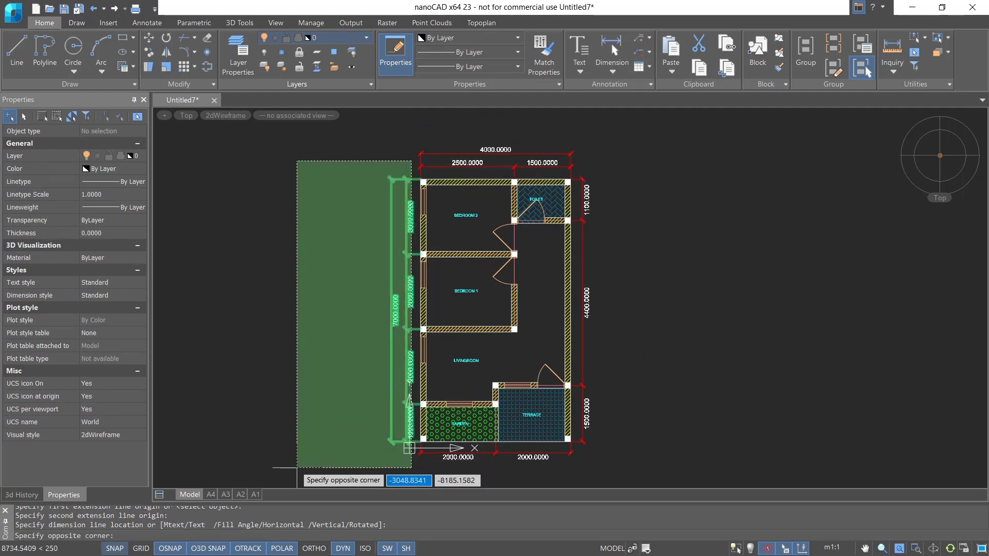
left_click(290, 471)
scroll(103, 386, "down", 10)
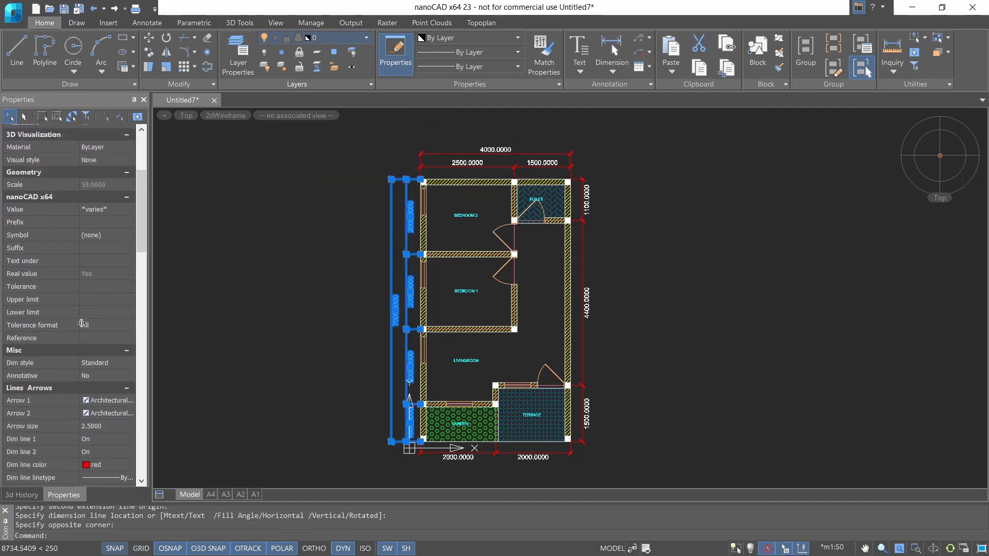
scroll(104, 390, "down", 3)
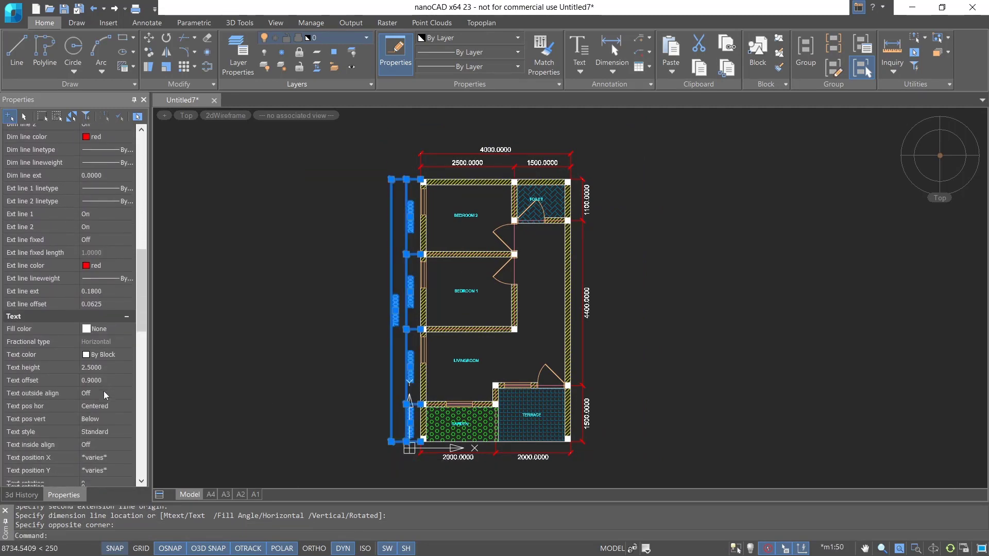
left_click(97, 375)
left_click(99, 375)
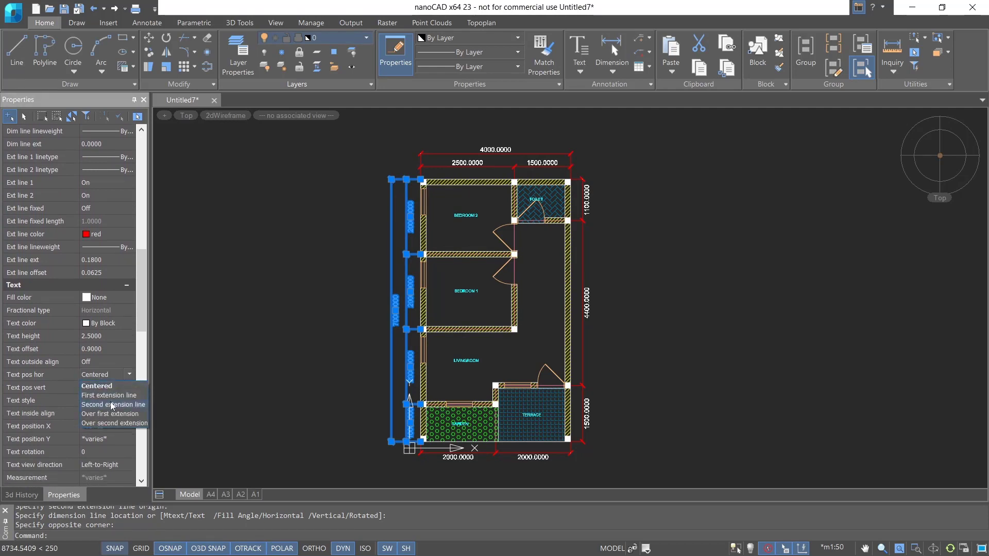
left_click(94, 373)
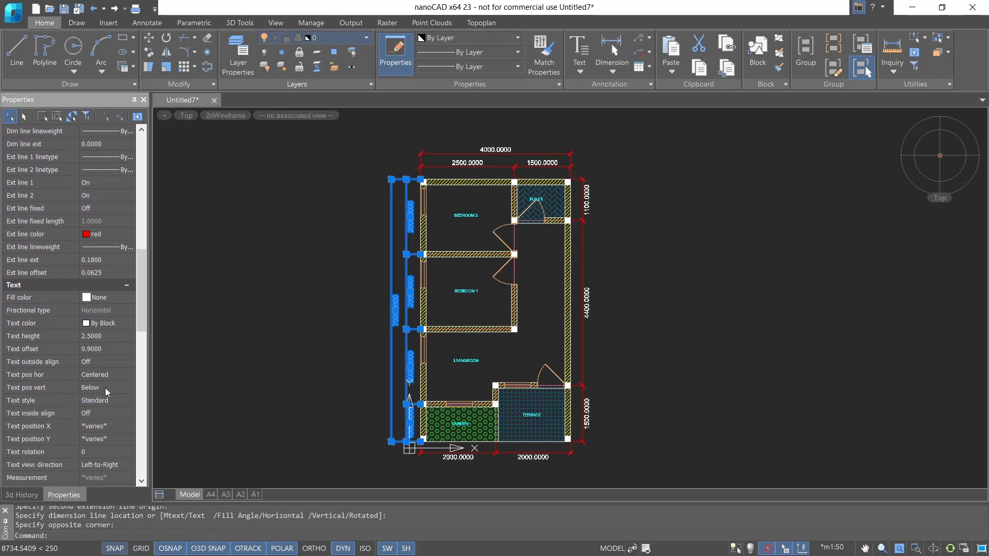
left_click(105, 388)
key("Escape")
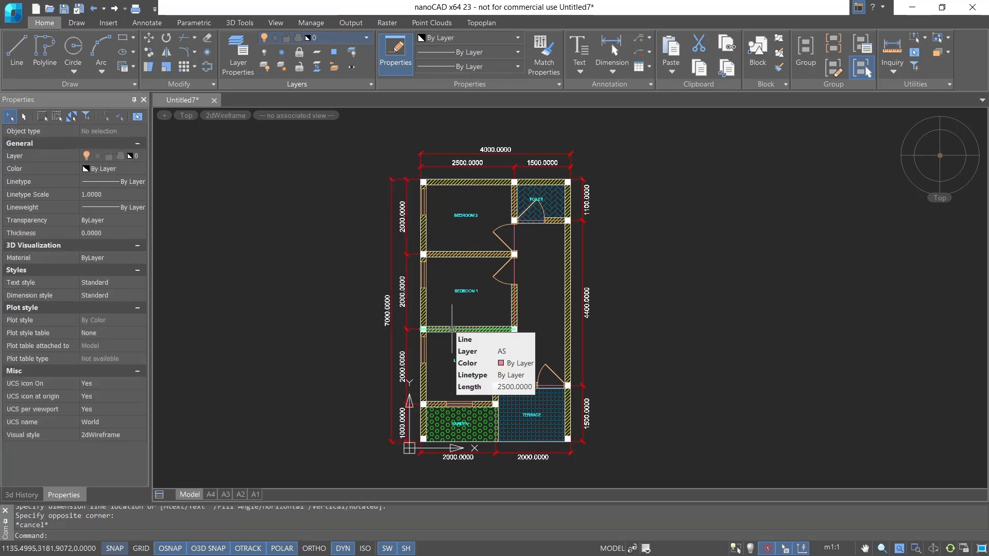
- Modify the Standard dimension style so that linear dimensions use a primary units precision of 0
type("ds")
key("Return")
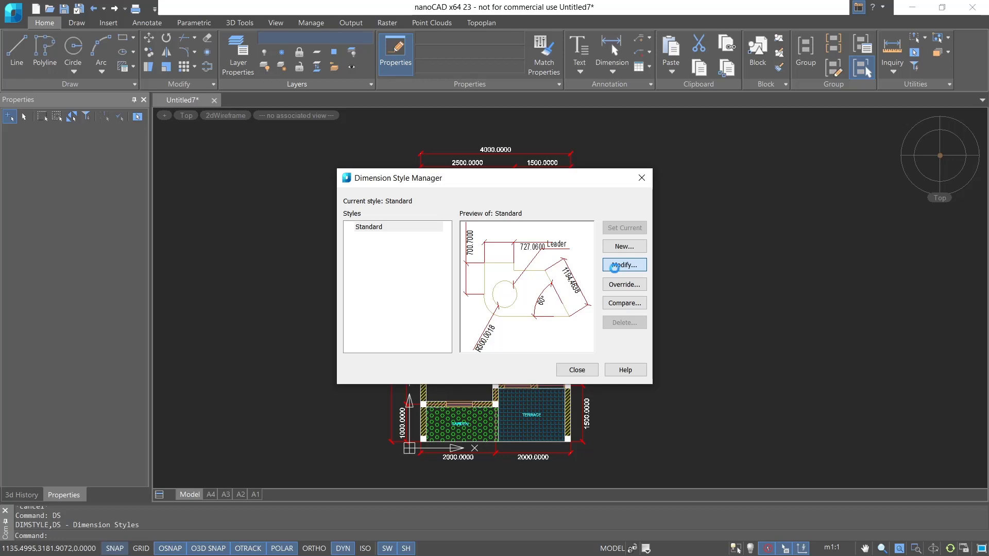
left_click(614, 267)
left_click(504, 165)
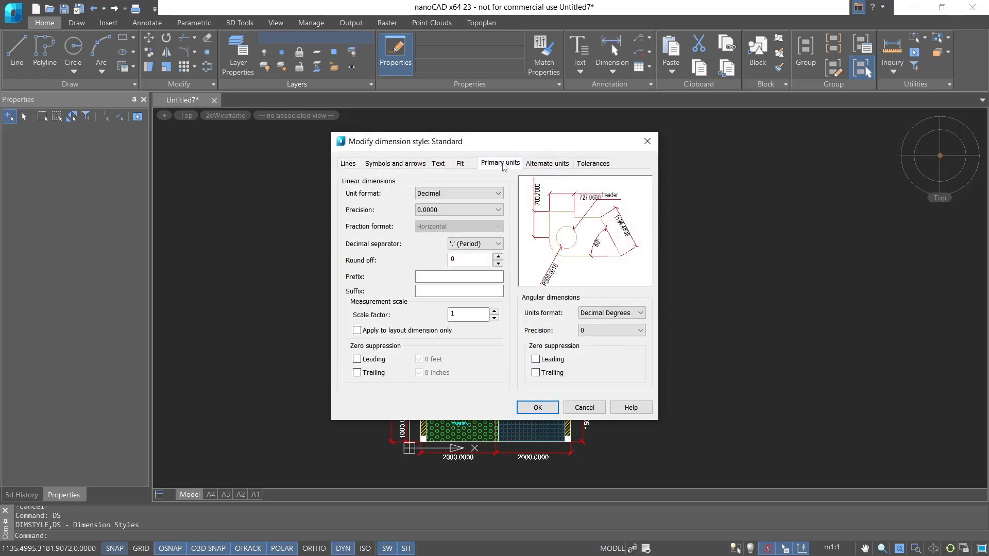
left_click(469, 210)
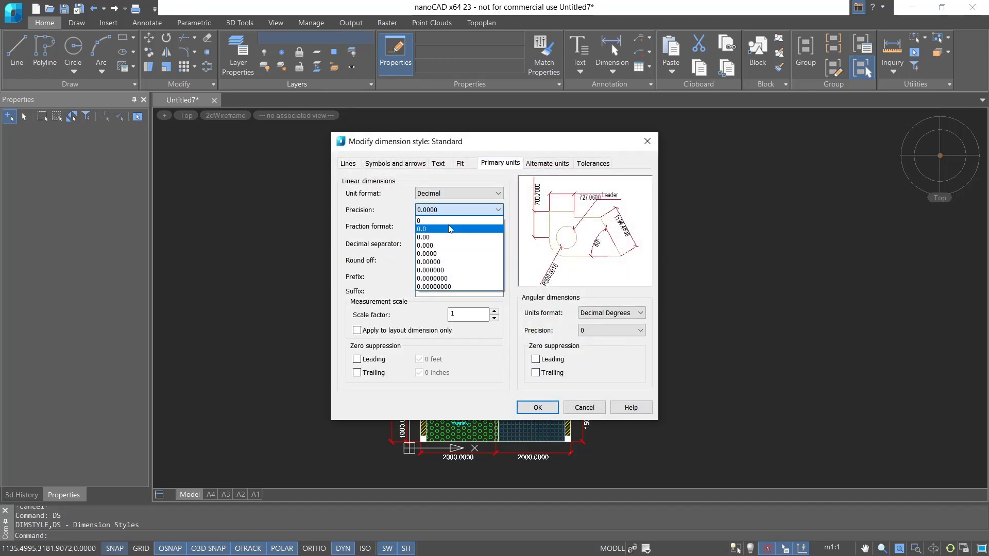
left_click(451, 222)
left_click(538, 407)
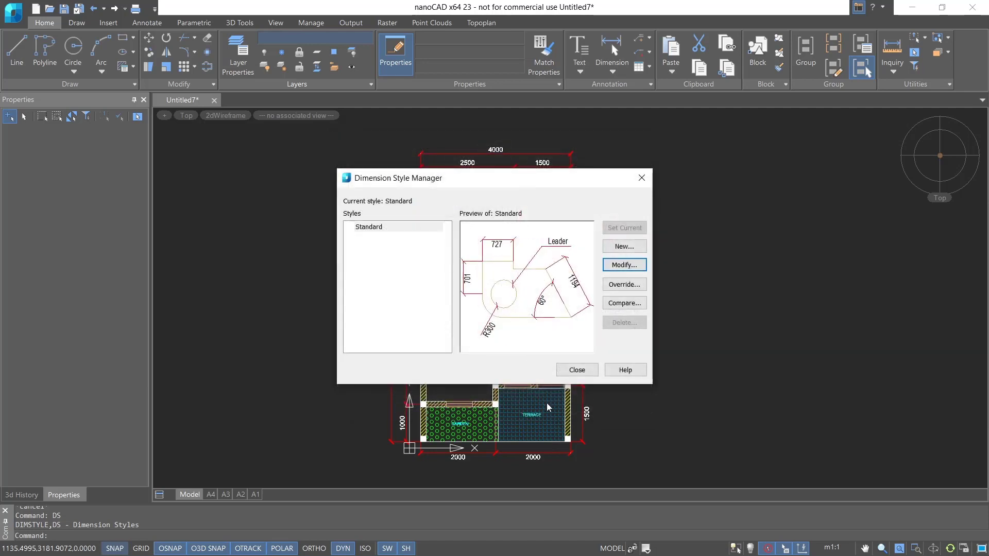
left_click(577, 372)
mouse_move(640, 363)
middle_mouse_down()
mouse_move(687, 366)
mouse_move(670, 368)
middle_mouse_up()
scroll(535, 346, "up", 4)
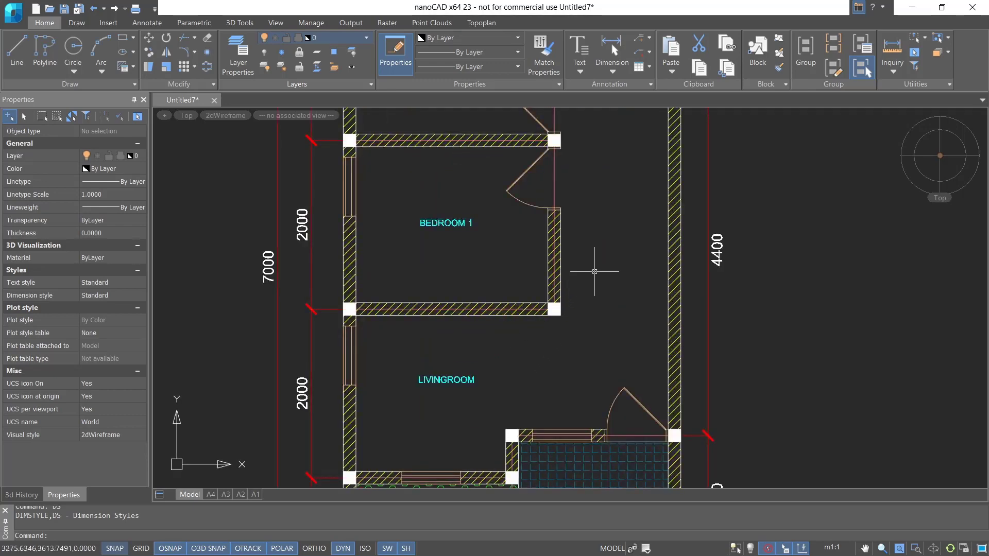
scroll(587, 285, "down", 4)
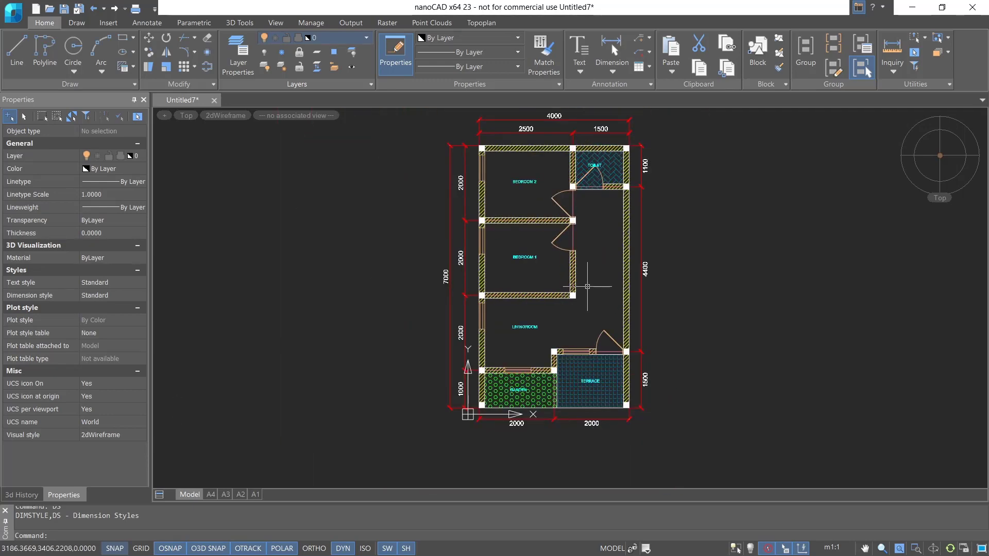
middle_click_drag(591, 290, 546, 318)
scroll(544, 318, "up", 3)
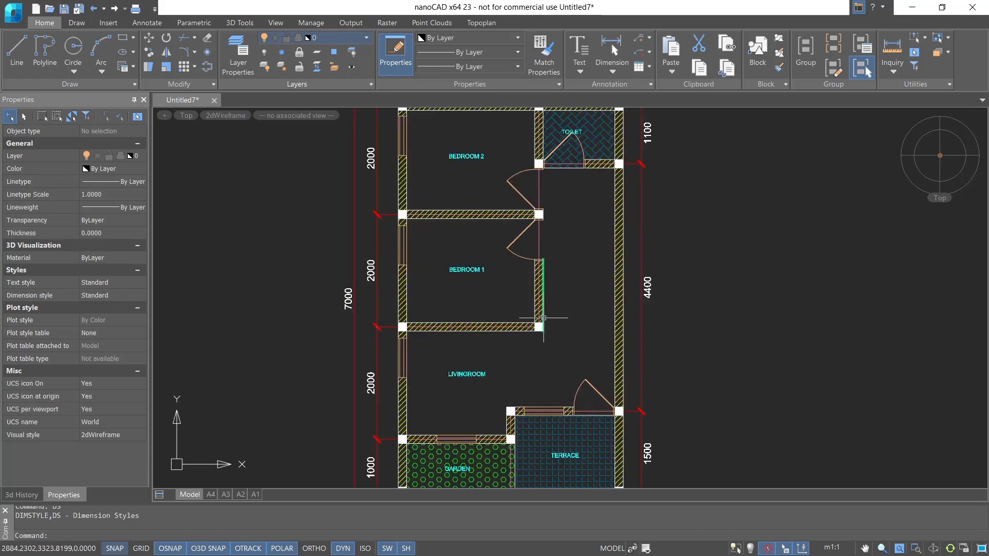
scroll(543, 317, "down", 3)
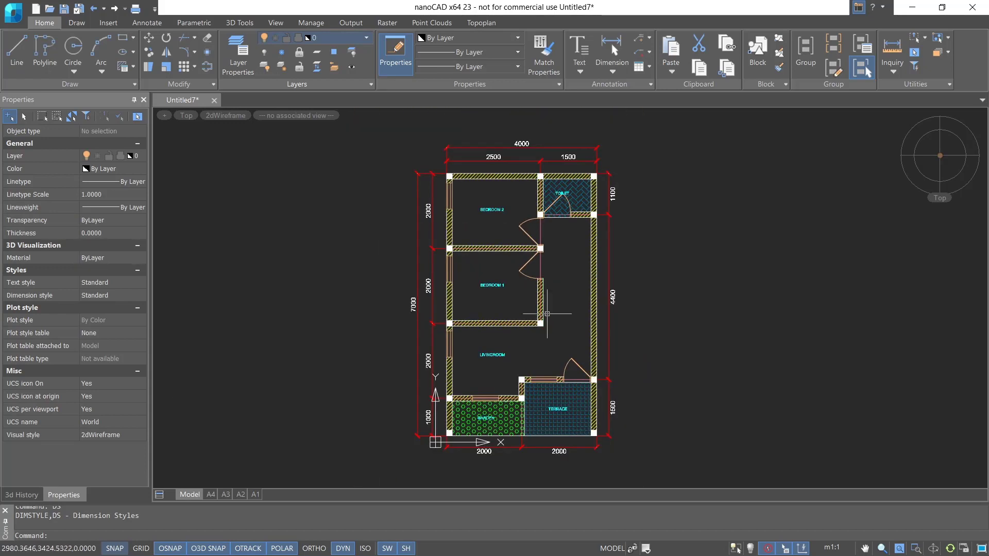